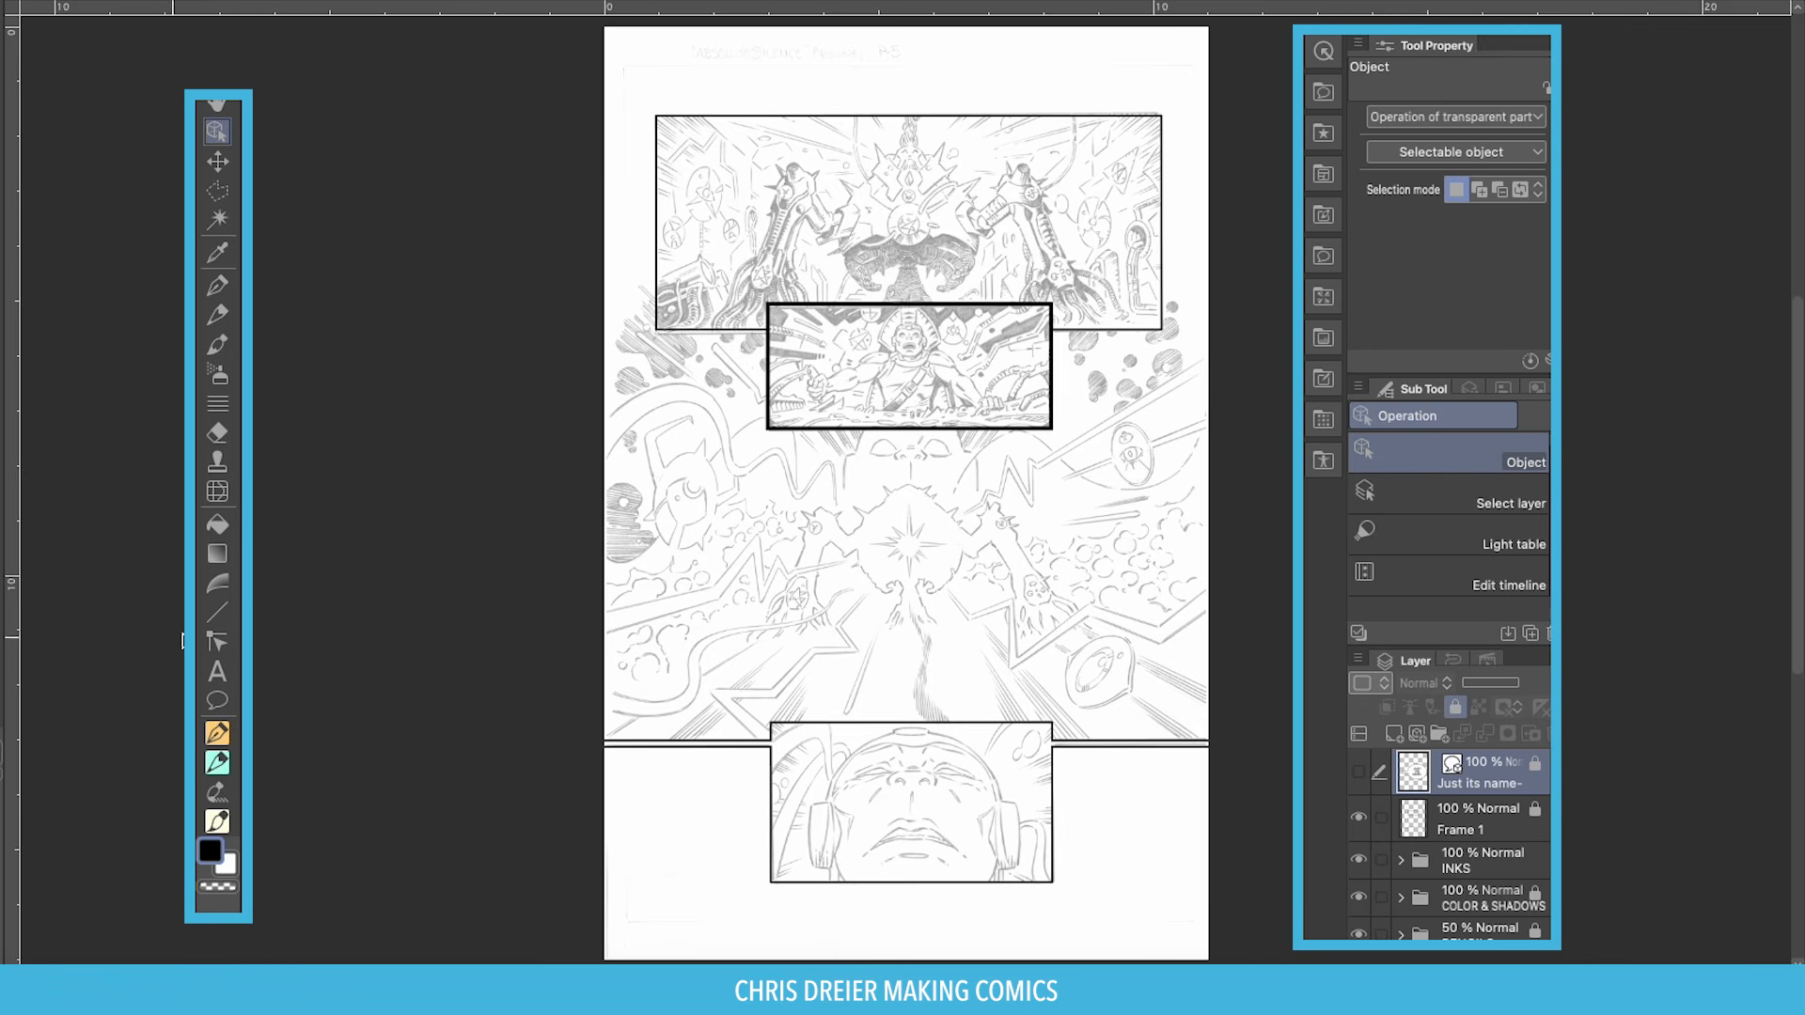
Duplicate the default Text sub tool and name the copy 'Dialogue Text'.
left_click(216, 674)
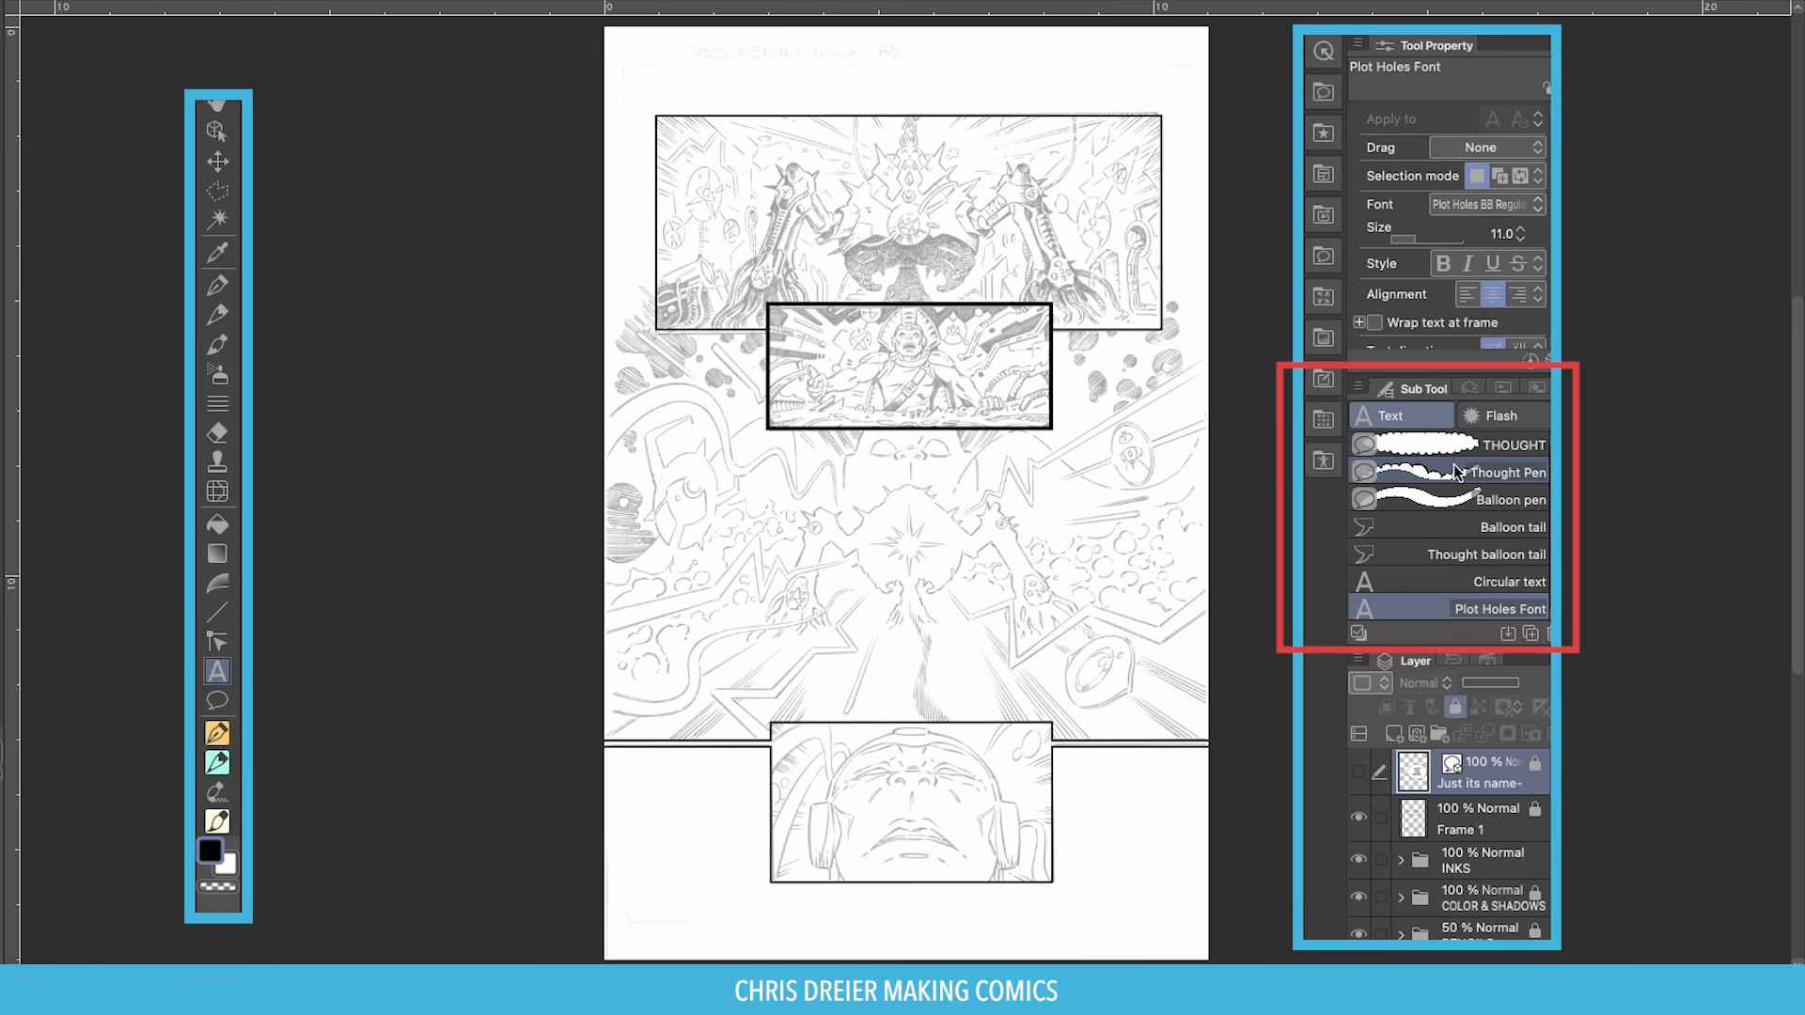
scroll(1448, 463, "down", 2)
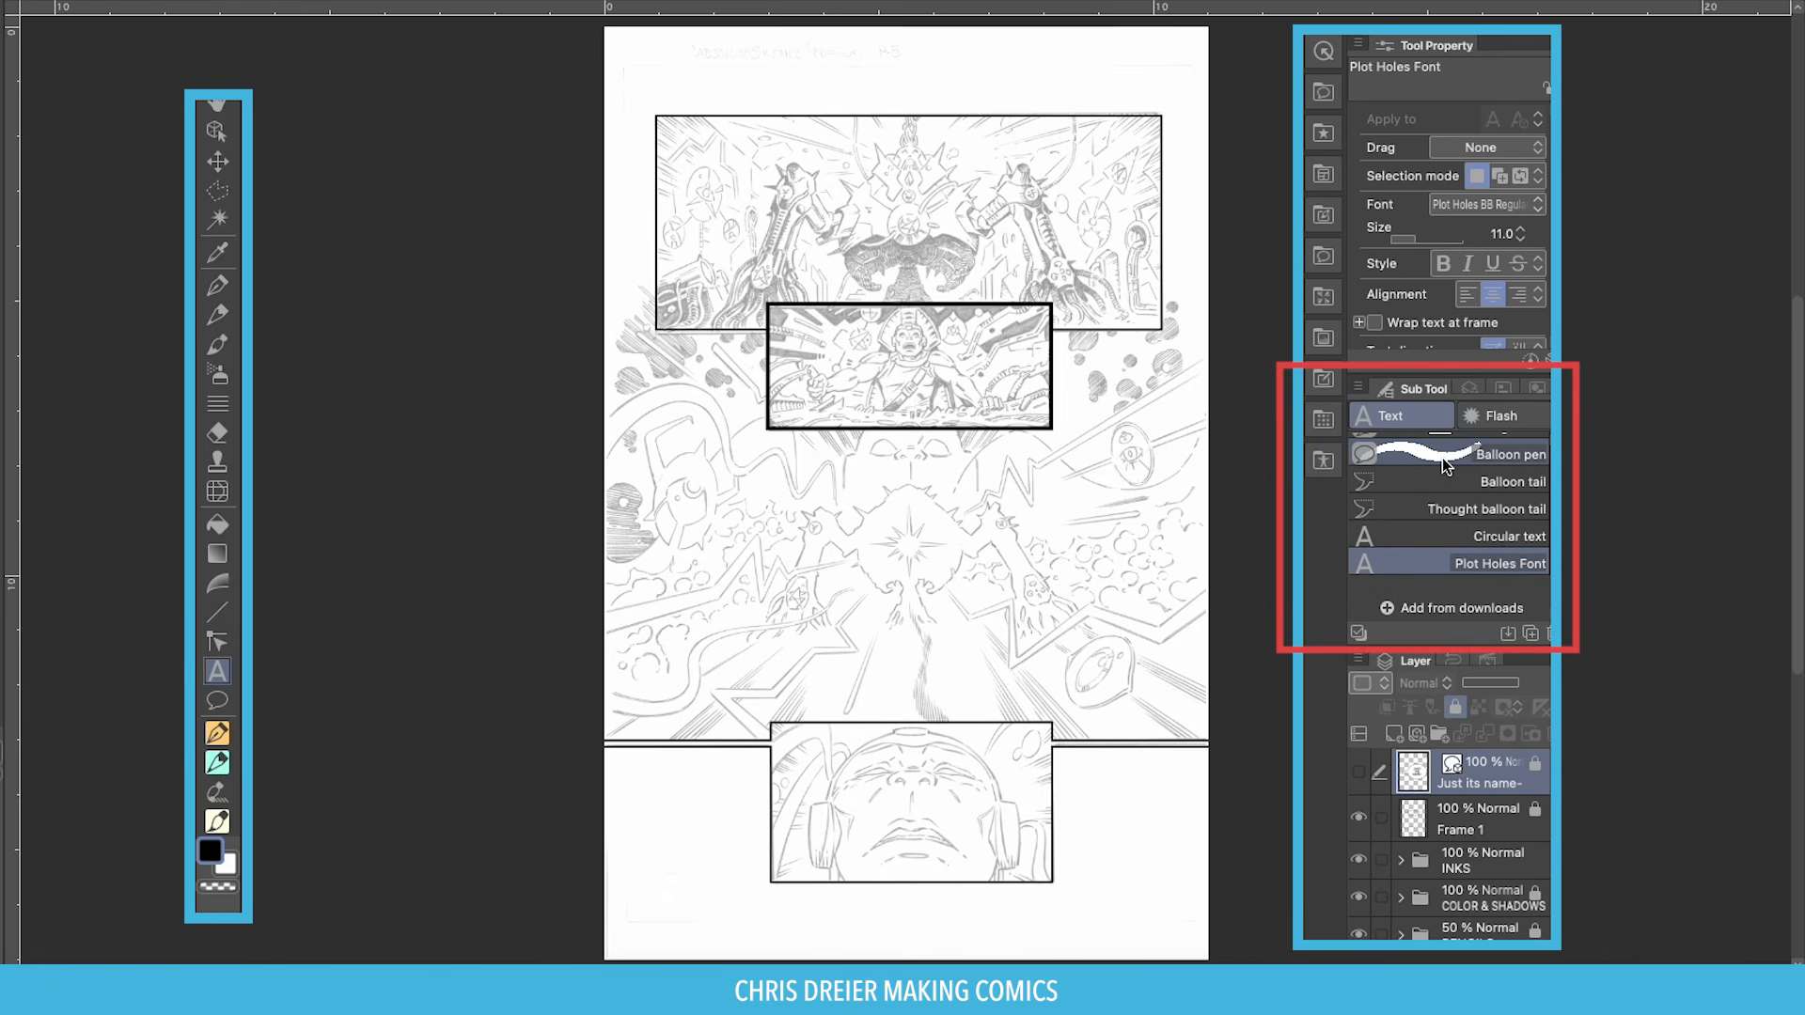
scroll(1441, 459, "up", 8)
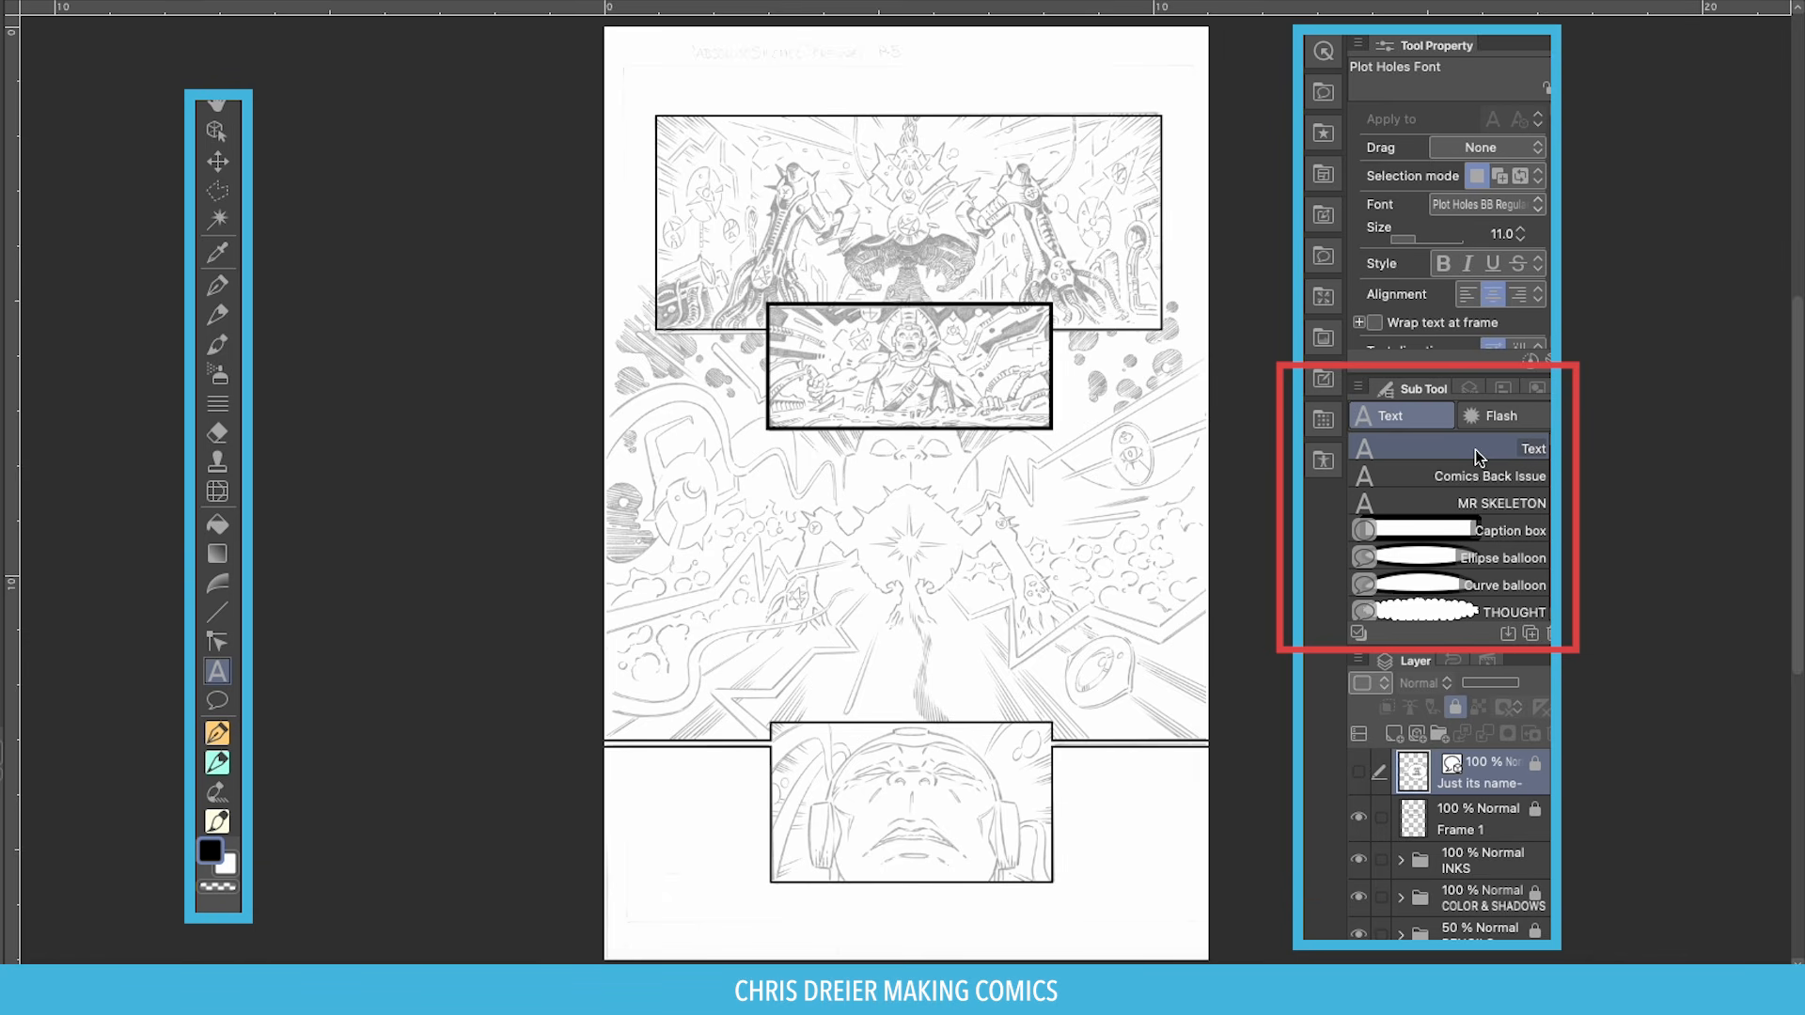
left_click(1475, 450)
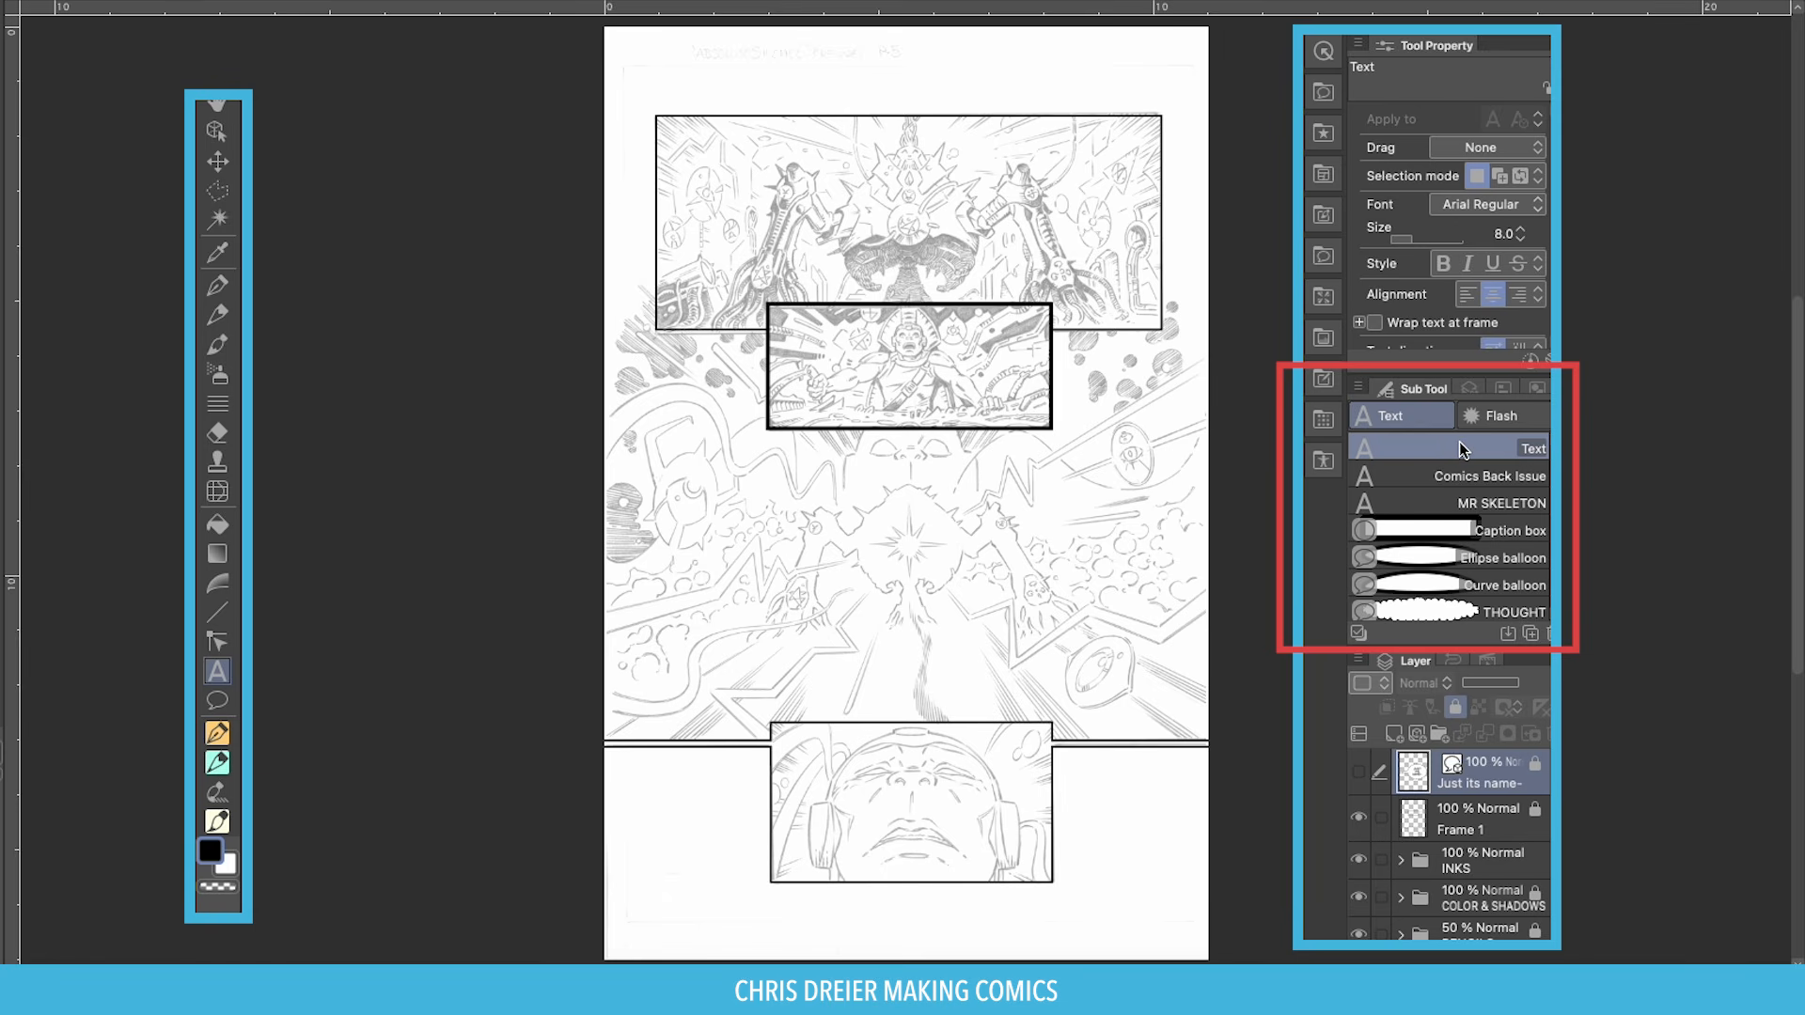
left_click(1530, 635)
type("Dialogue Text")
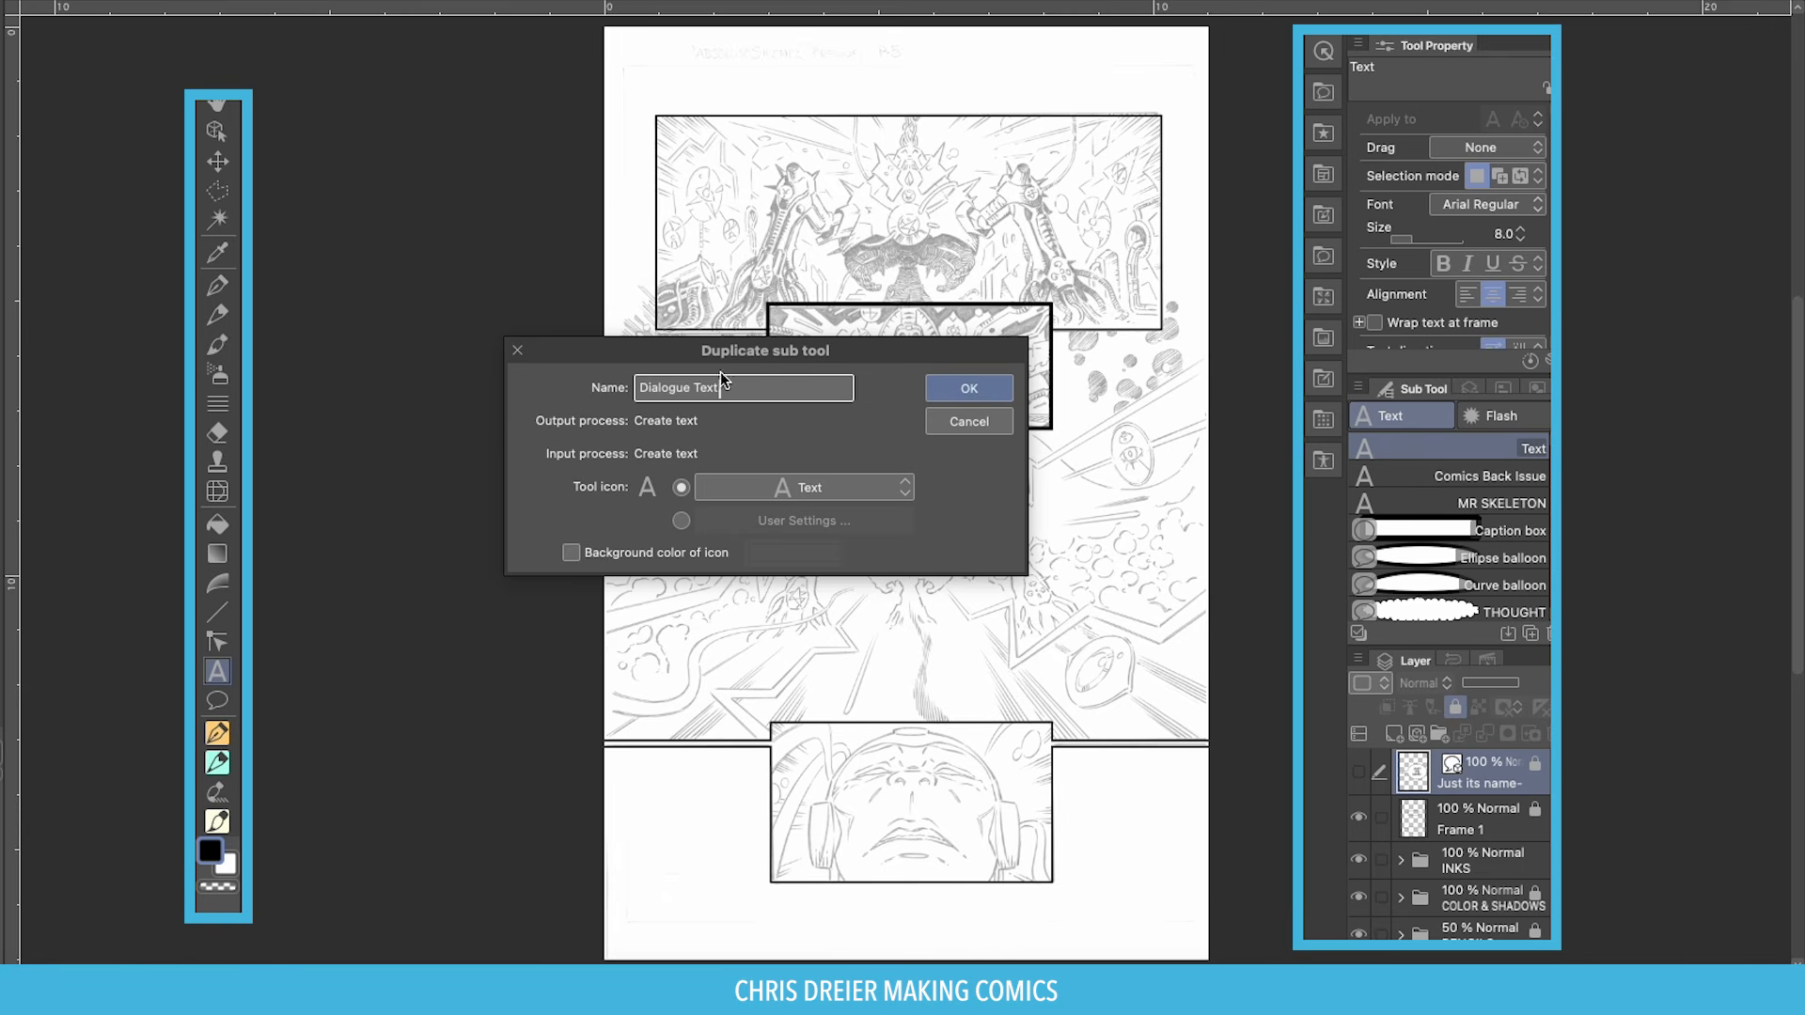
Rename the copied text tool to 'Dialogue Font' and confirm it.
left_click_drag(720, 385, 693, 387)
type("Font")
key("Return")
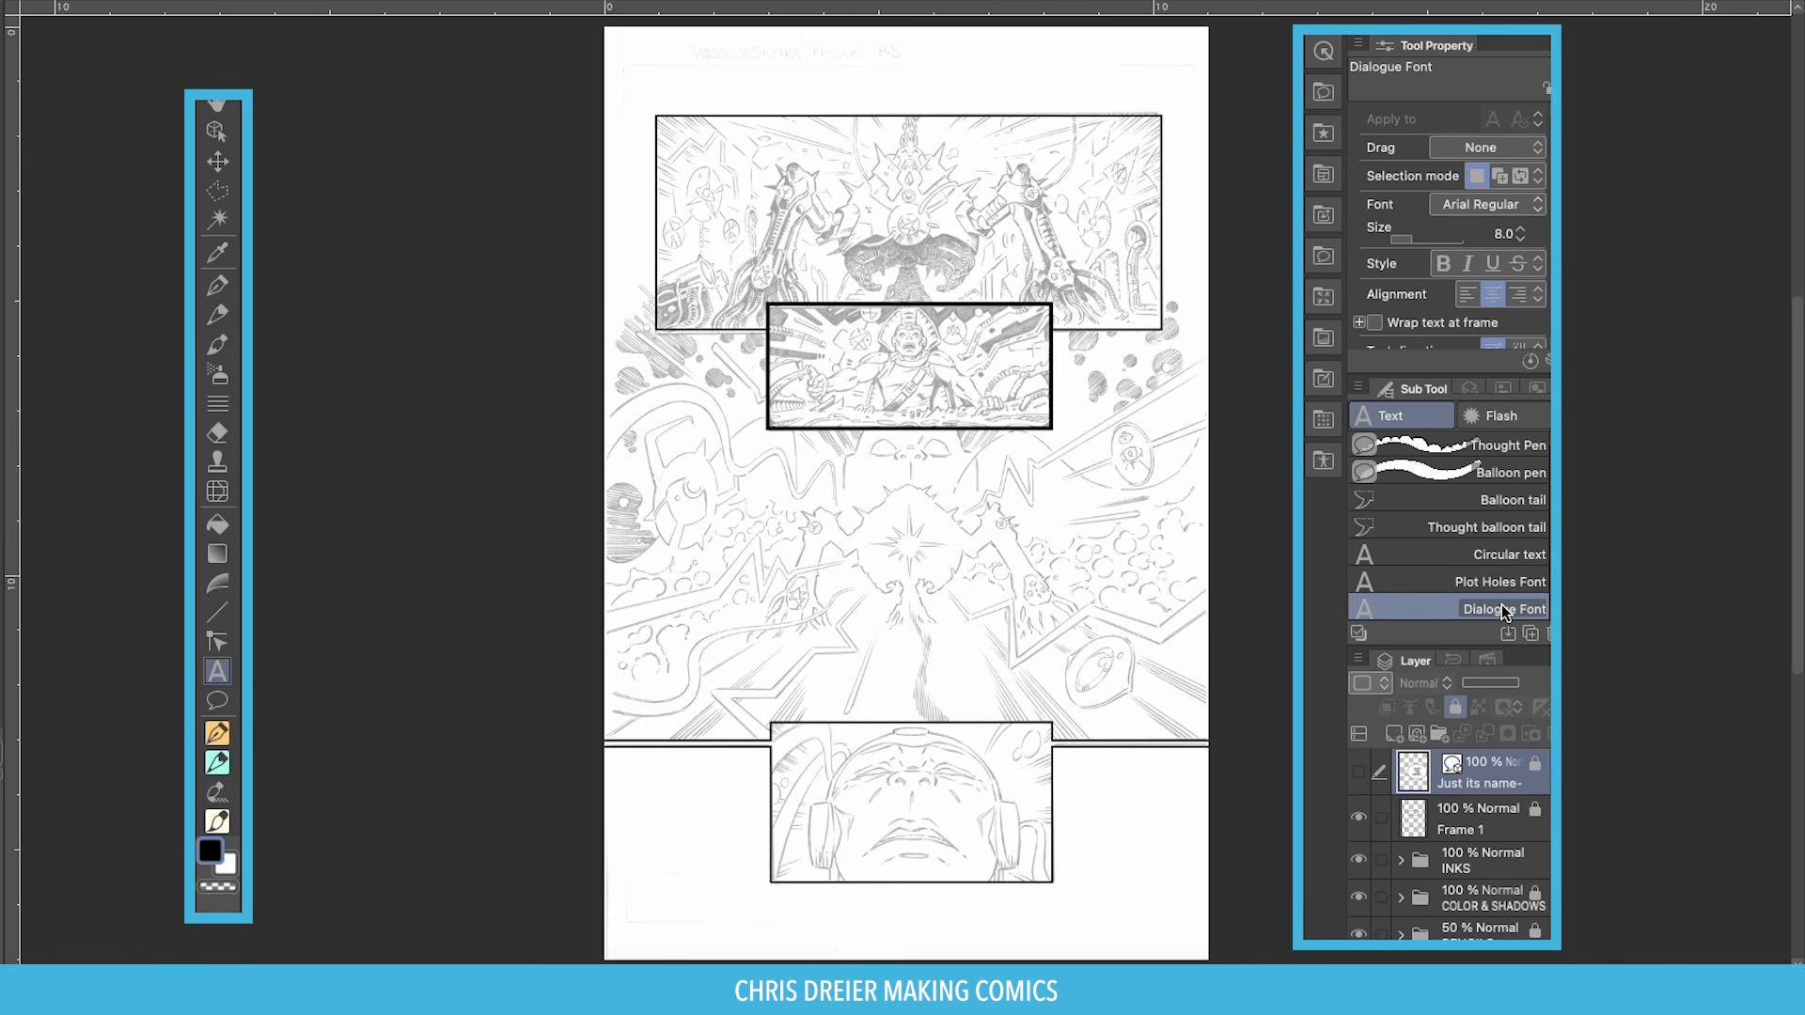
Set the Dialogue Font tool's font to Plot Holes BB Regular.
left_click(1507, 206)
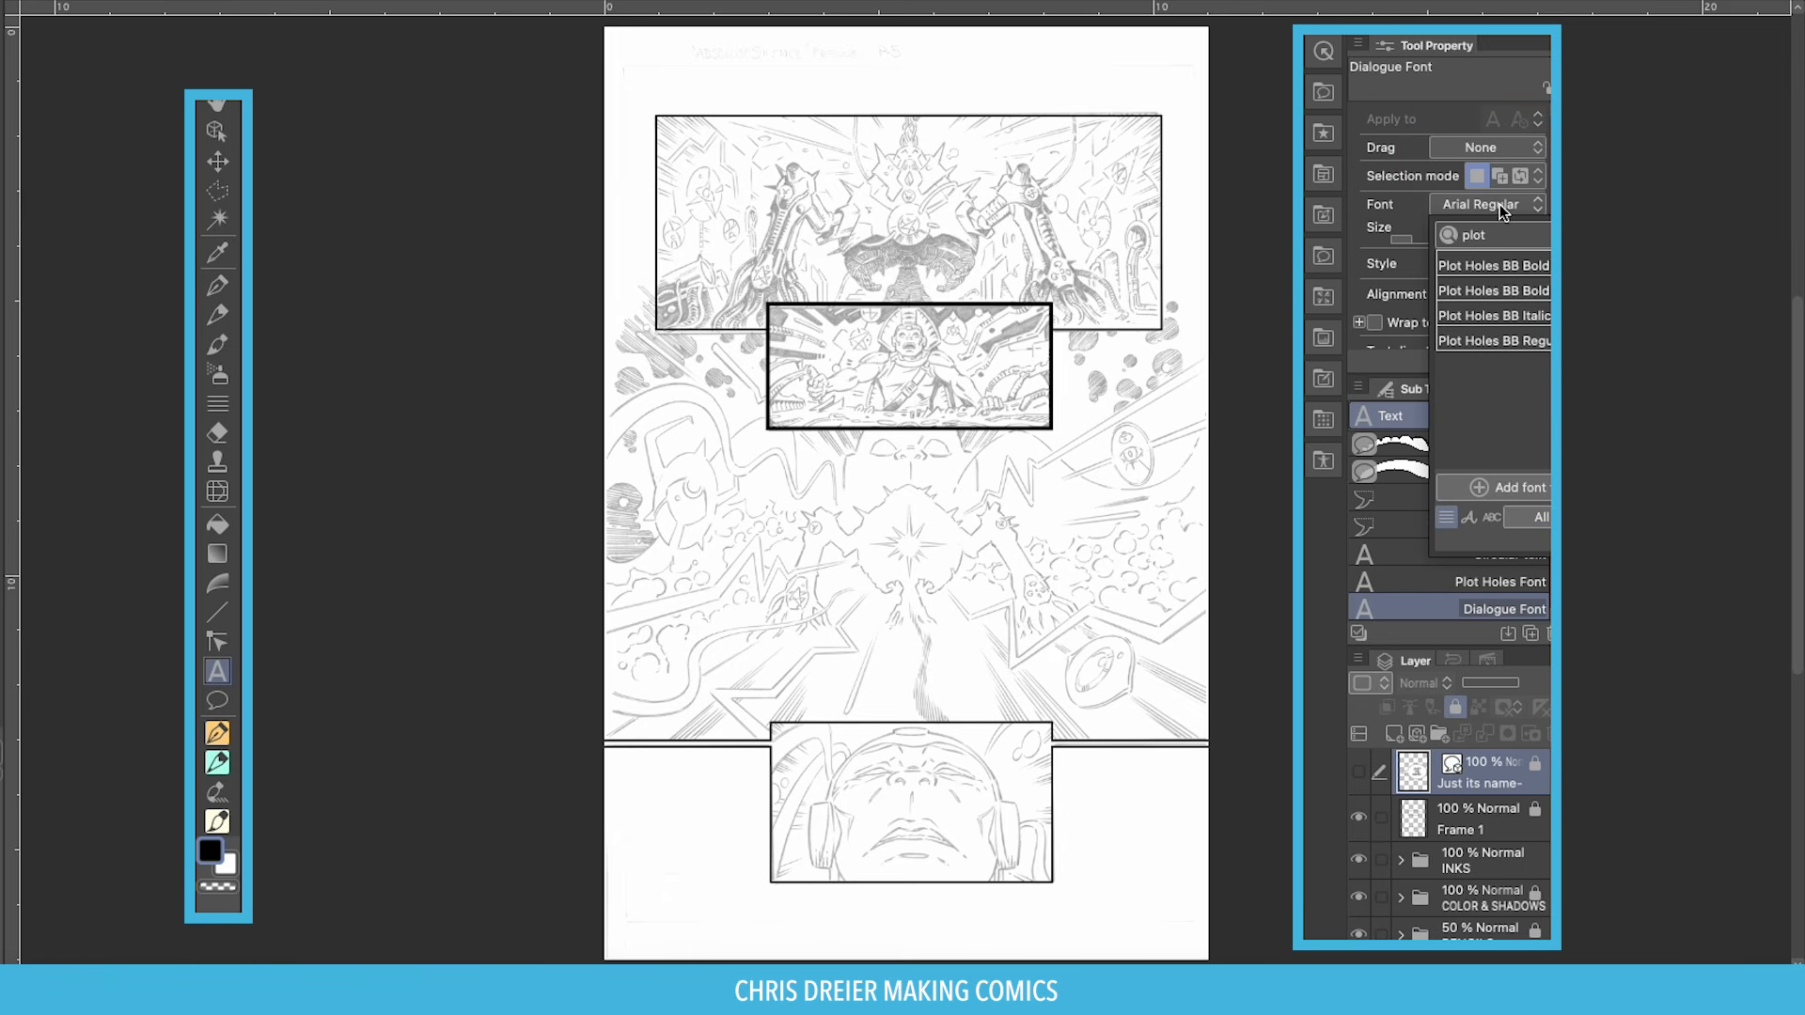
type("t")
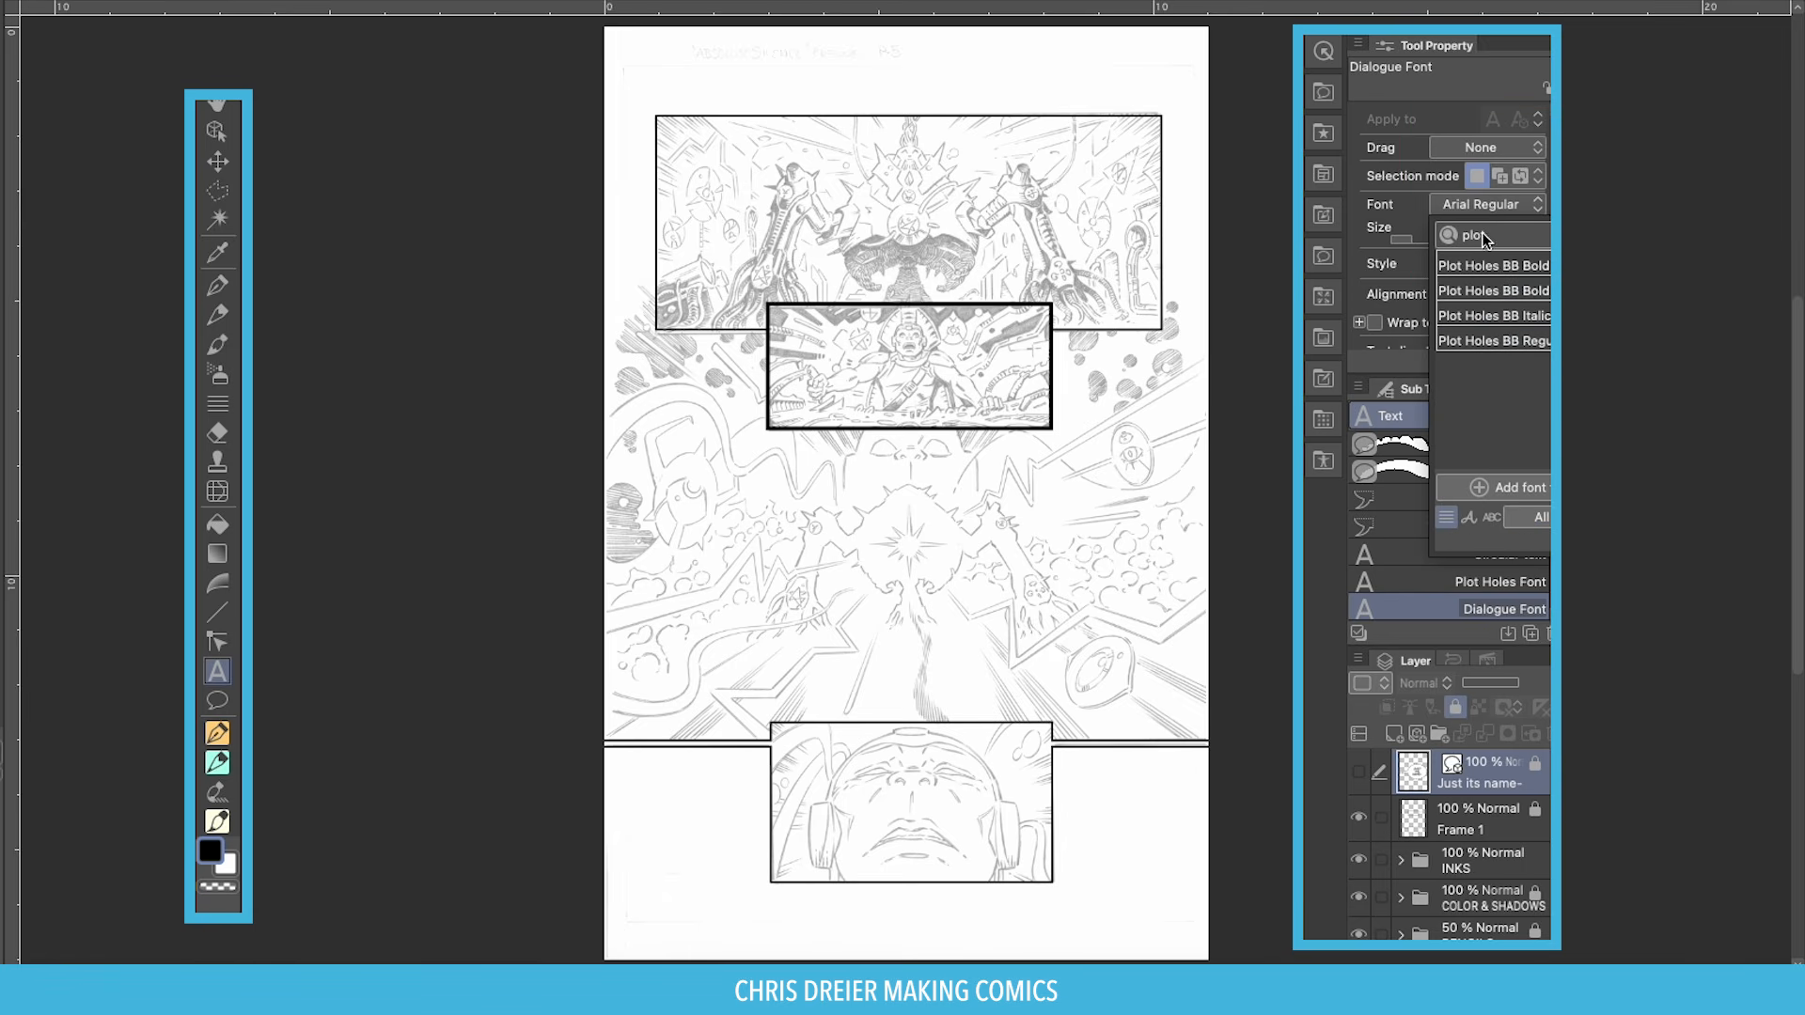
left_click(1468, 346)
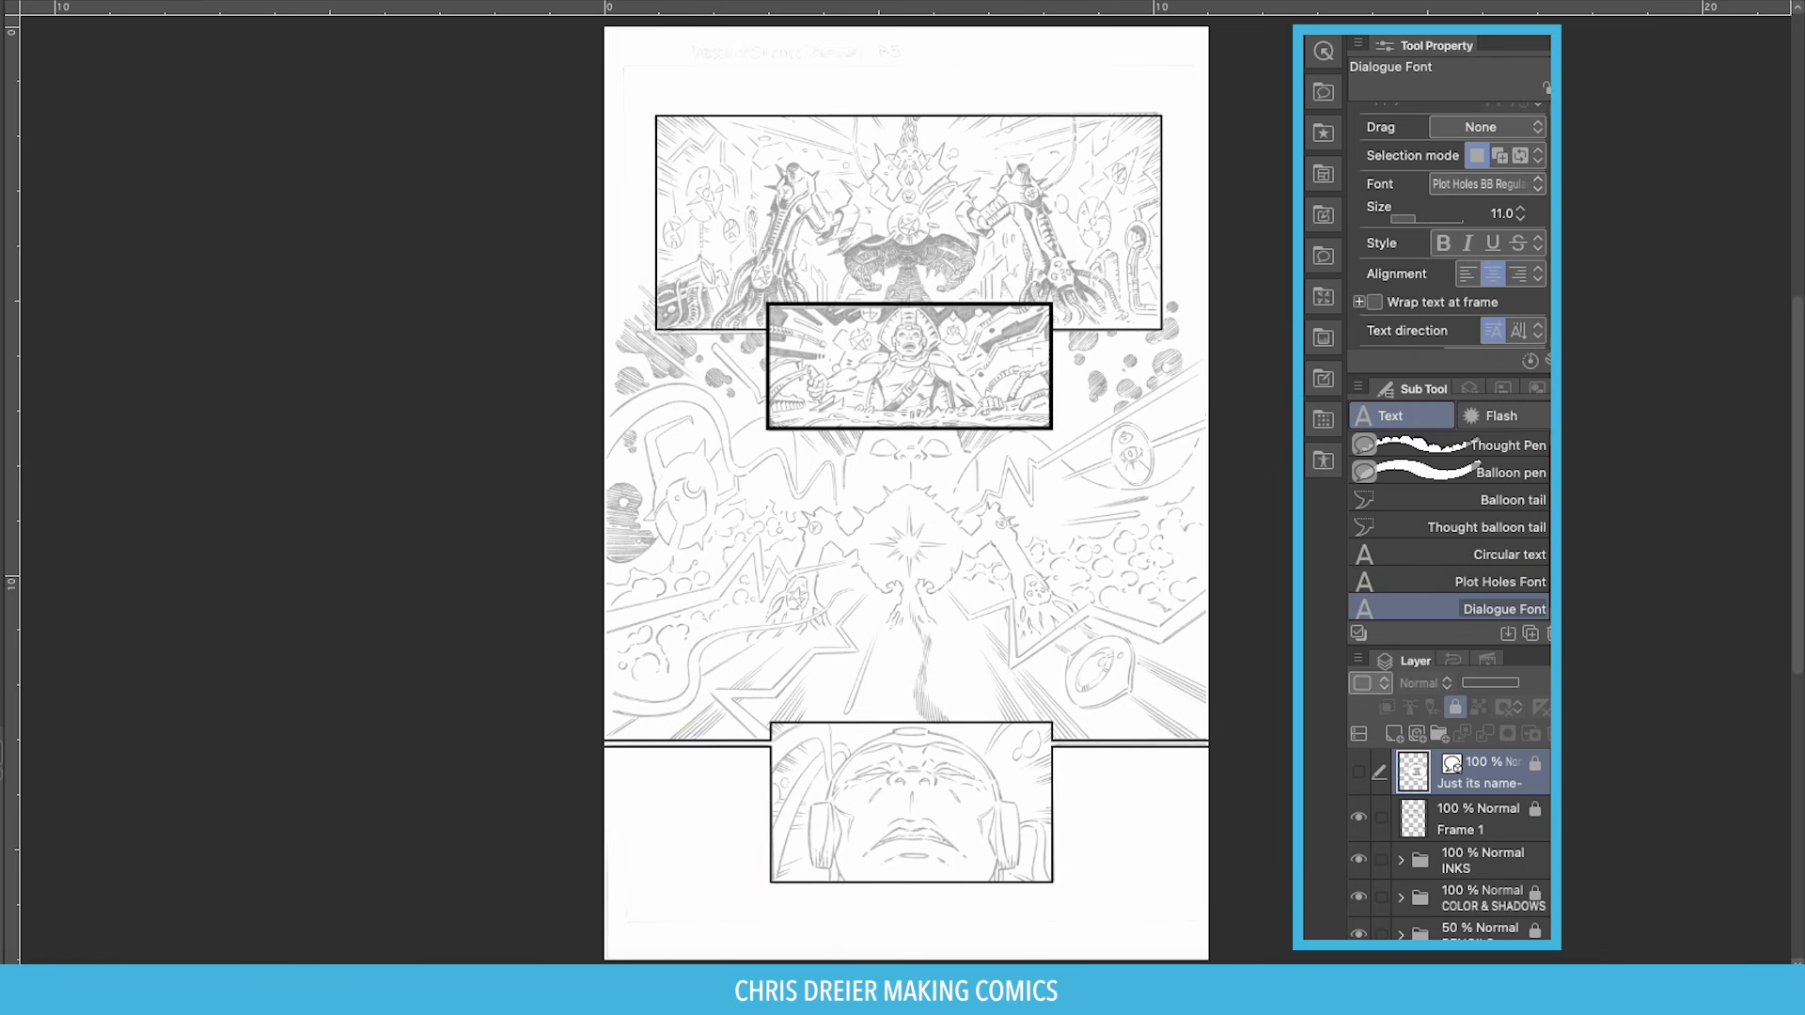
key("super+Tab")
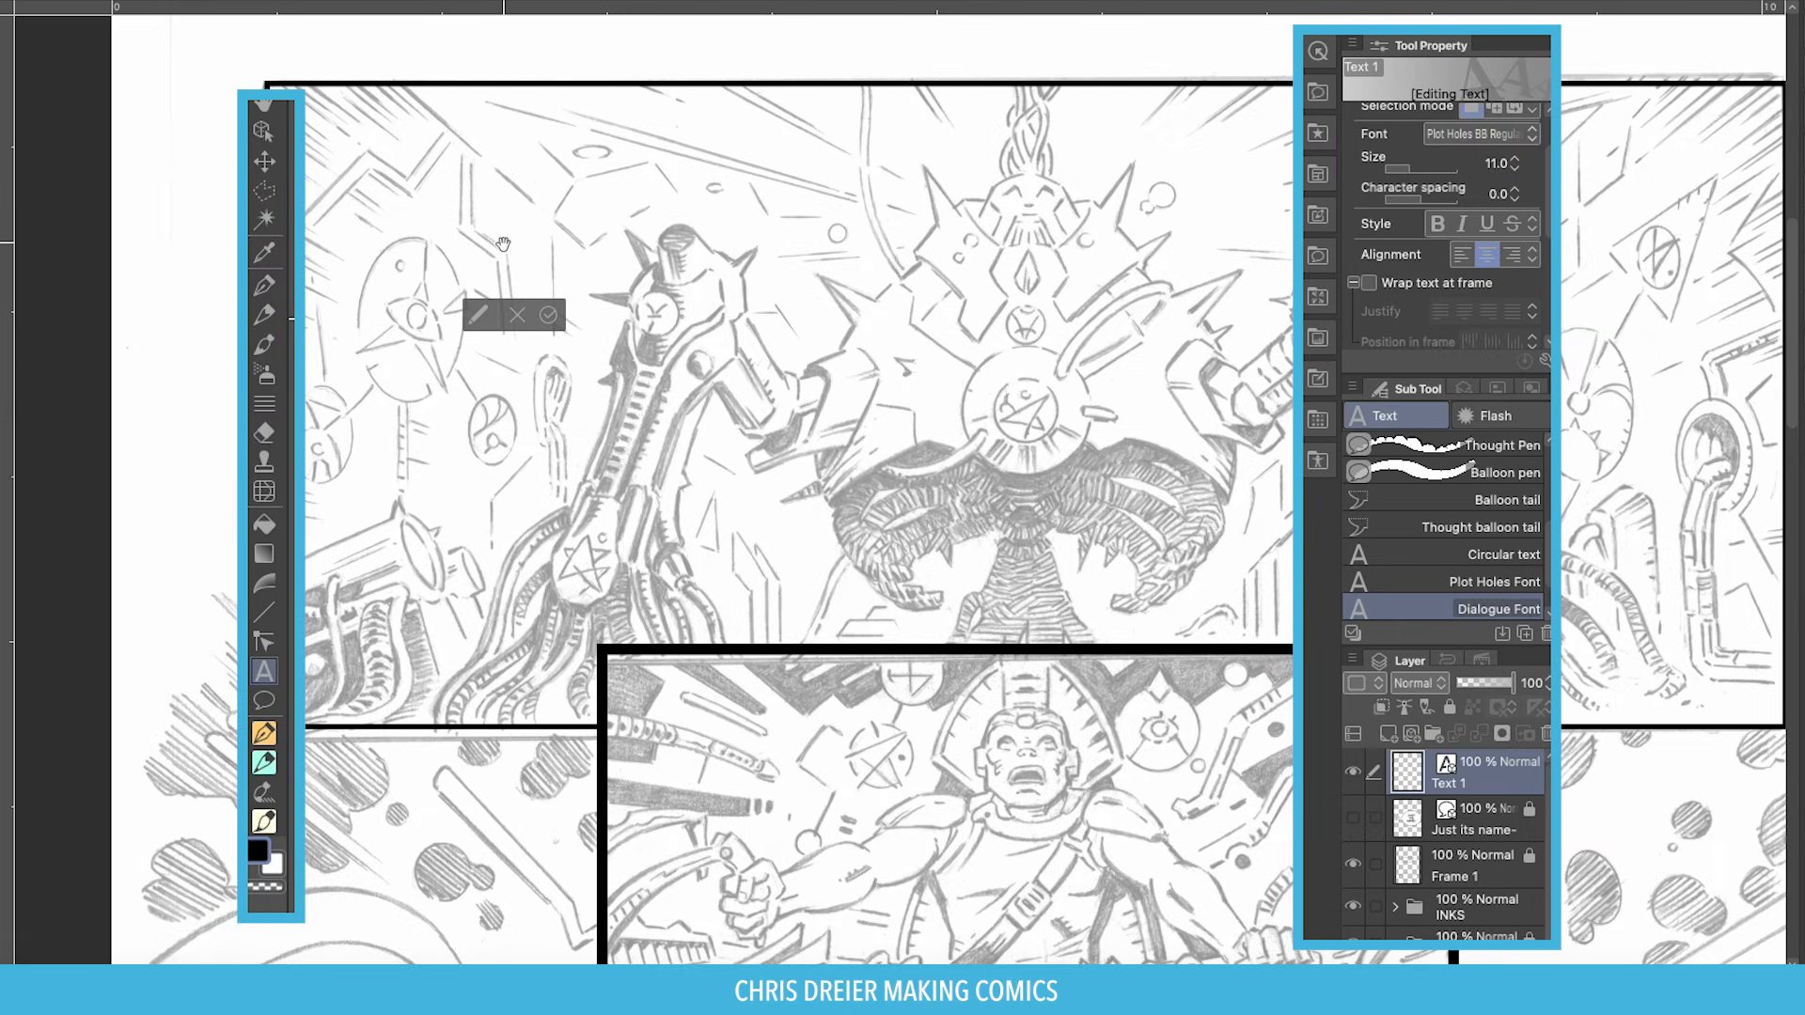
Paste the caption 'THE MASSIVE DEVICE ACTIVATED.' and move it to the top panel's top-left.
type("THE MASSIVE DEVICE ACTIVATED!")
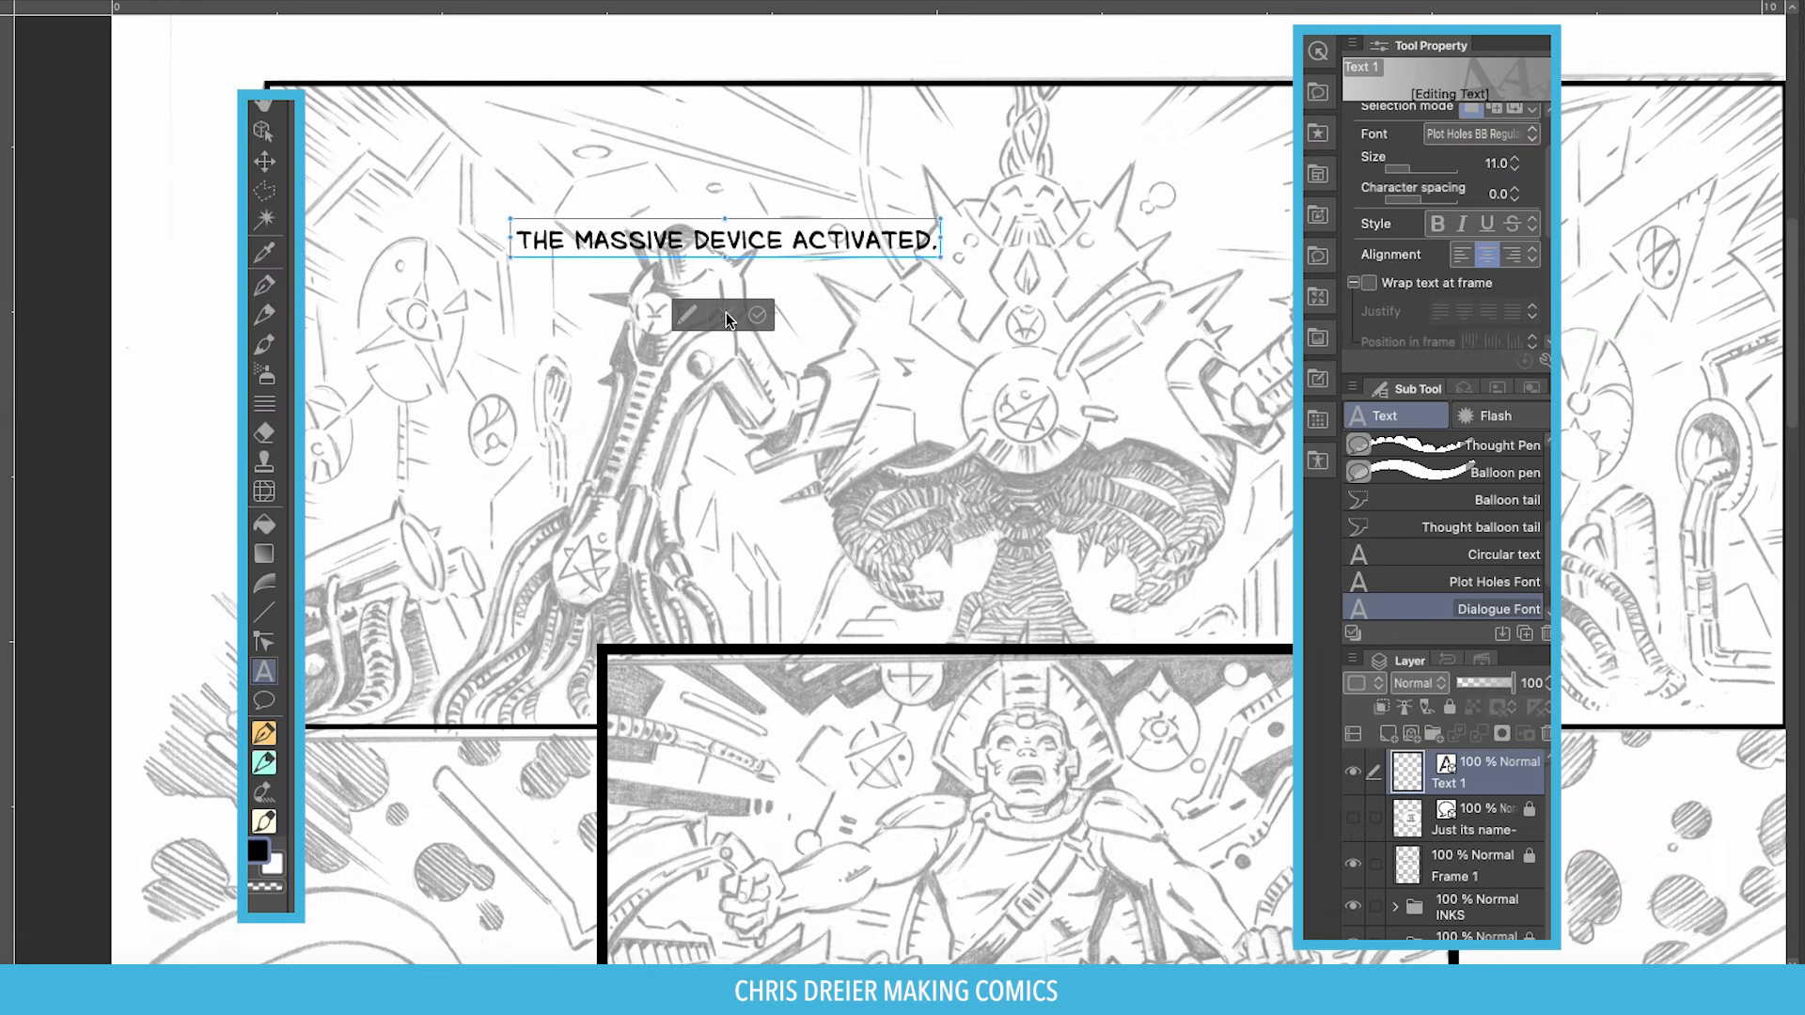
left_click(755, 319)
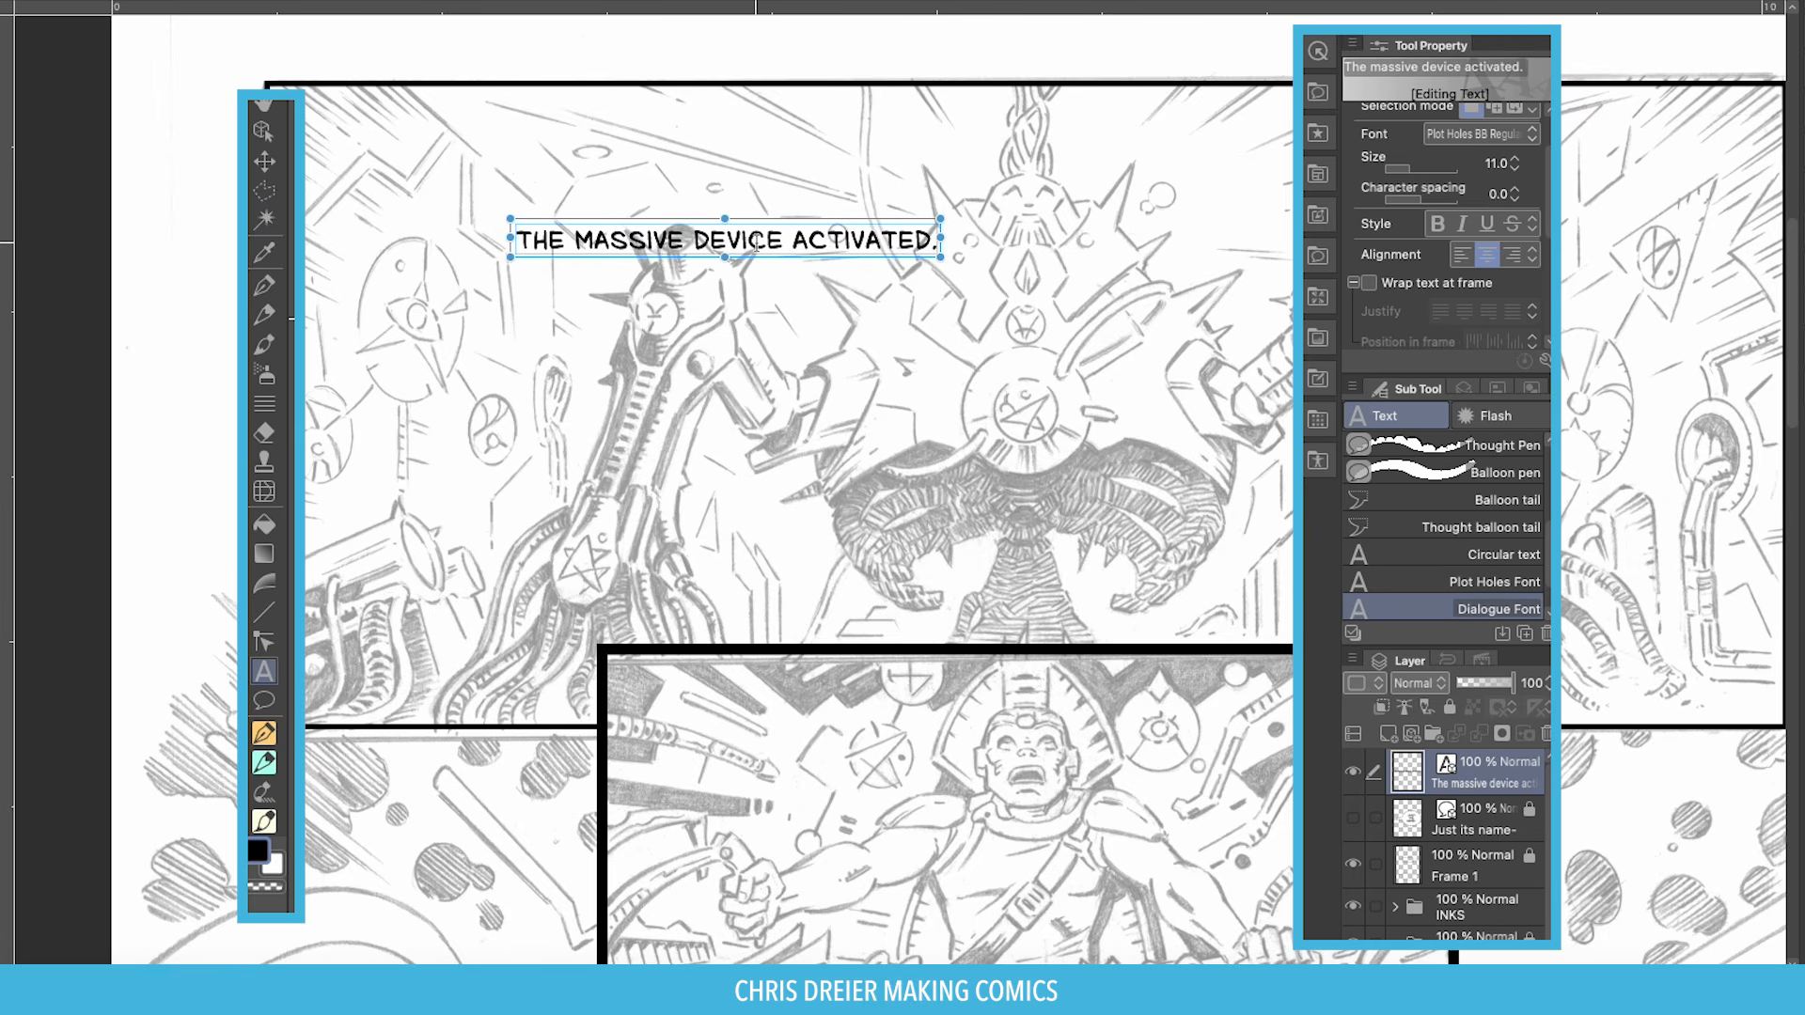
left_click(758, 272)
left_click_drag(758, 271, 593, 217)
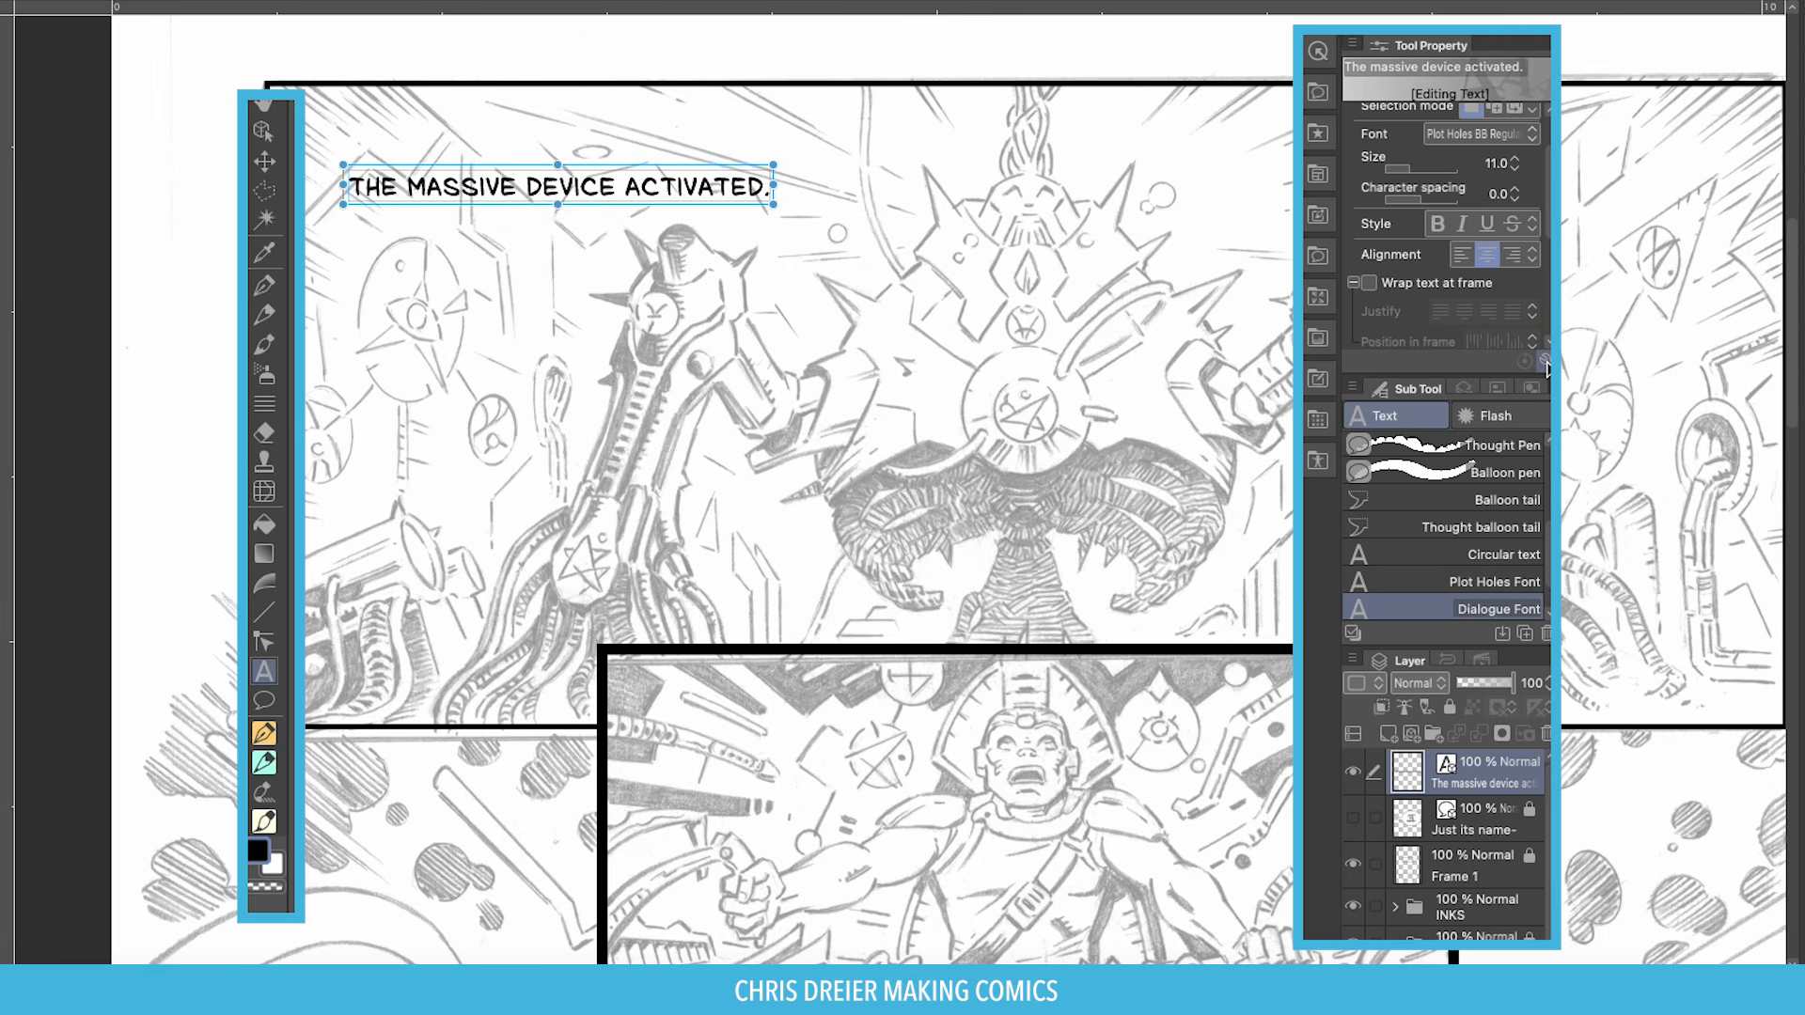
Show Wrap text at frame, Justify and Position in frame in the tool properties.
left_click(1545, 362)
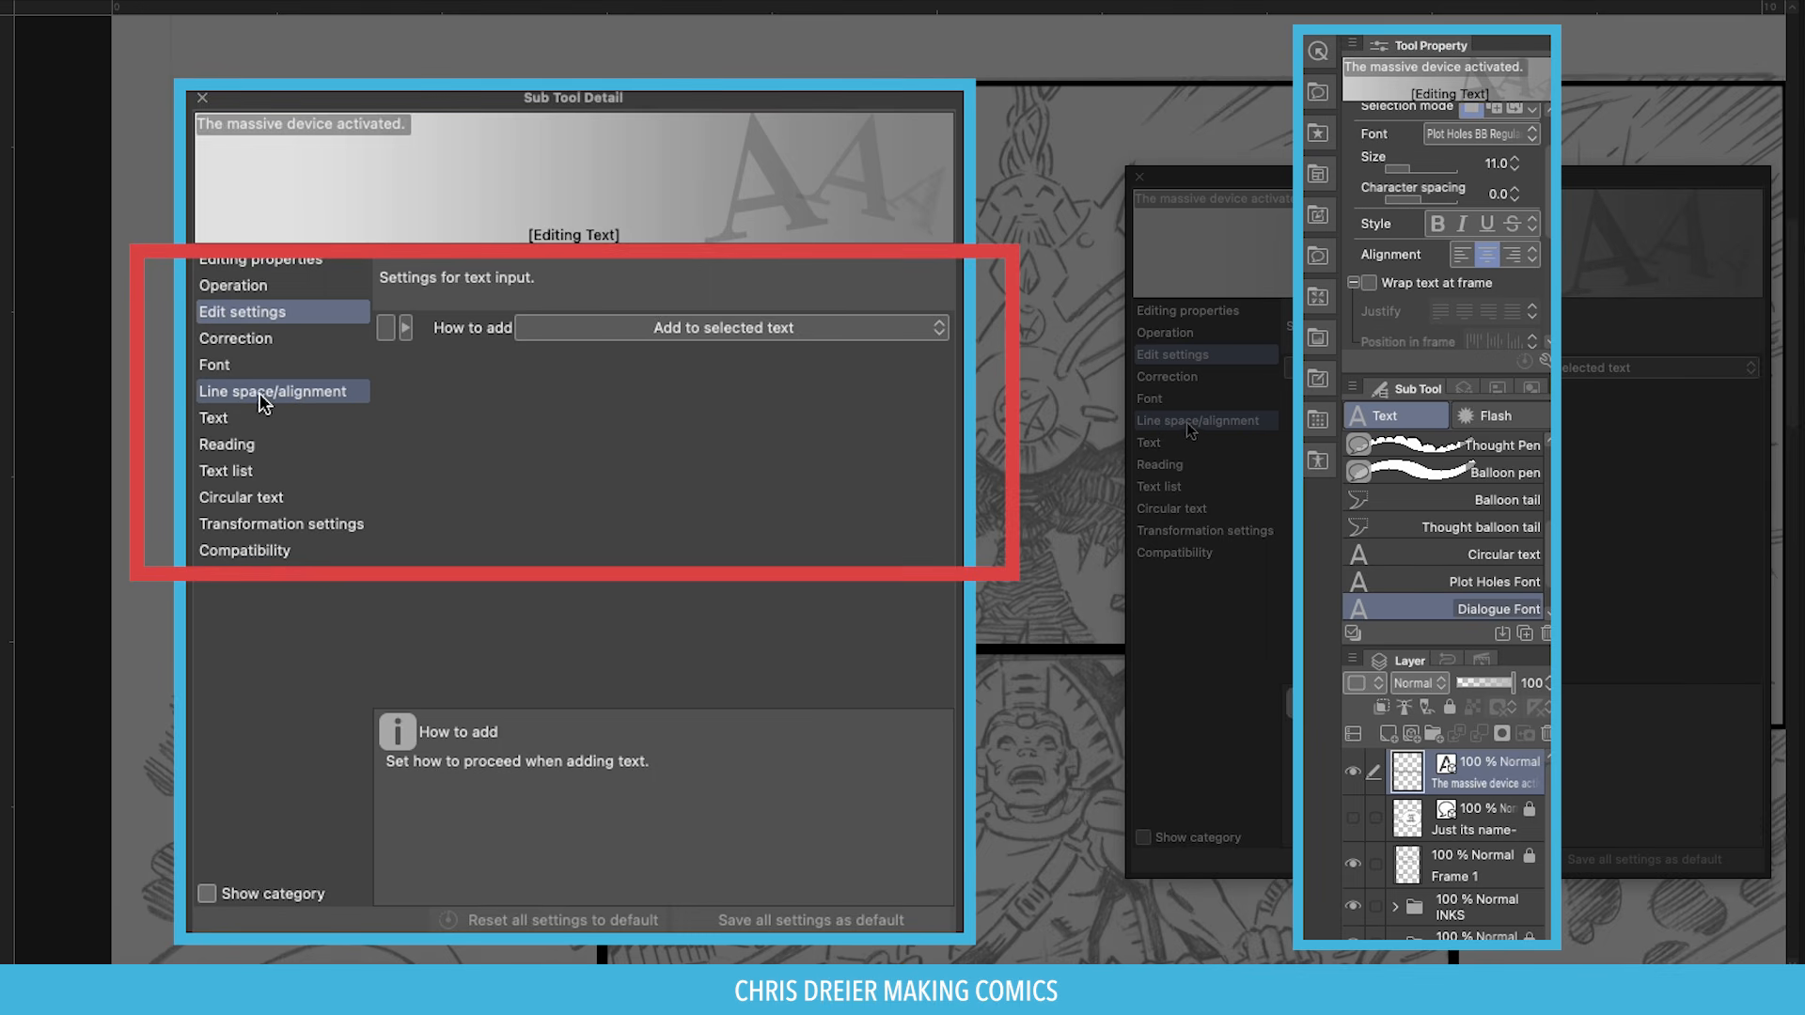
left_click(1186, 423)
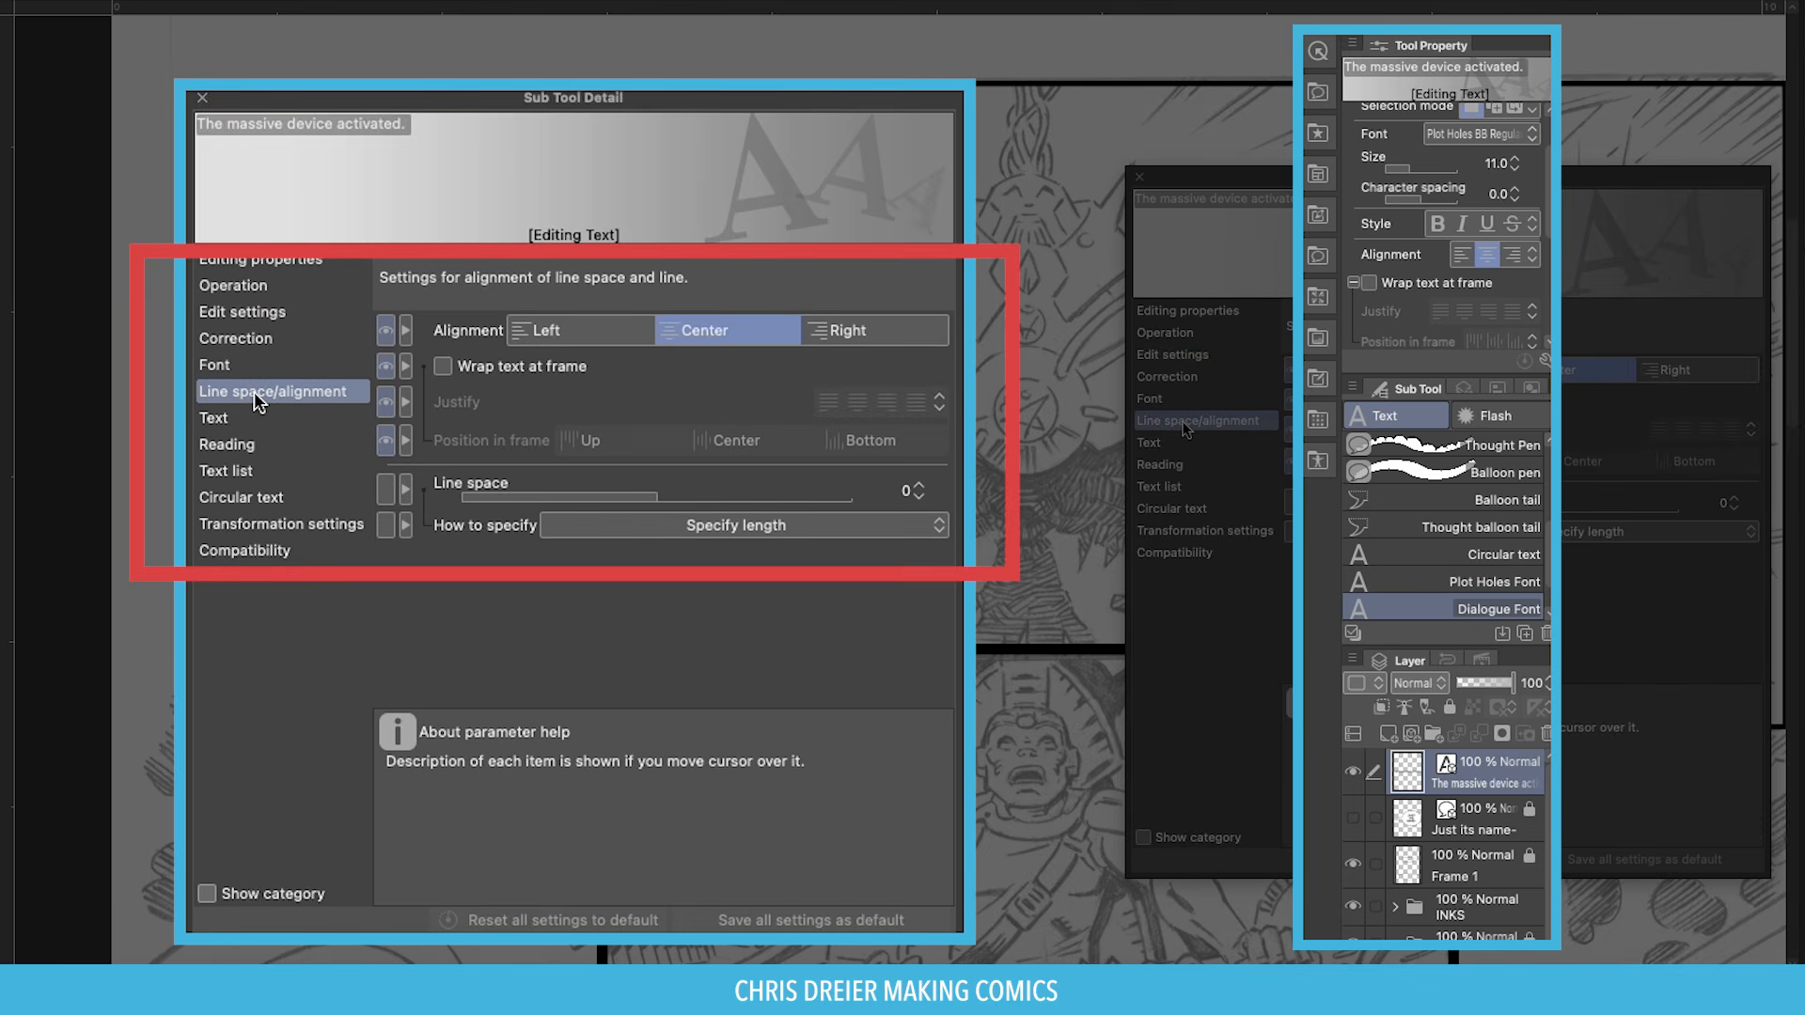
left_click(385, 367)
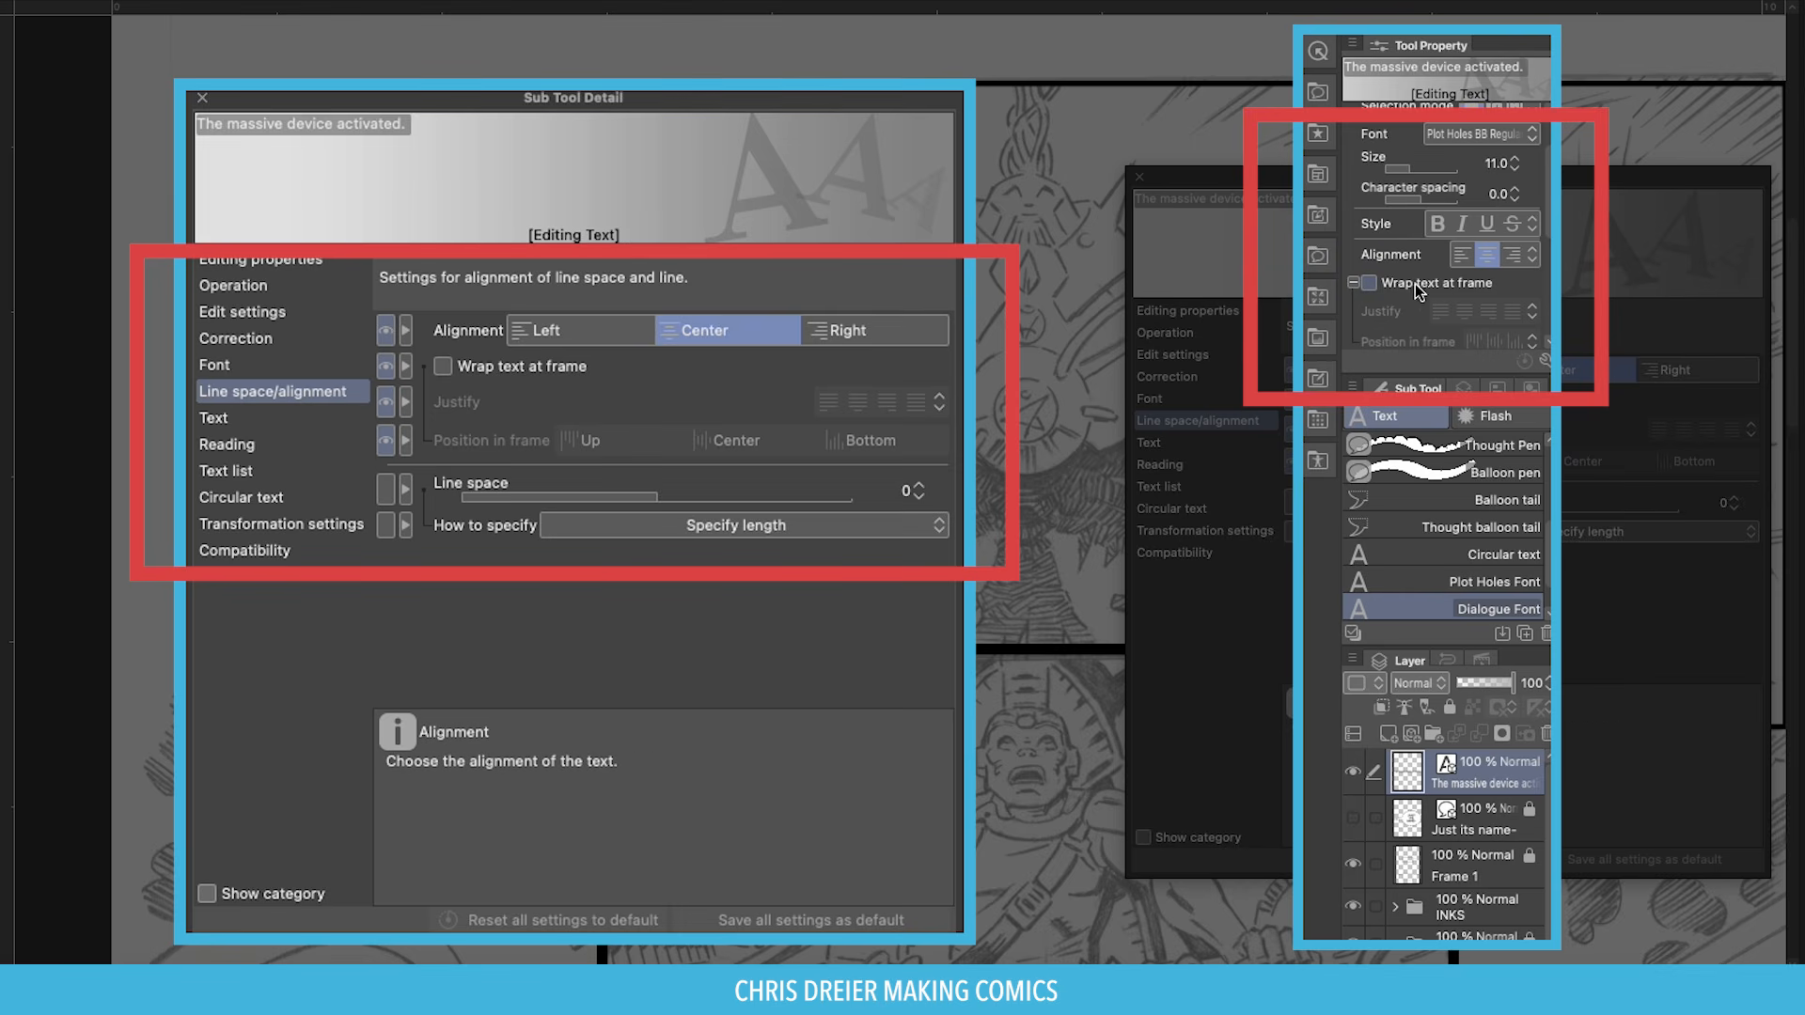
left_click(387, 369)
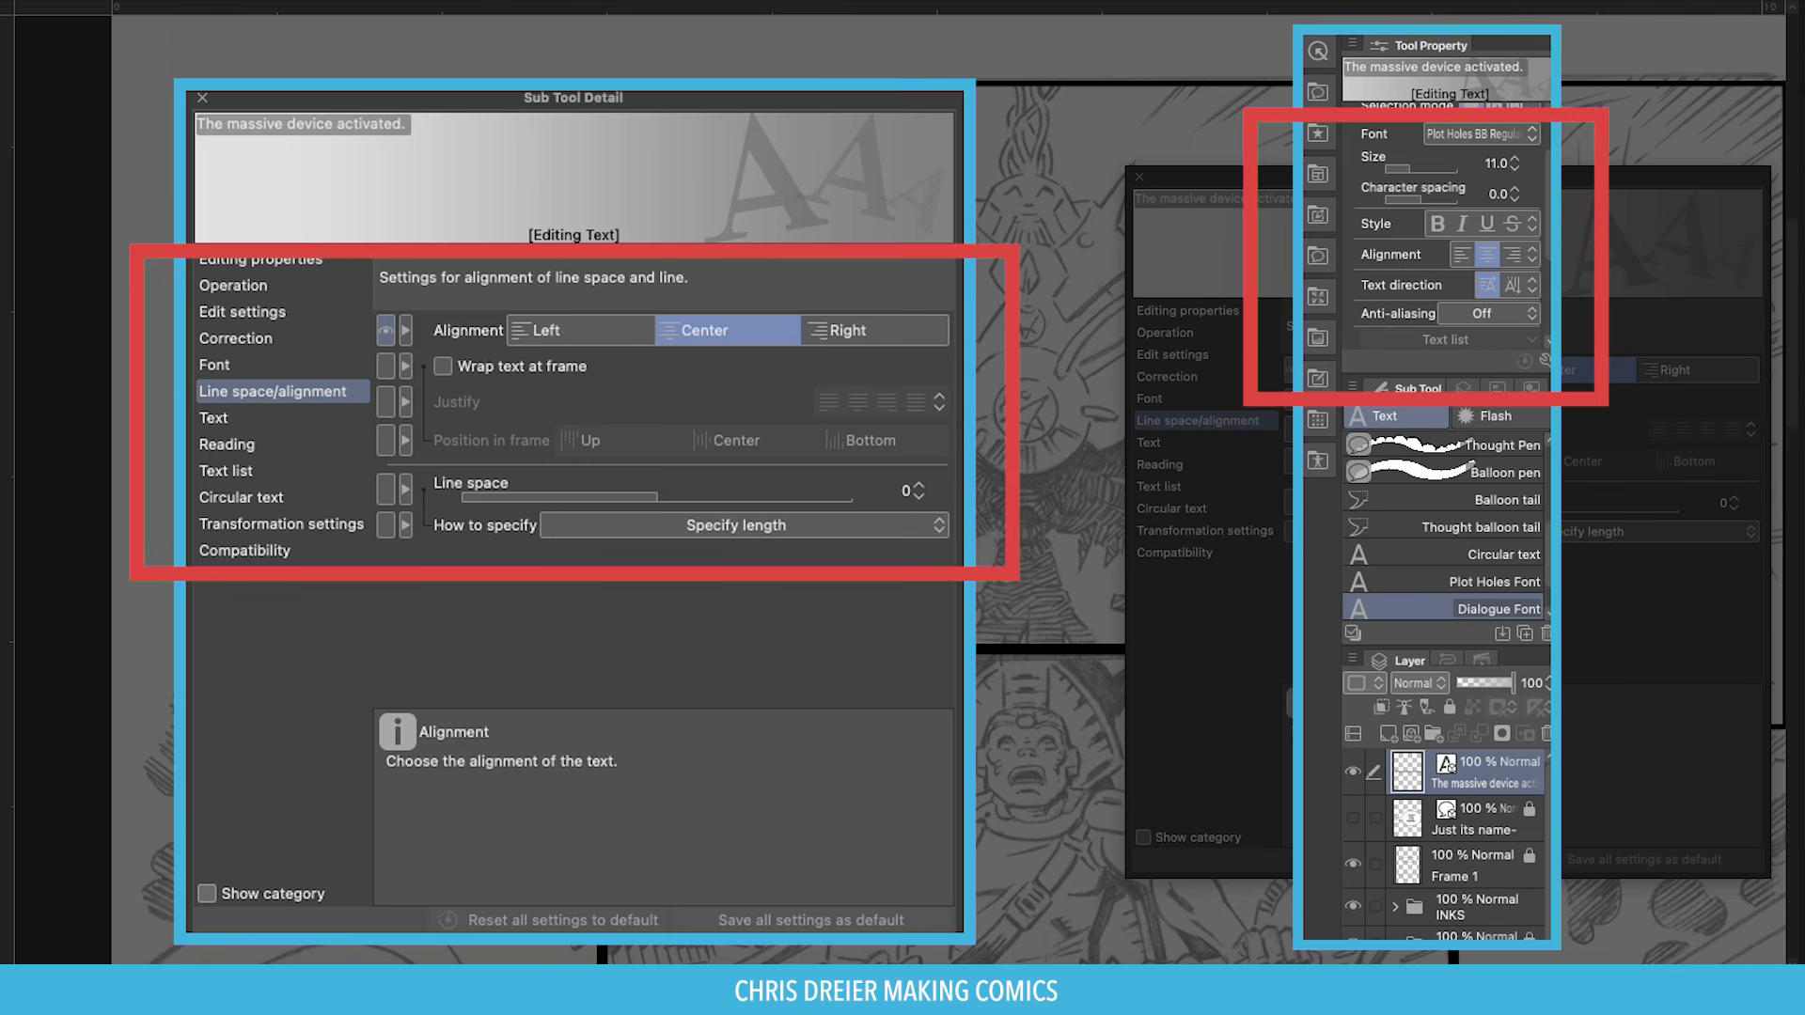
left_click(386, 368)
left_click(385, 402)
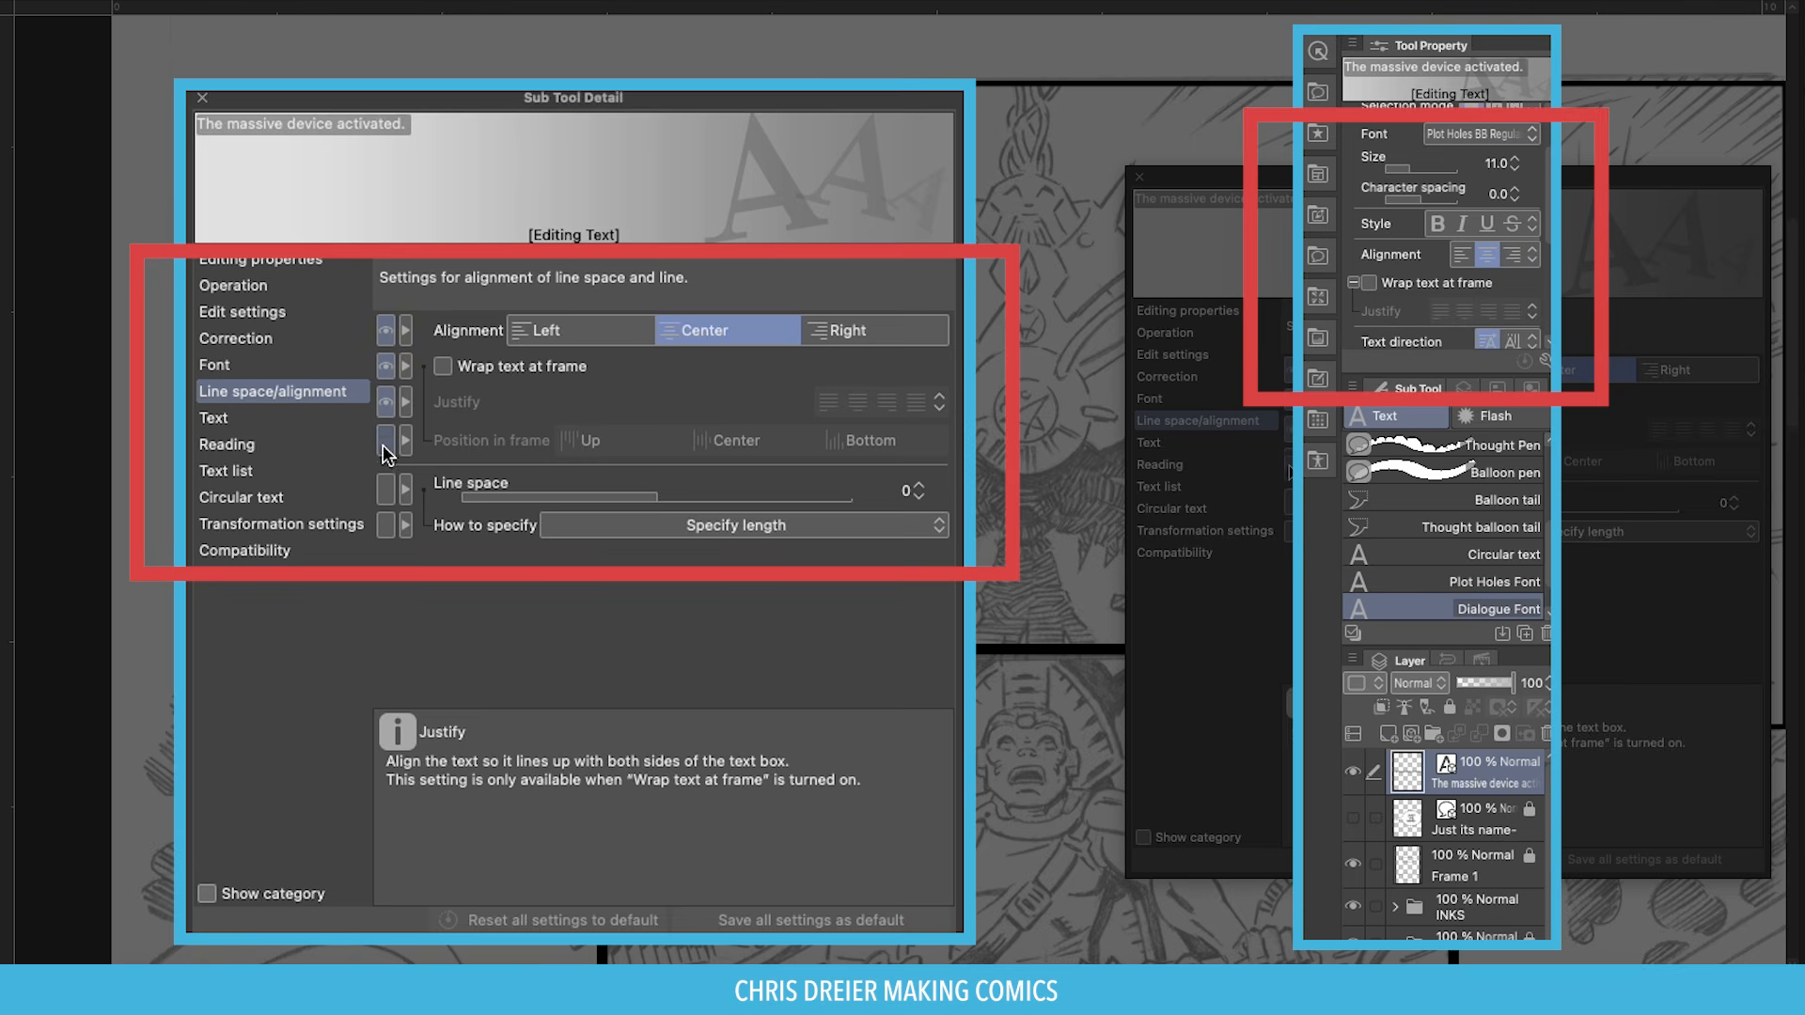
left_click(386, 440)
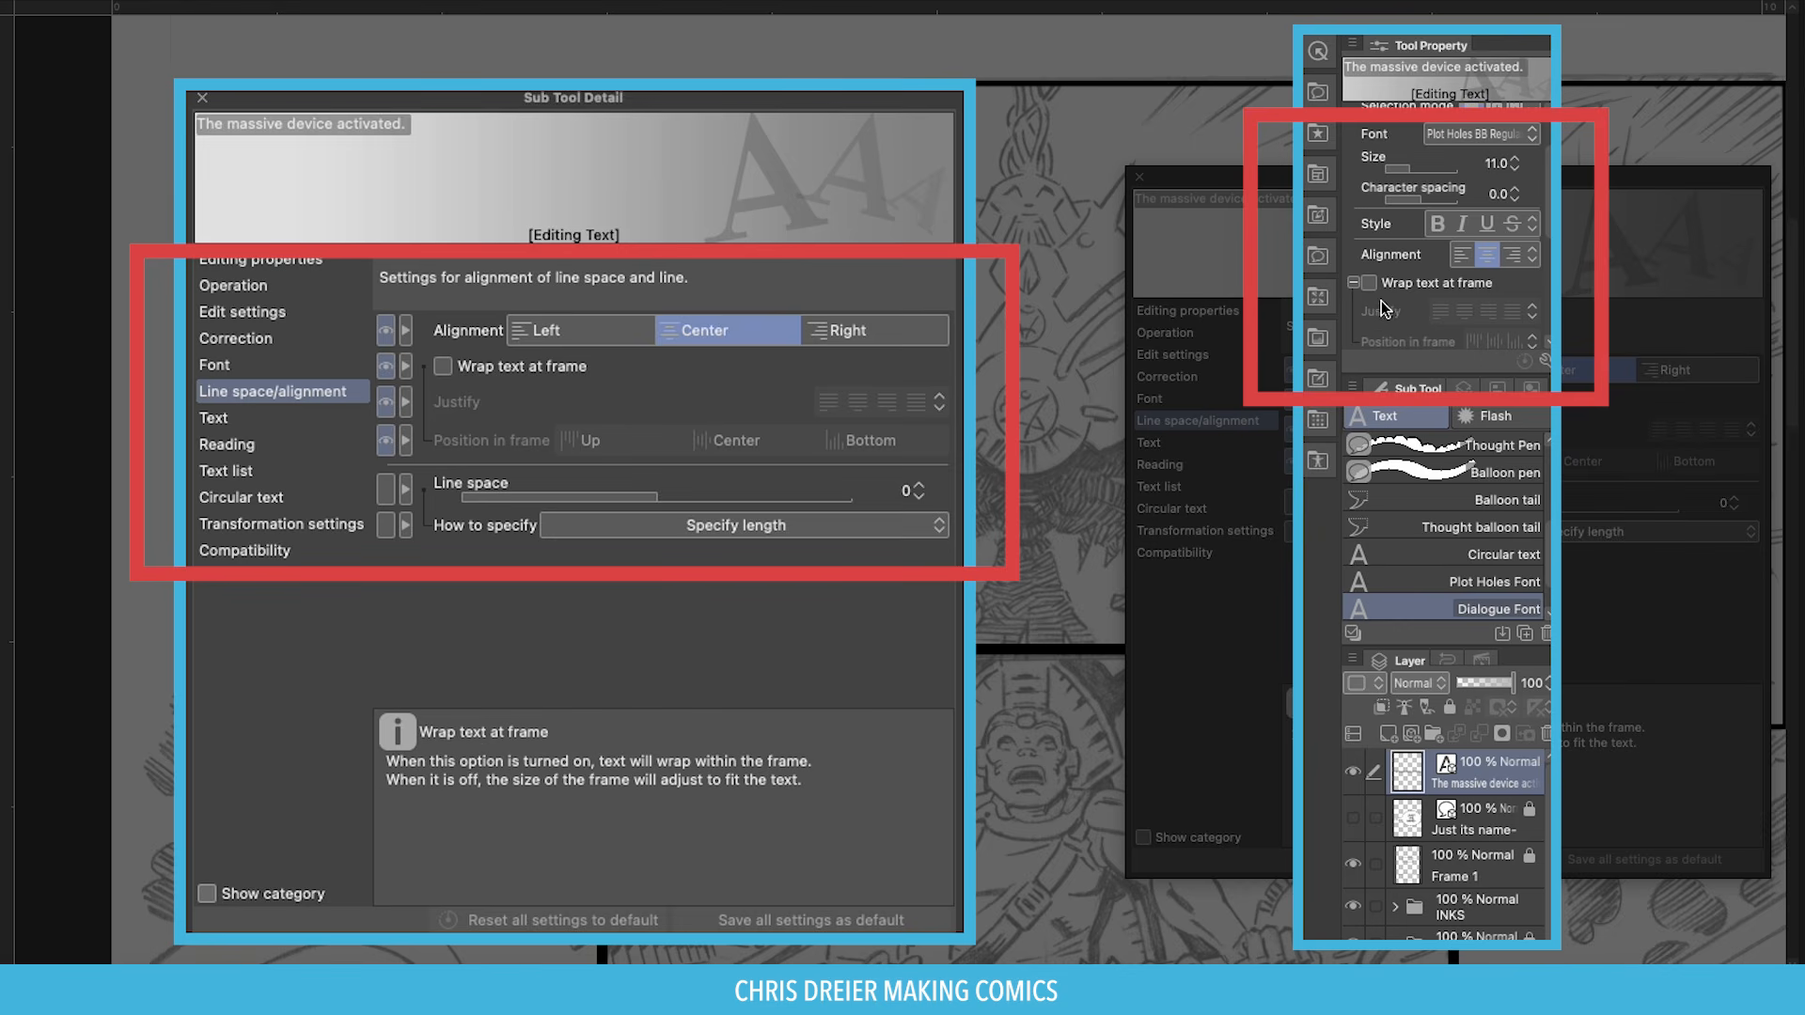
scroll(1453, 310, "down", 1)
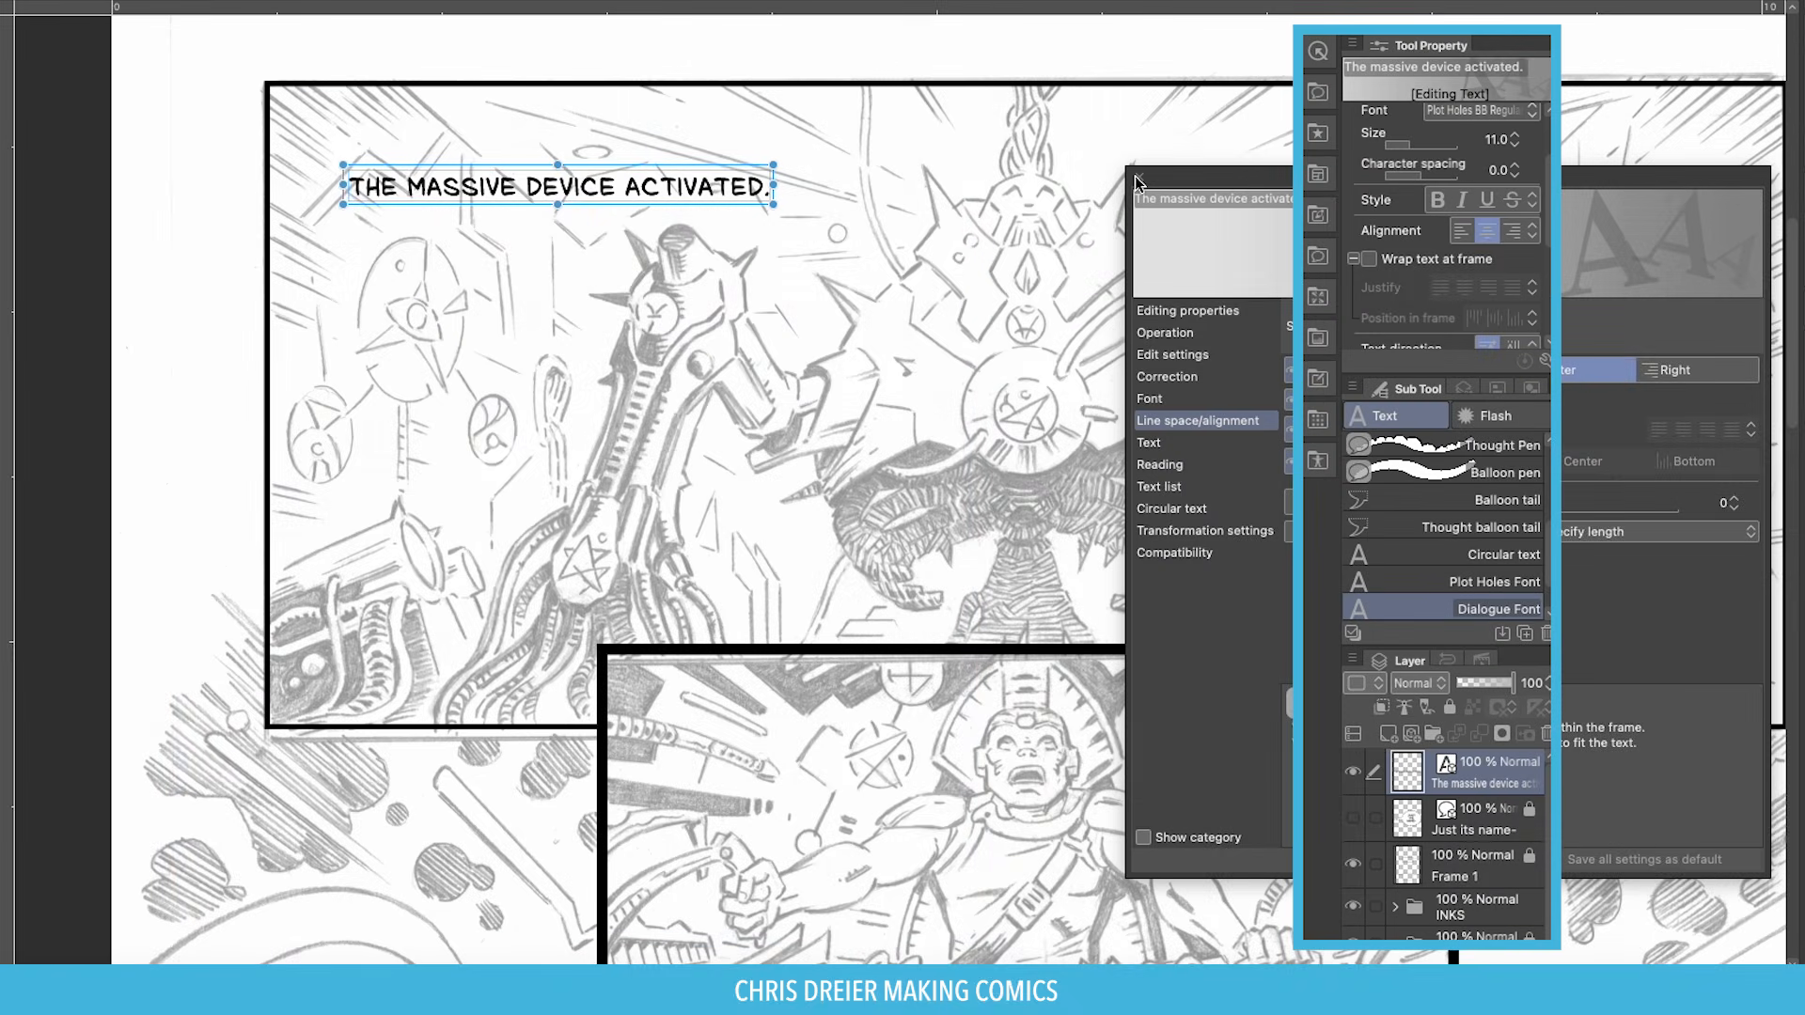
Turn on text wrapping for the caption and keep its lines centred.
left_click(1138, 177)
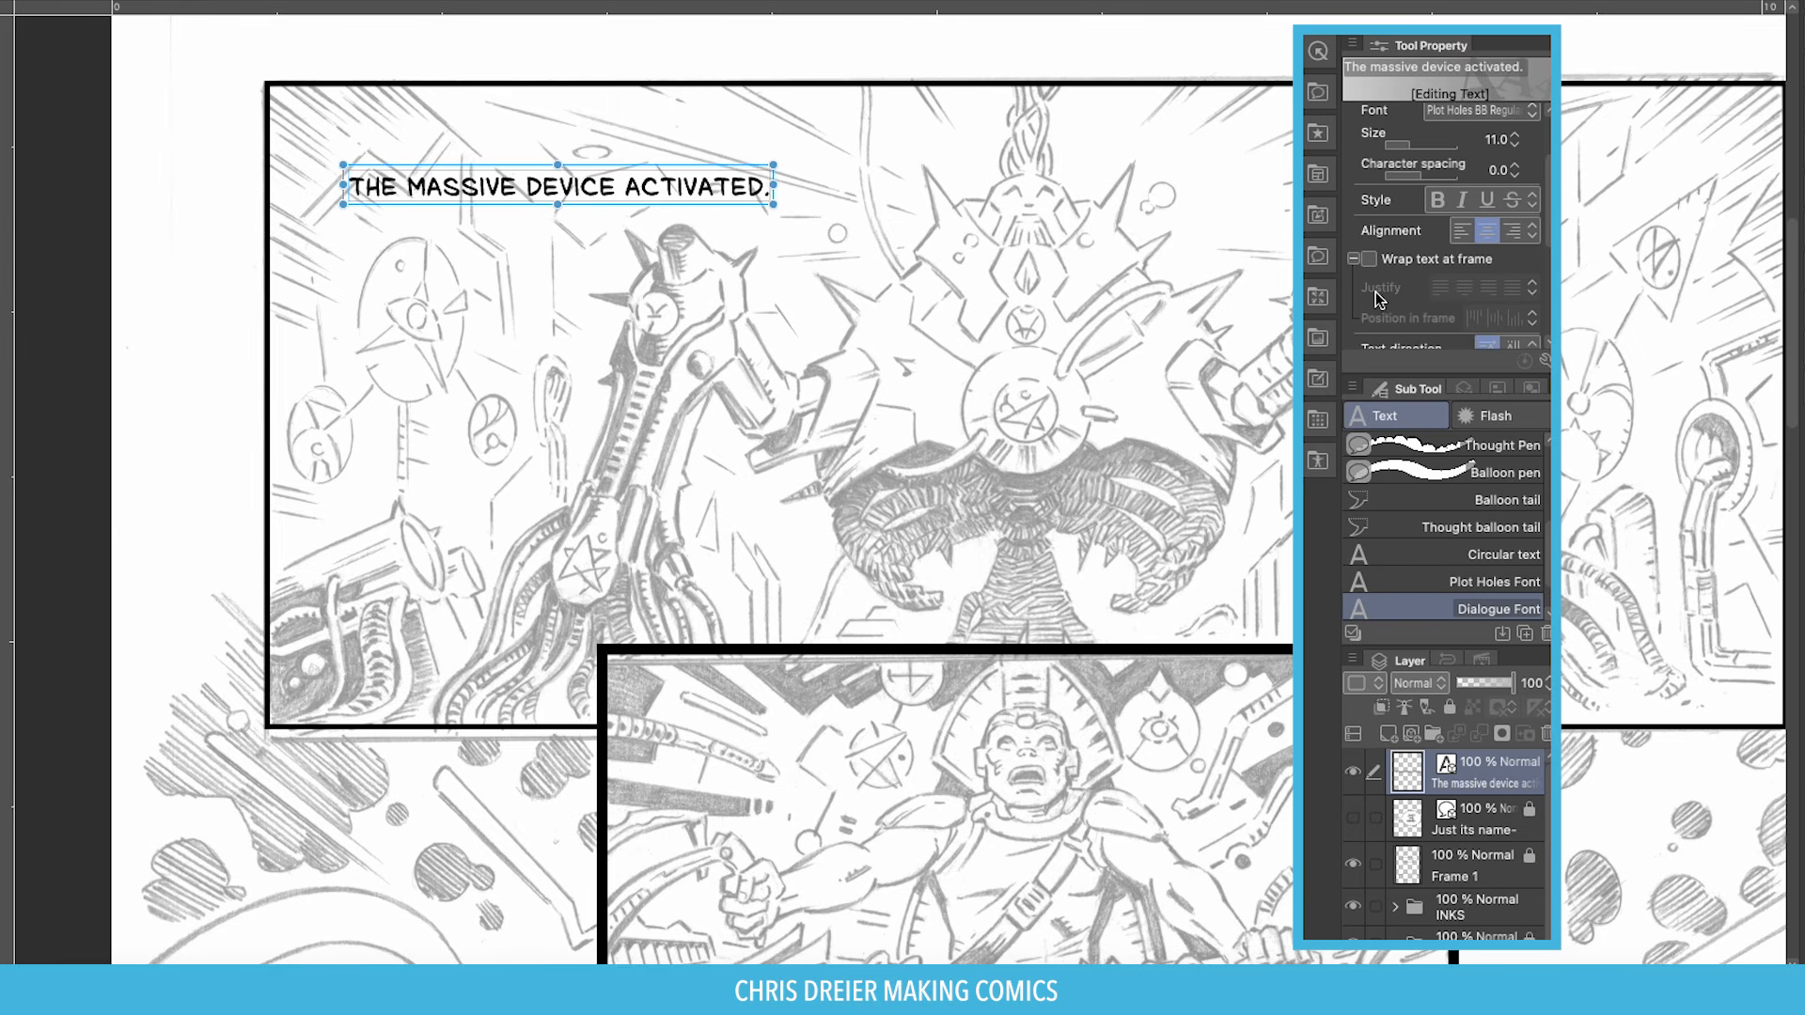
scroll(1370, 274, "down", 1)
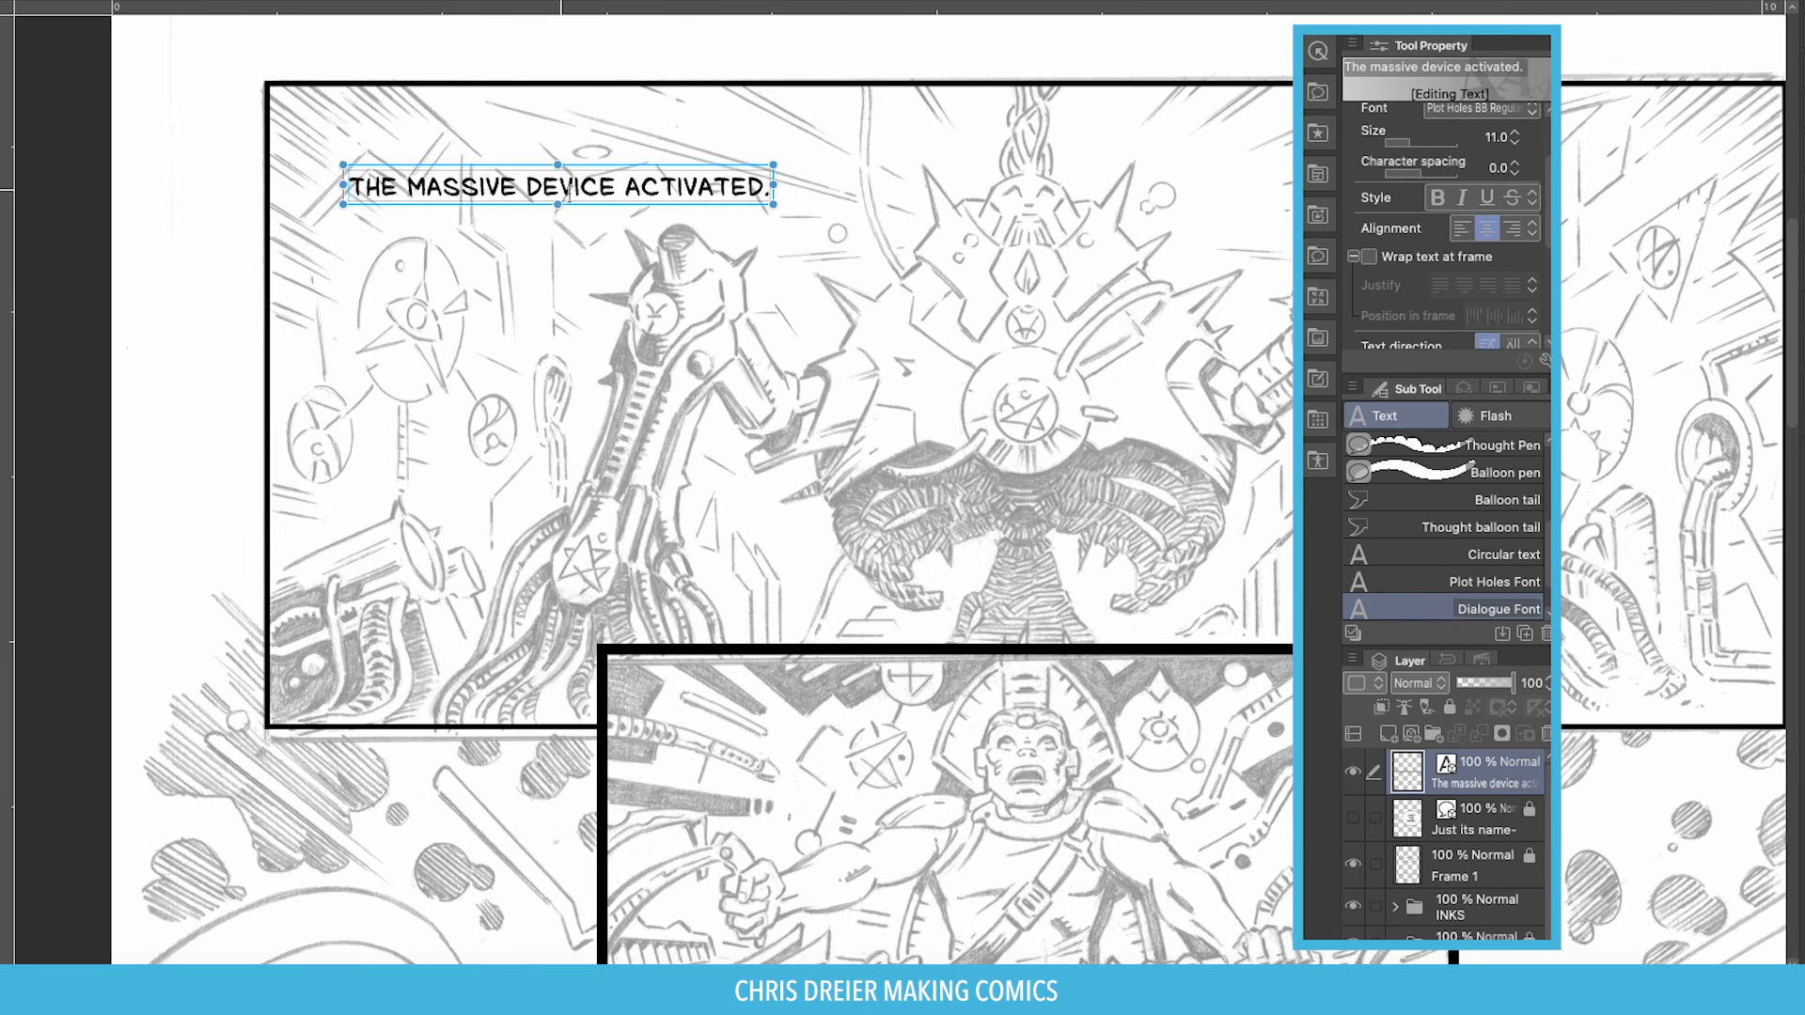
scroll(1373, 261, "down", 1)
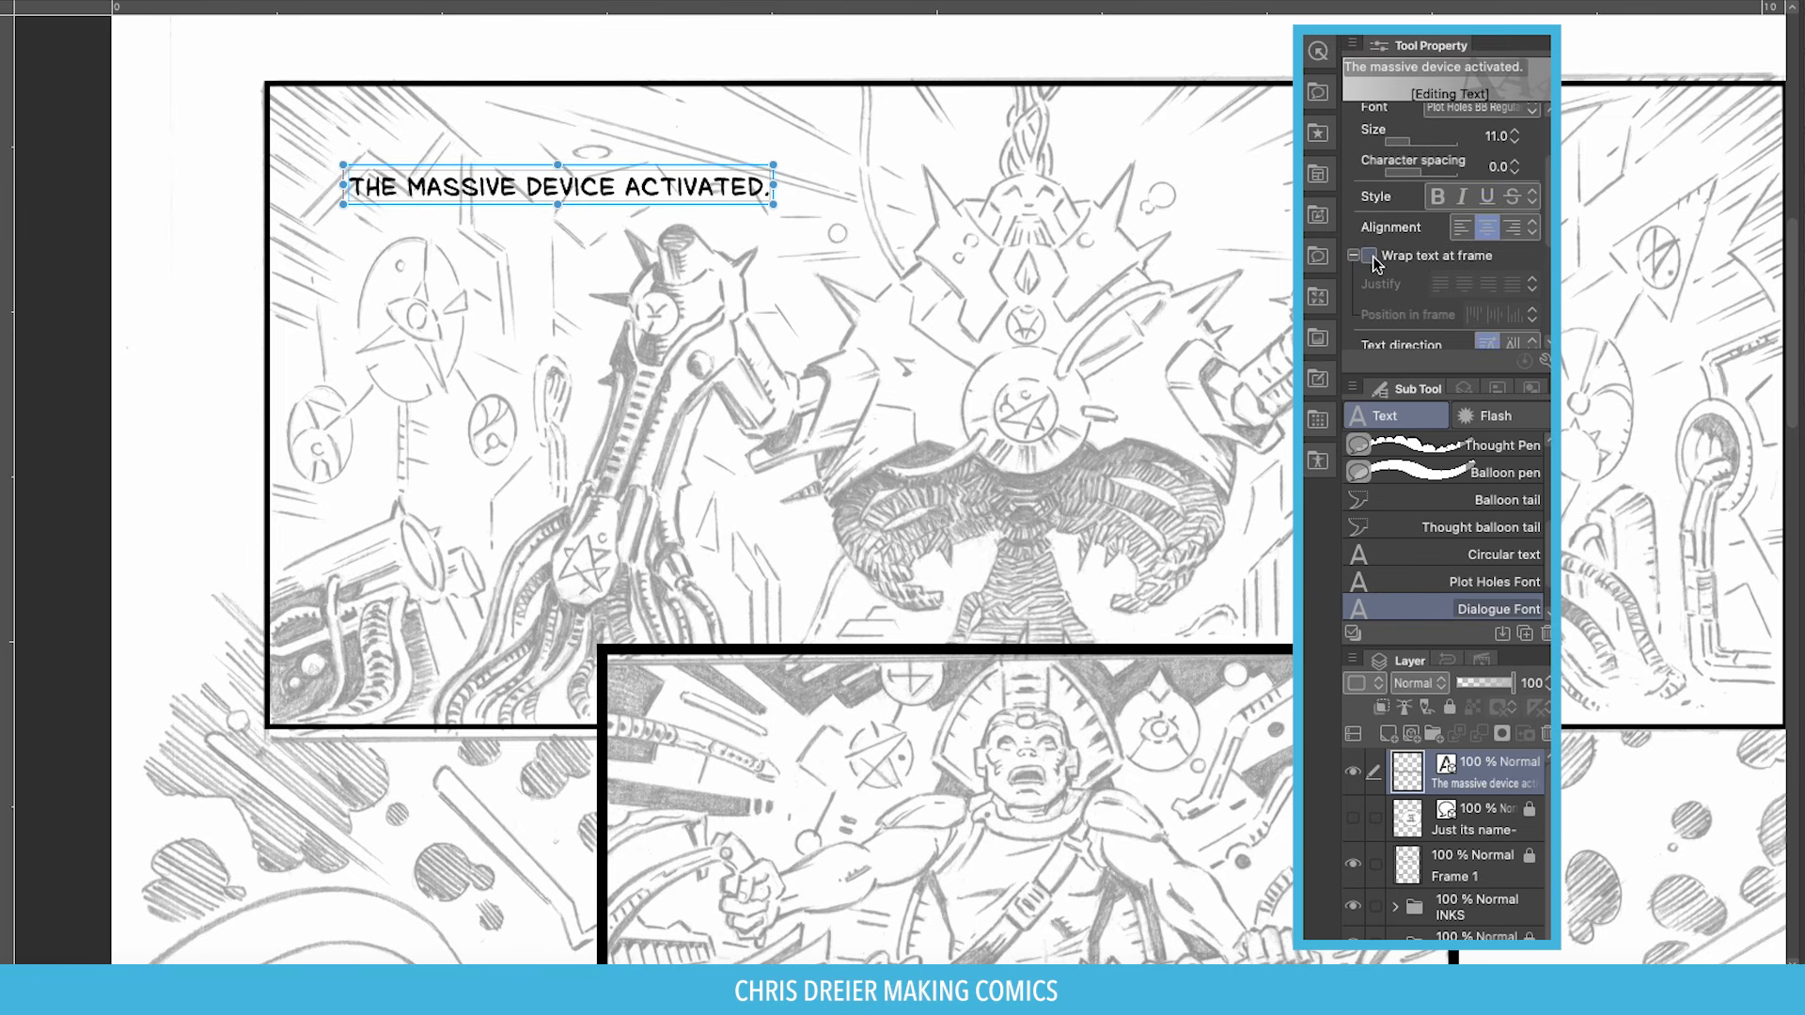
left_click(1370, 254)
scroll(1372, 256, "down", 3)
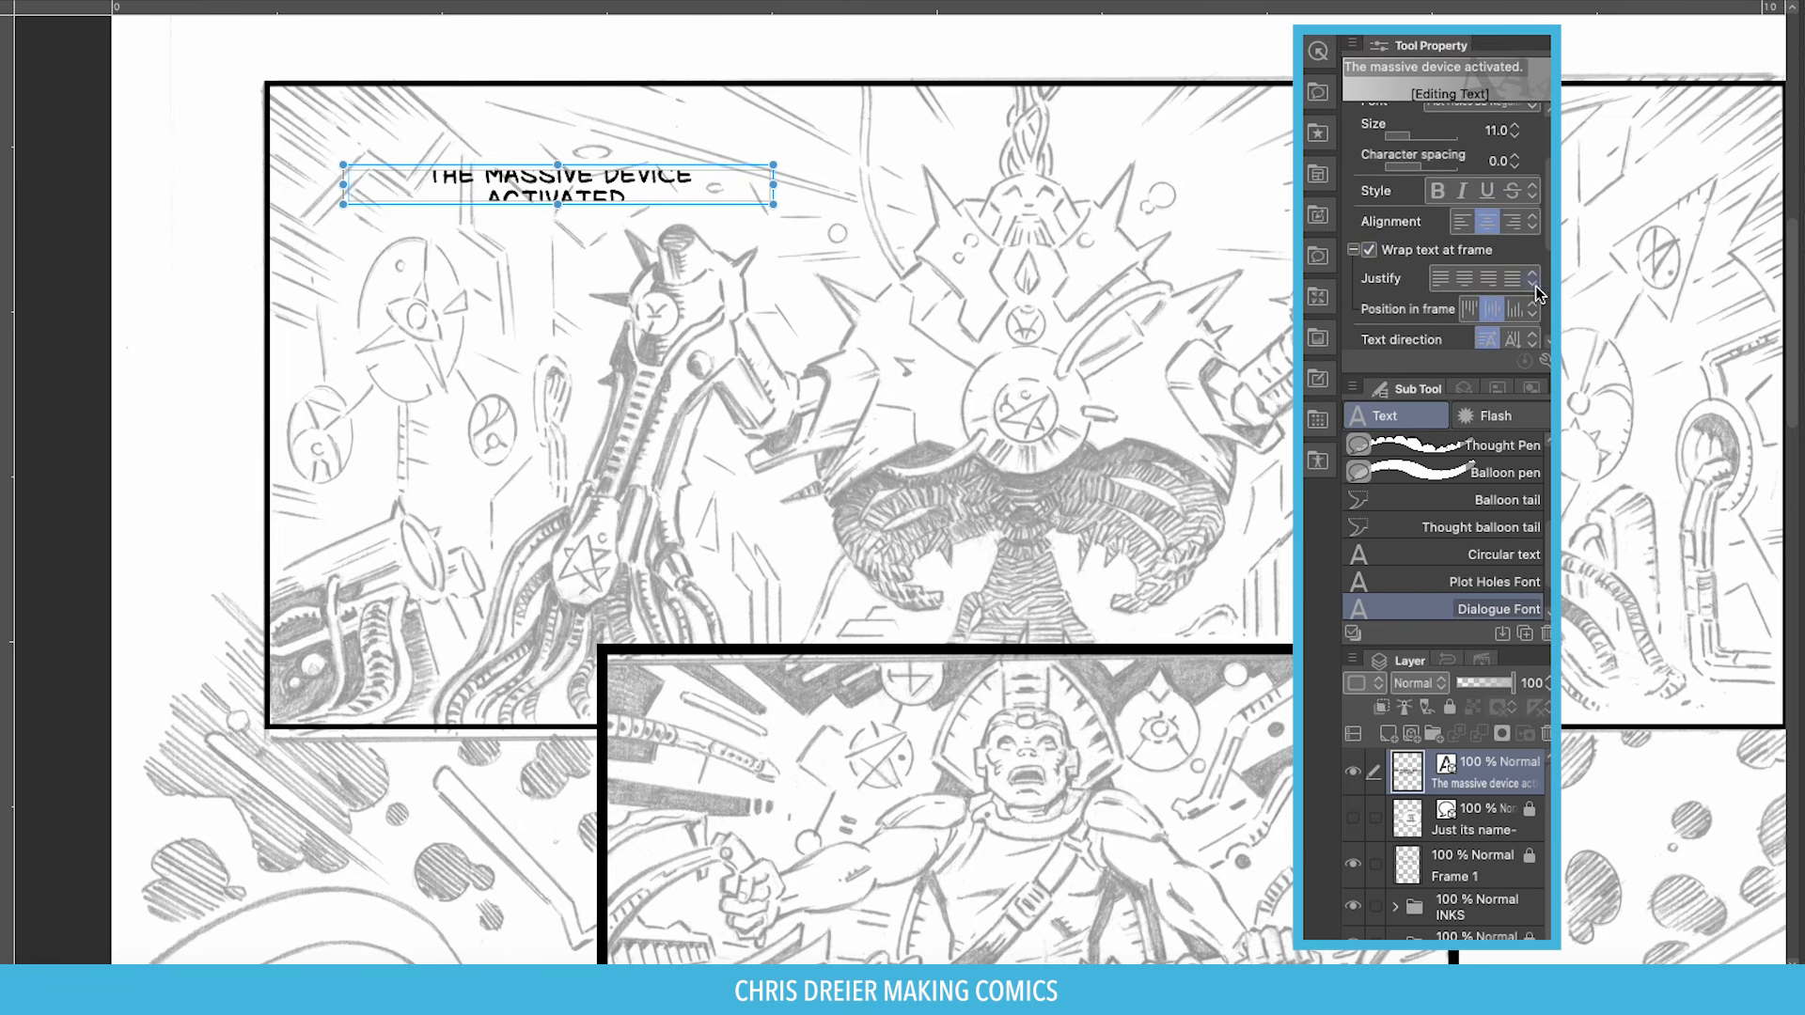
scroll(1383, 299, "down", 1)
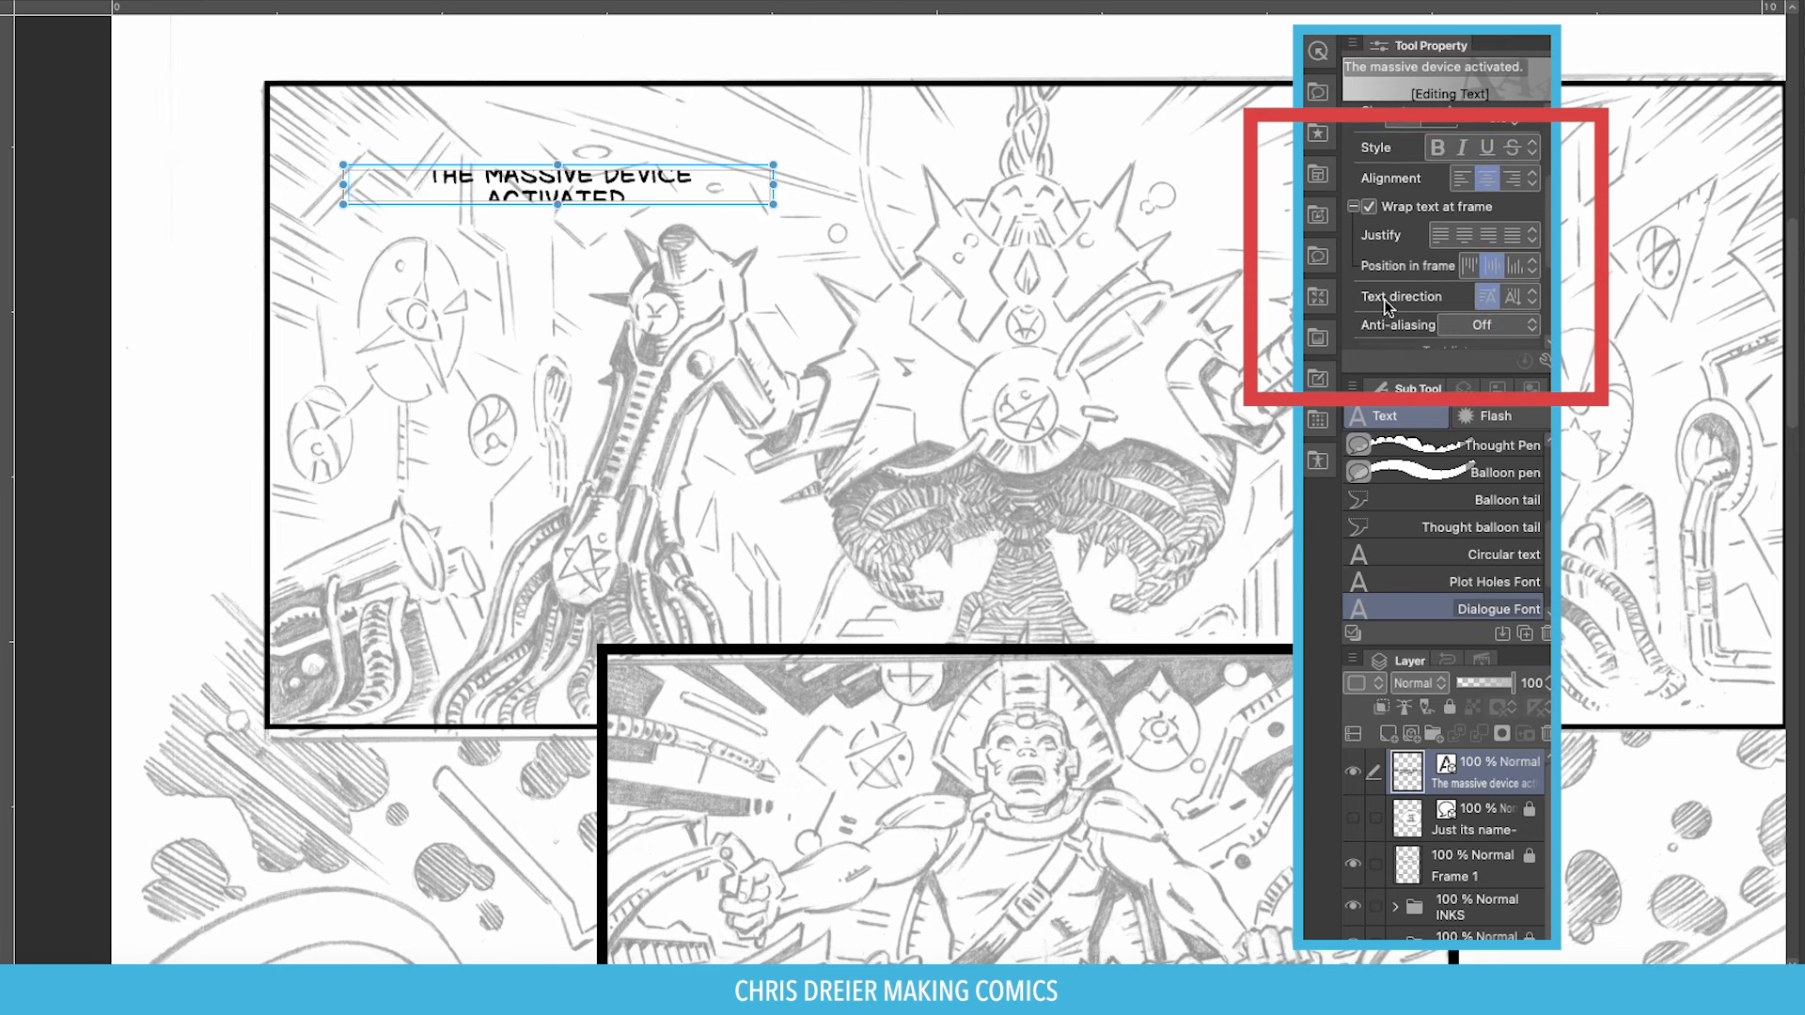
left_click(1467, 220)
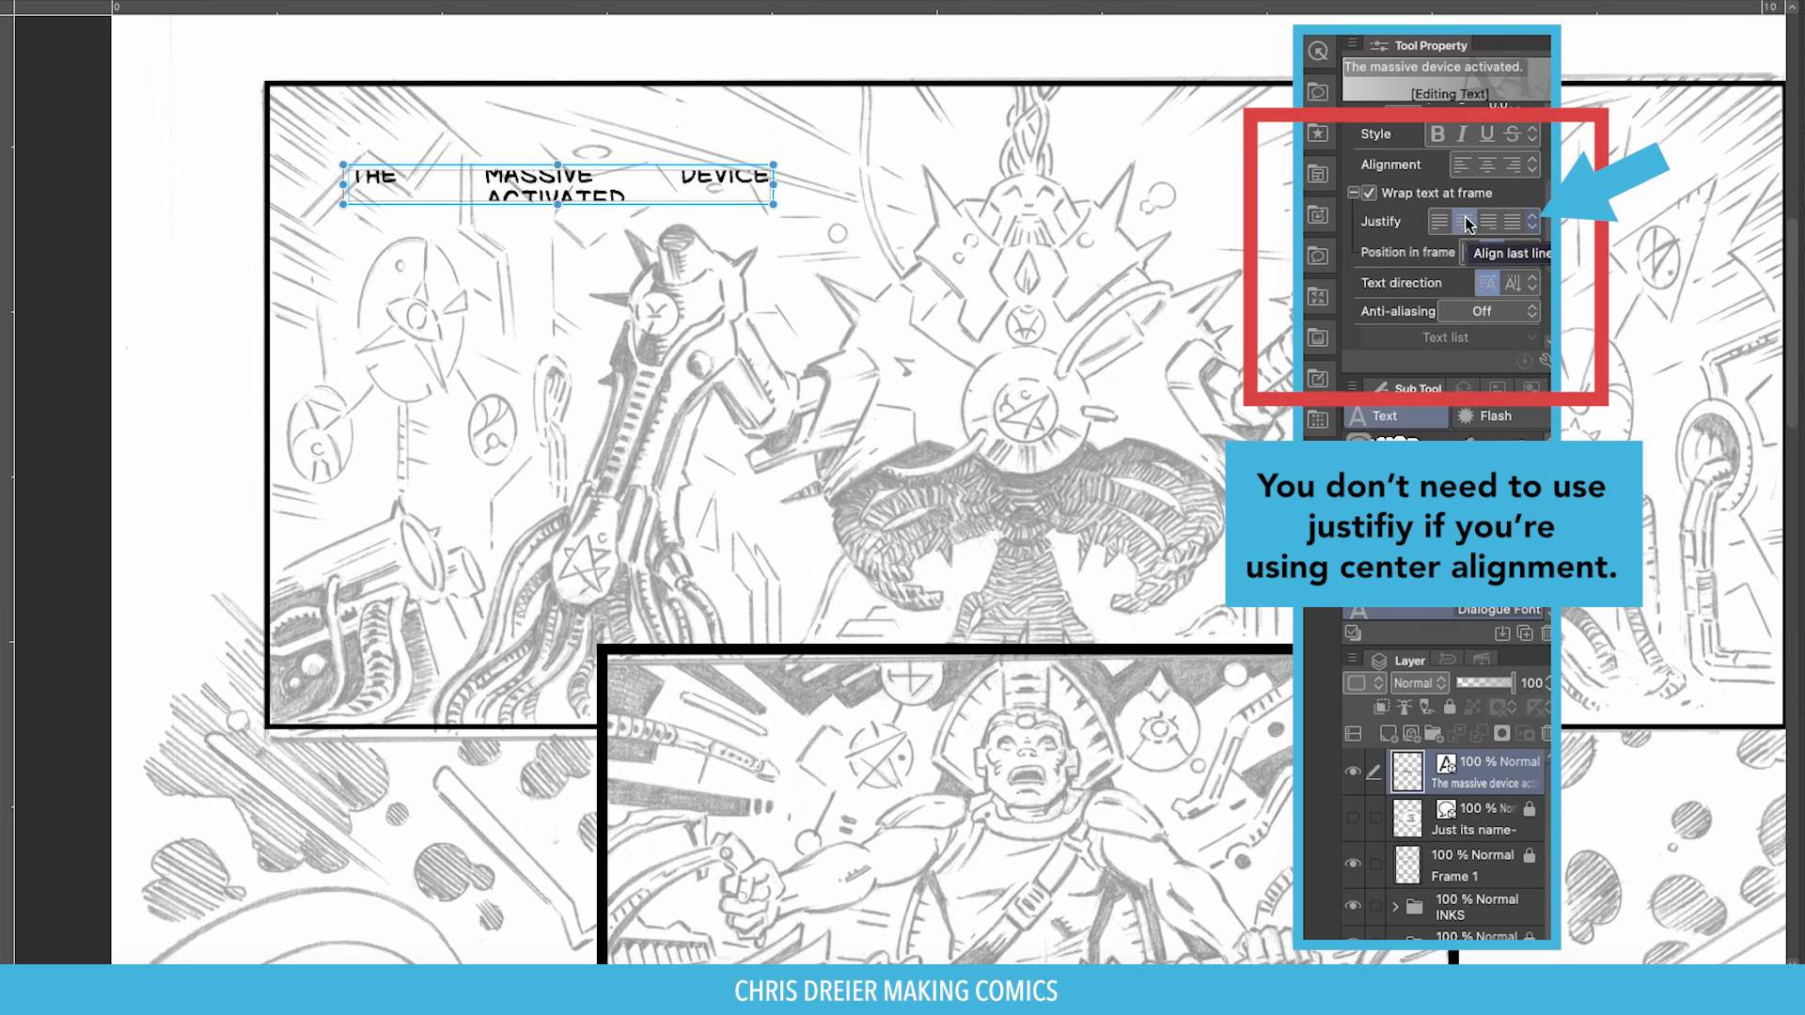
left_click(1491, 165)
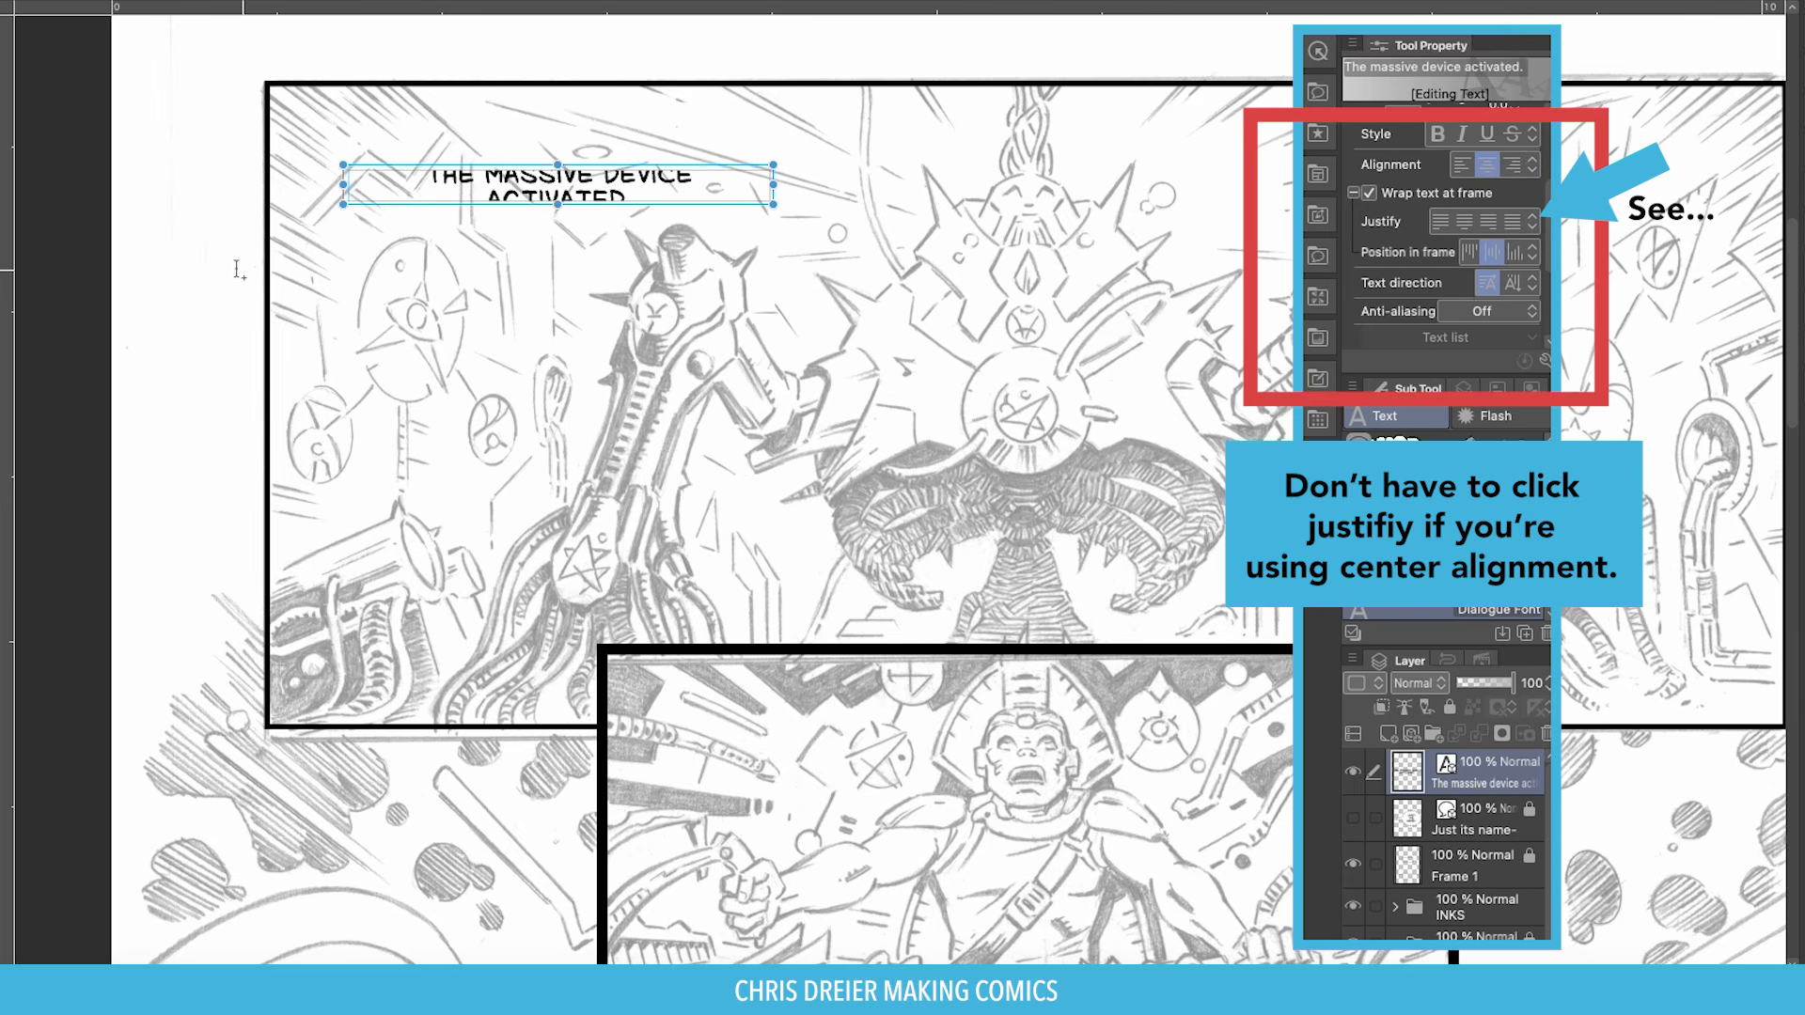
Make the caption frame taller and narrower so the text wraps onto three lines.
left_click_drag(557, 204, 557, 246)
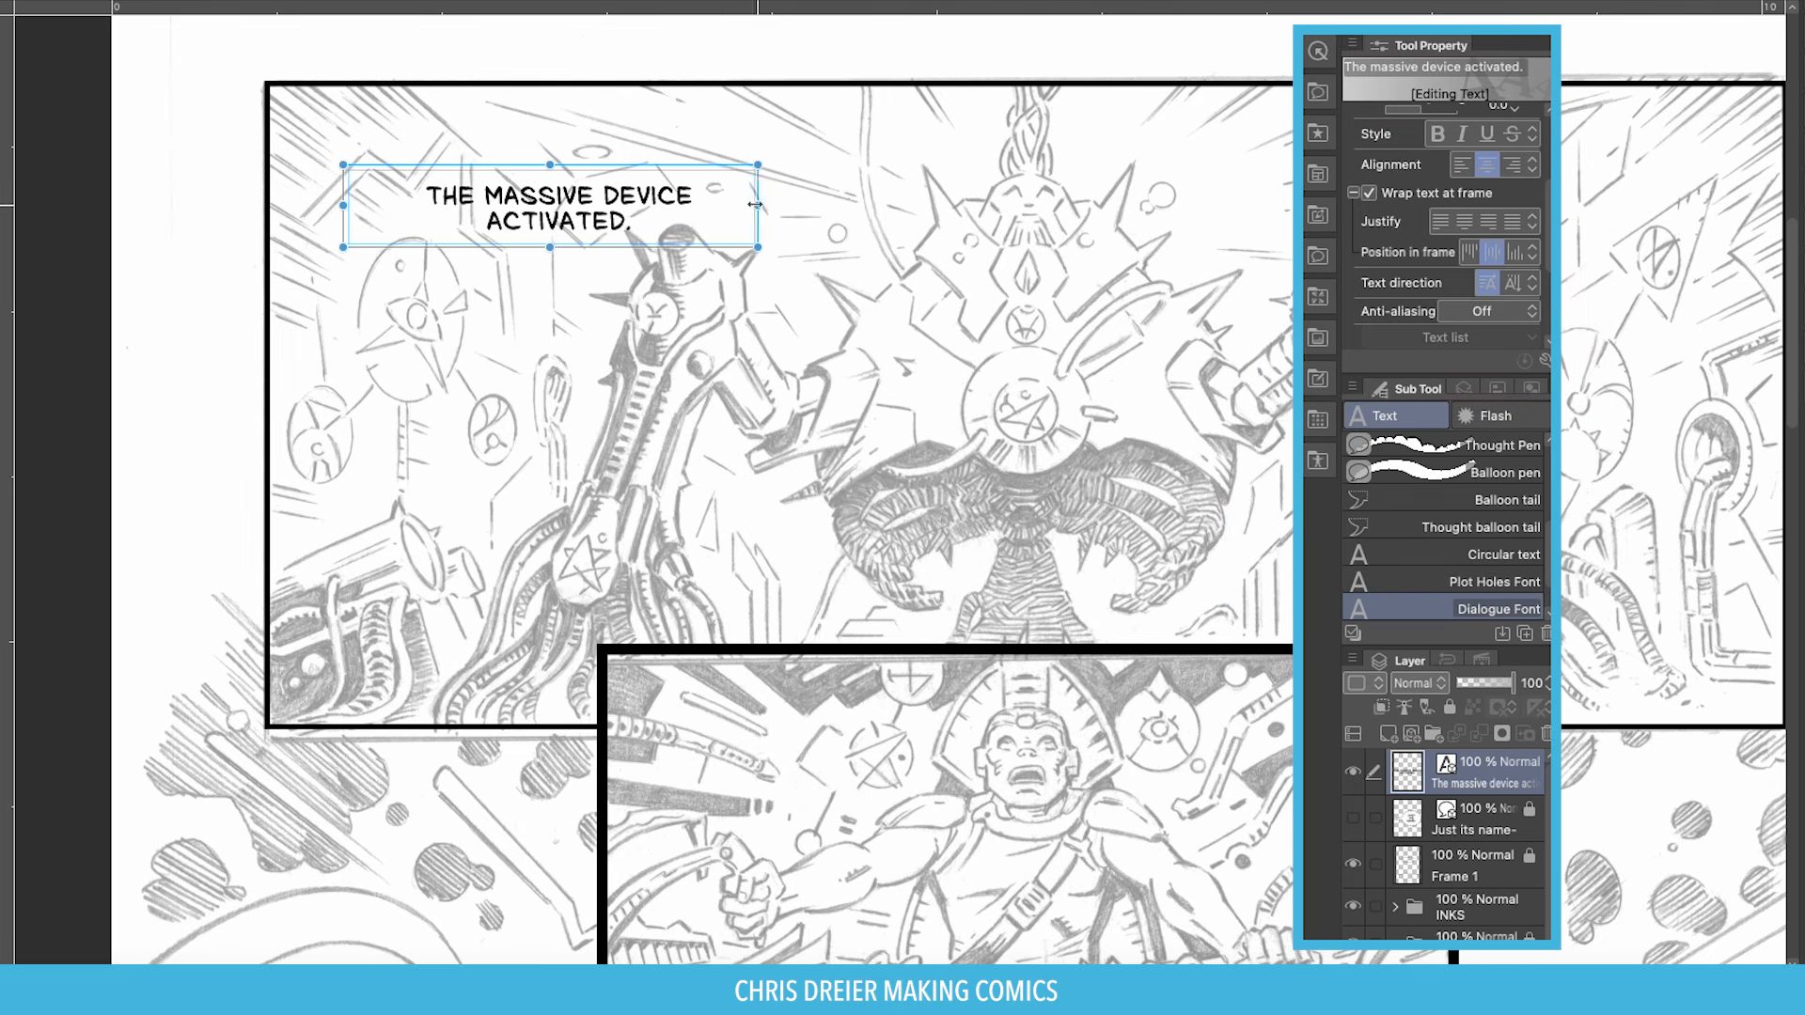
left_click_drag(775, 205, 580, 208)
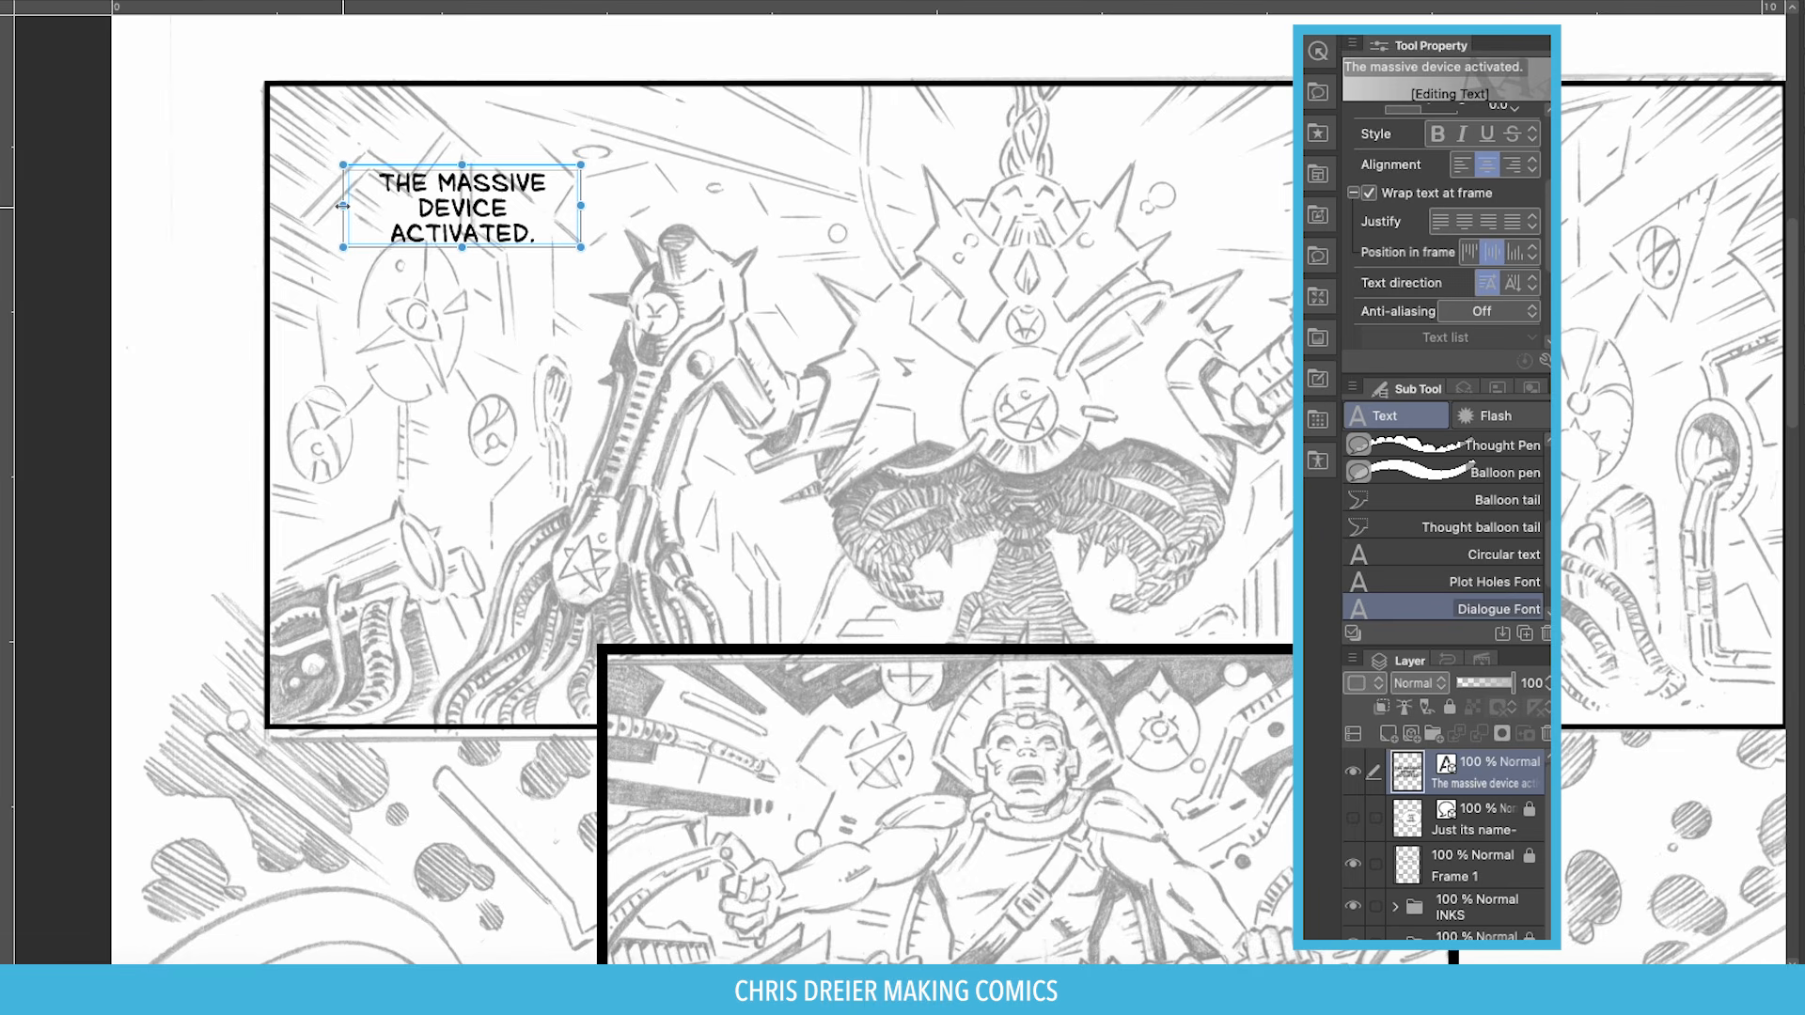
left_click_drag(341, 205, 355, 205)
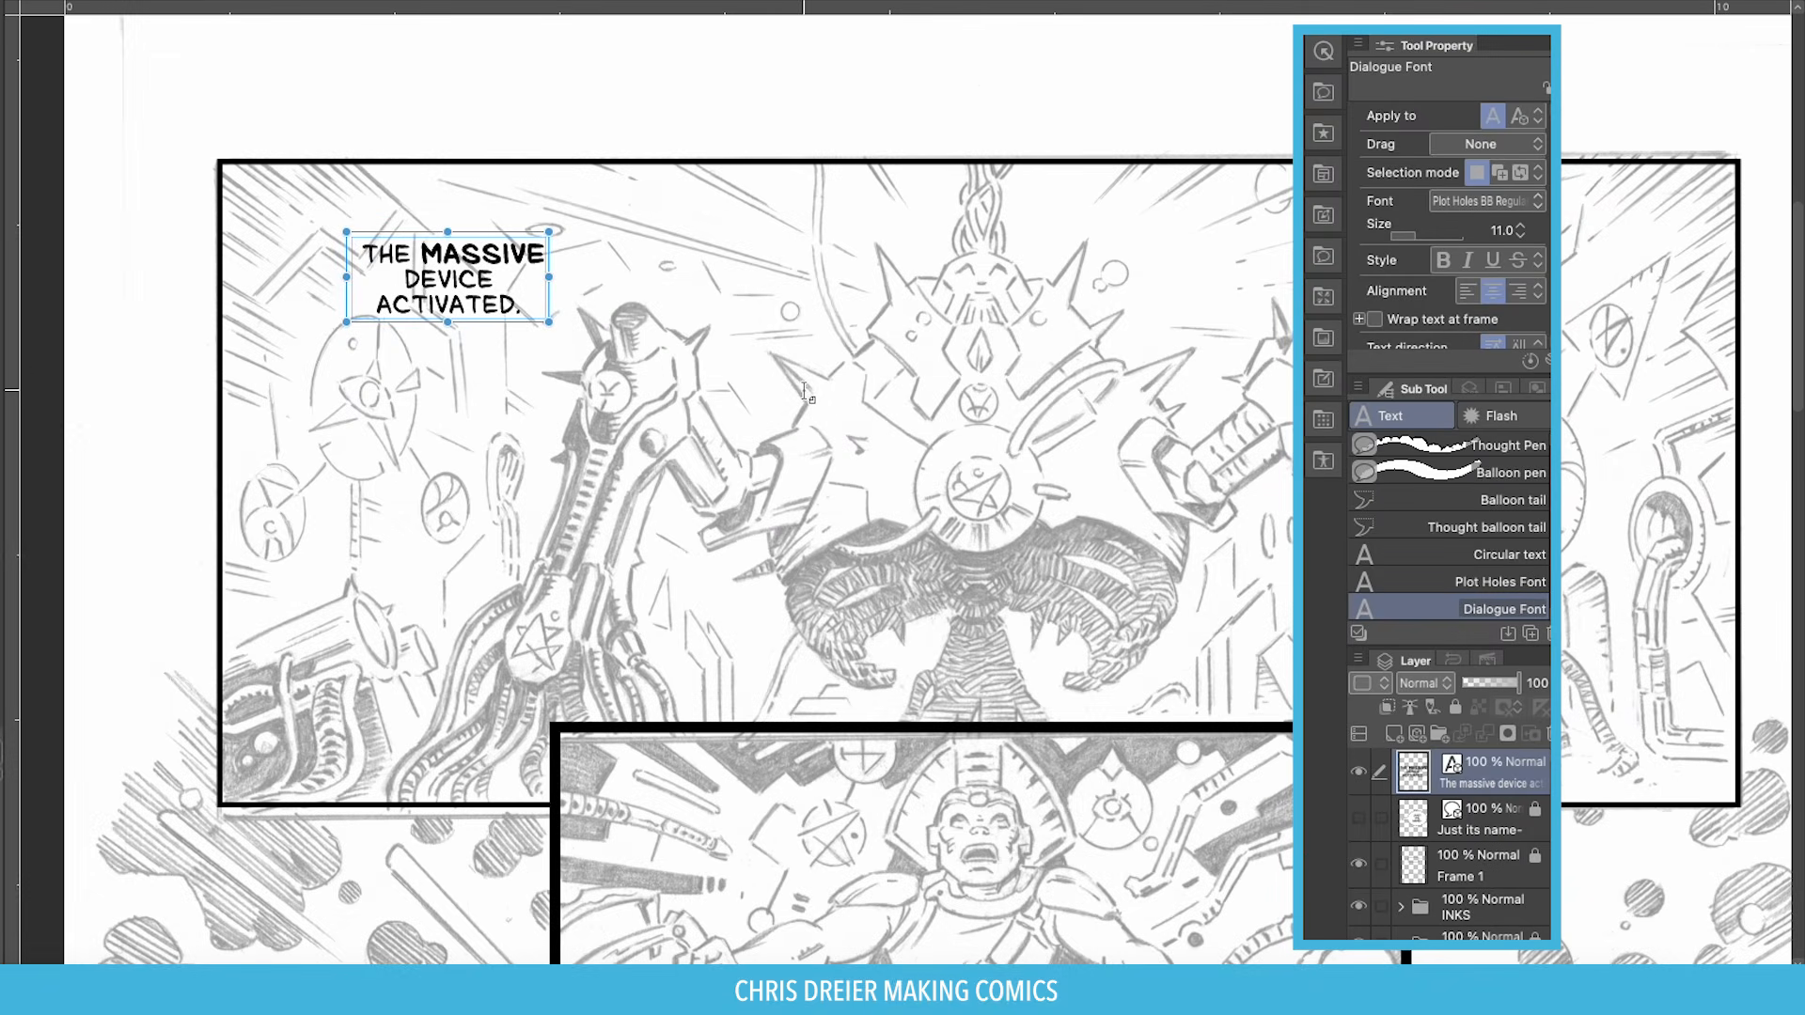
left_click(707, 251)
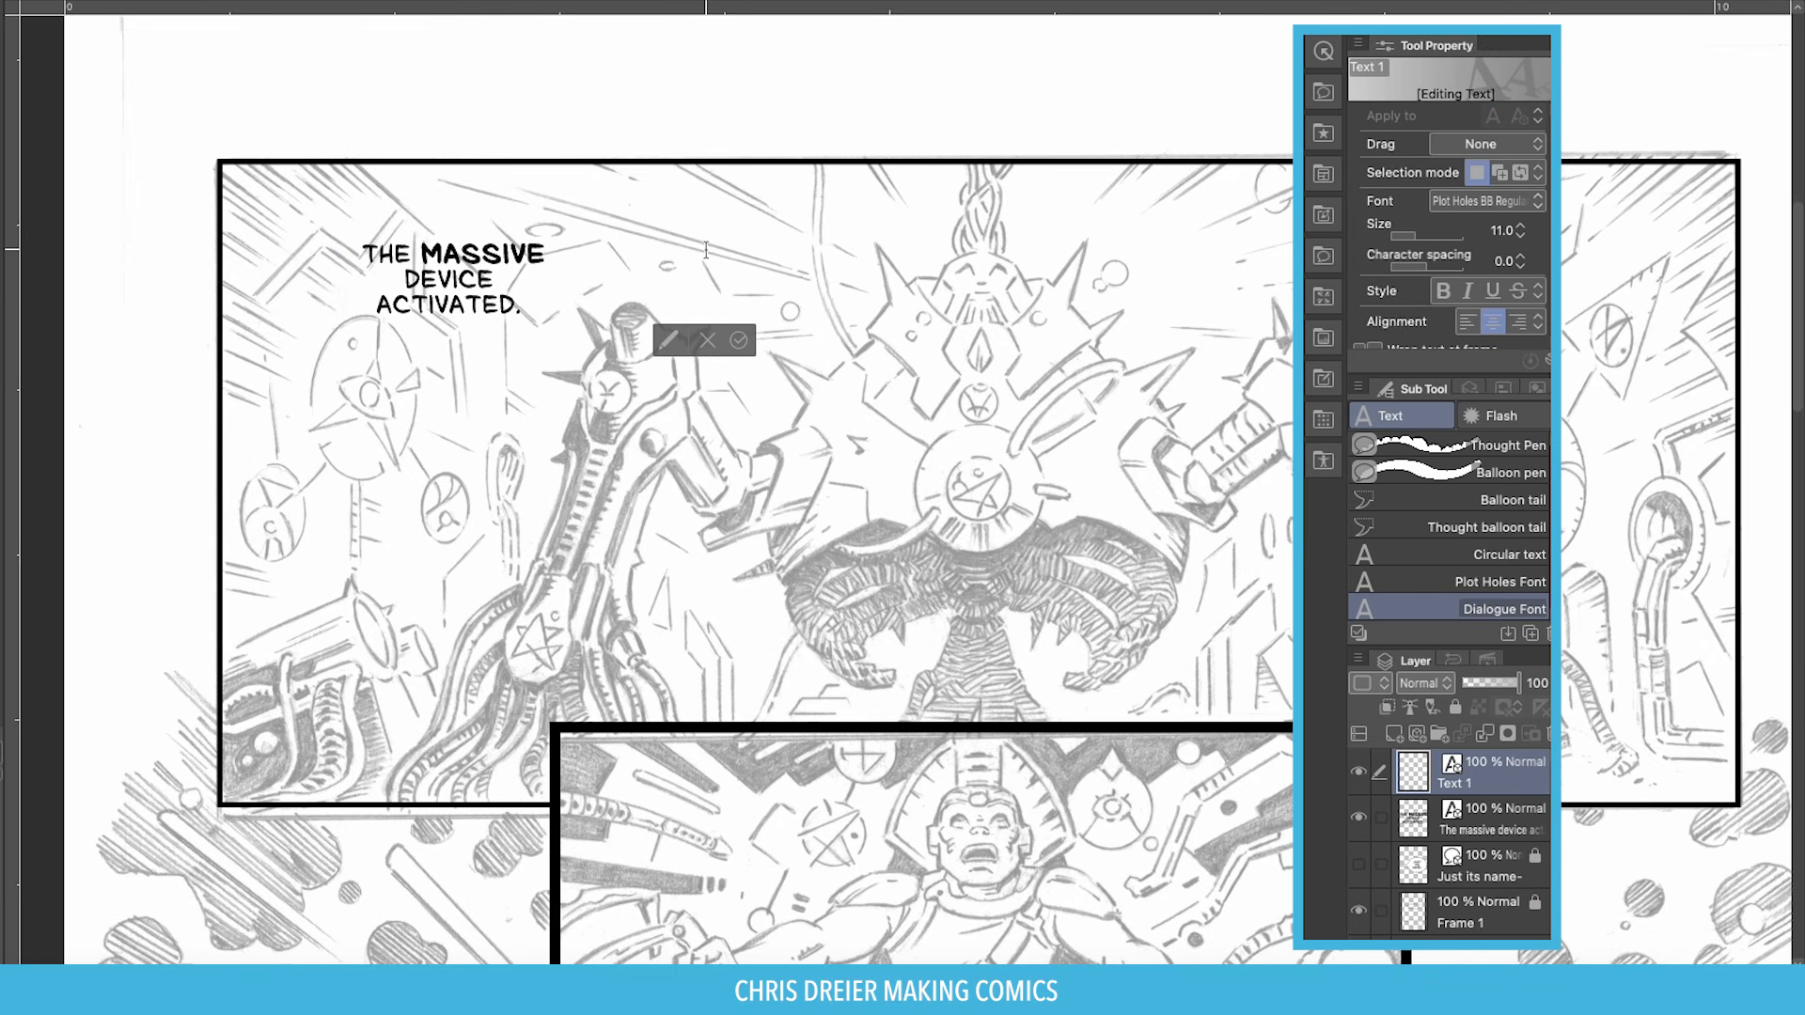
key("ctrl+v")
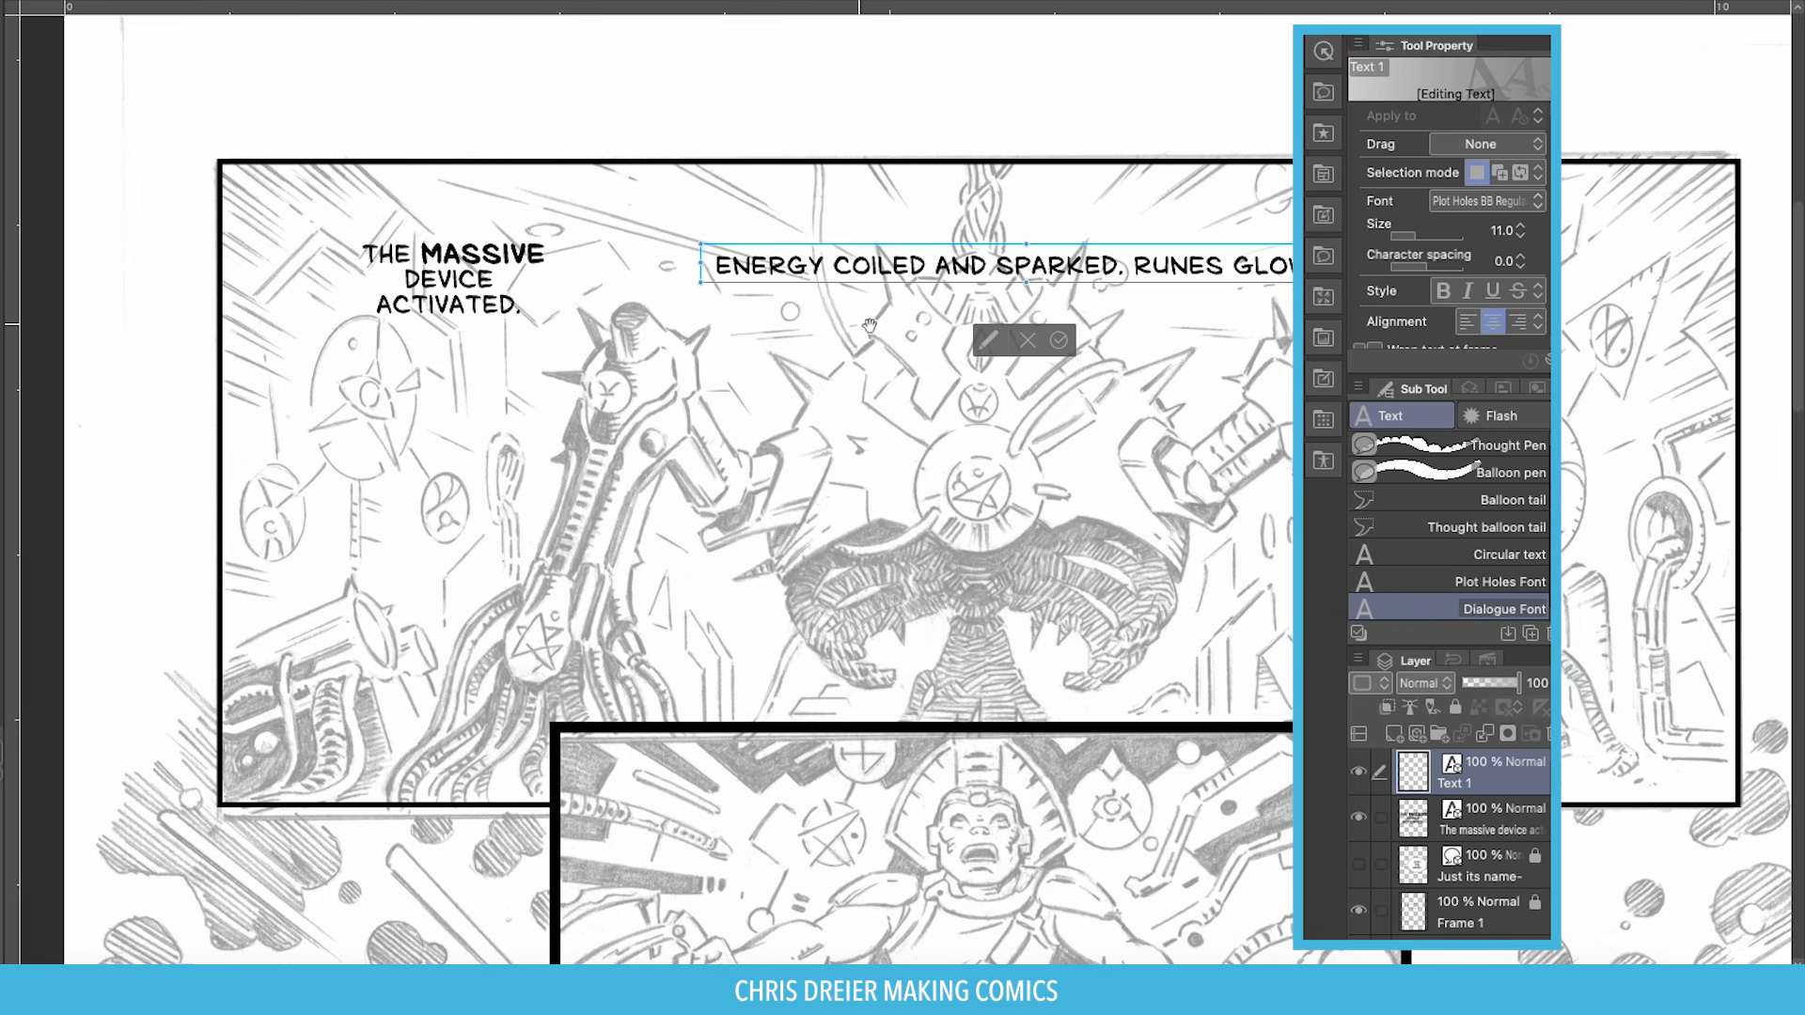
left_click(1043, 354)
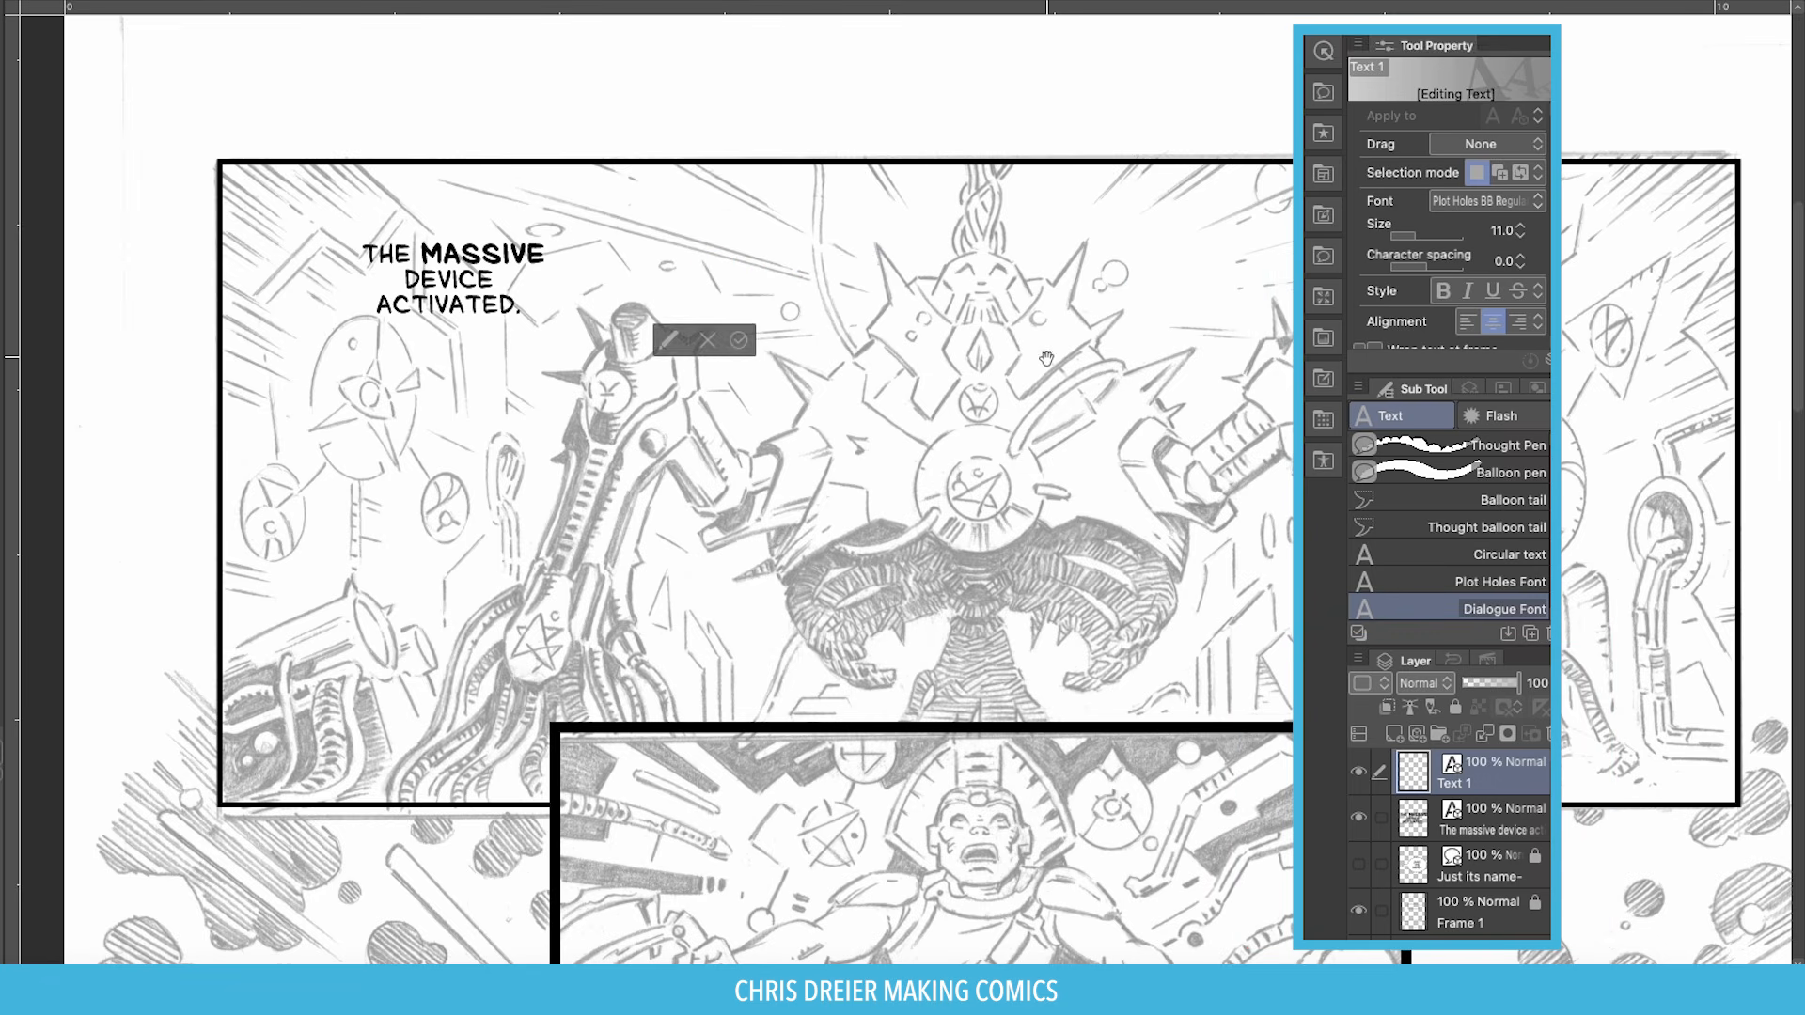
Set the Dialogue Font tool's How to add option to 'Add to selected text'.
left_click(1553, 363)
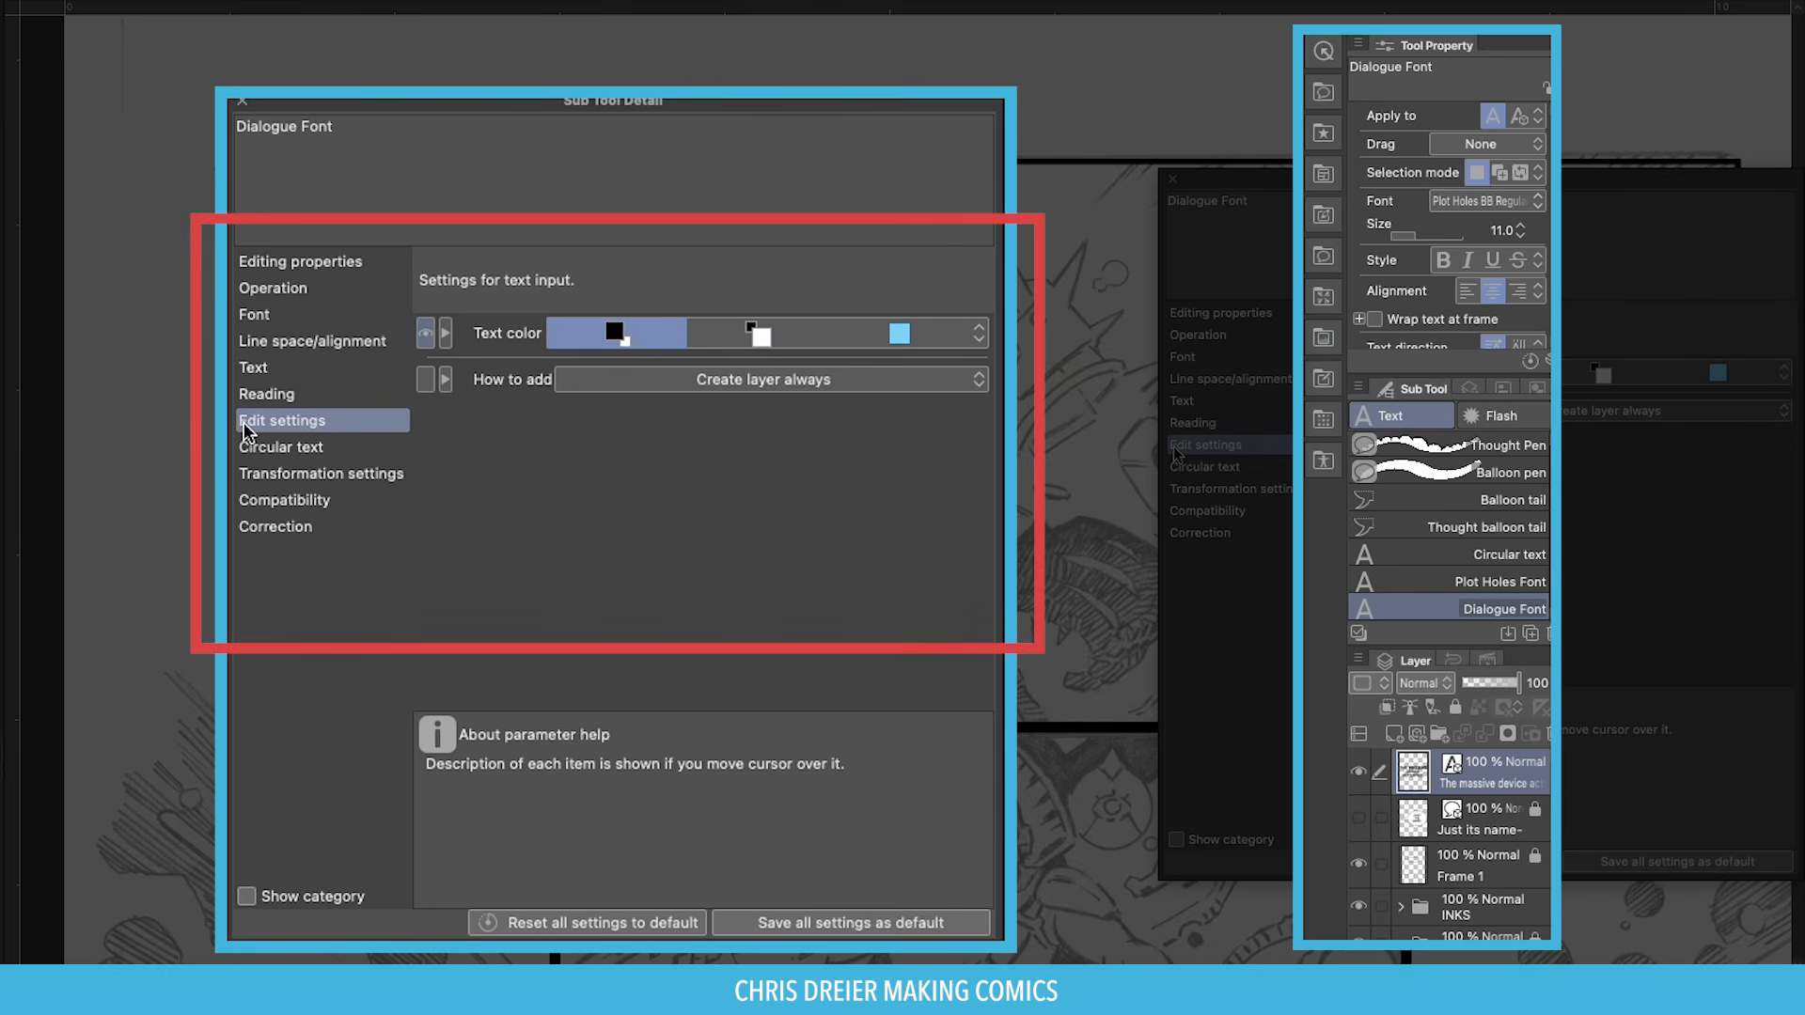
mouse_move(508, 379)
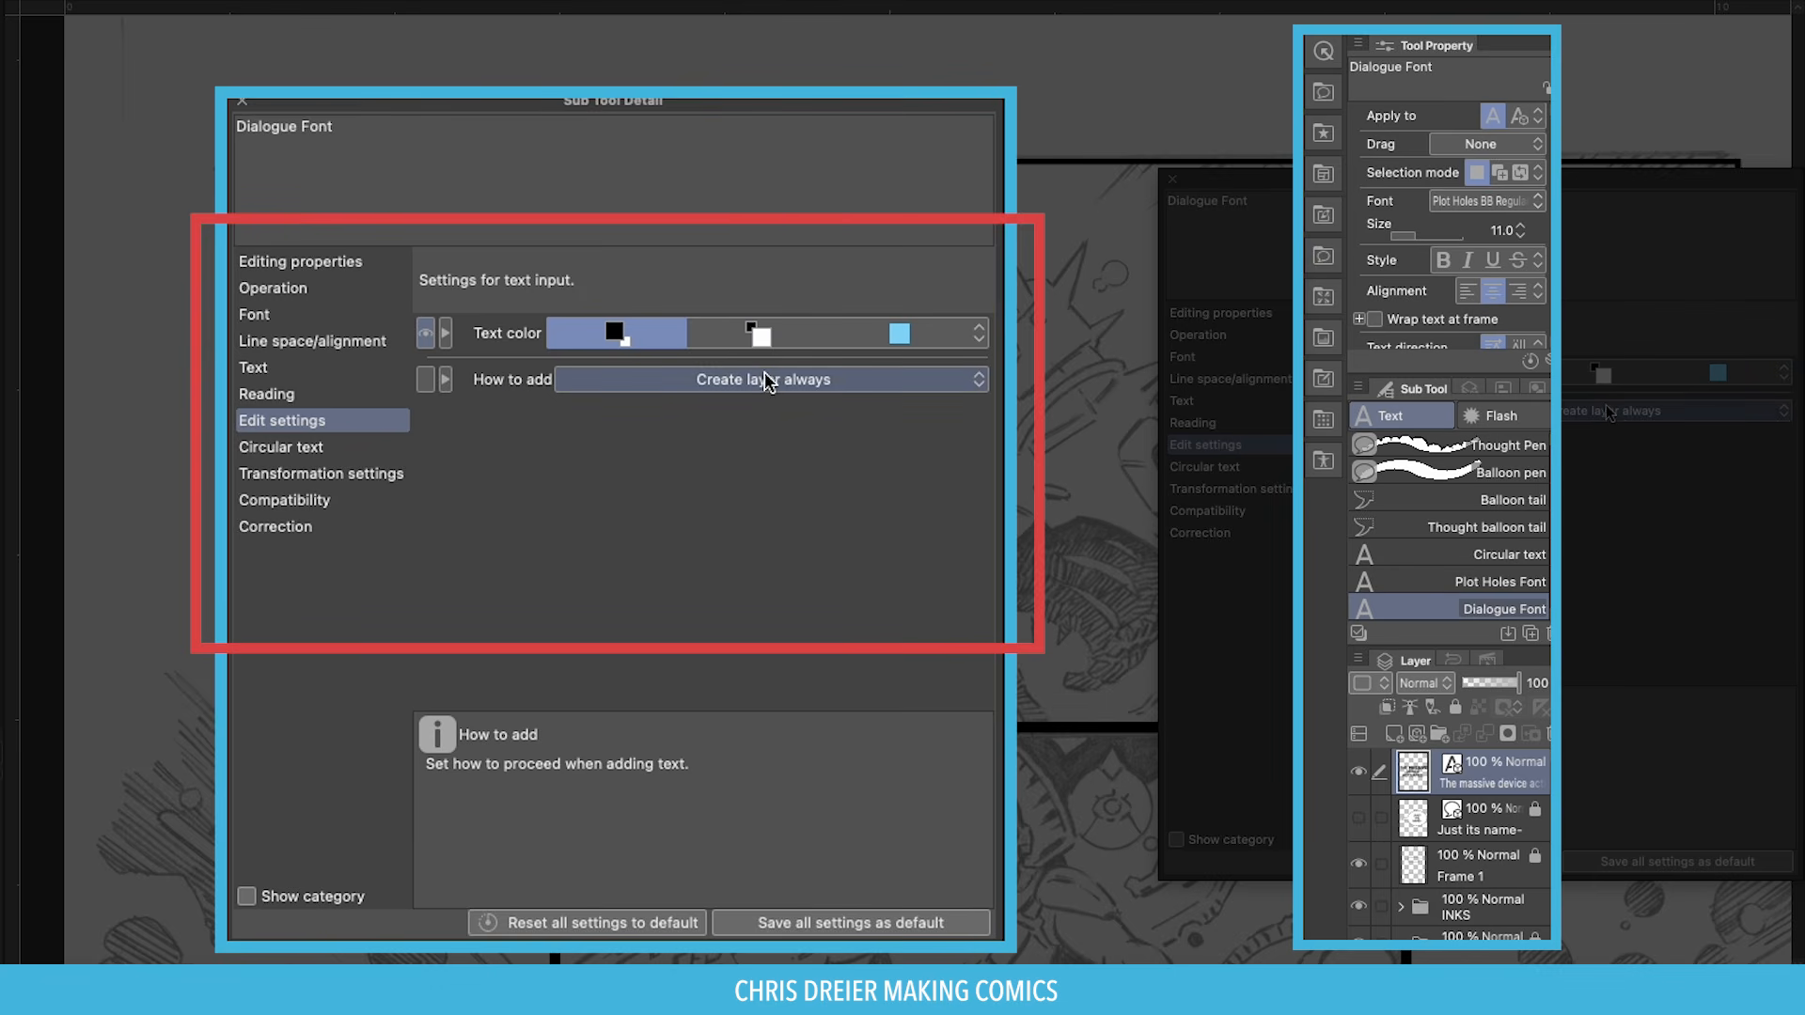
left_click(979, 381)
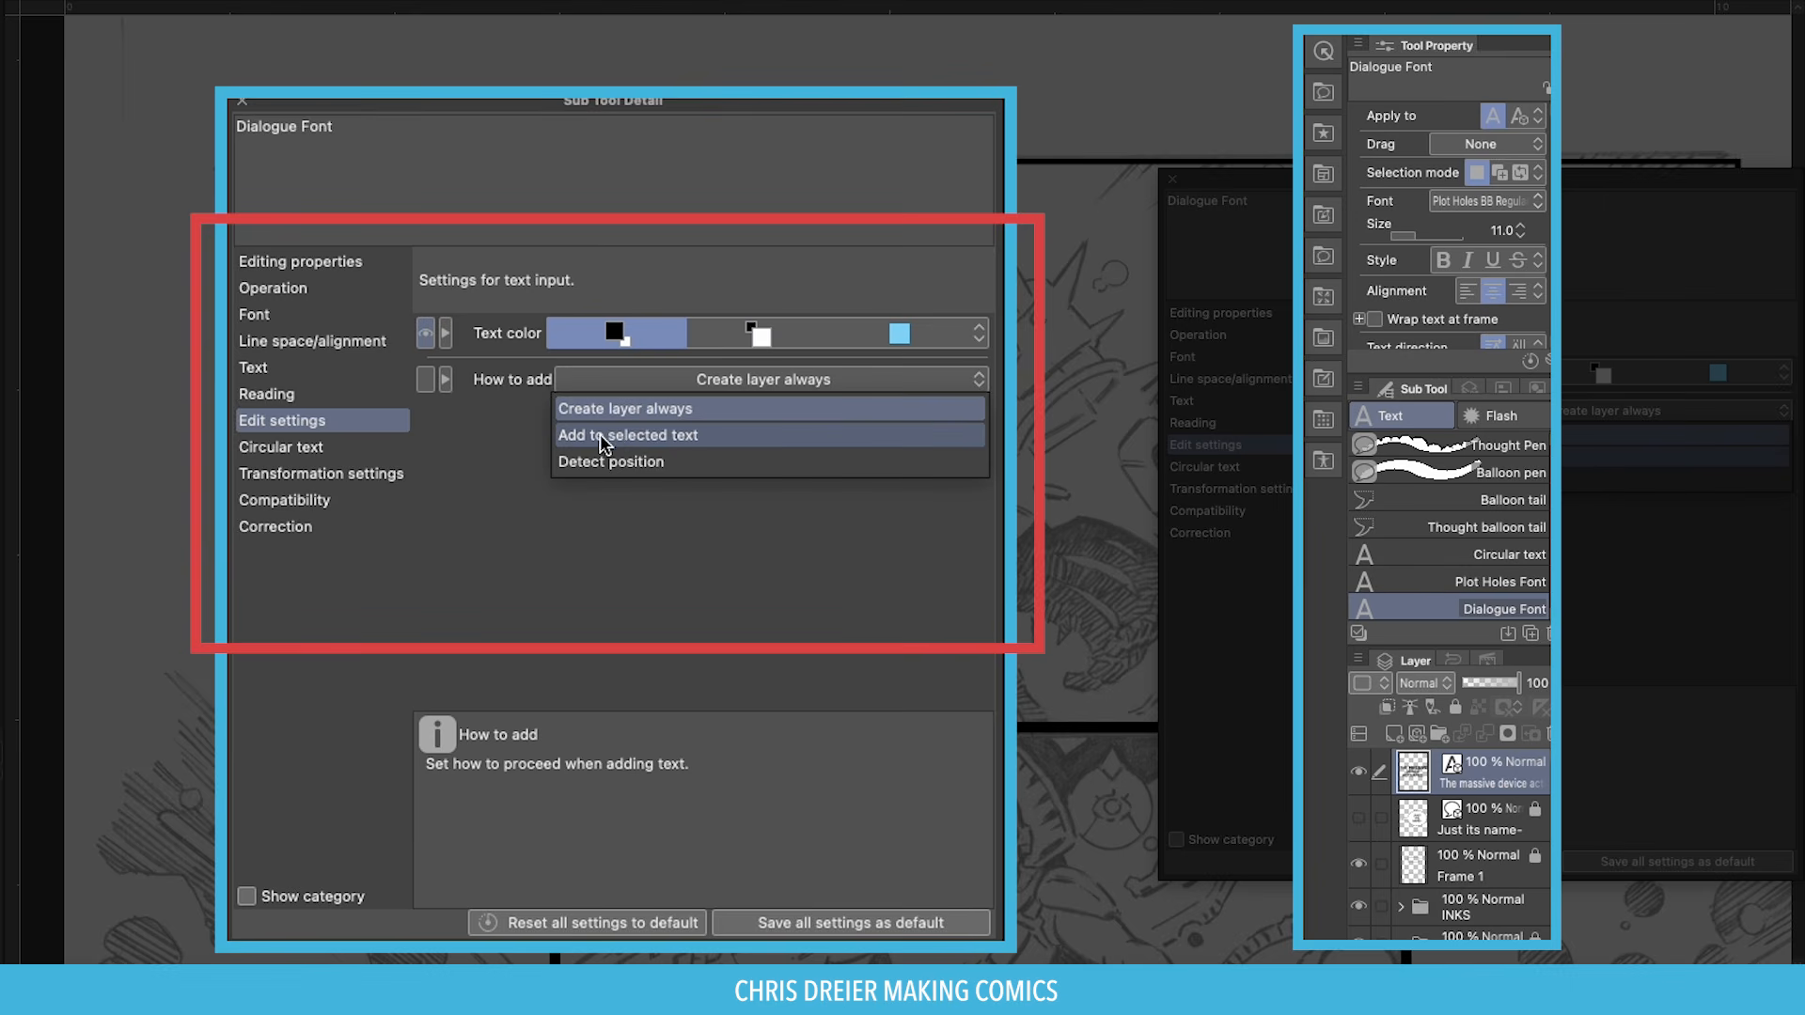
left_click(642, 435)
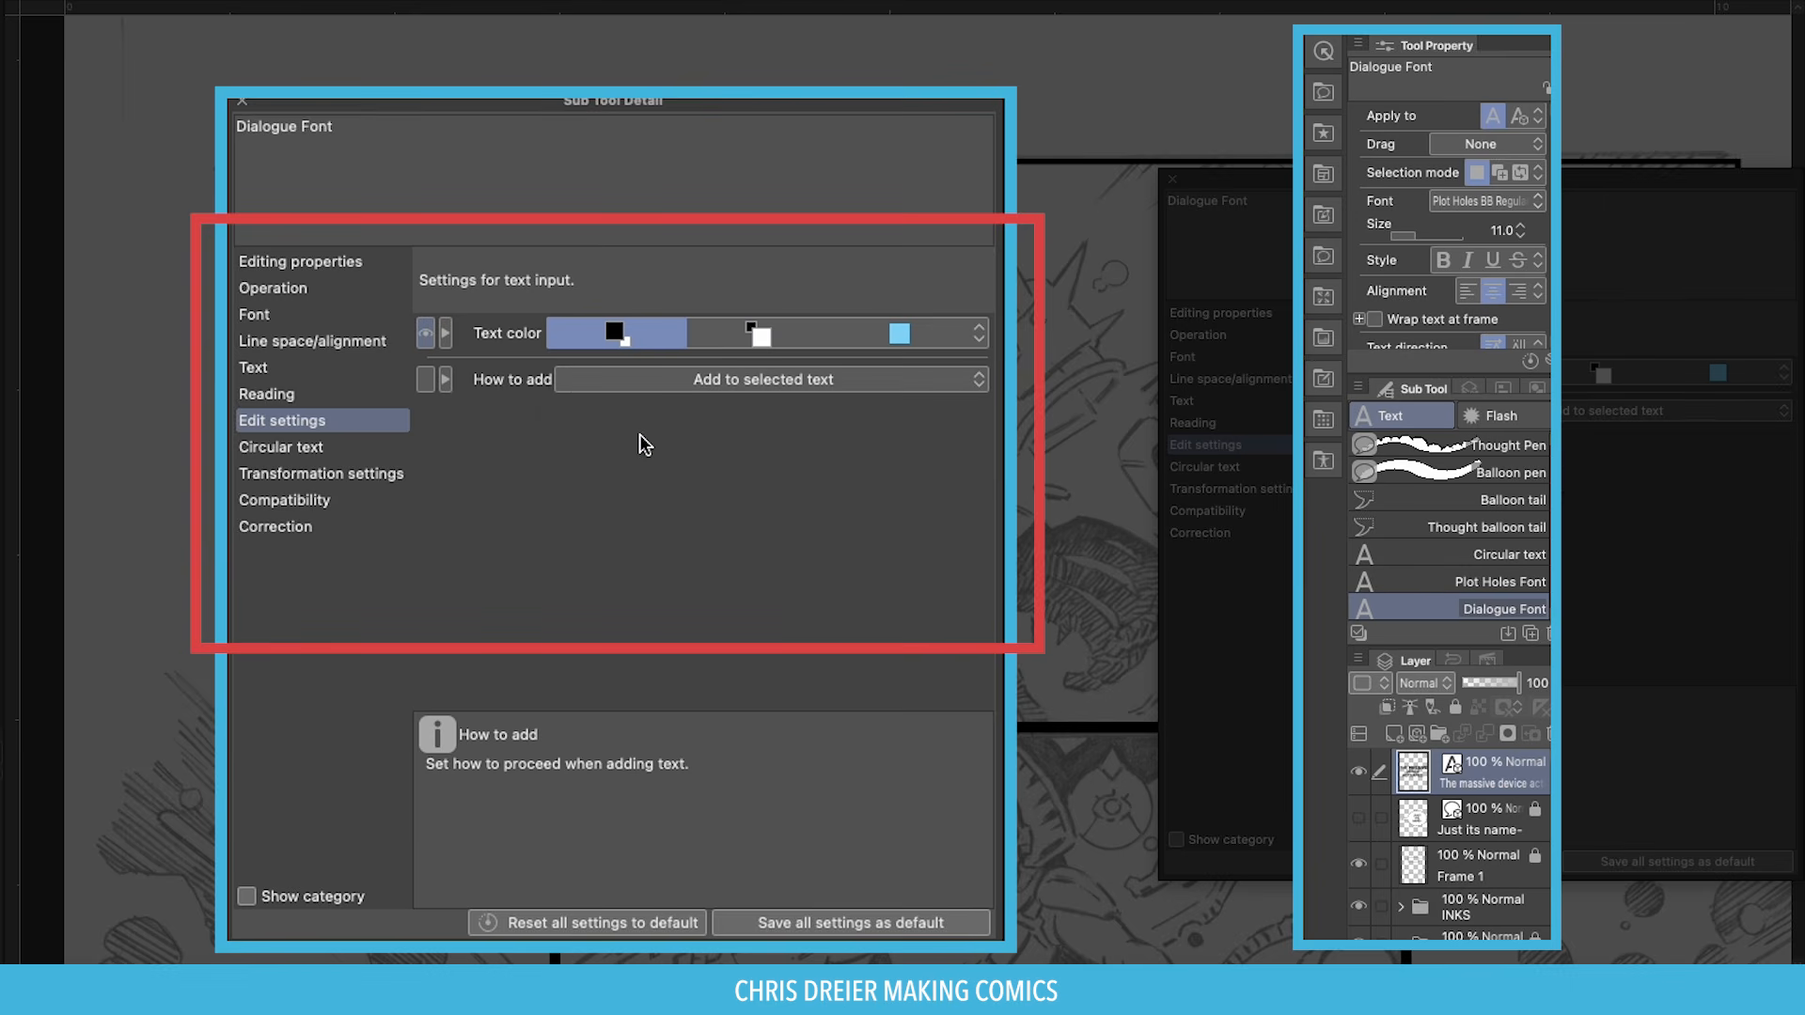
left_click(241, 99)
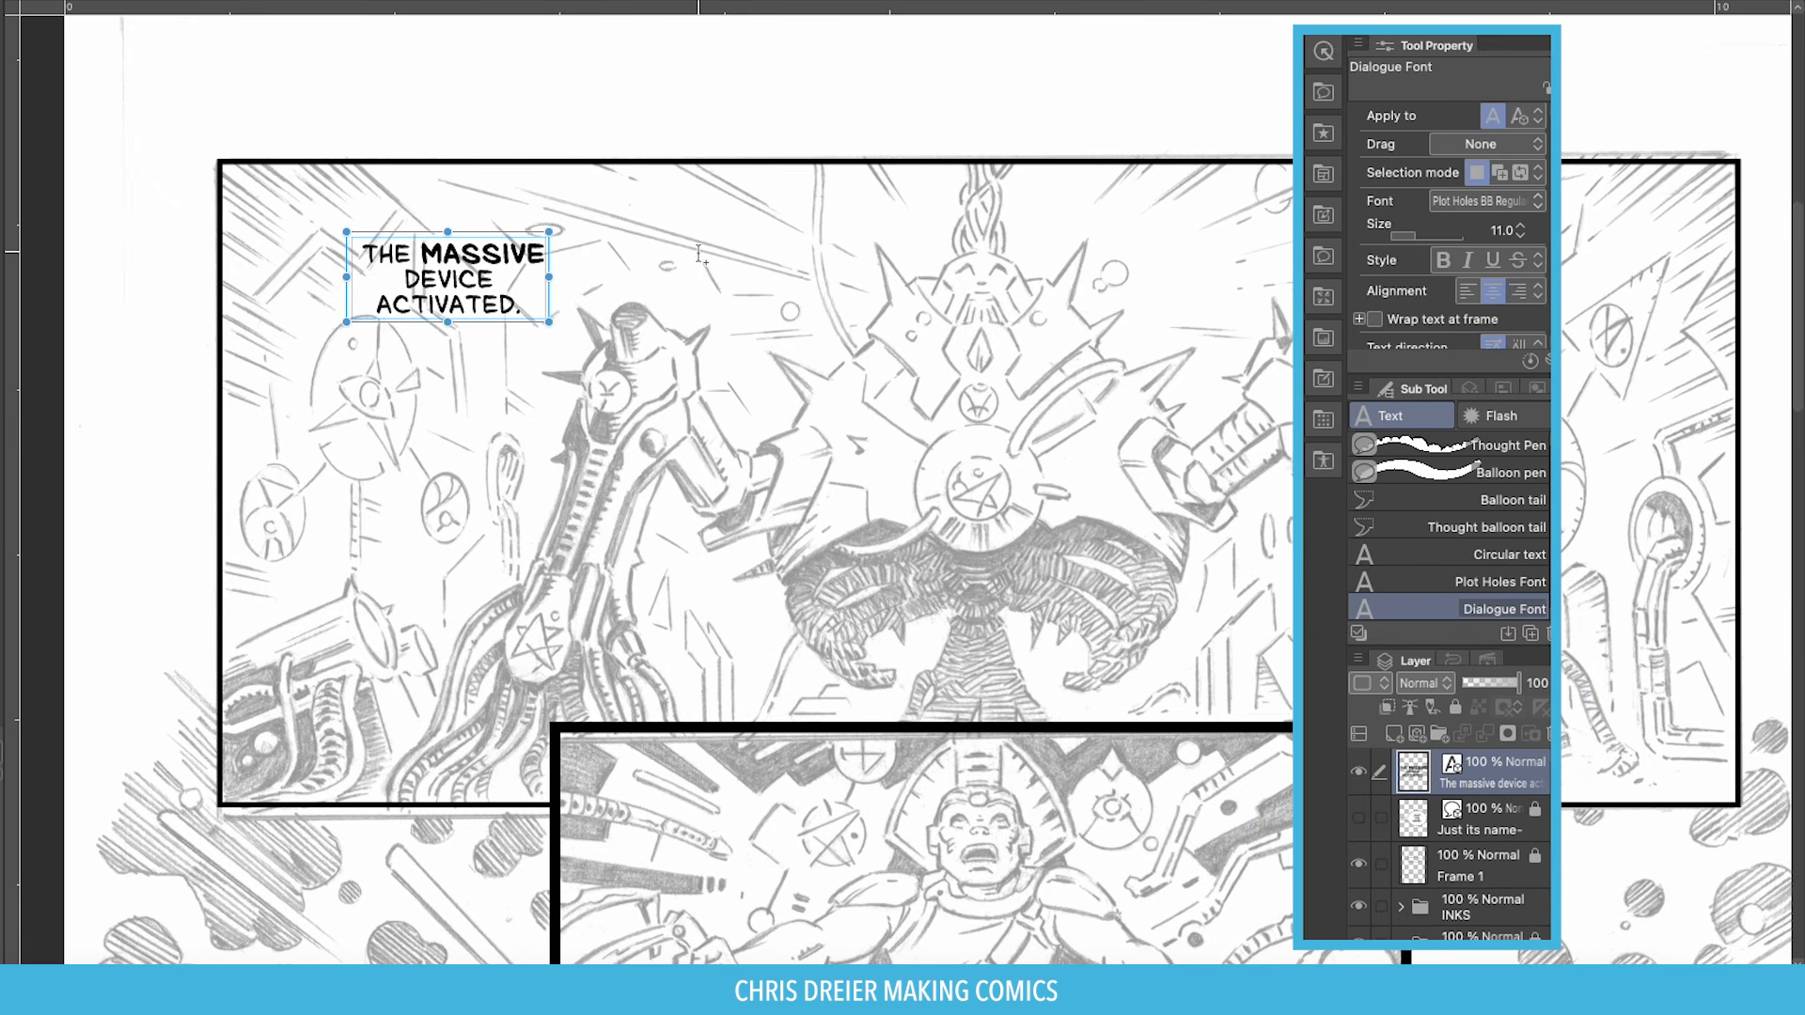
Paste the remaining caption lines, creating the 'ENERGY COILED AND SPARKED.' caption.
left_click(734, 246)
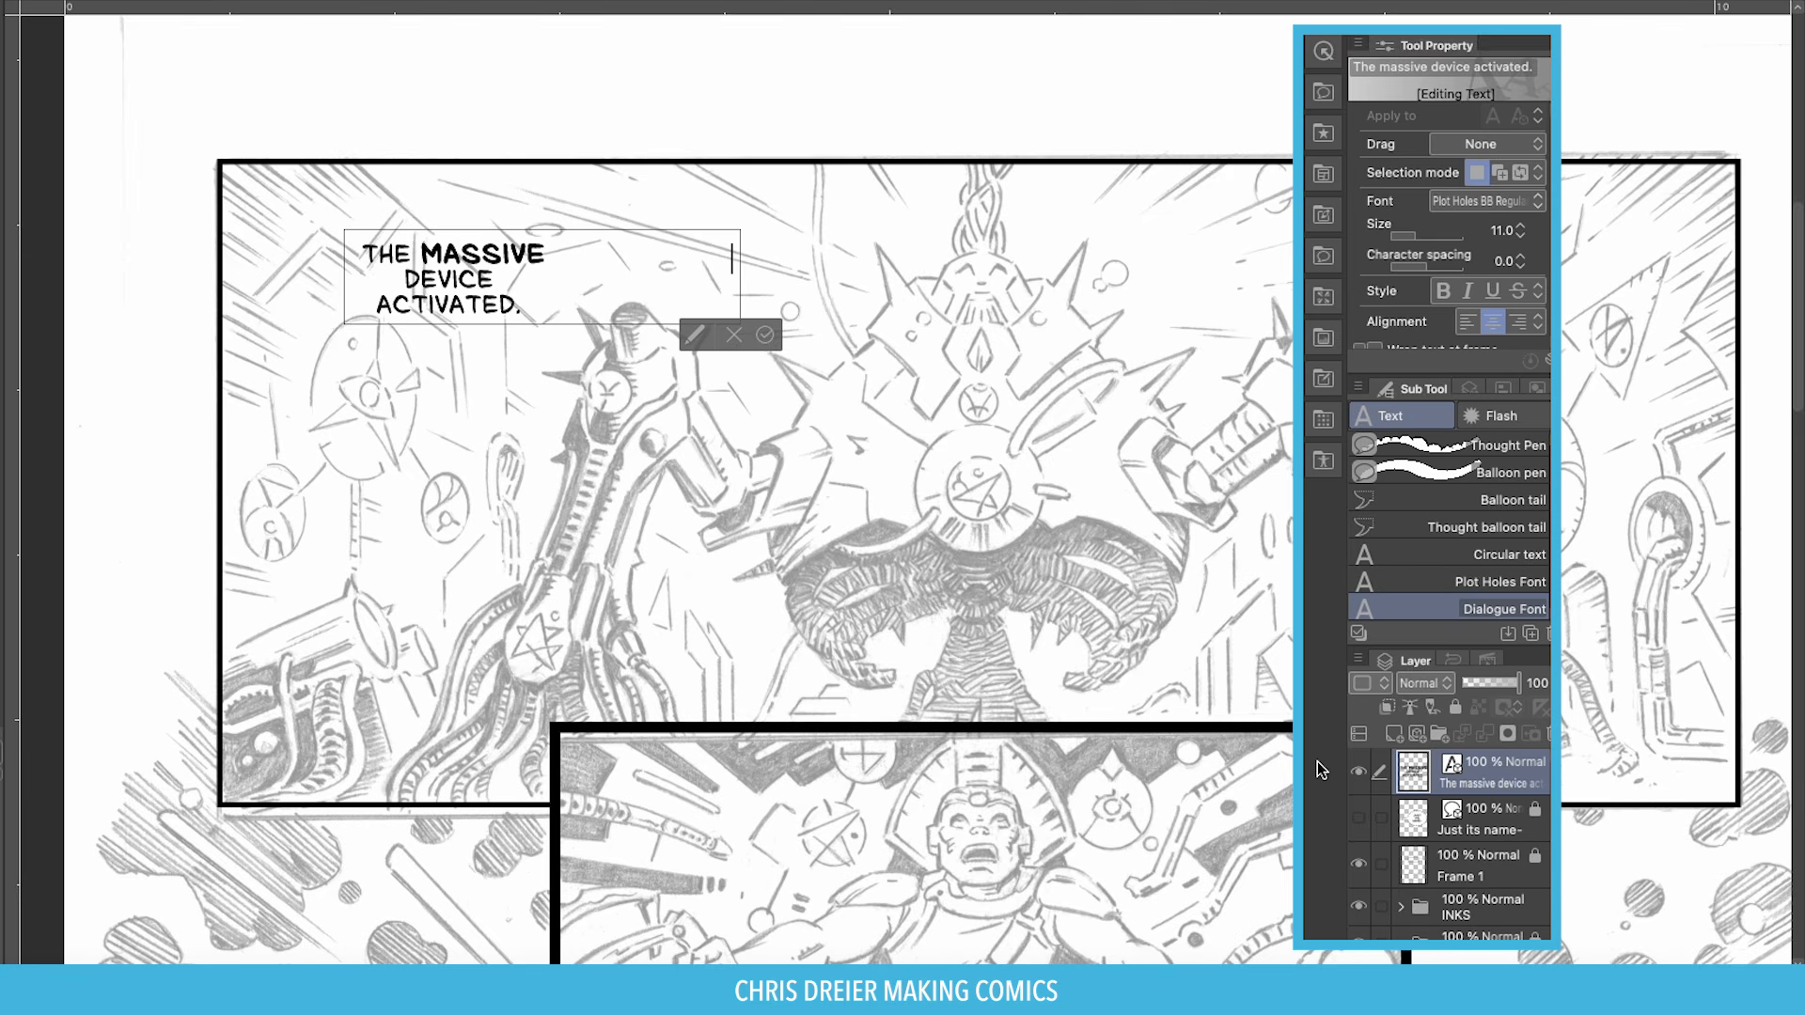
key("ctrl+v")
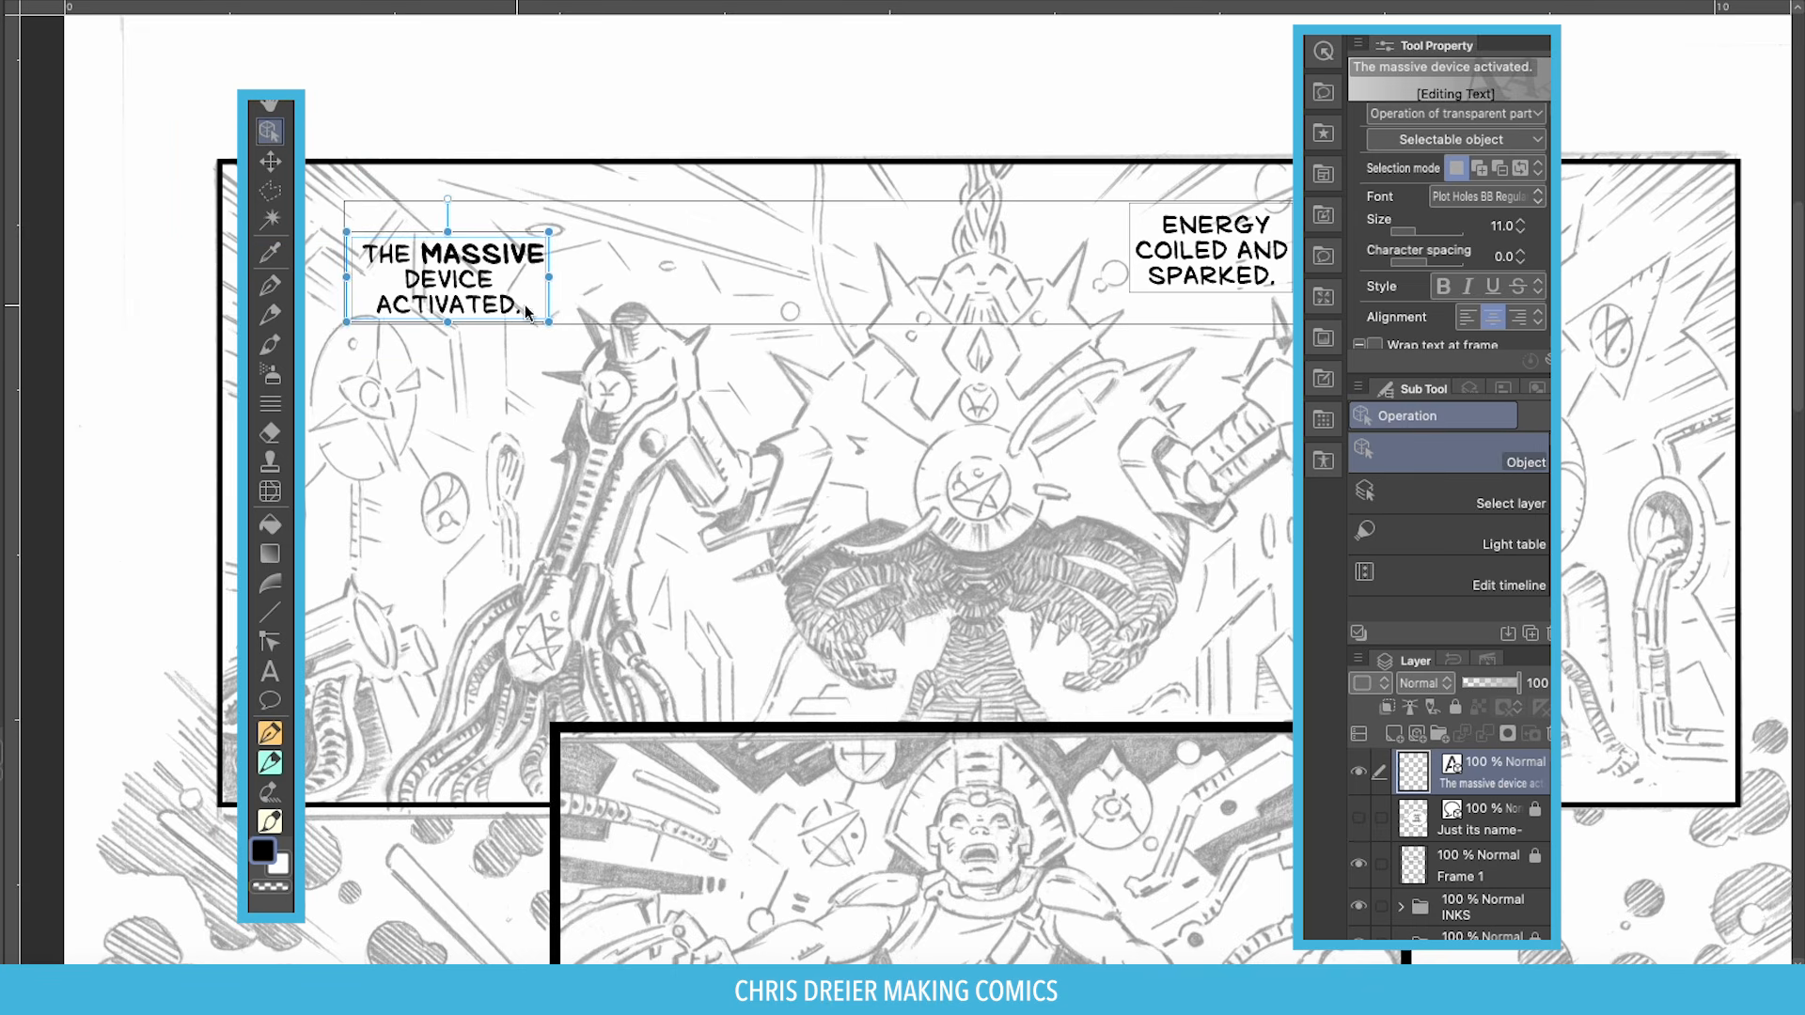
left_click(1196, 274)
left_click(1514, 269)
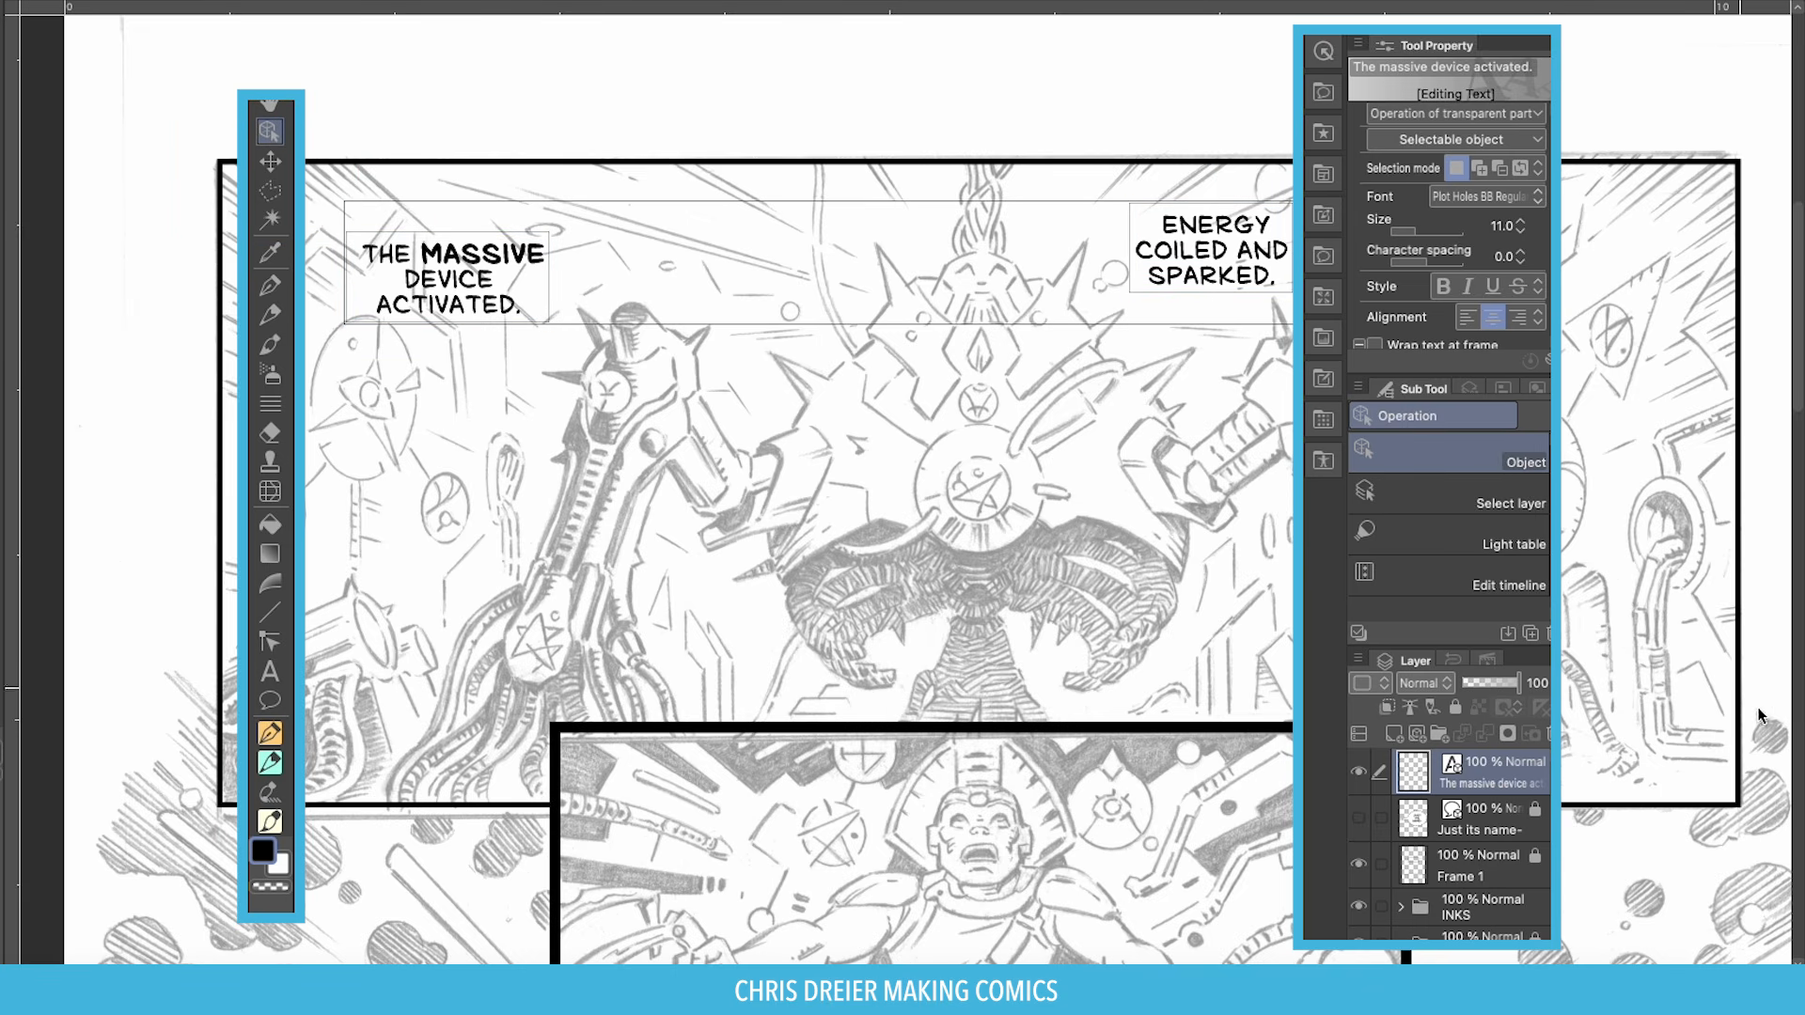
Nudge the MASSIVE DEVICE caption up and the ENERGY caption slightly left.
left_click(485, 278)
left_click_drag(485, 278, 497, 263)
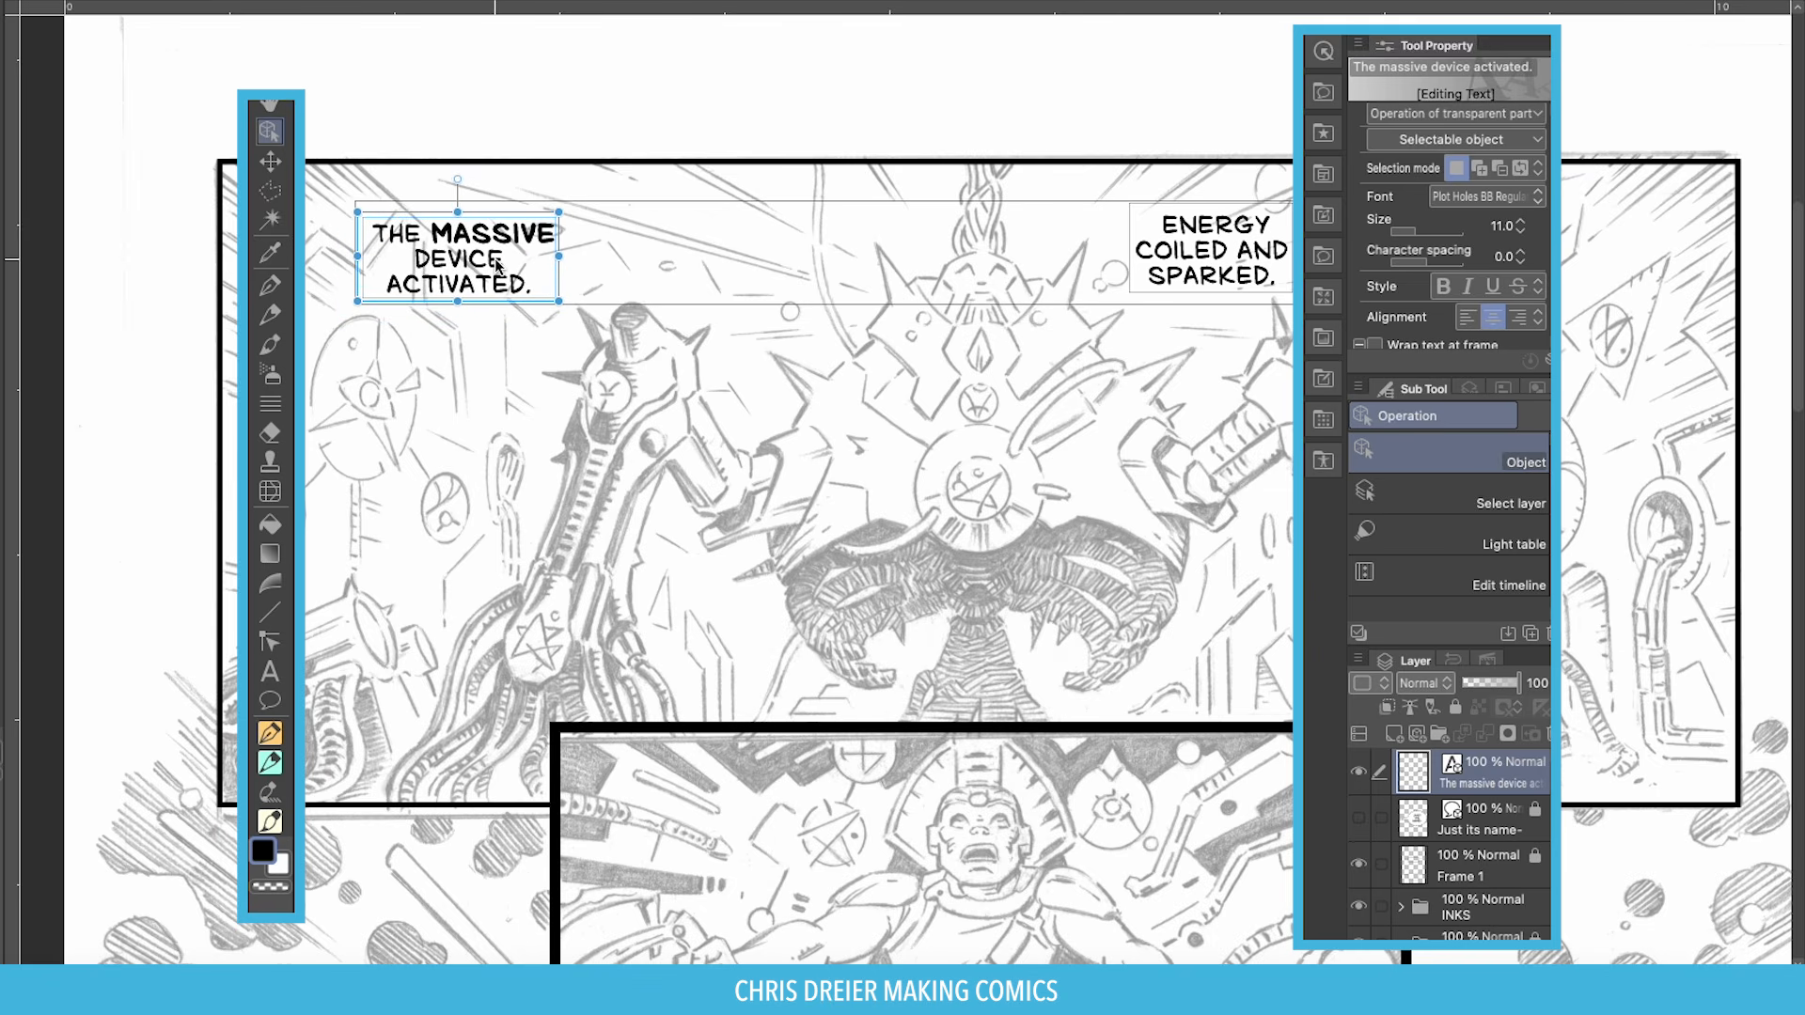
mouse_move(1185, 269)
left_mouse_down()
mouse_move(1158, 263)
mouse_move(1177, 267)
left_mouse_up()
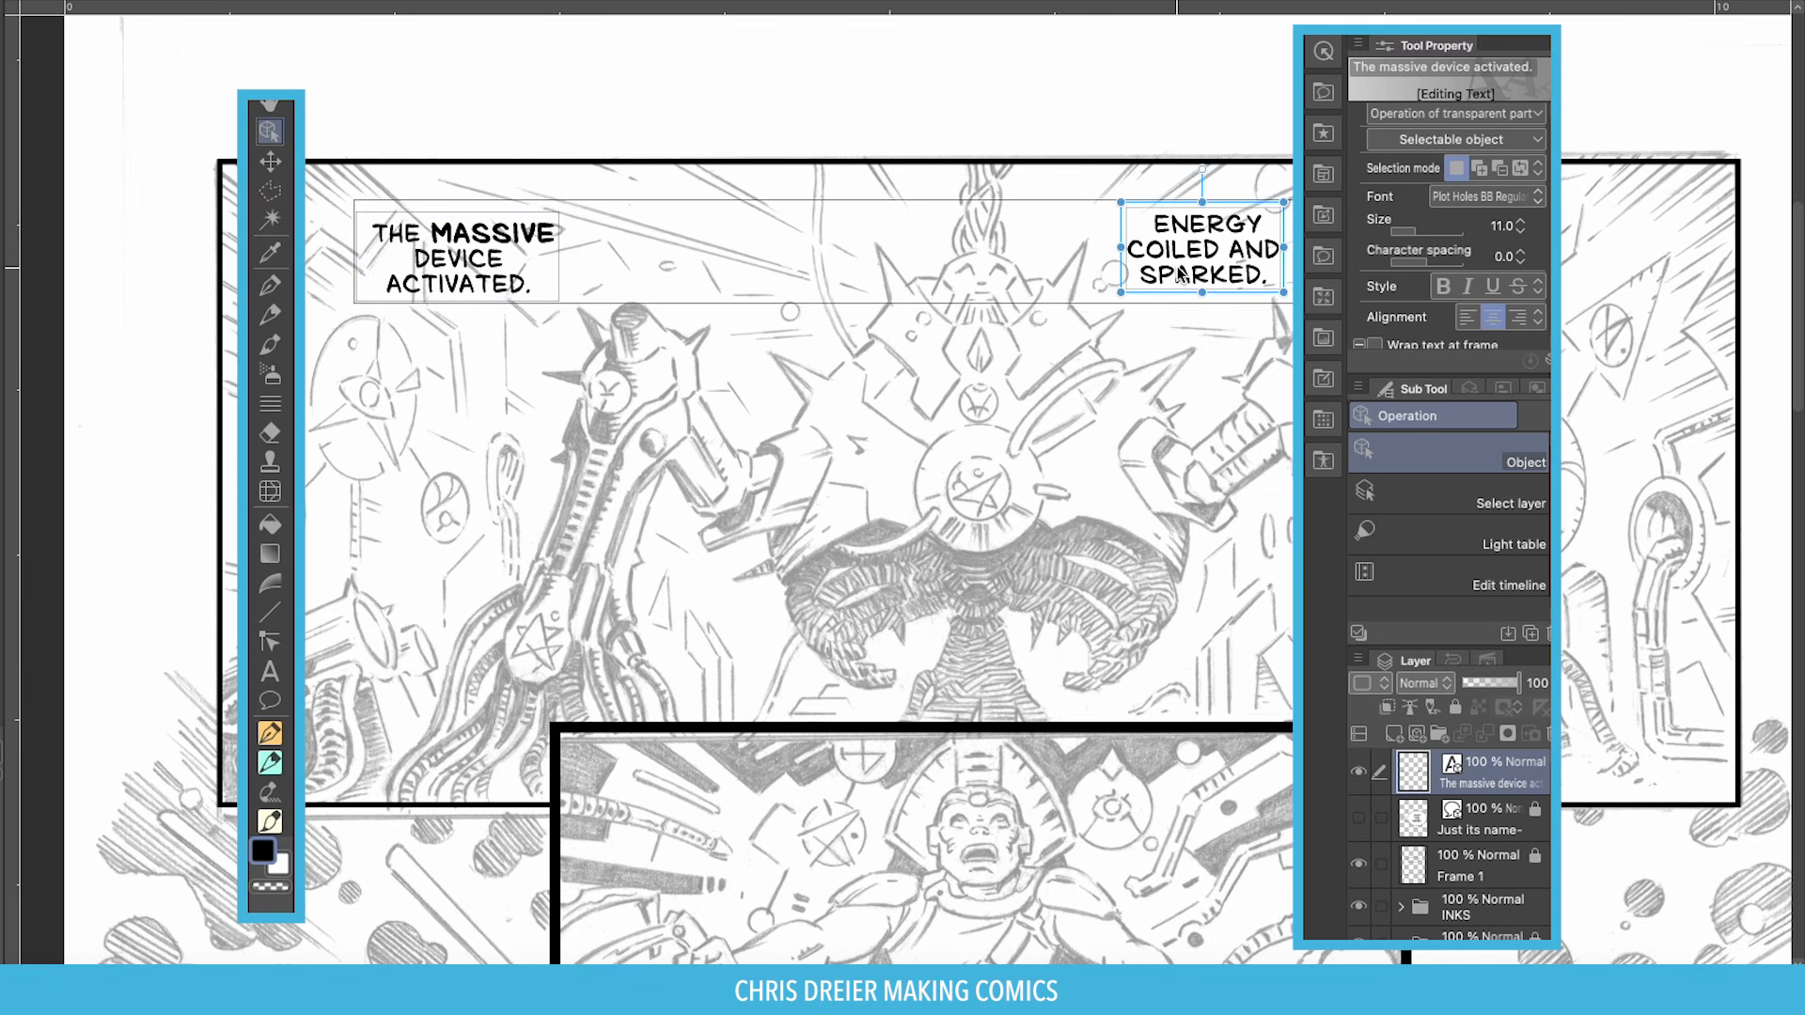
scroll(1177, 267, "down", 2)
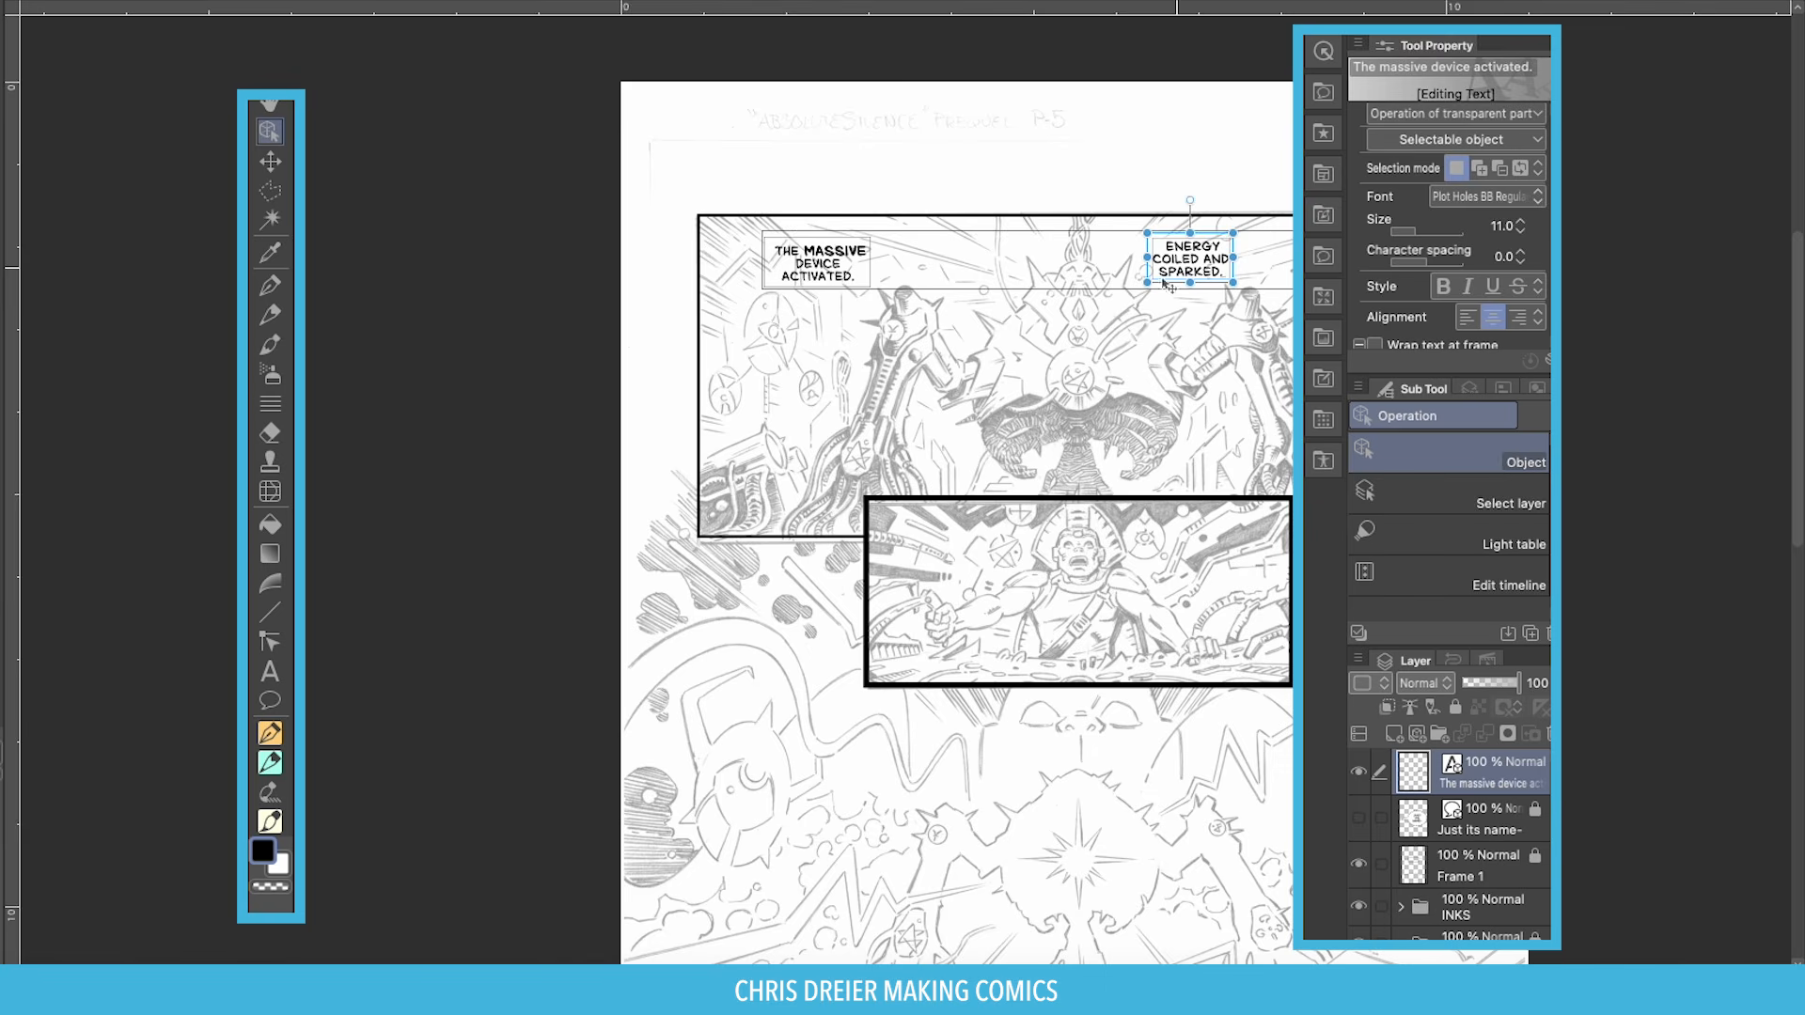
Move the ENERGY caption beside MASSIVE DEVICE and put RUNES GLOWED. at the panel's right end.
left_click_drag(996, 343, 736, 310)
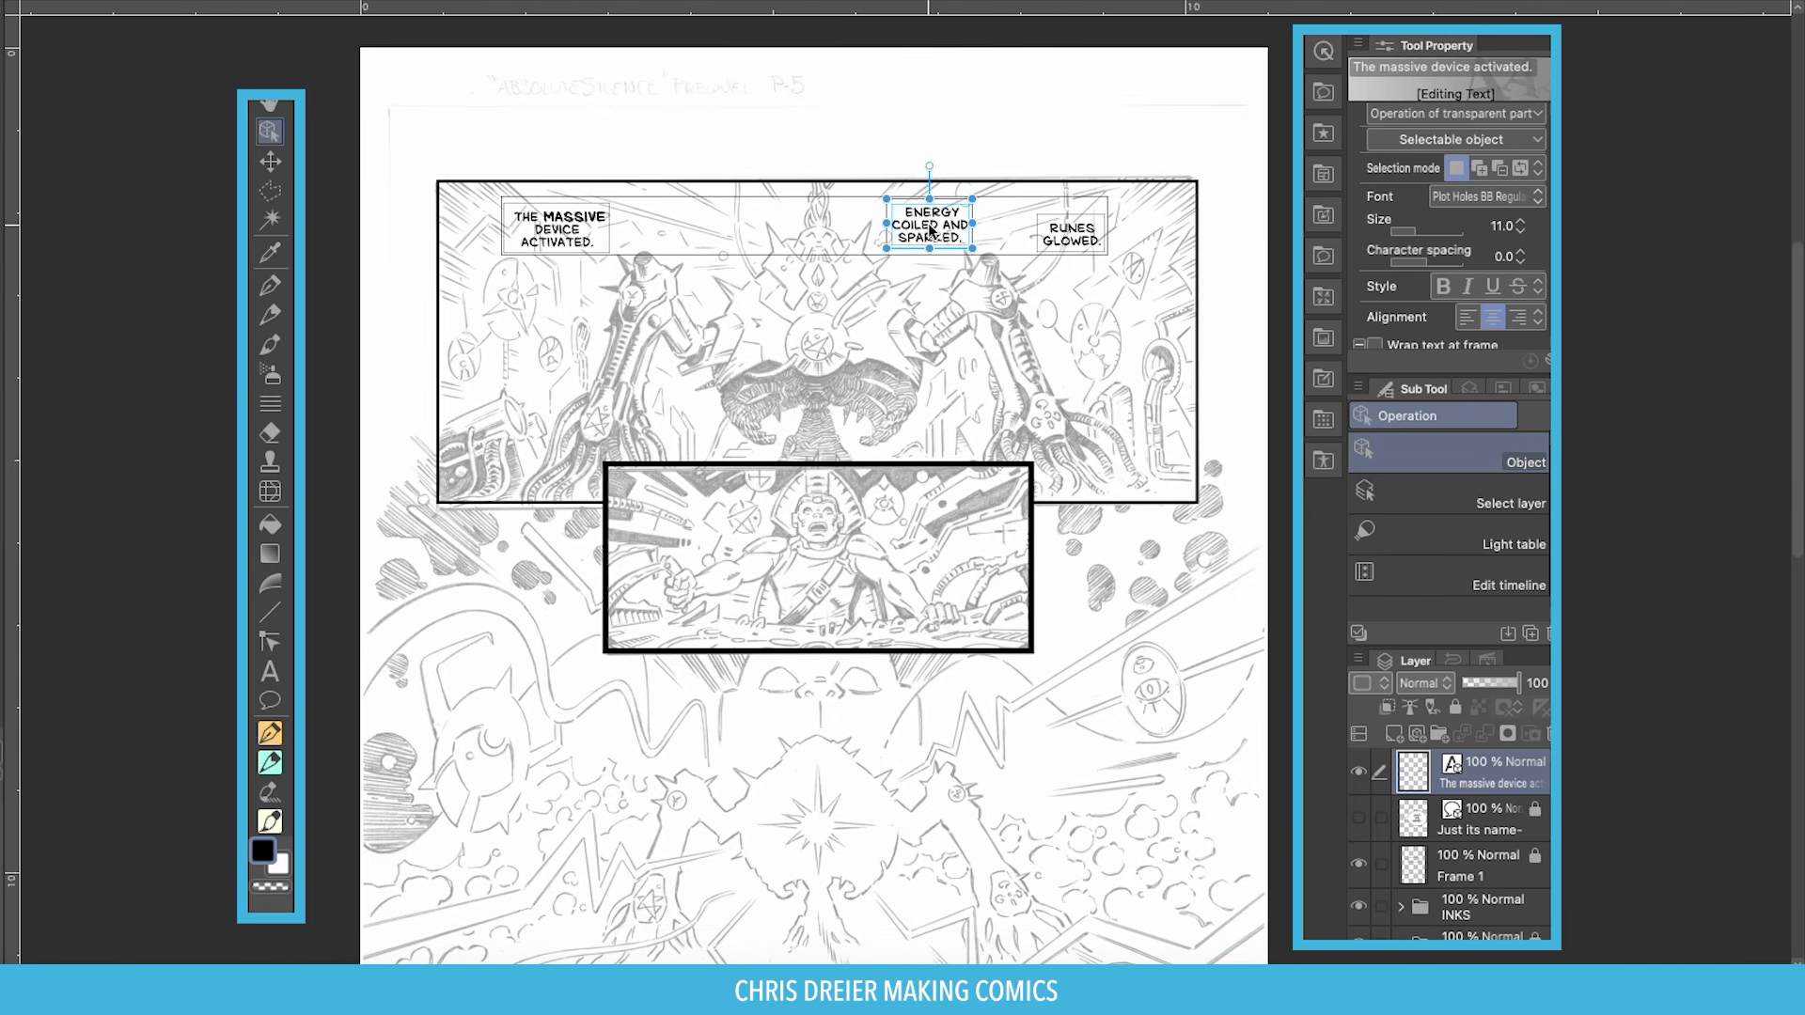
mouse_move(928, 226)
left_mouse_down()
mouse_move(913, 215)
mouse_move(929, 227)
left_mouse_up()
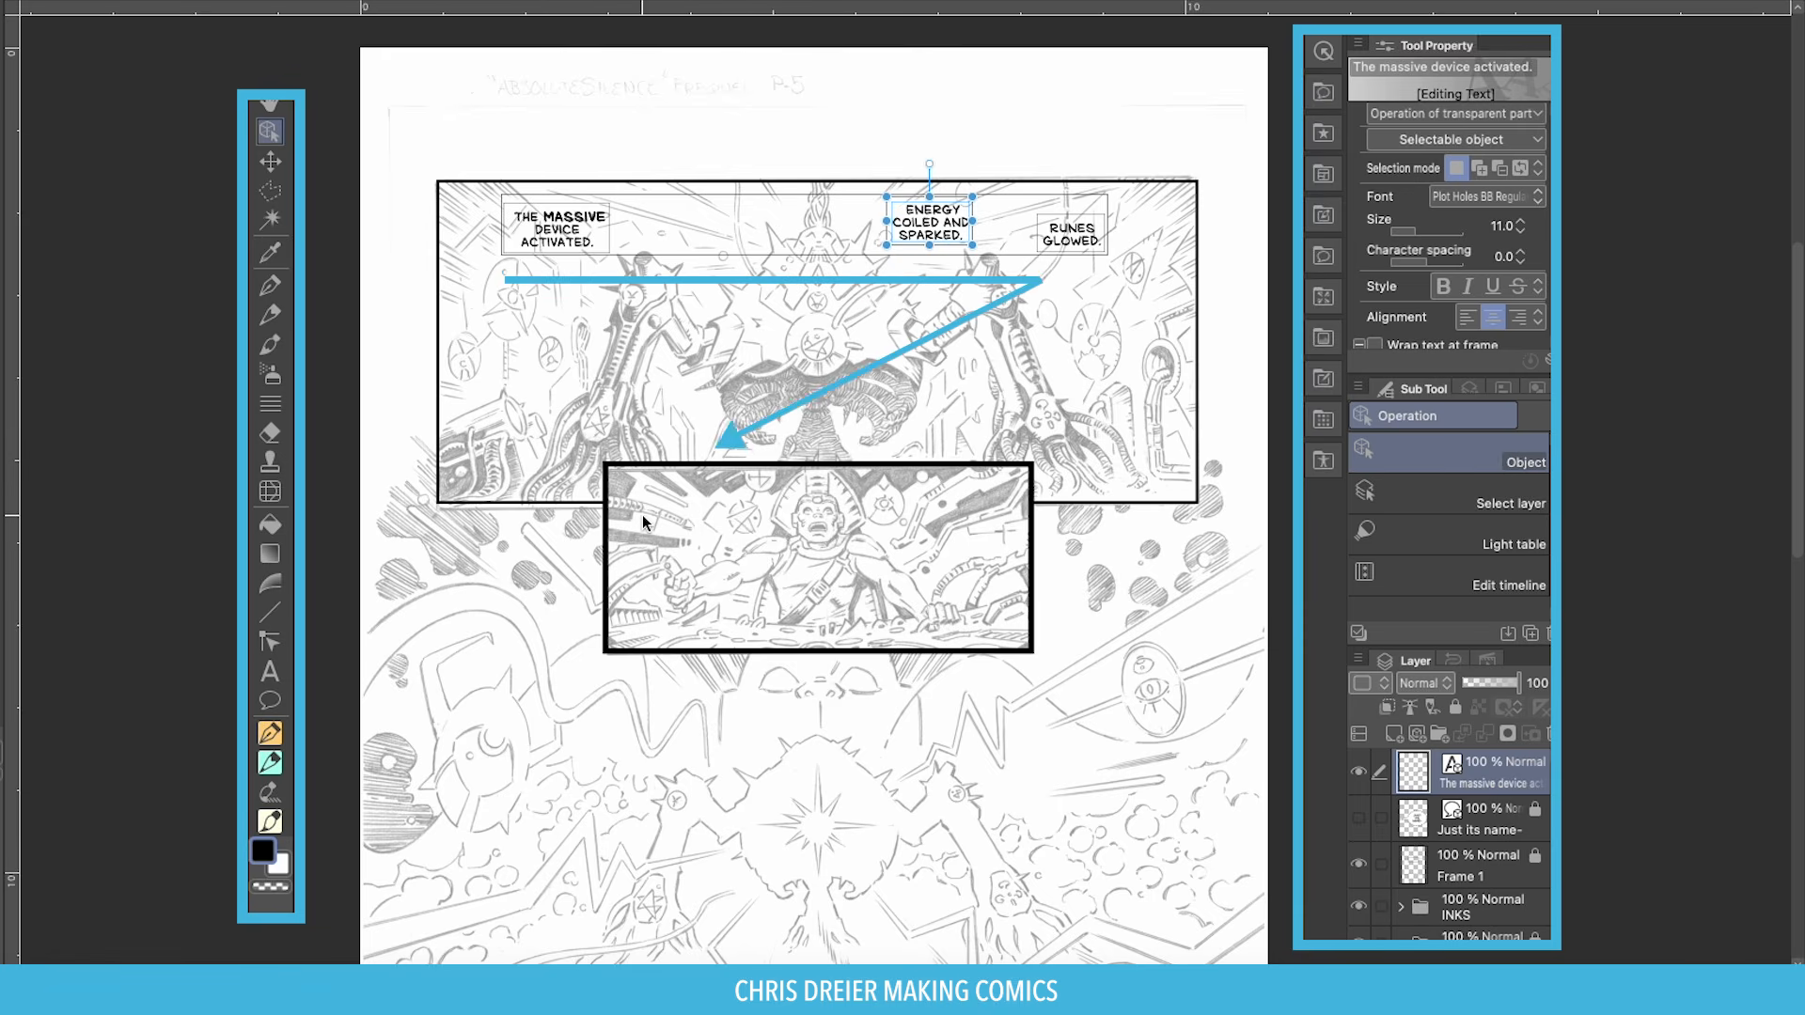
mouse_move(1090, 249)
left_mouse_down()
mouse_move(1096, 304)
mouse_move(1048, 371)
mouse_move(1128, 299)
mouse_move(1081, 278)
mouse_move(1128, 329)
mouse_move(1163, 282)
mouse_move(1156, 259)
mouse_move(1133, 280)
mouse_move(1094, 276)
left_mouse_up()
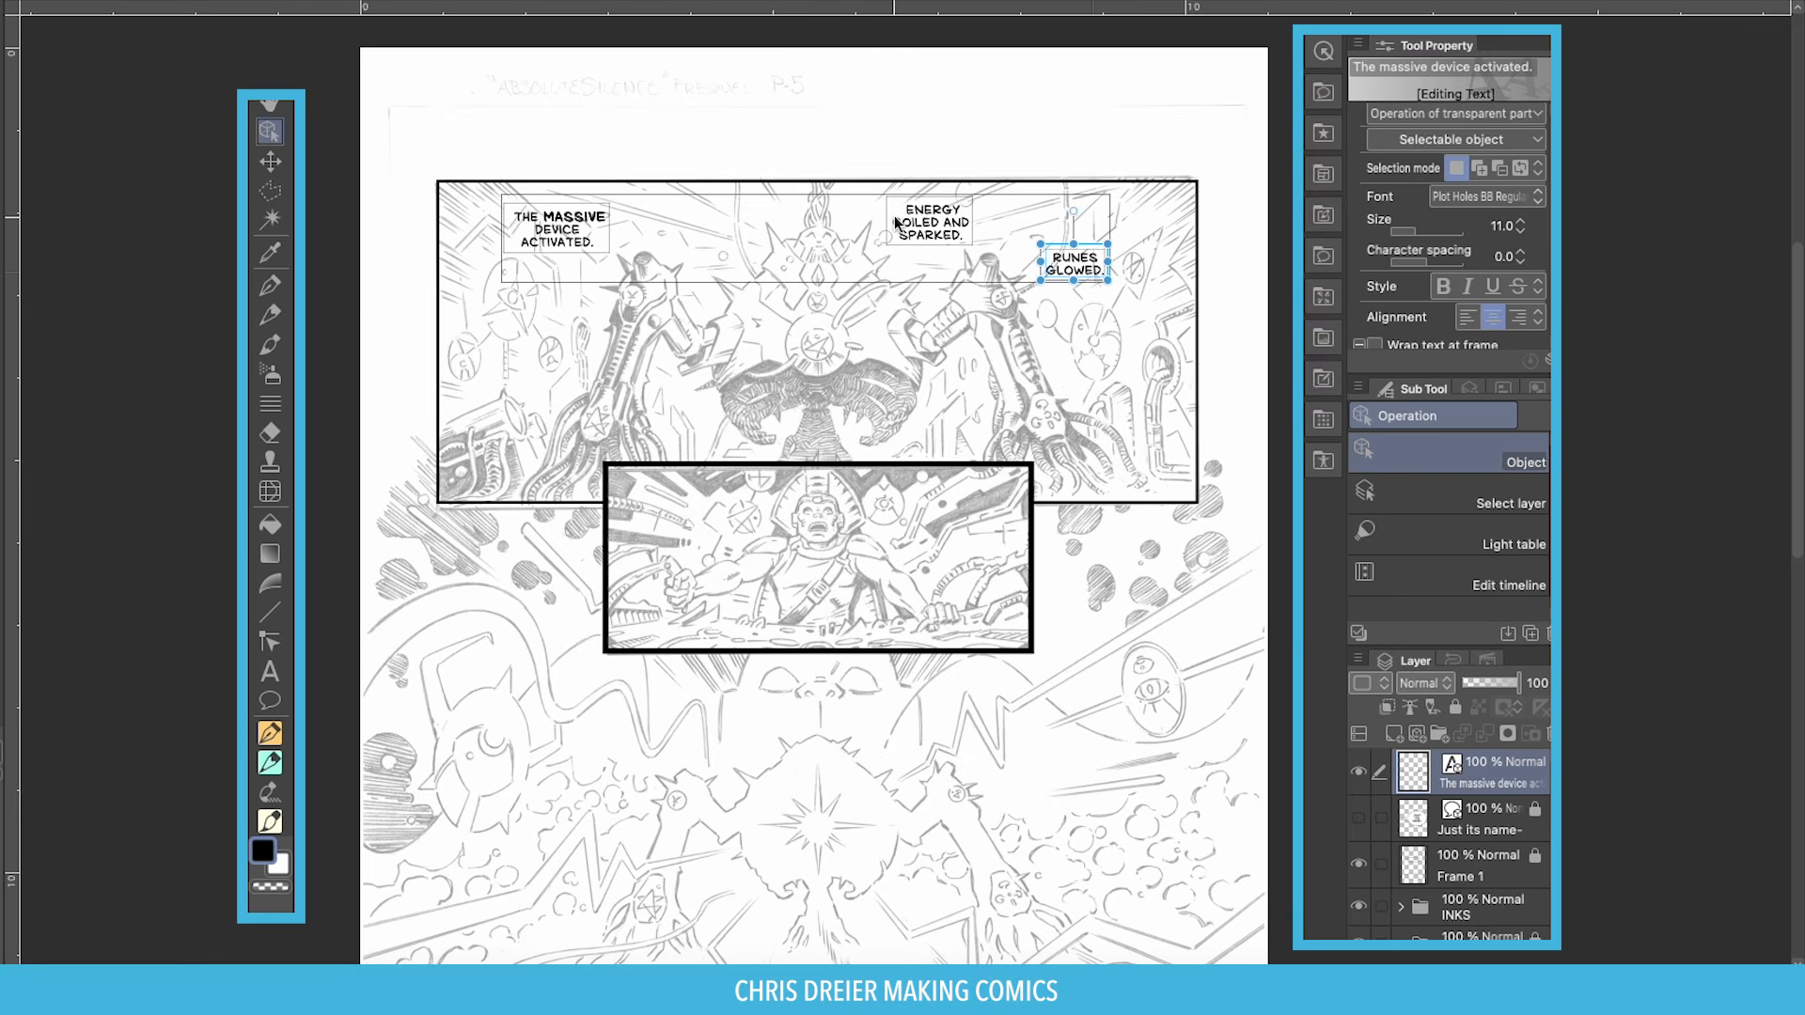
left_click_drag(917, 221, 698, 227)
left_click(562, 240)
left_click_drag(562, 240, 537, 240)
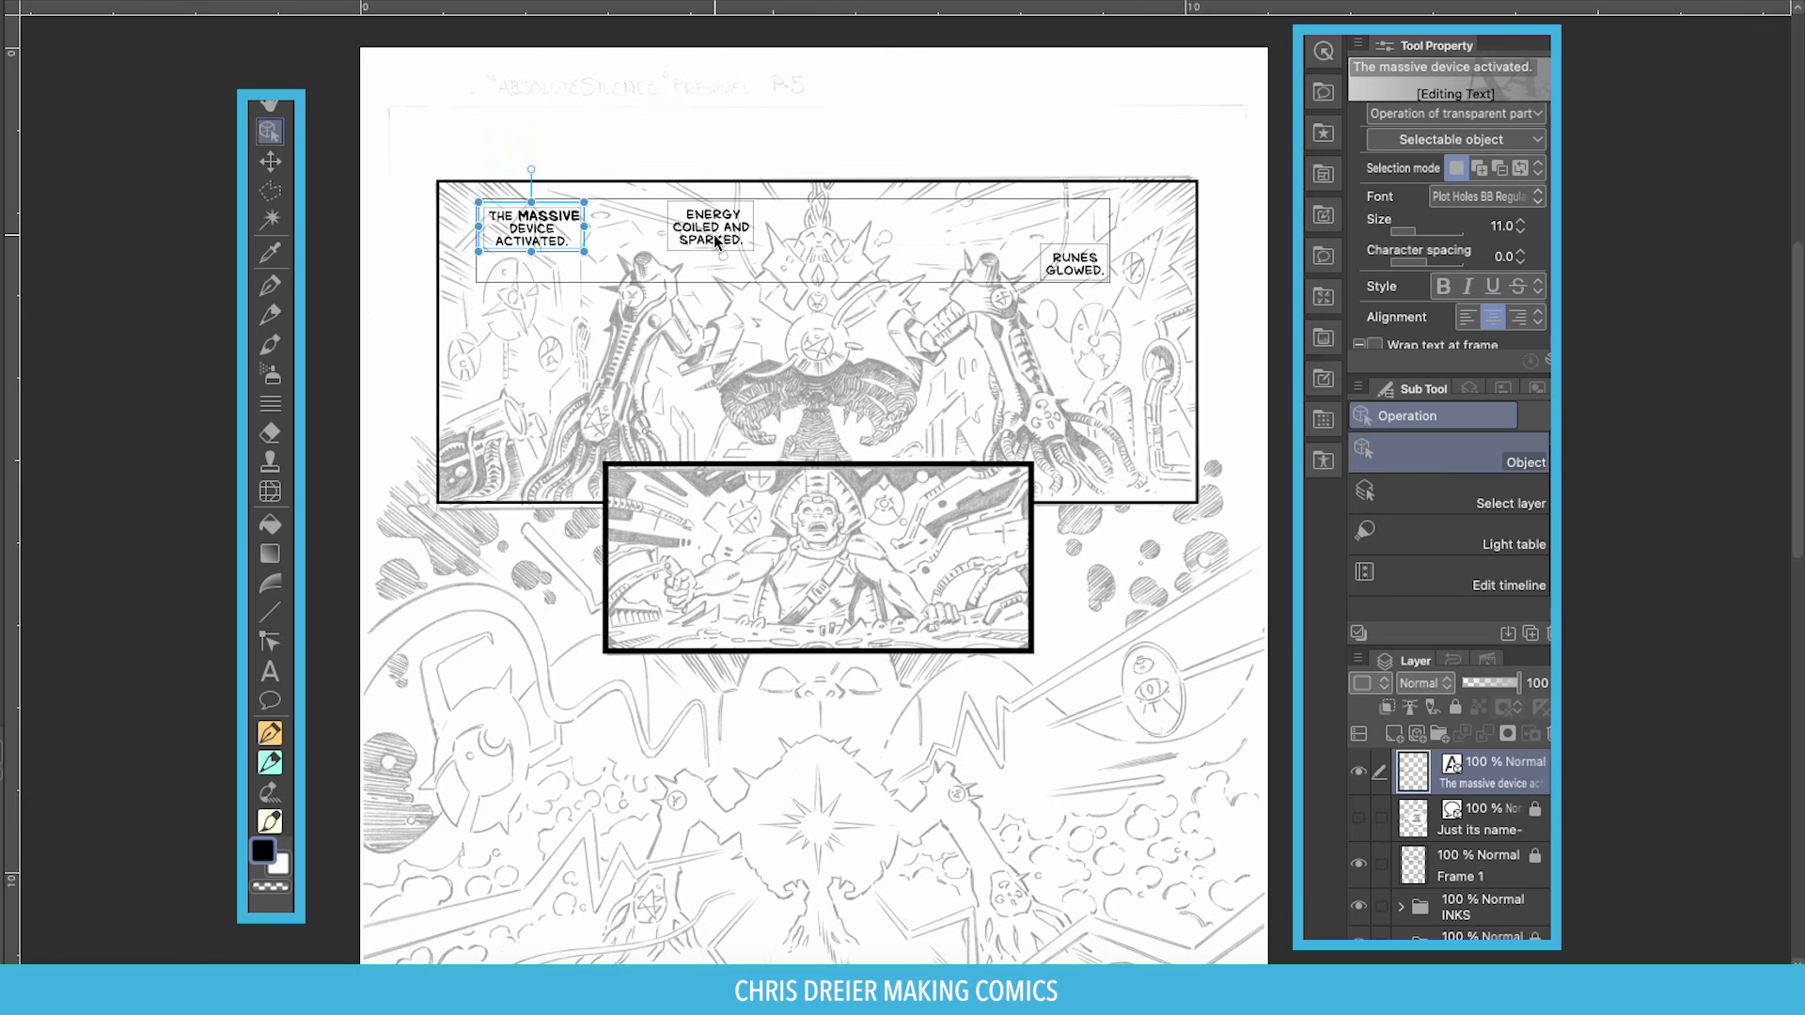
mouse_move(701, 243)
left_mouse_down()
mouse_move(919, 243)
mouse_move(691, 242)
left_mouse_up()
mouse_move(1072, 268)
left_mouse_down()
mouse_move(604, 399)
mouse_move(1067, 245)
left_mouse_up()
Paste 'REQUIEM CAST SPELLS WHILE OPERATING CONTROLS.' as a new caption in the second panel's upper left.
left_click_drag(508, 250, 489, 244)
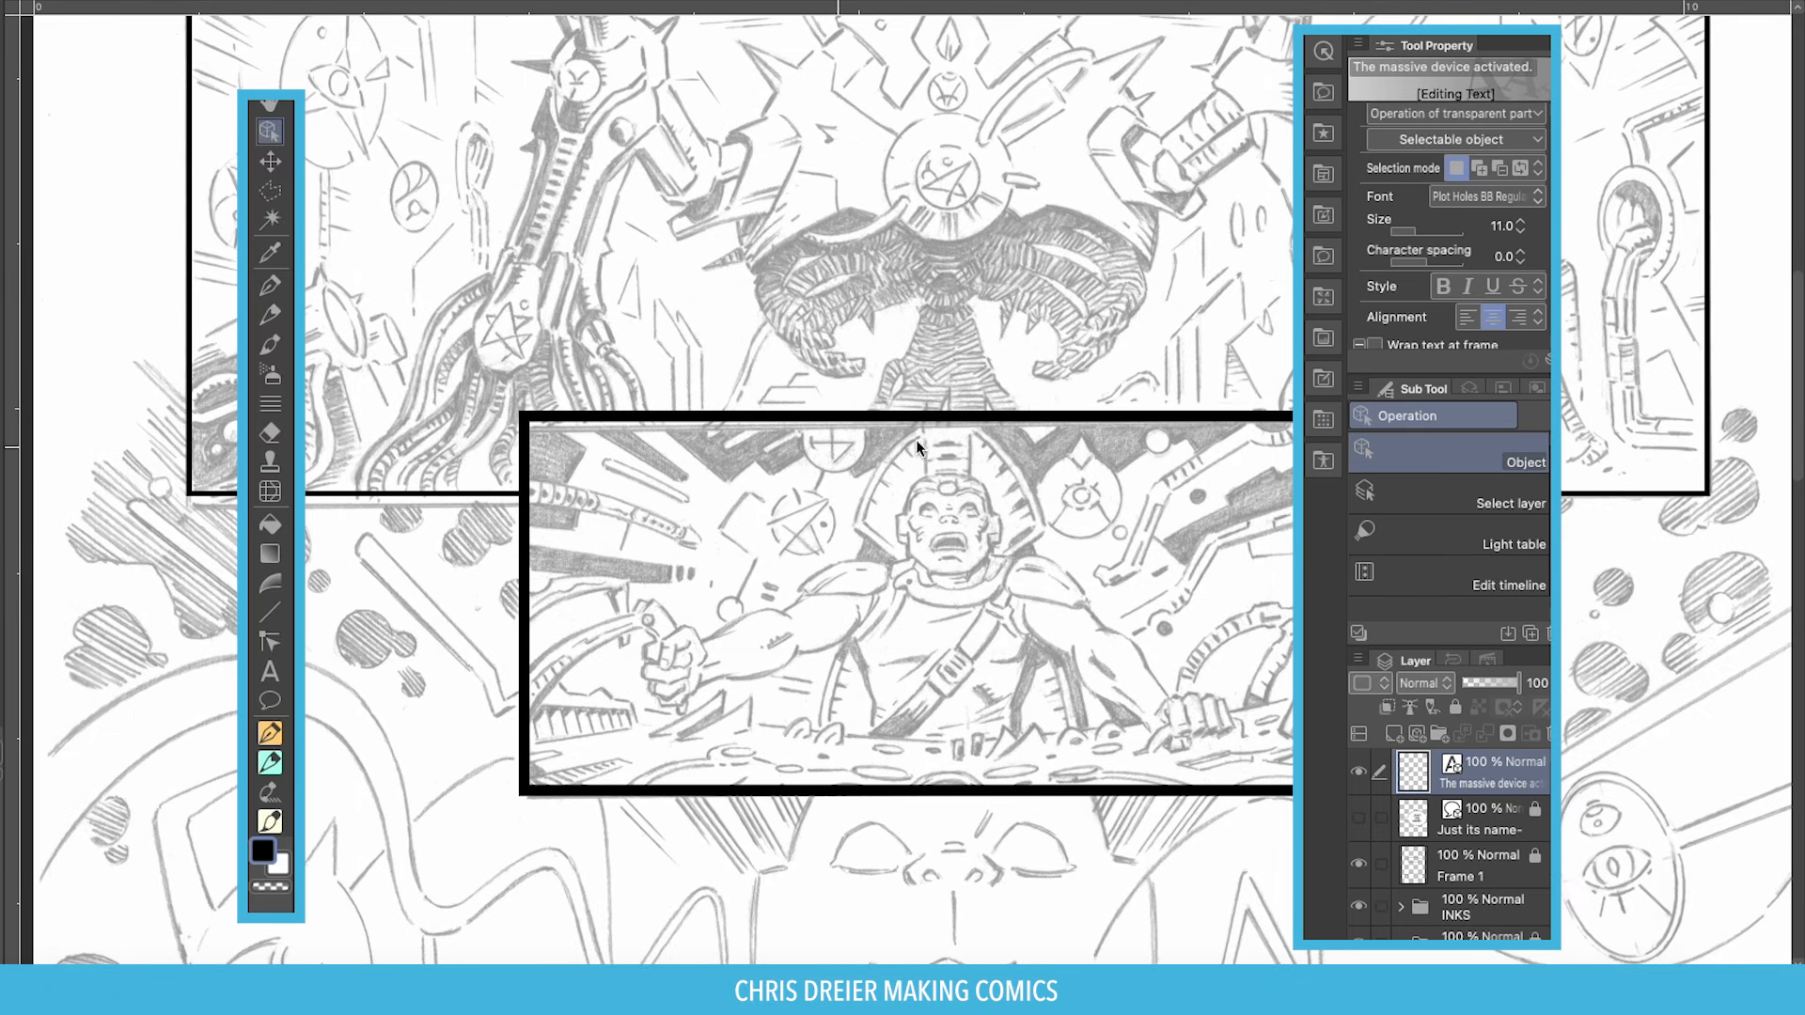
key("t")
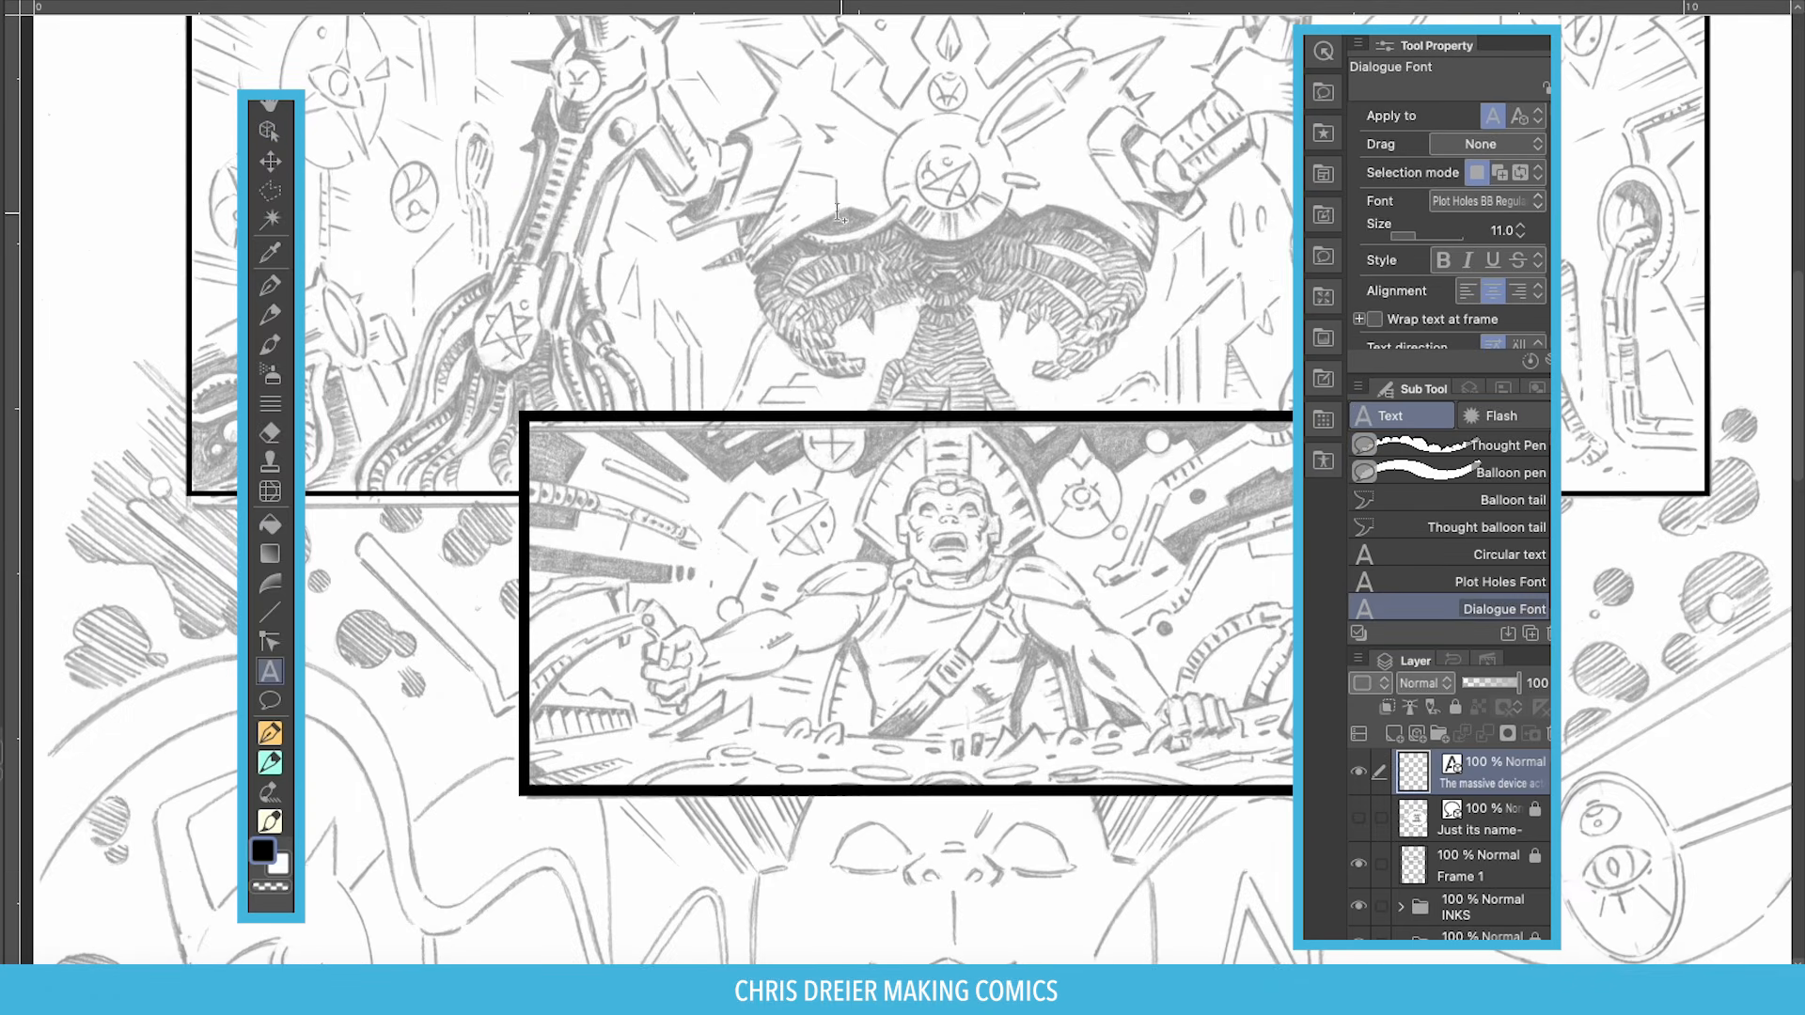
key("o")
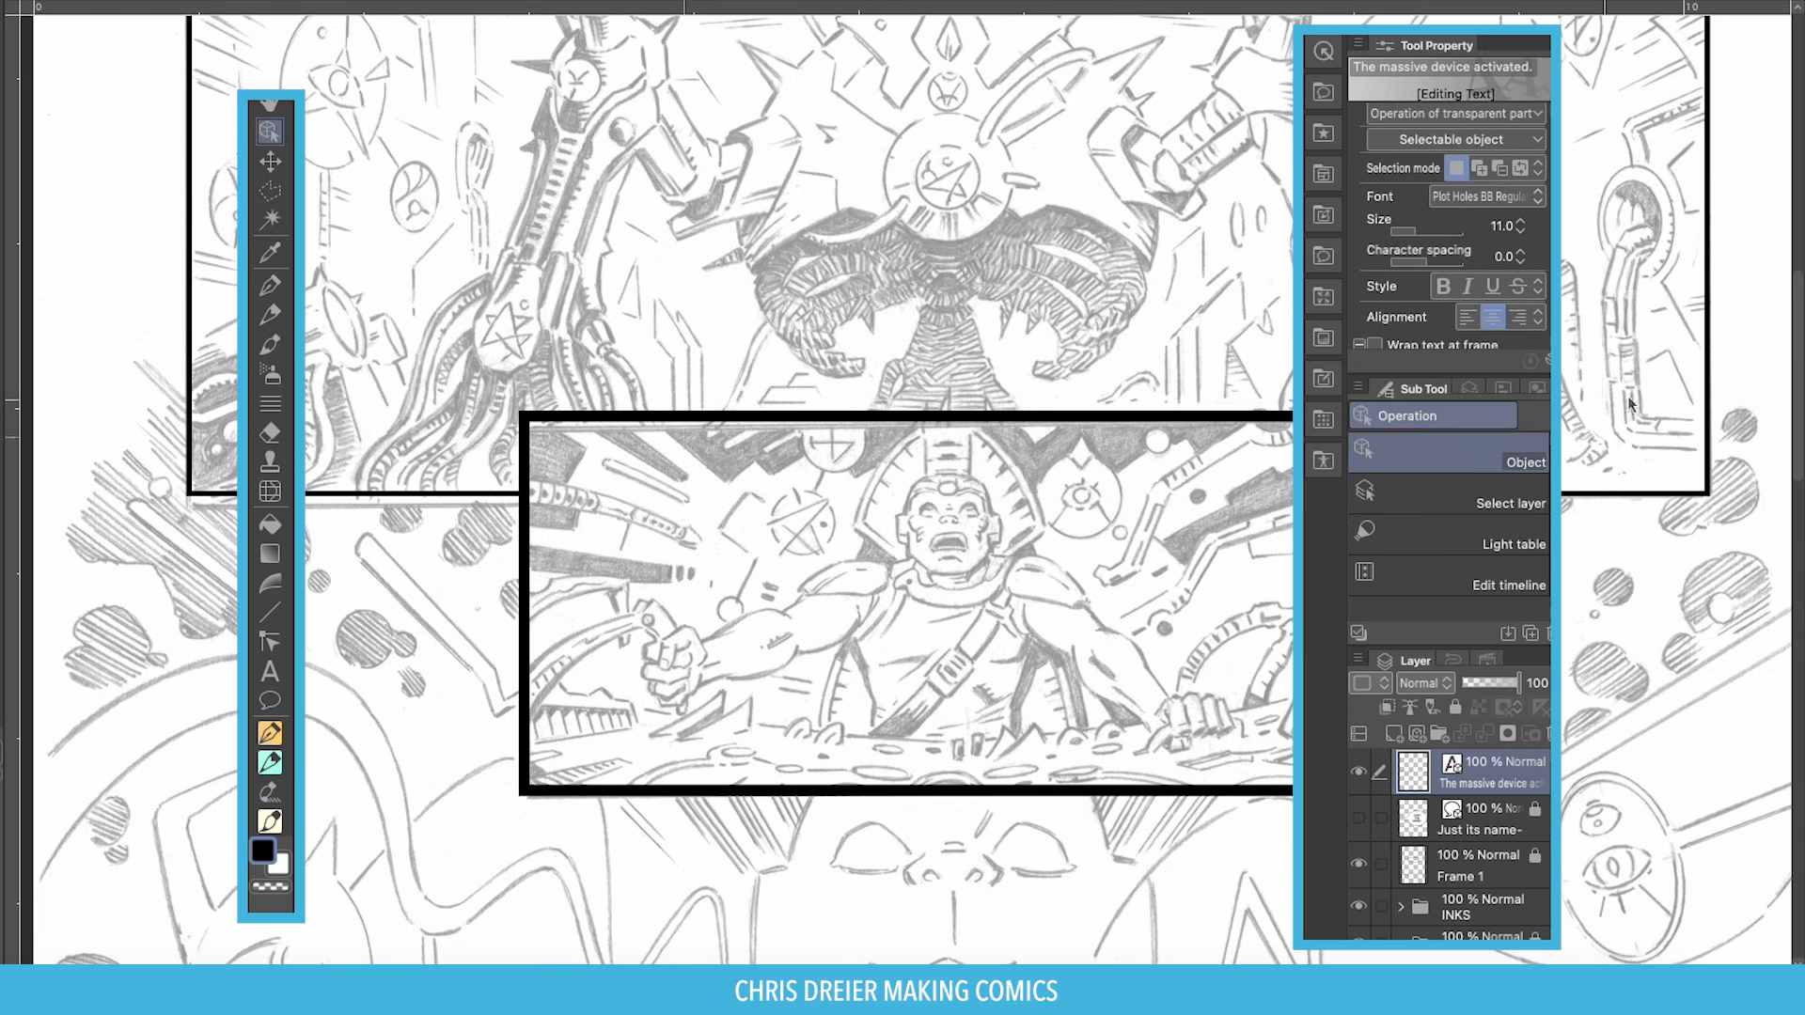
key("t")
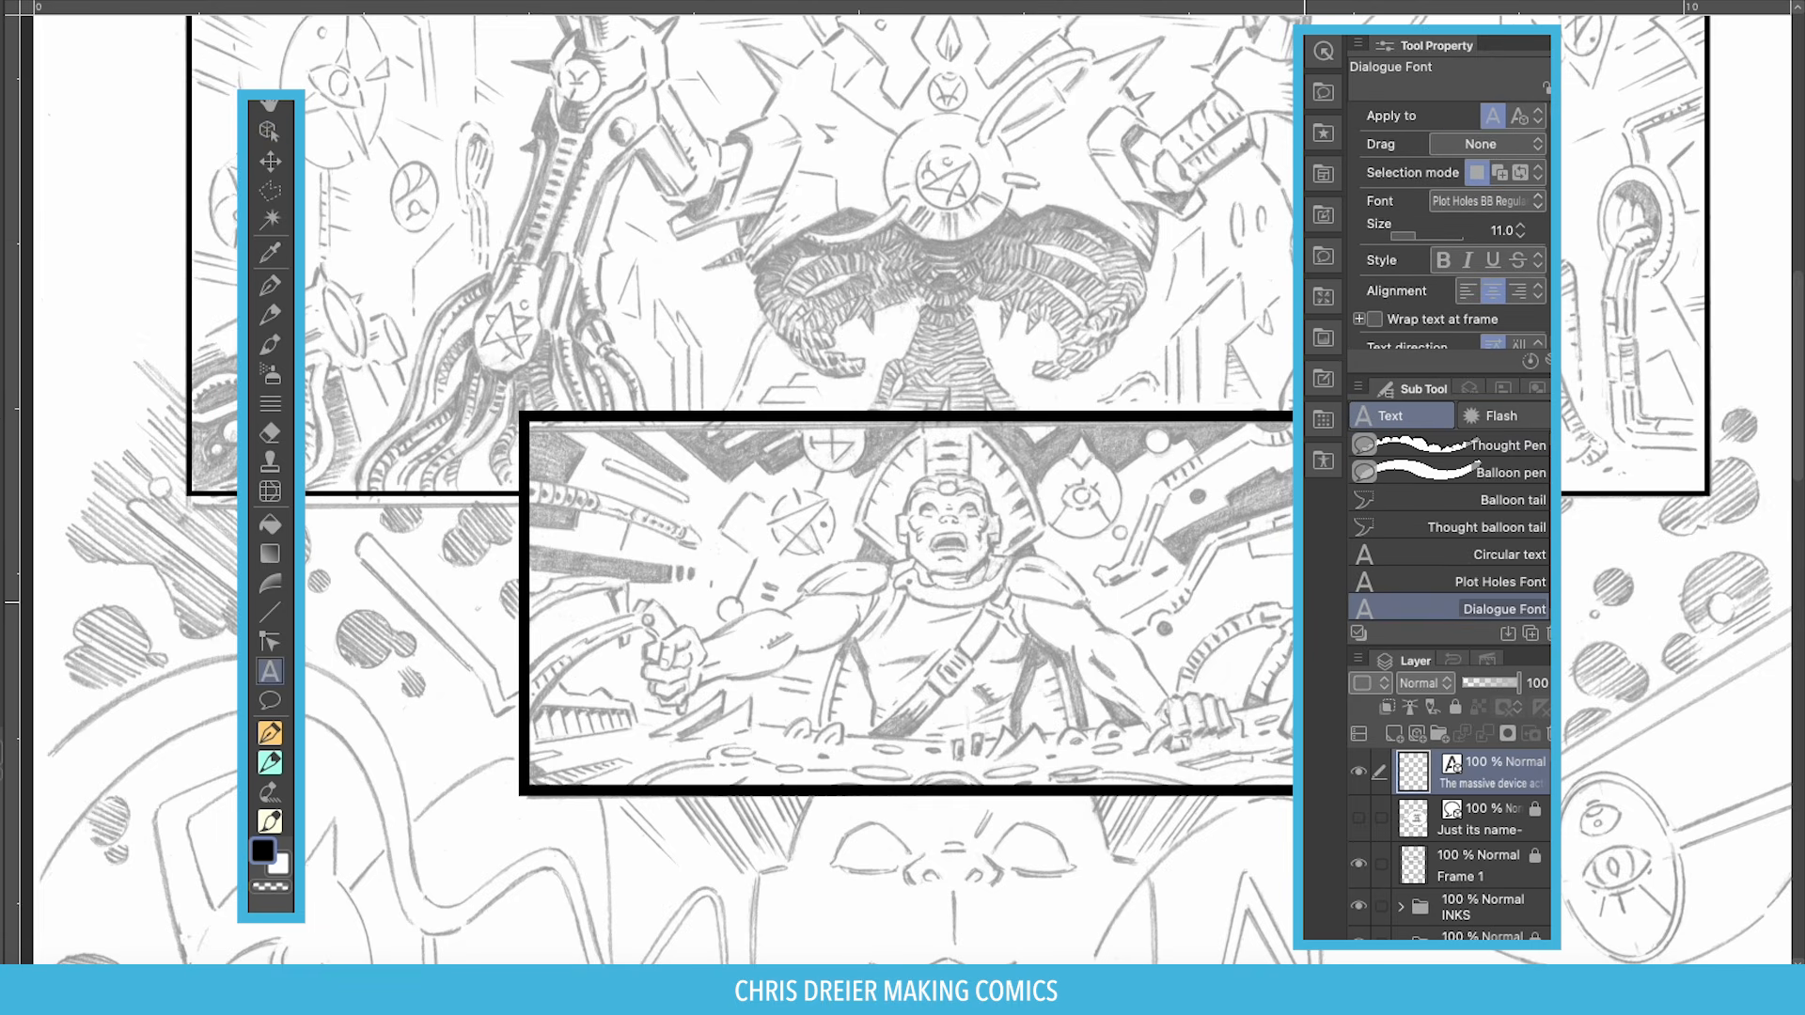
left_click(648, 463)
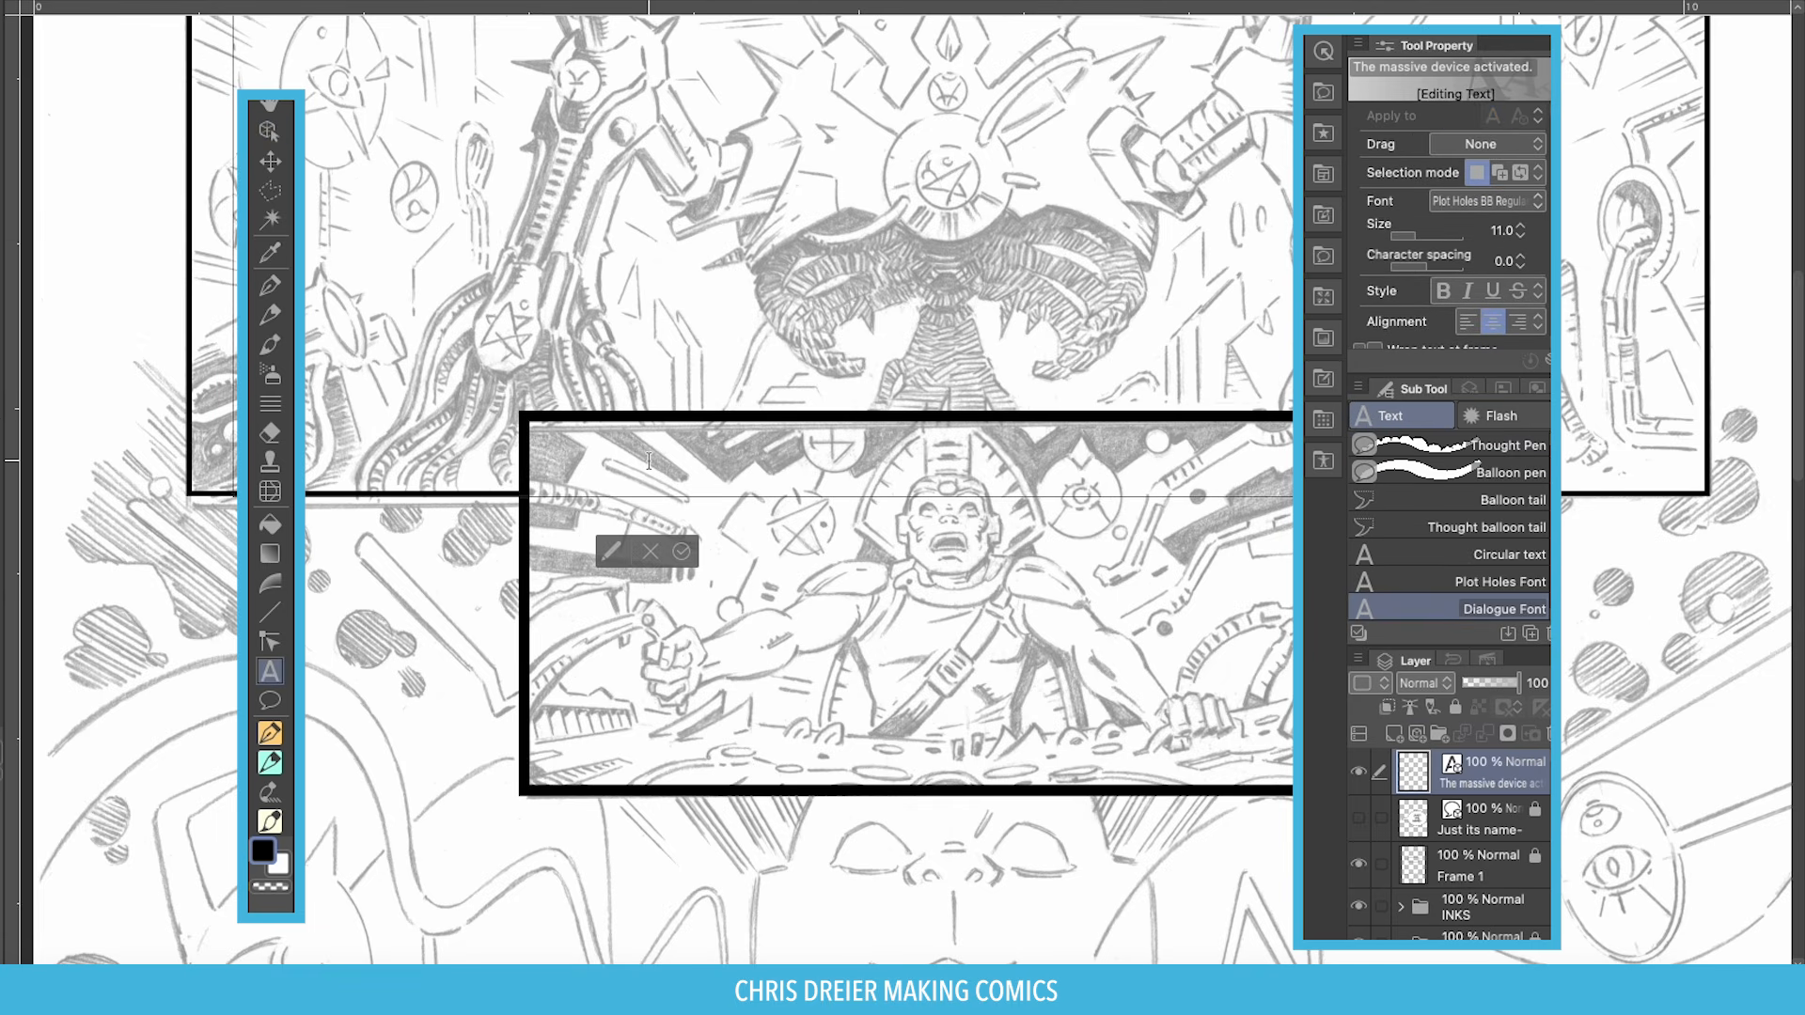
type("REQUIEM CAST SPELLS WHILE OPERATING CONTROLS.")
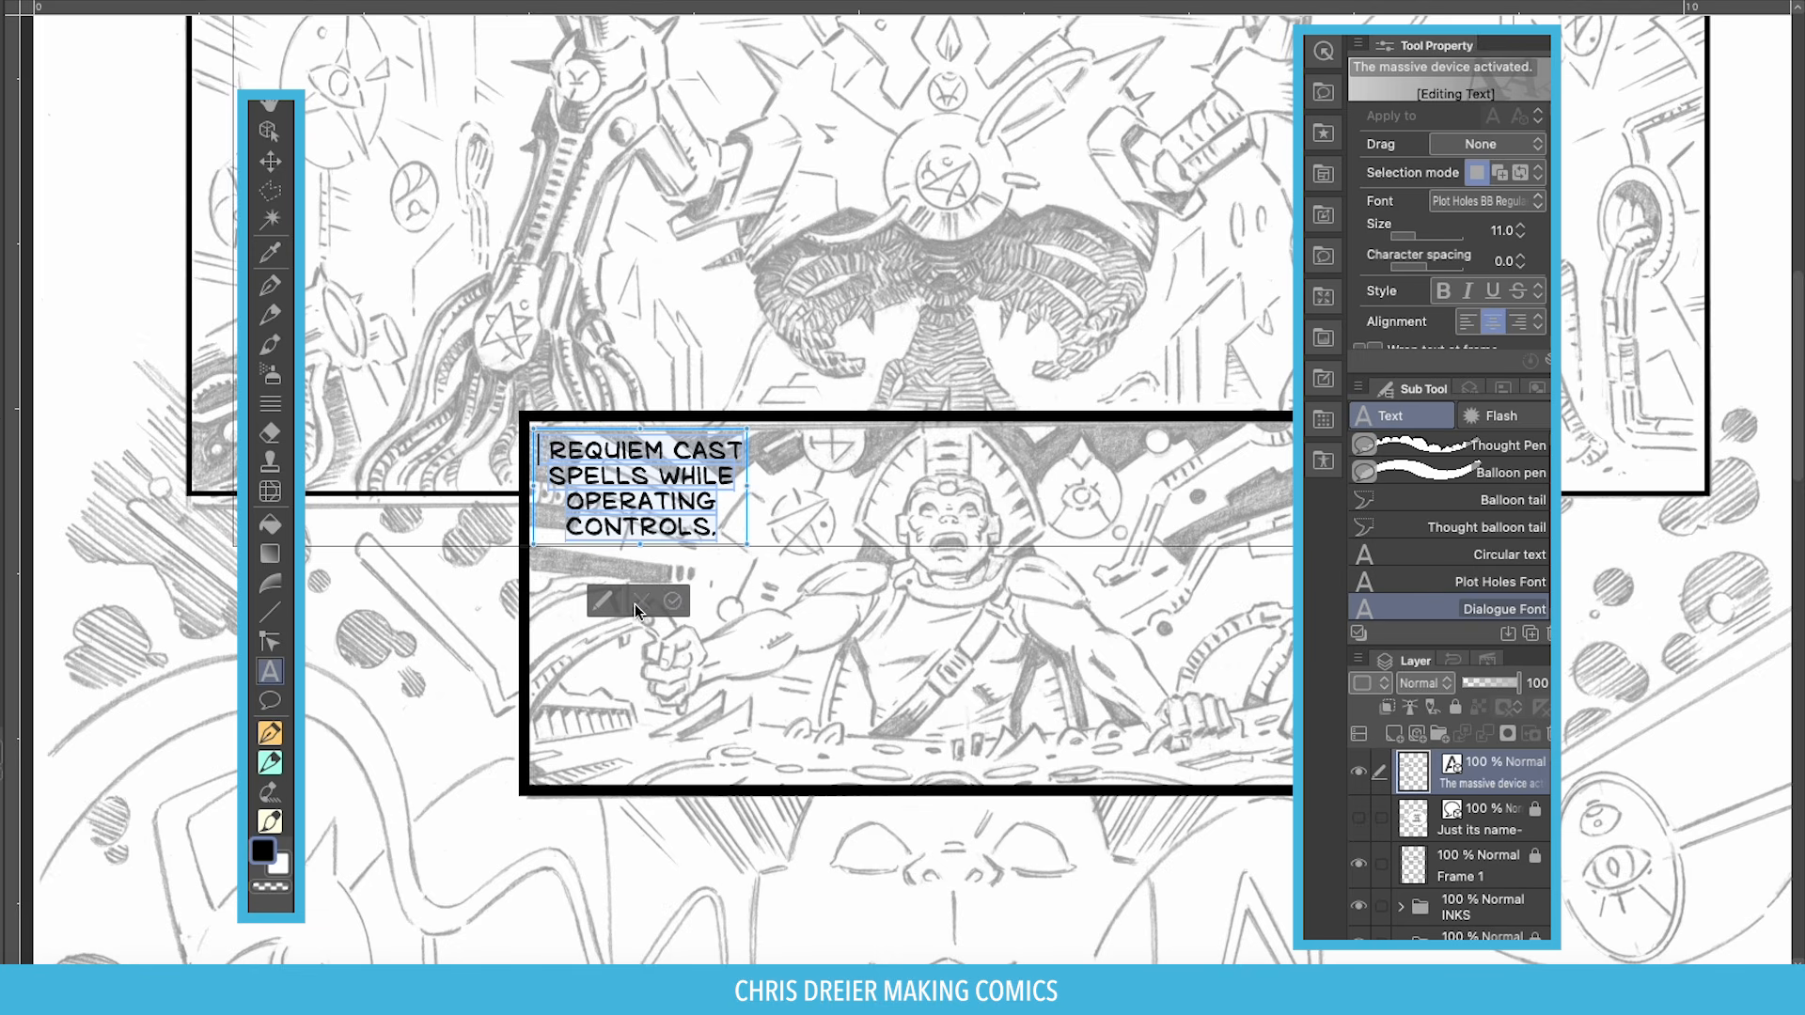
left_click(672, 600)
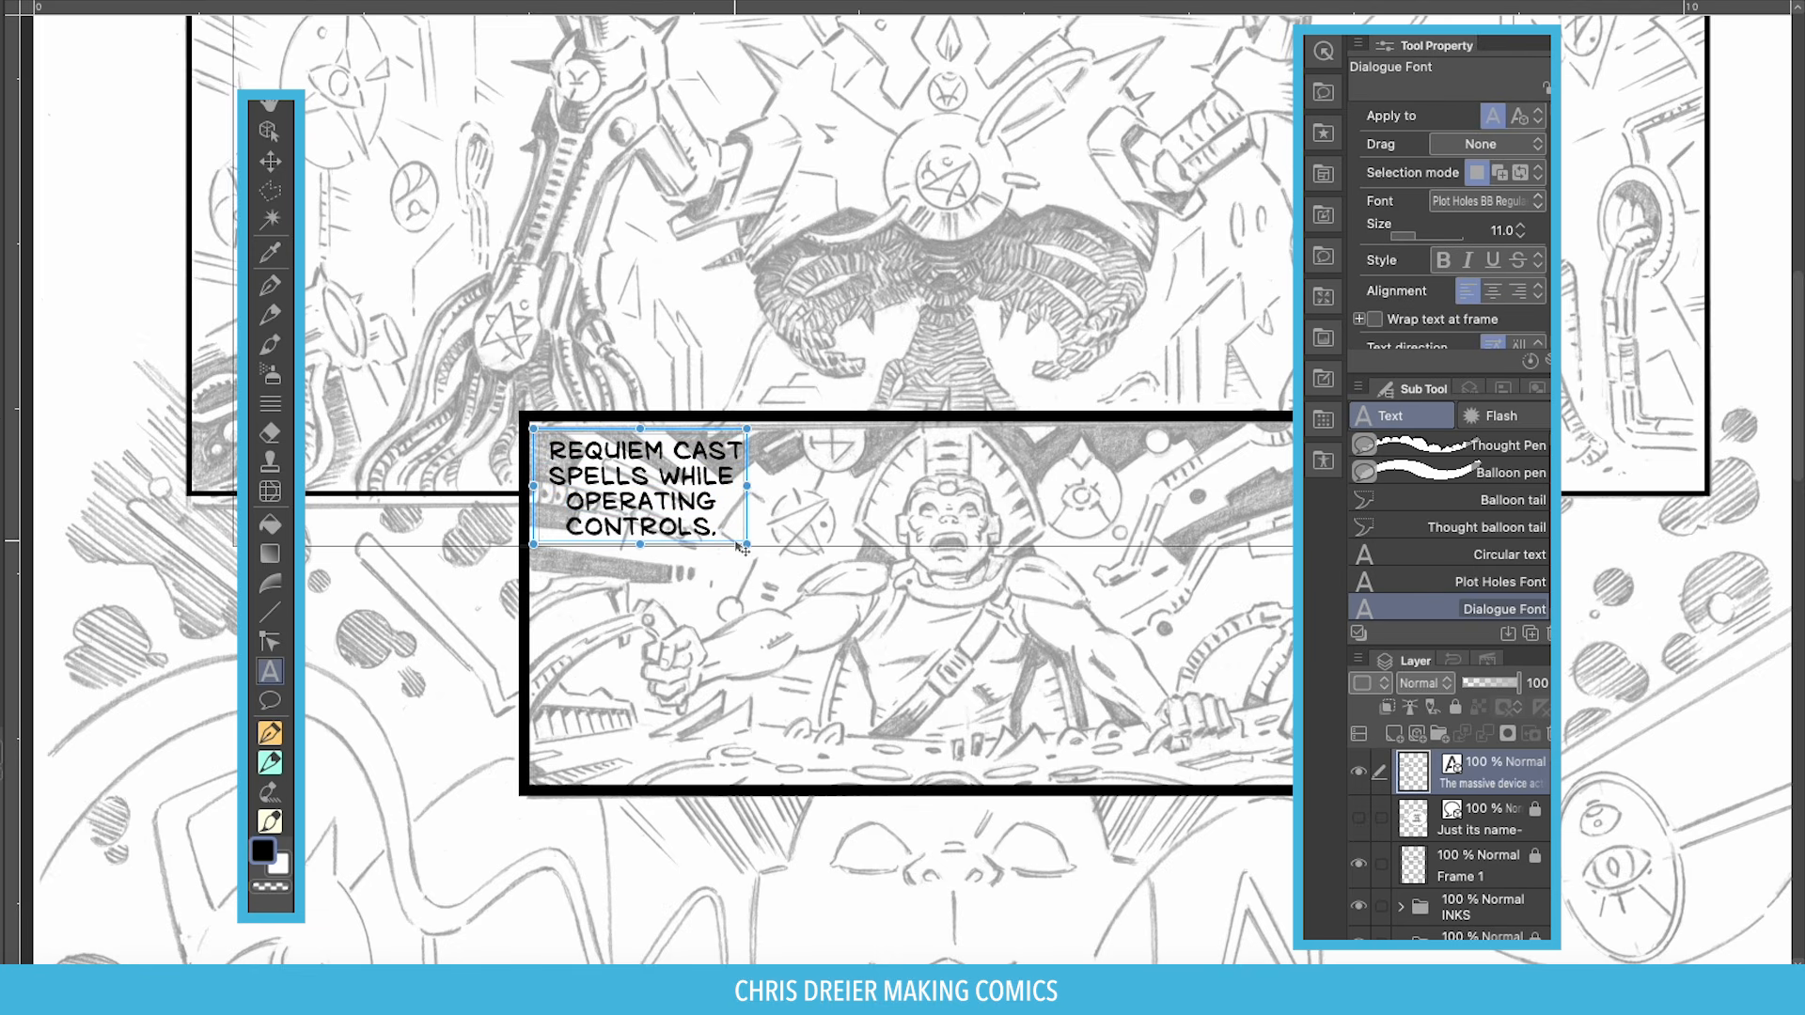
left_click_drag(739, 547, 759, 554)
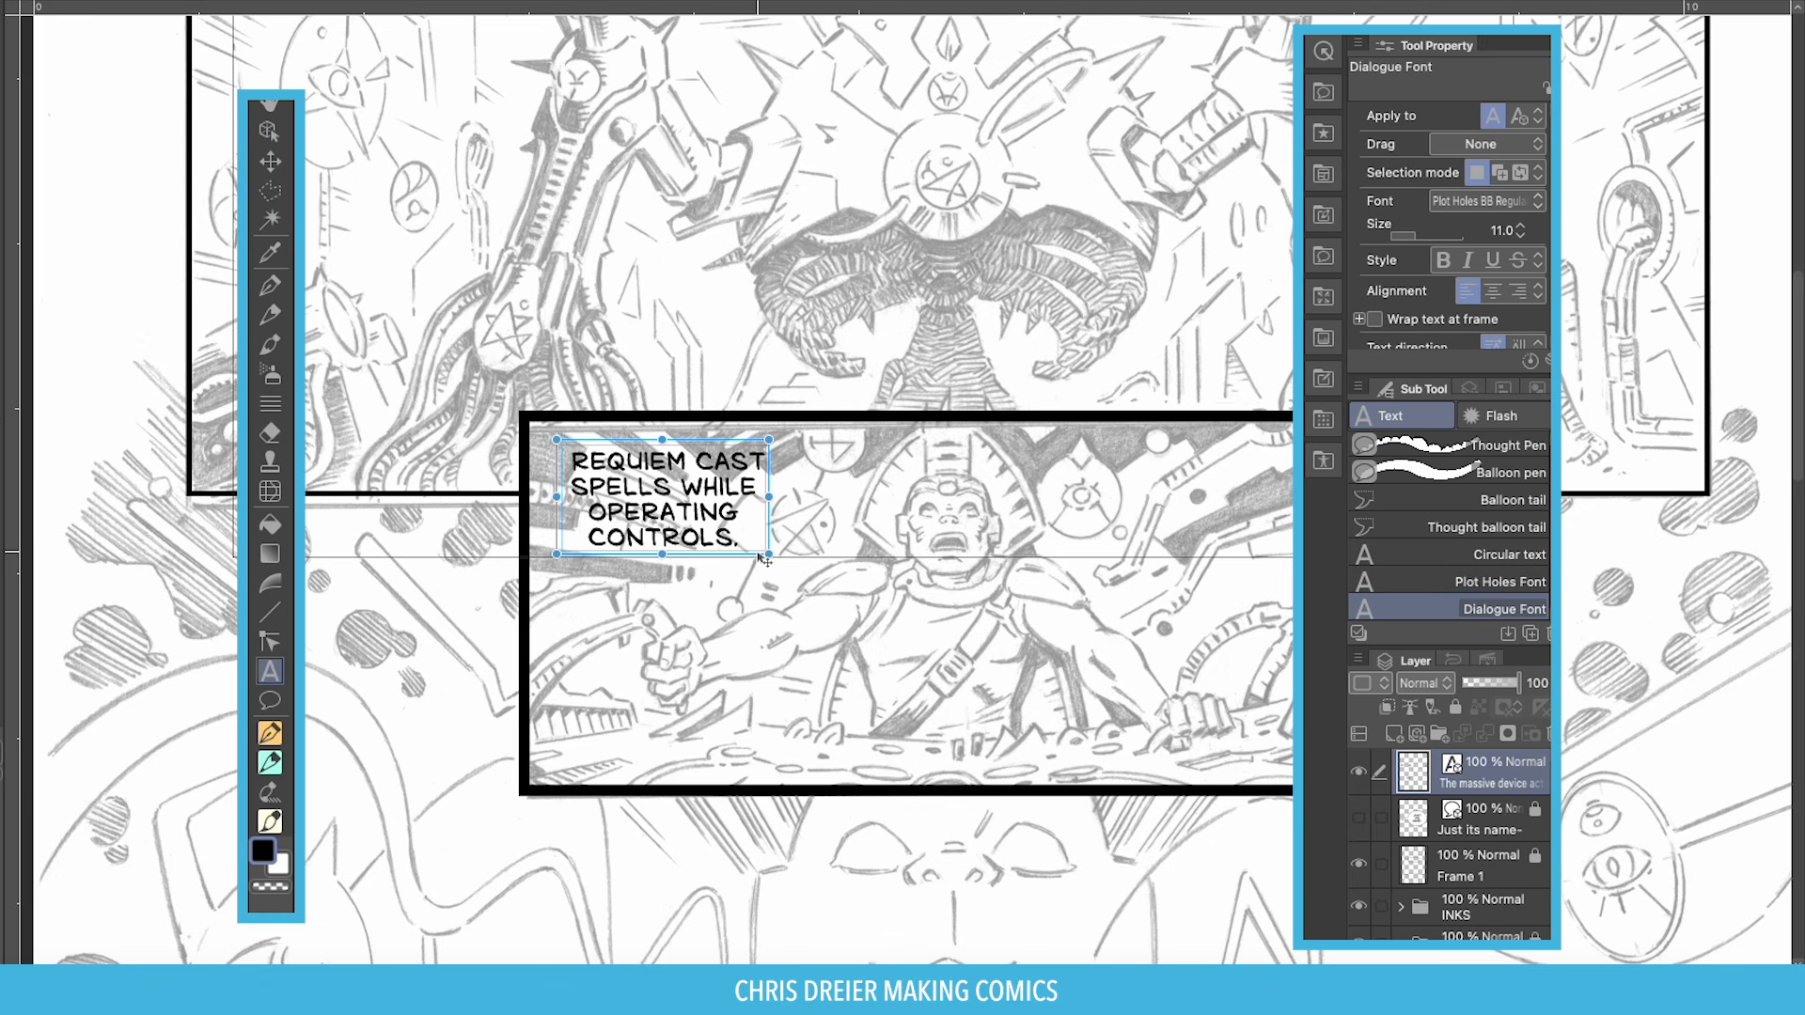
Deselect the caption and pan the page to review the panels.
left_click(270, 132)
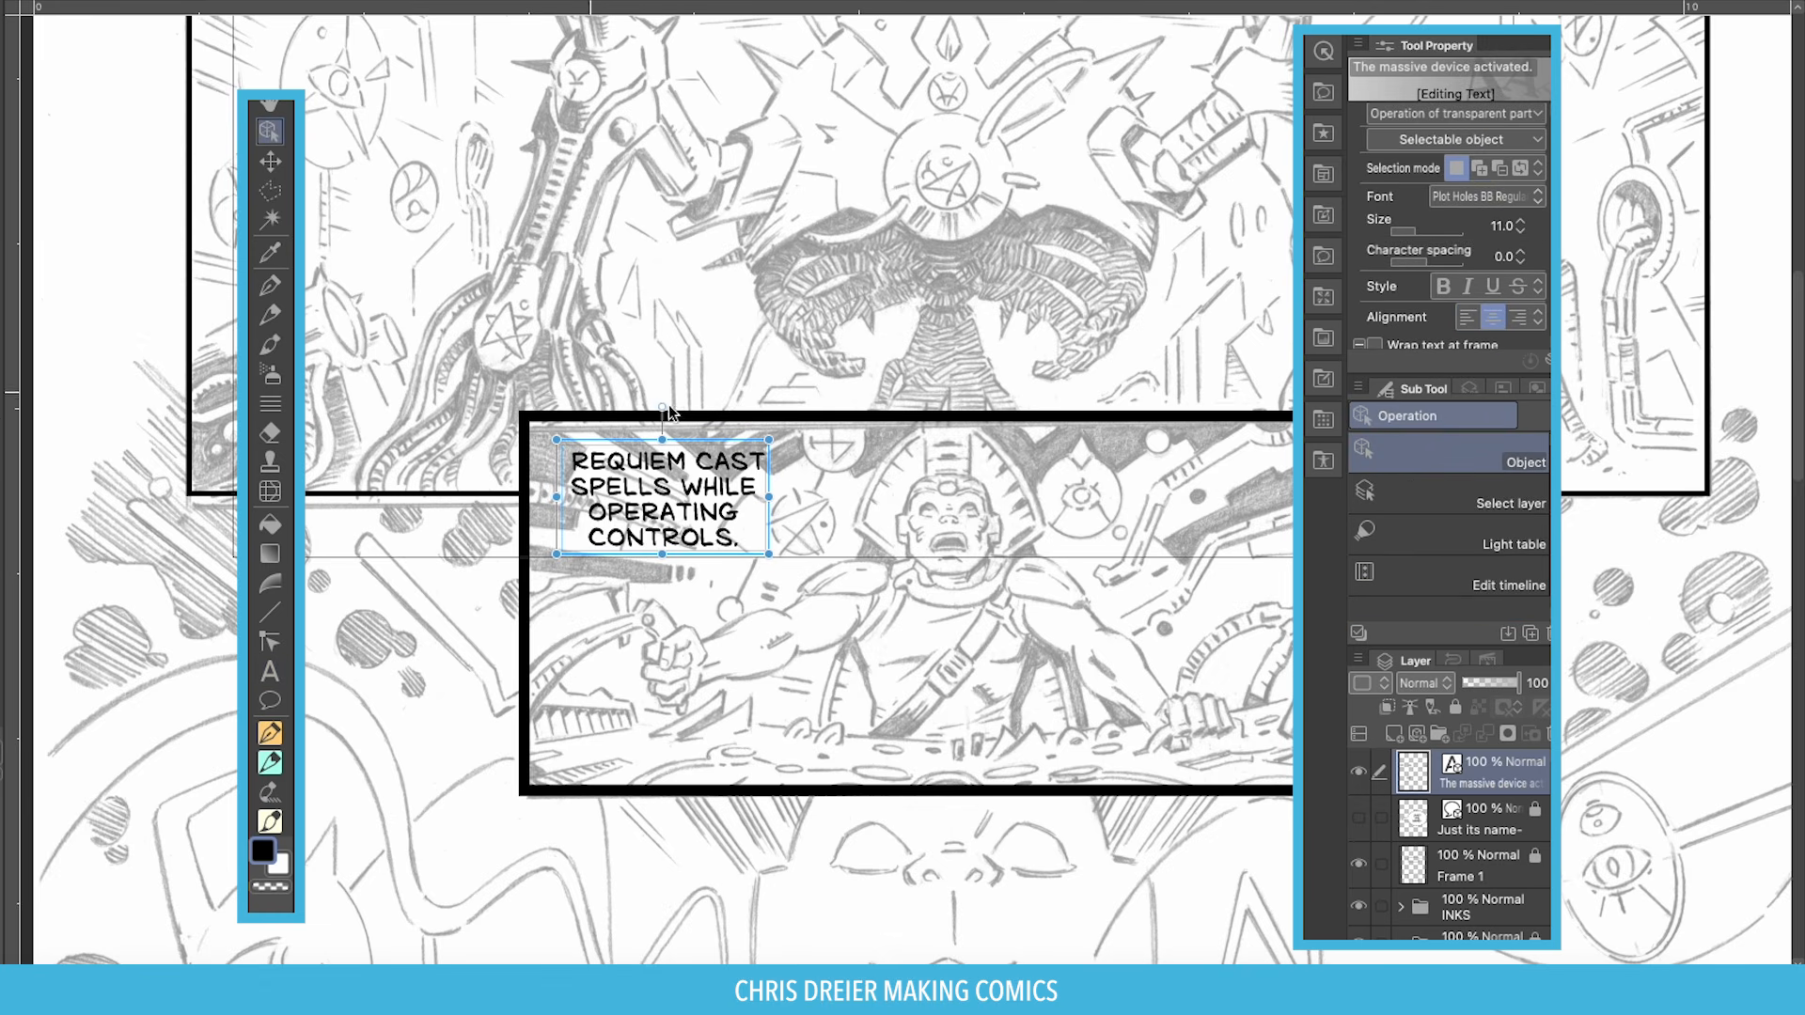
key("space")
left_click_drag(822, 221, 849, 635)
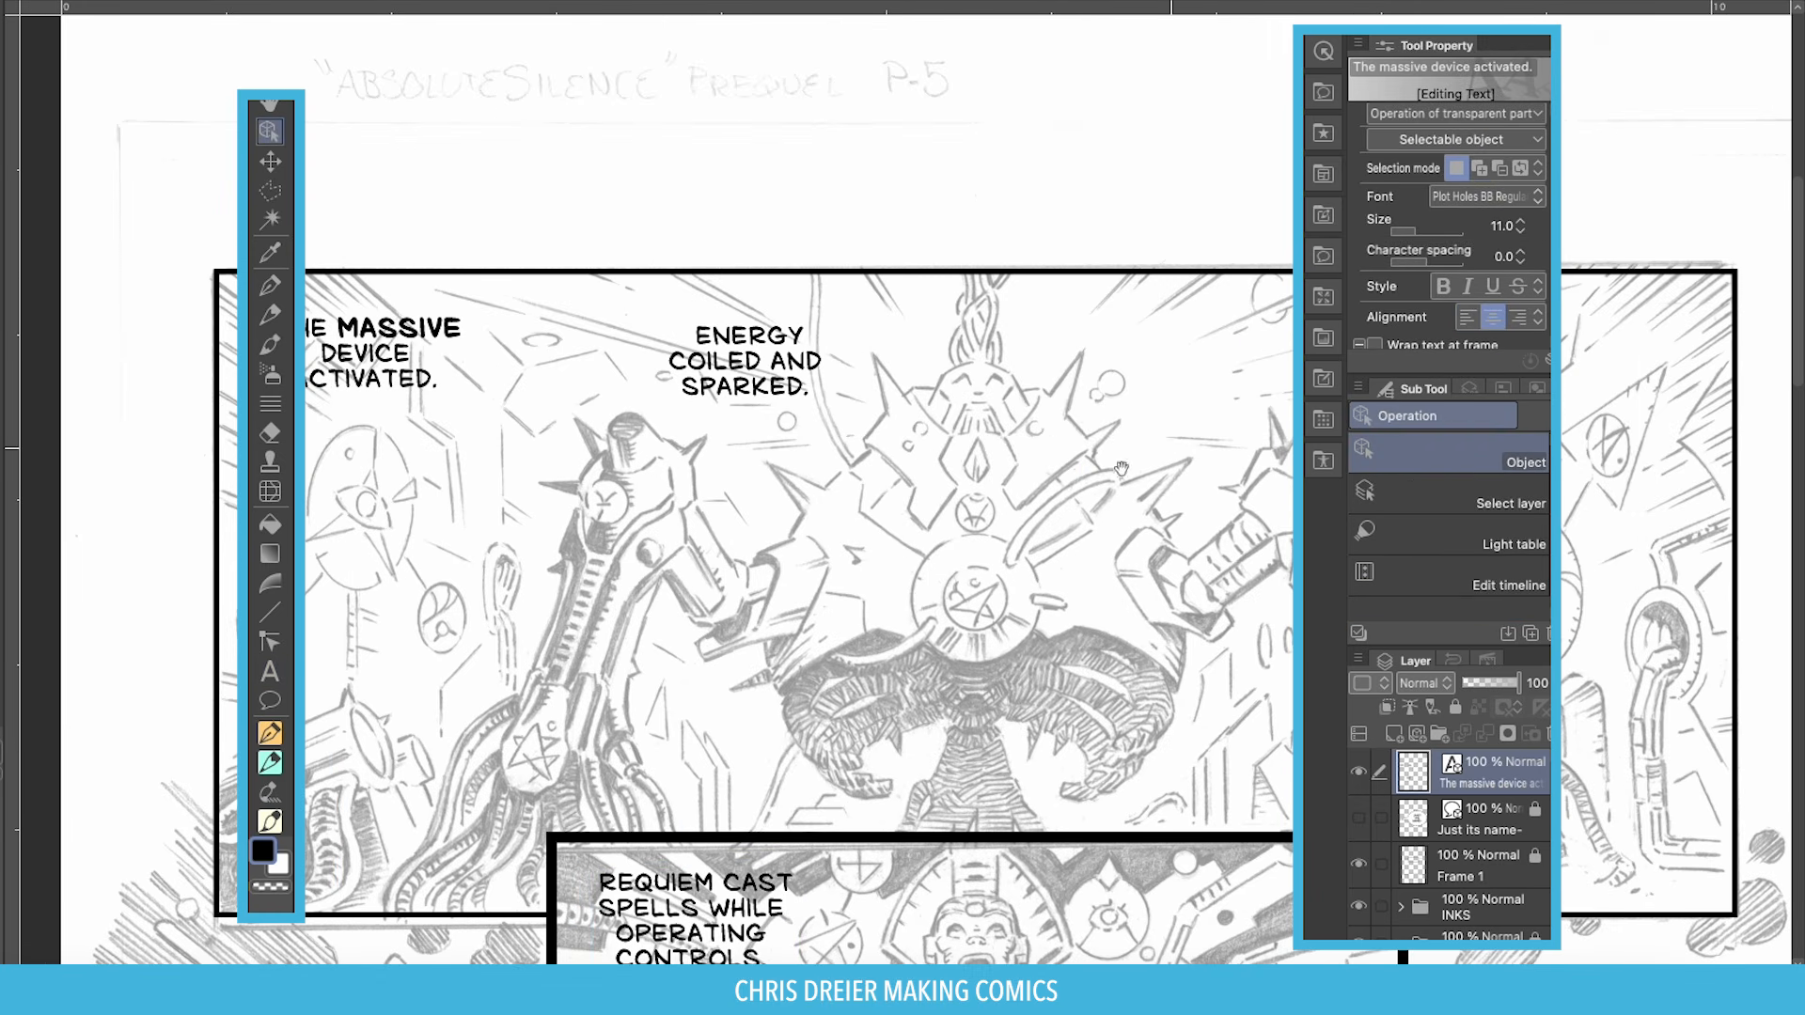
left_click_drag(985, 500, 931, 425)
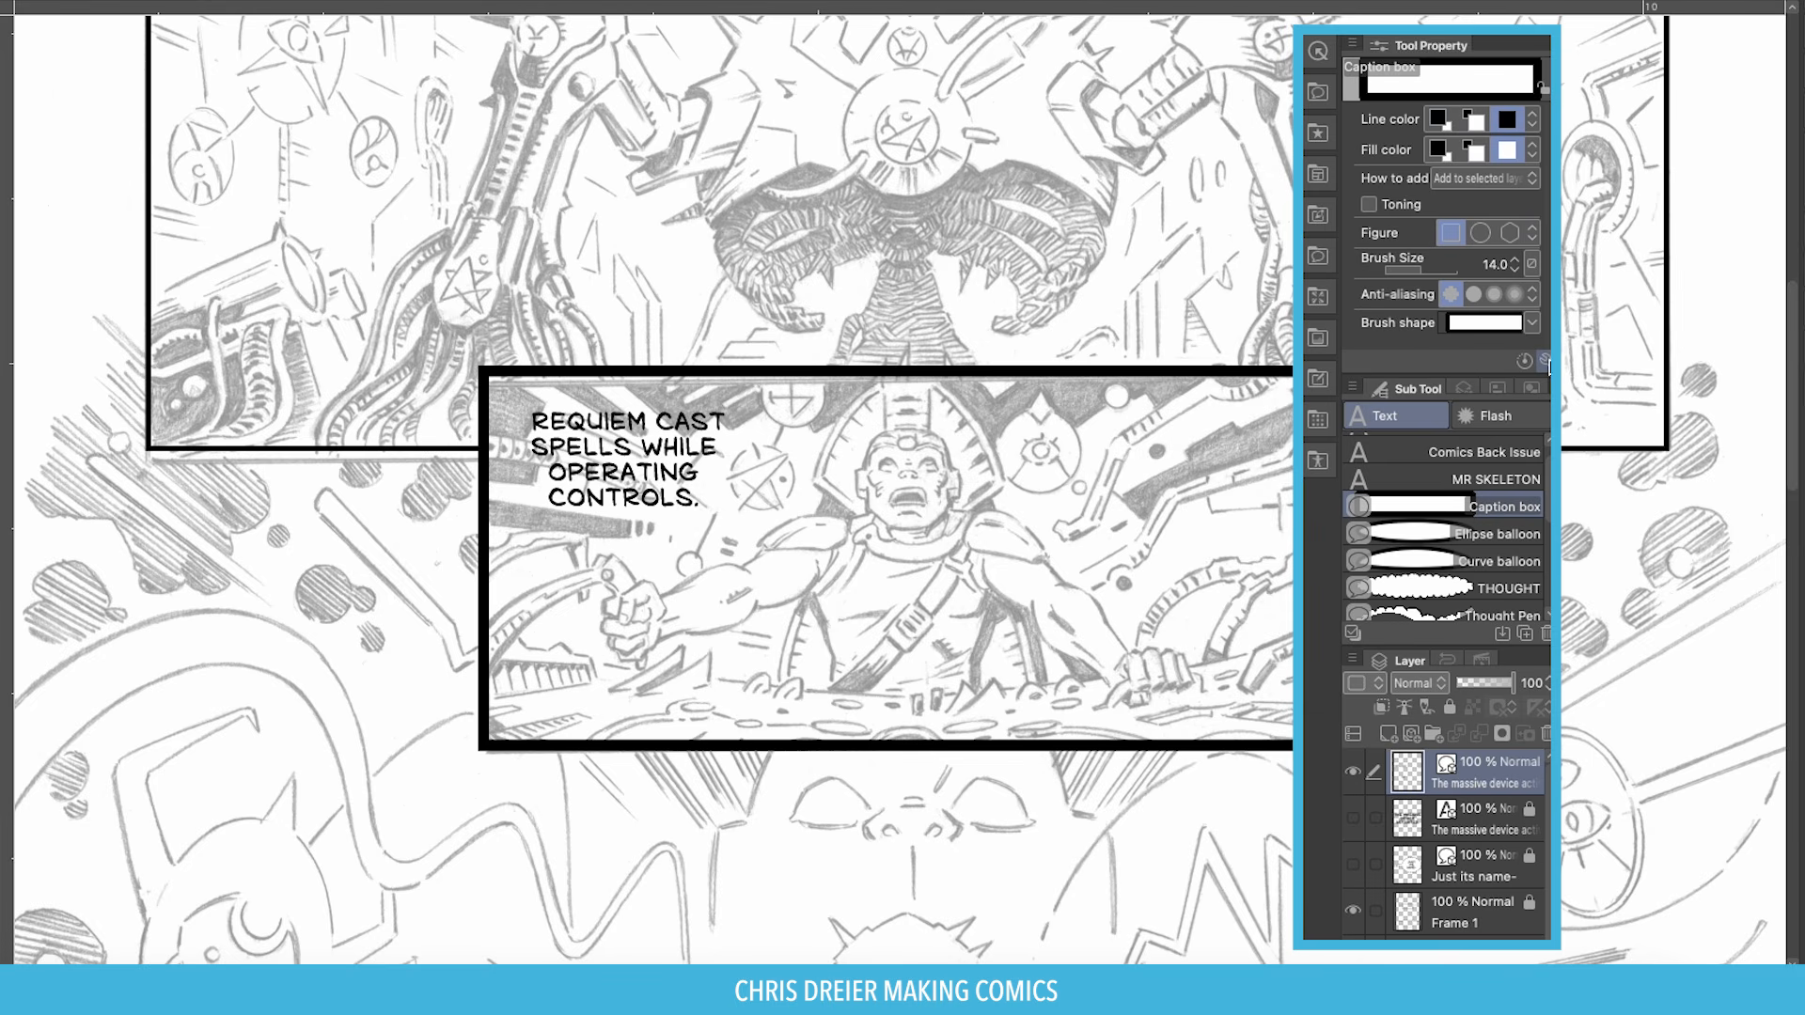
Review the Caption box line width, figure and stroke settings, leaving rounded corners off.
left_click(1544, 362)
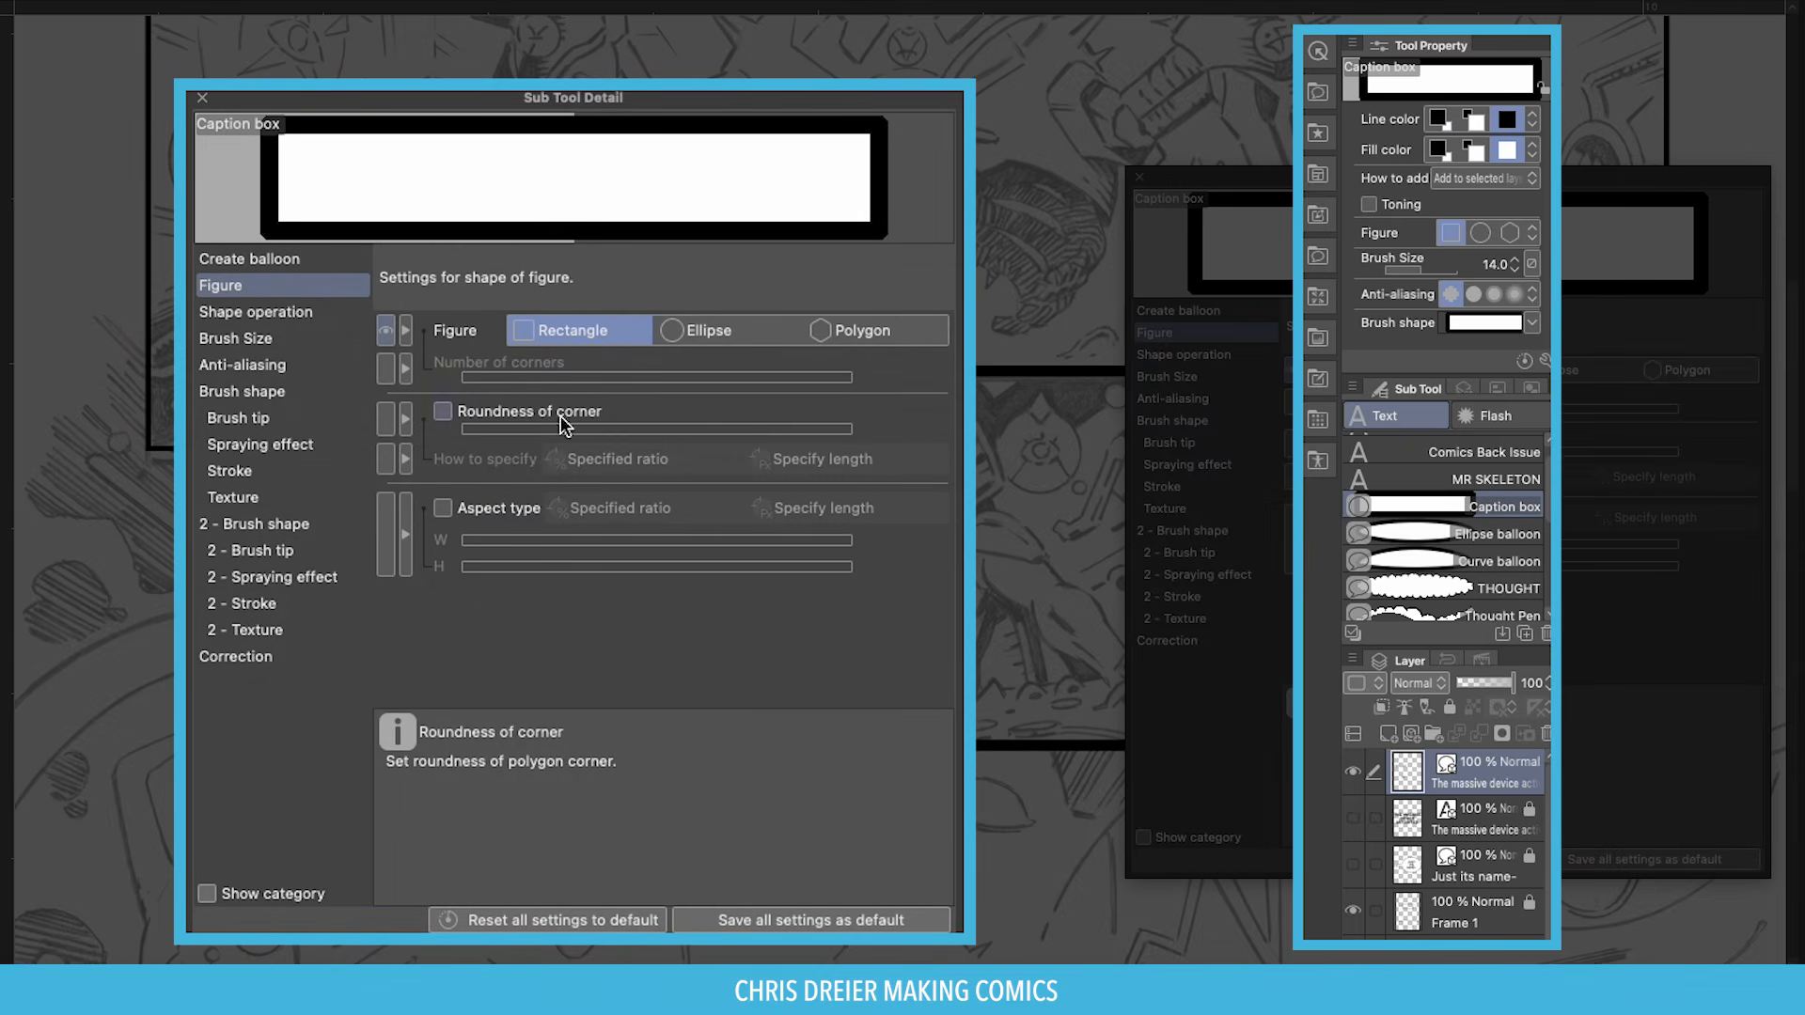
left_click(1156, 376)
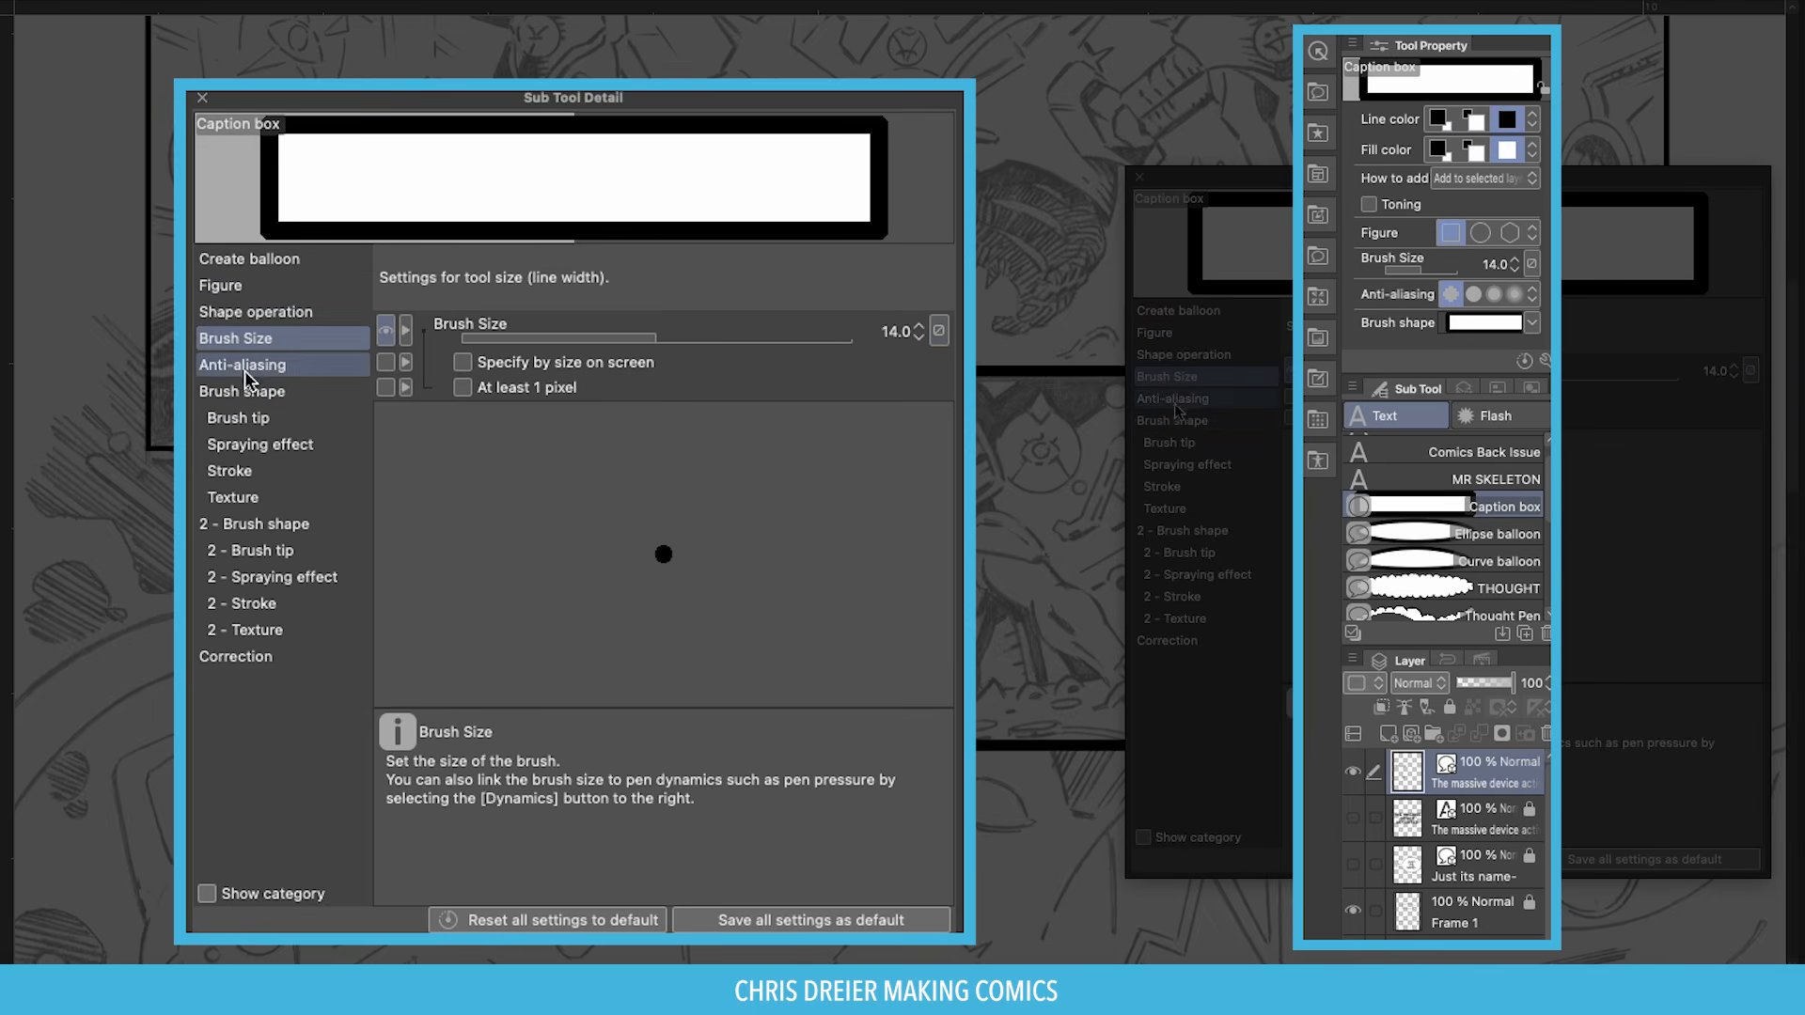
left_click(217, 287)
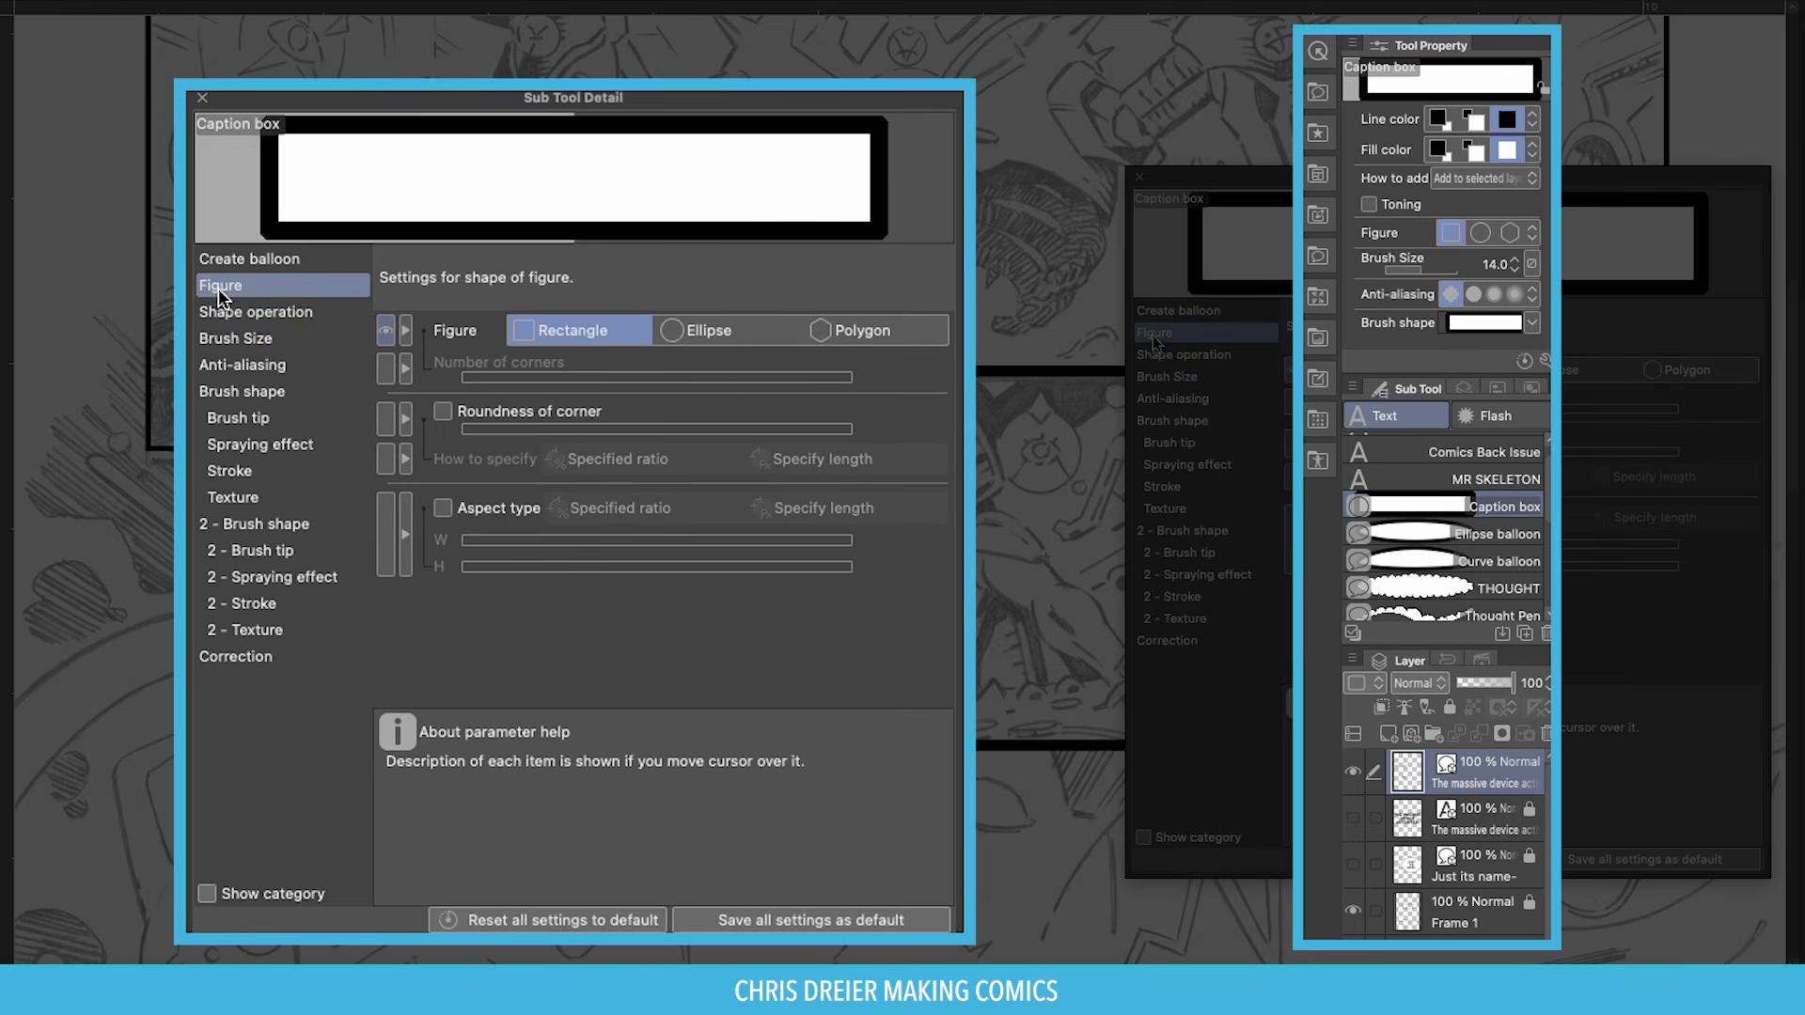
left_click(442, 412)
left_click(442, 412)
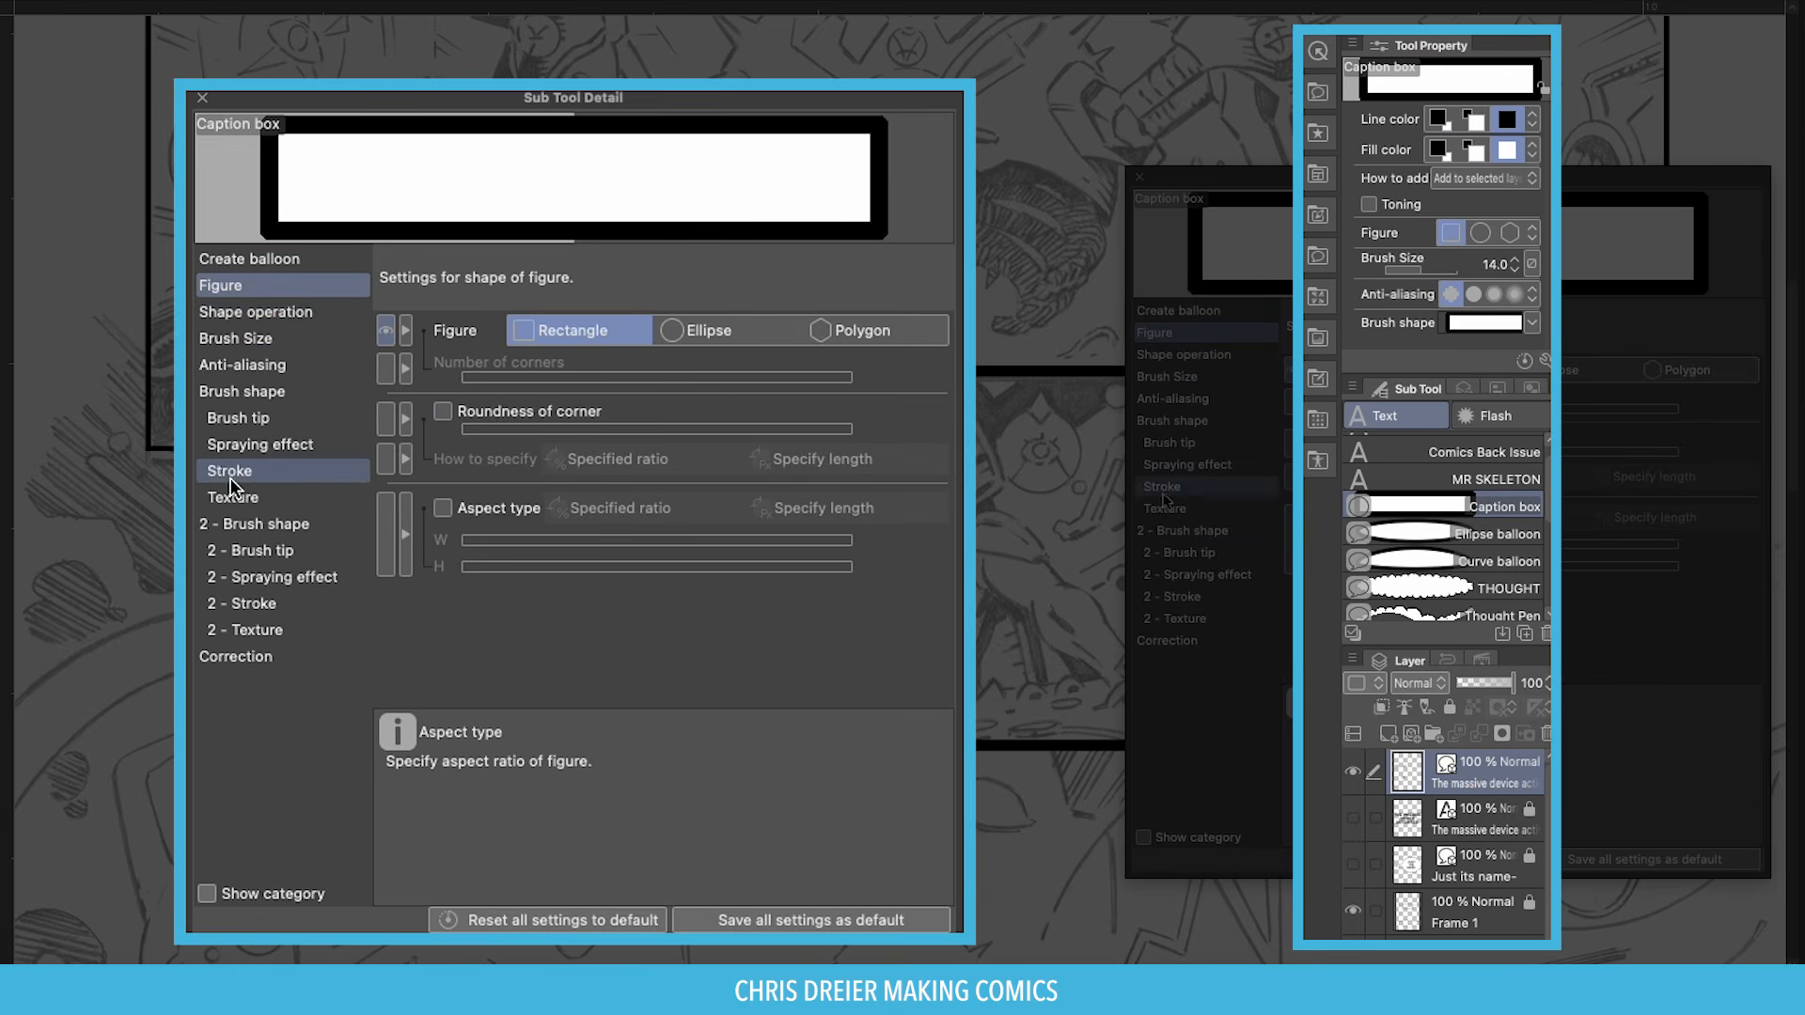
left_click(230, 470)
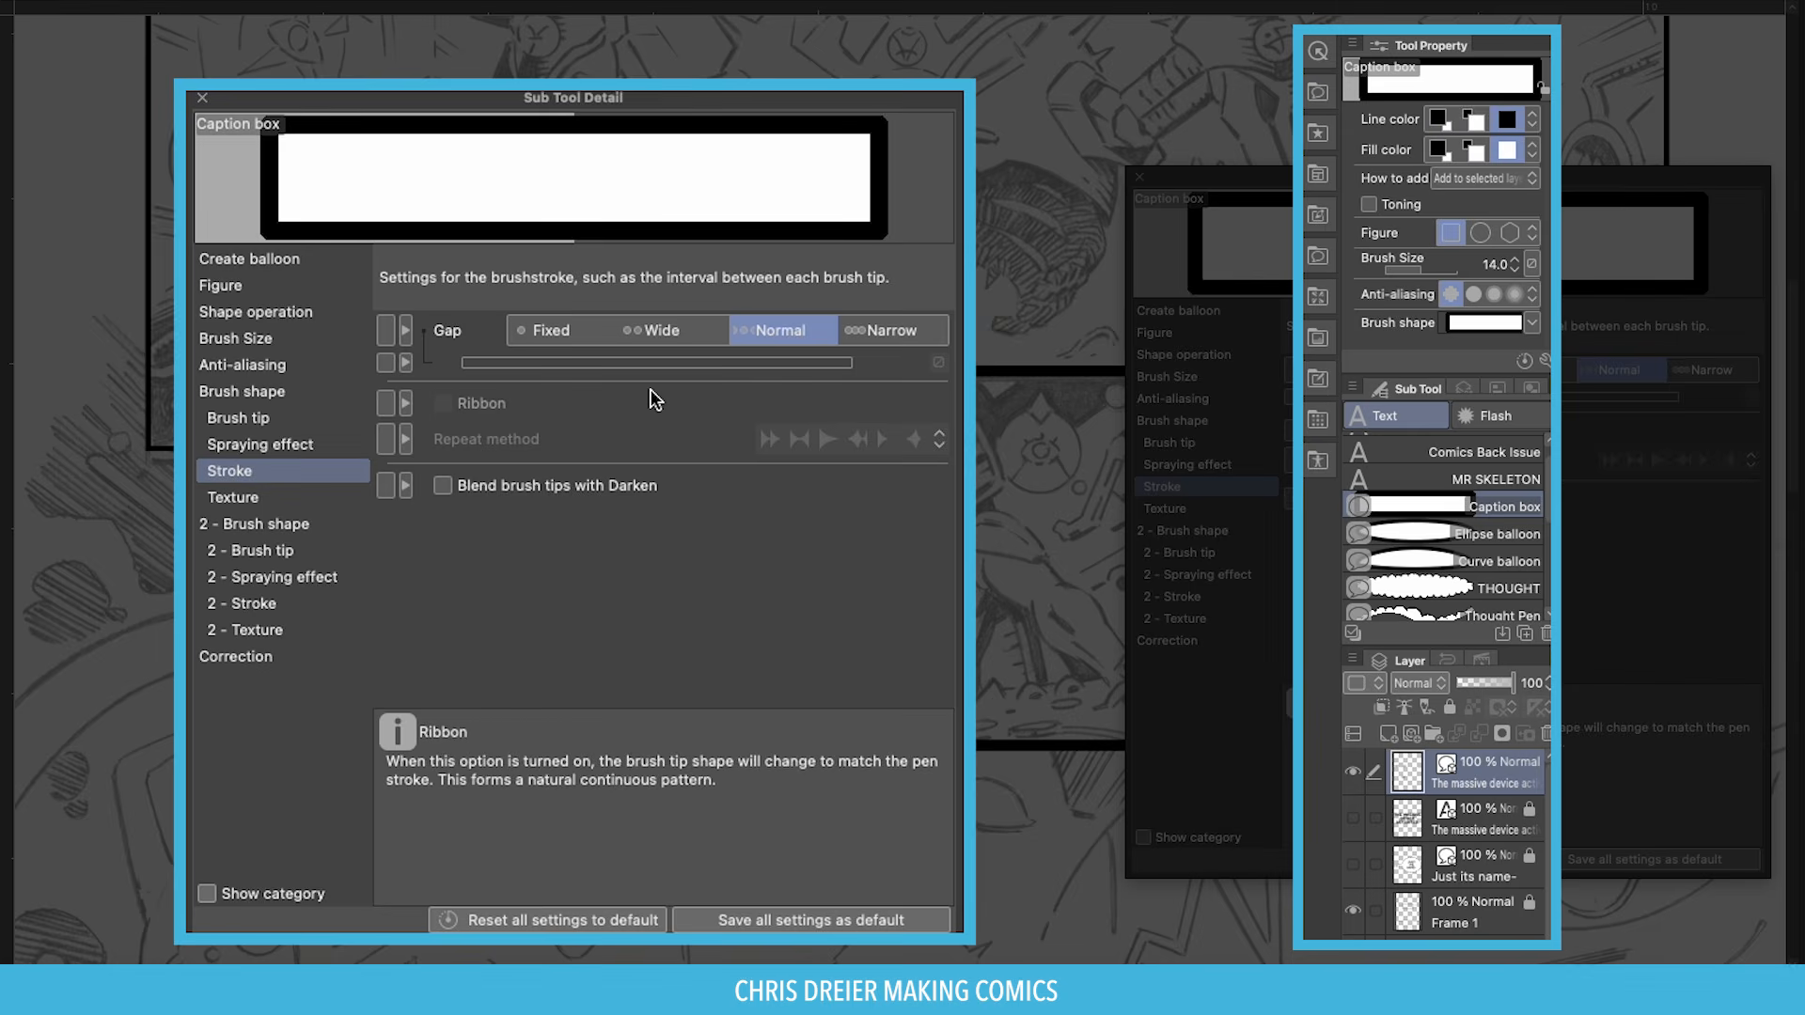
left_click(249, 445)
Leave the border unsprayed and draw a plain caption box around the REQUIEM text.
left_click(442, 327)
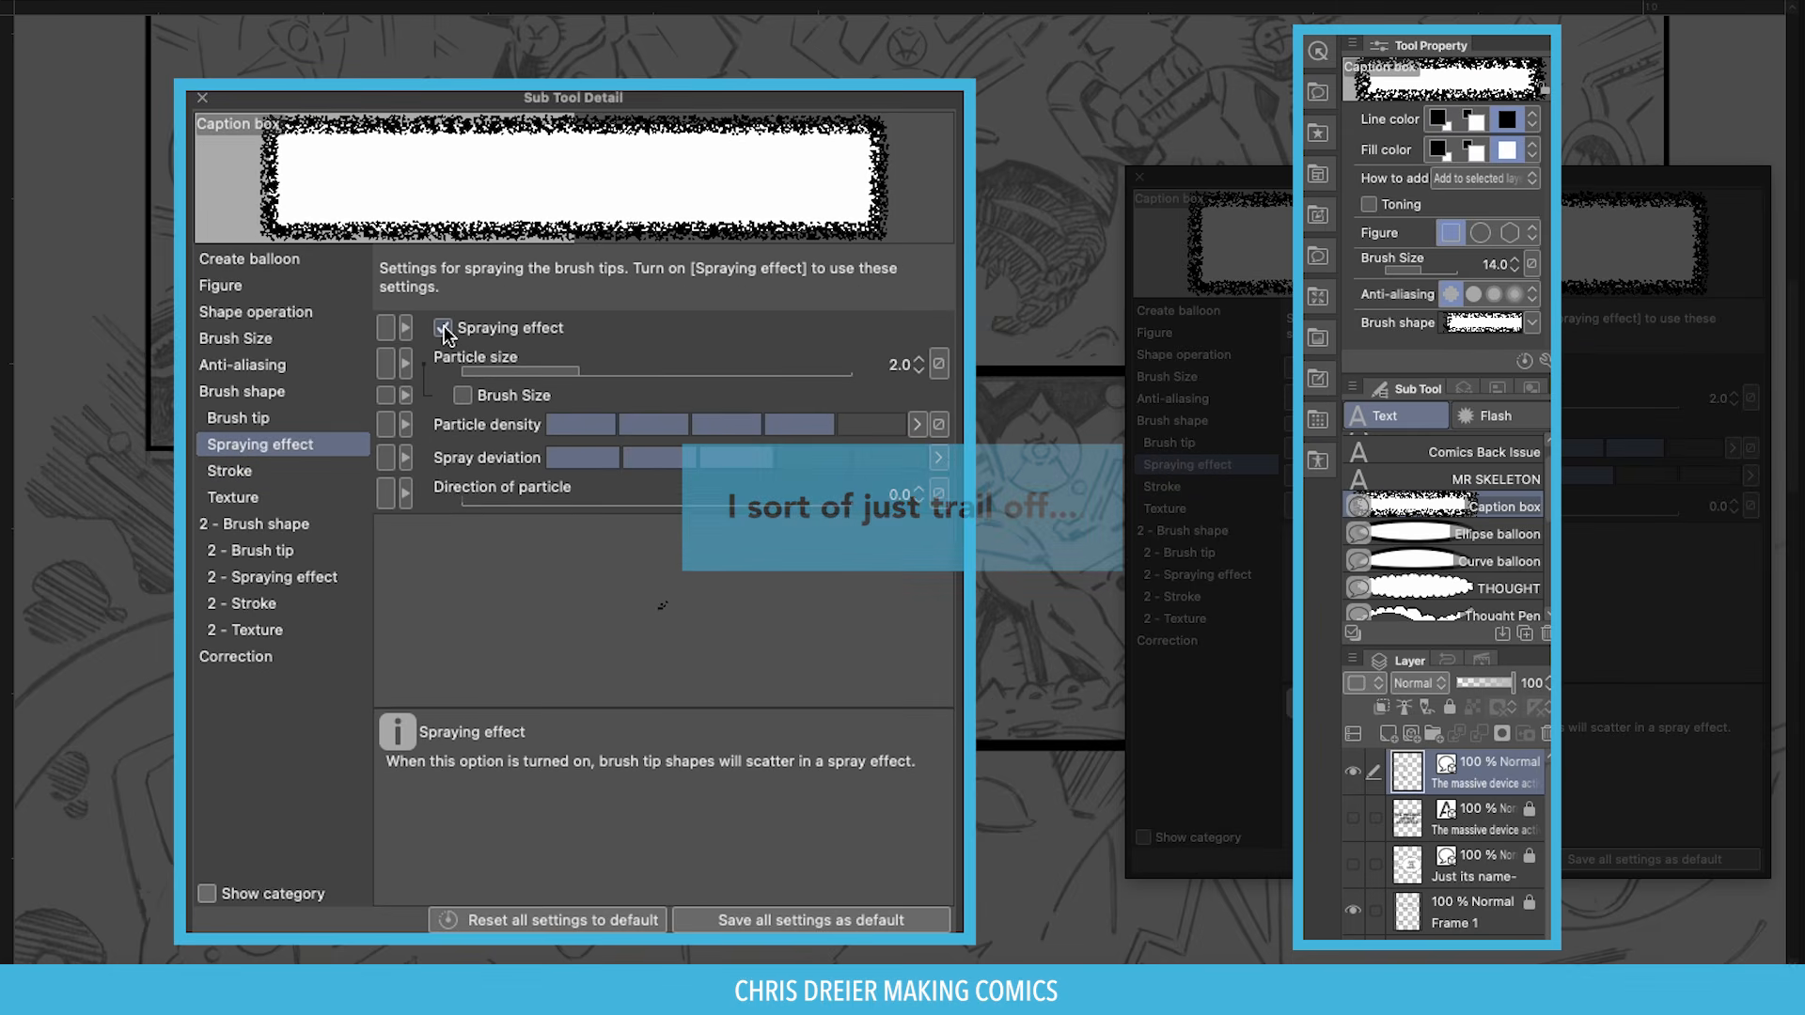
left_click(442, 327)
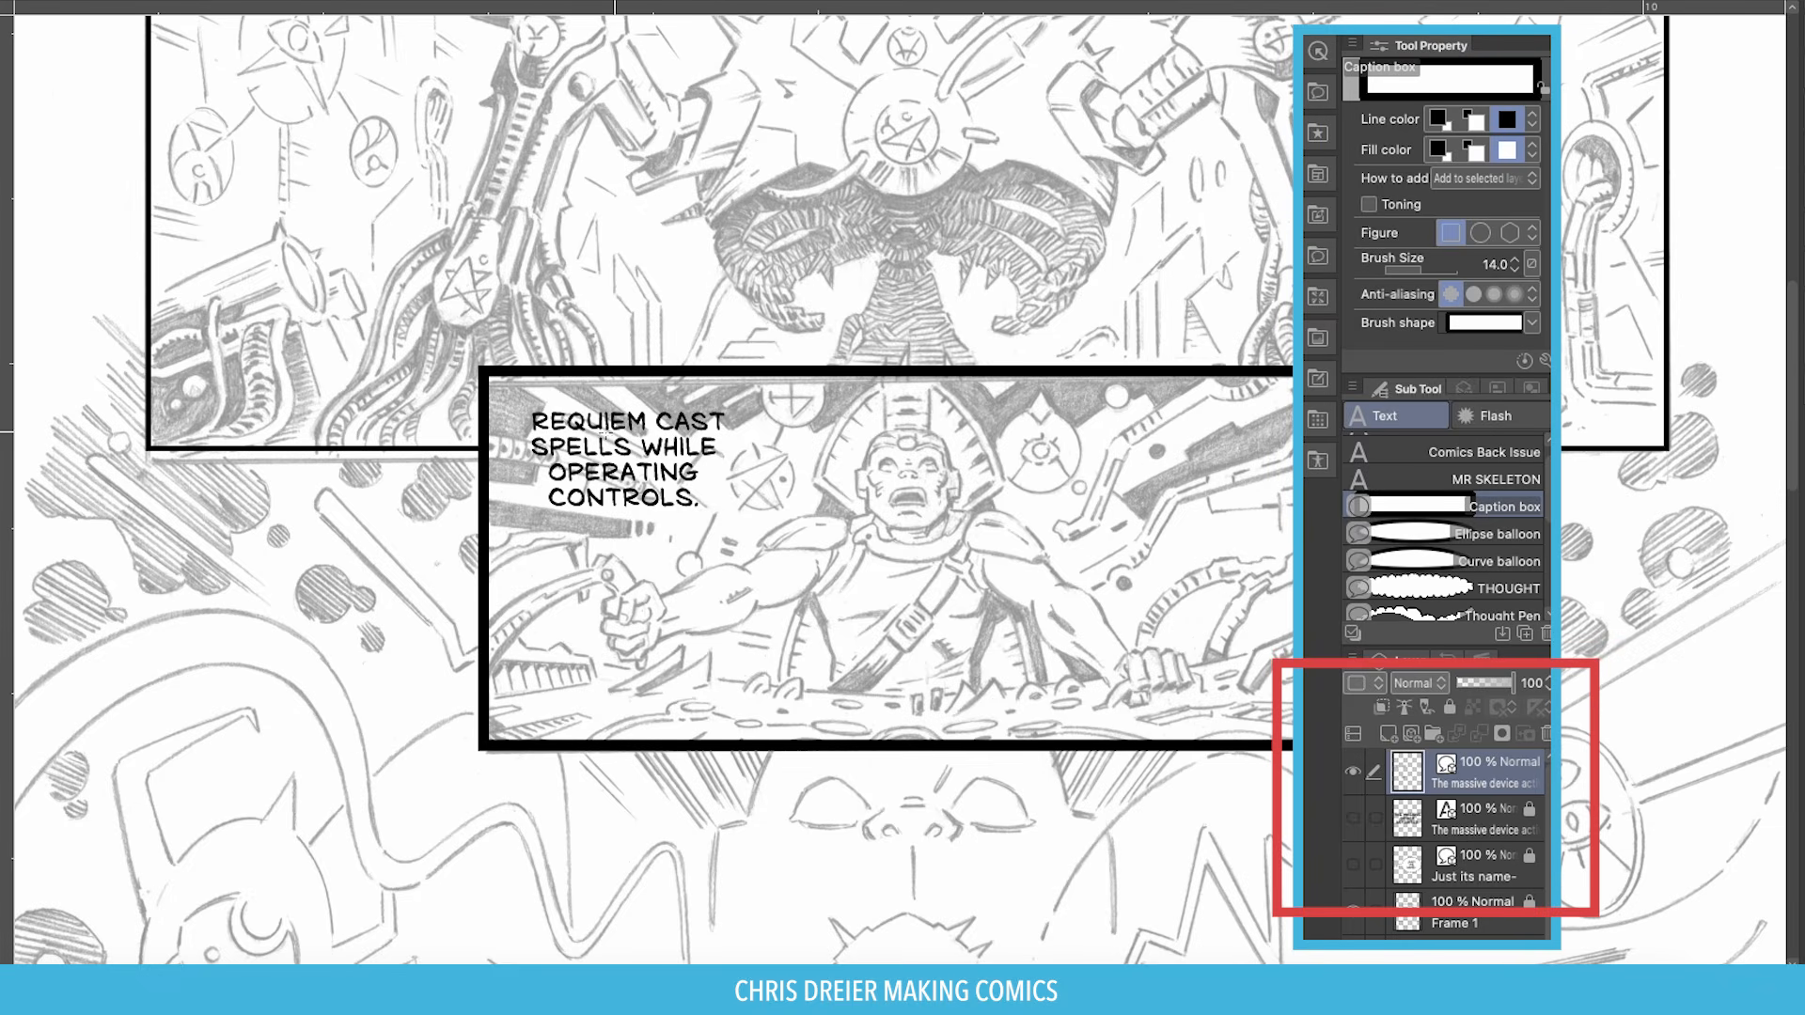
left_click_drag(512, 392, 739, 521)
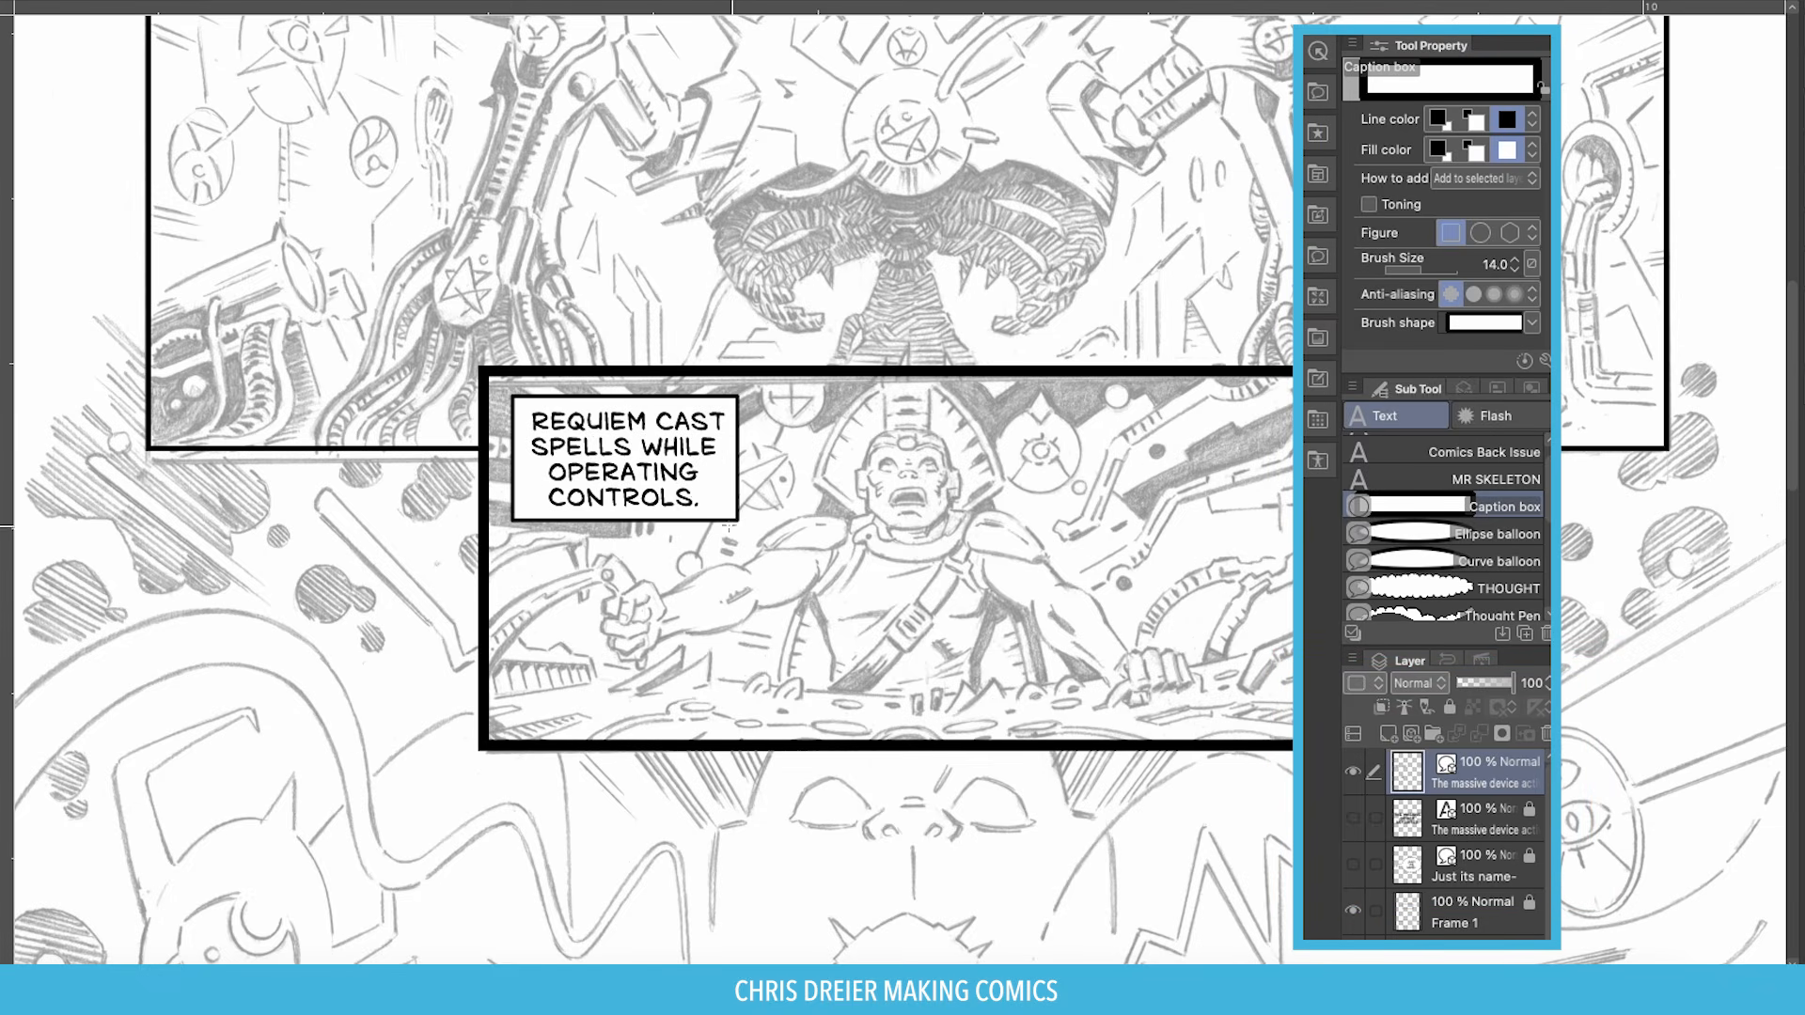
key("o")
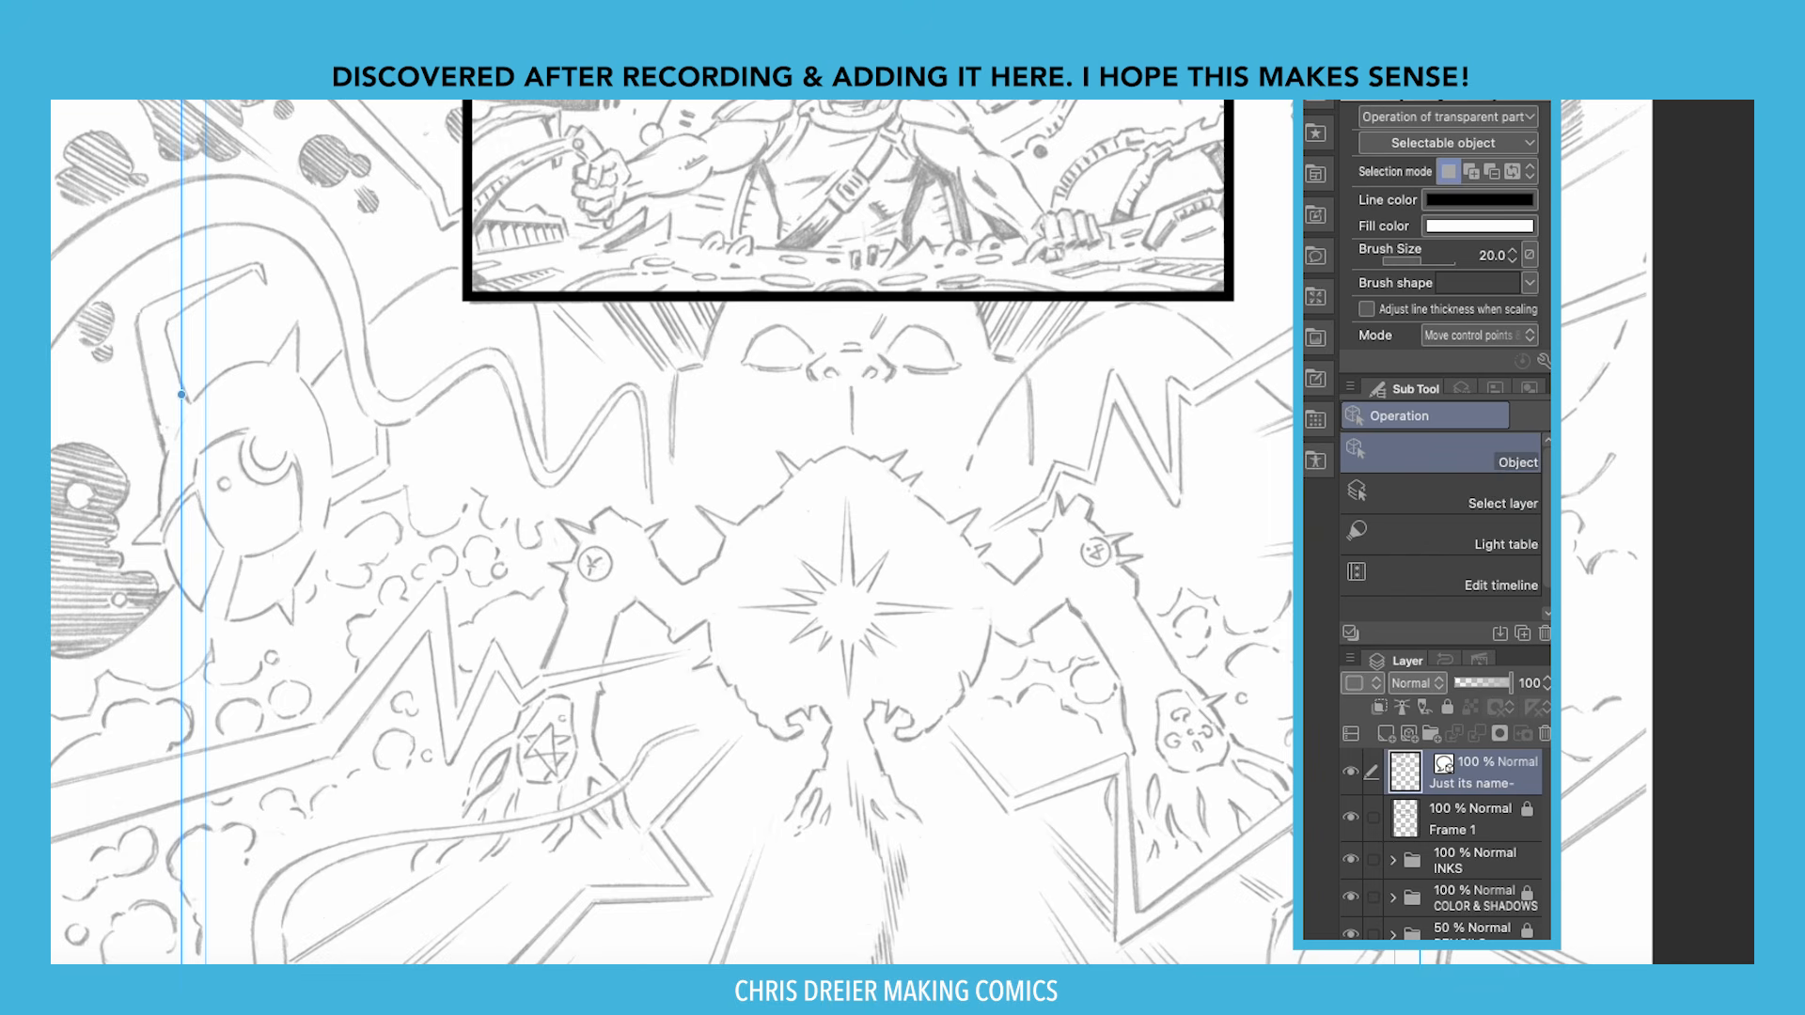
Draw an empty caption box near the page centre.
key("t")
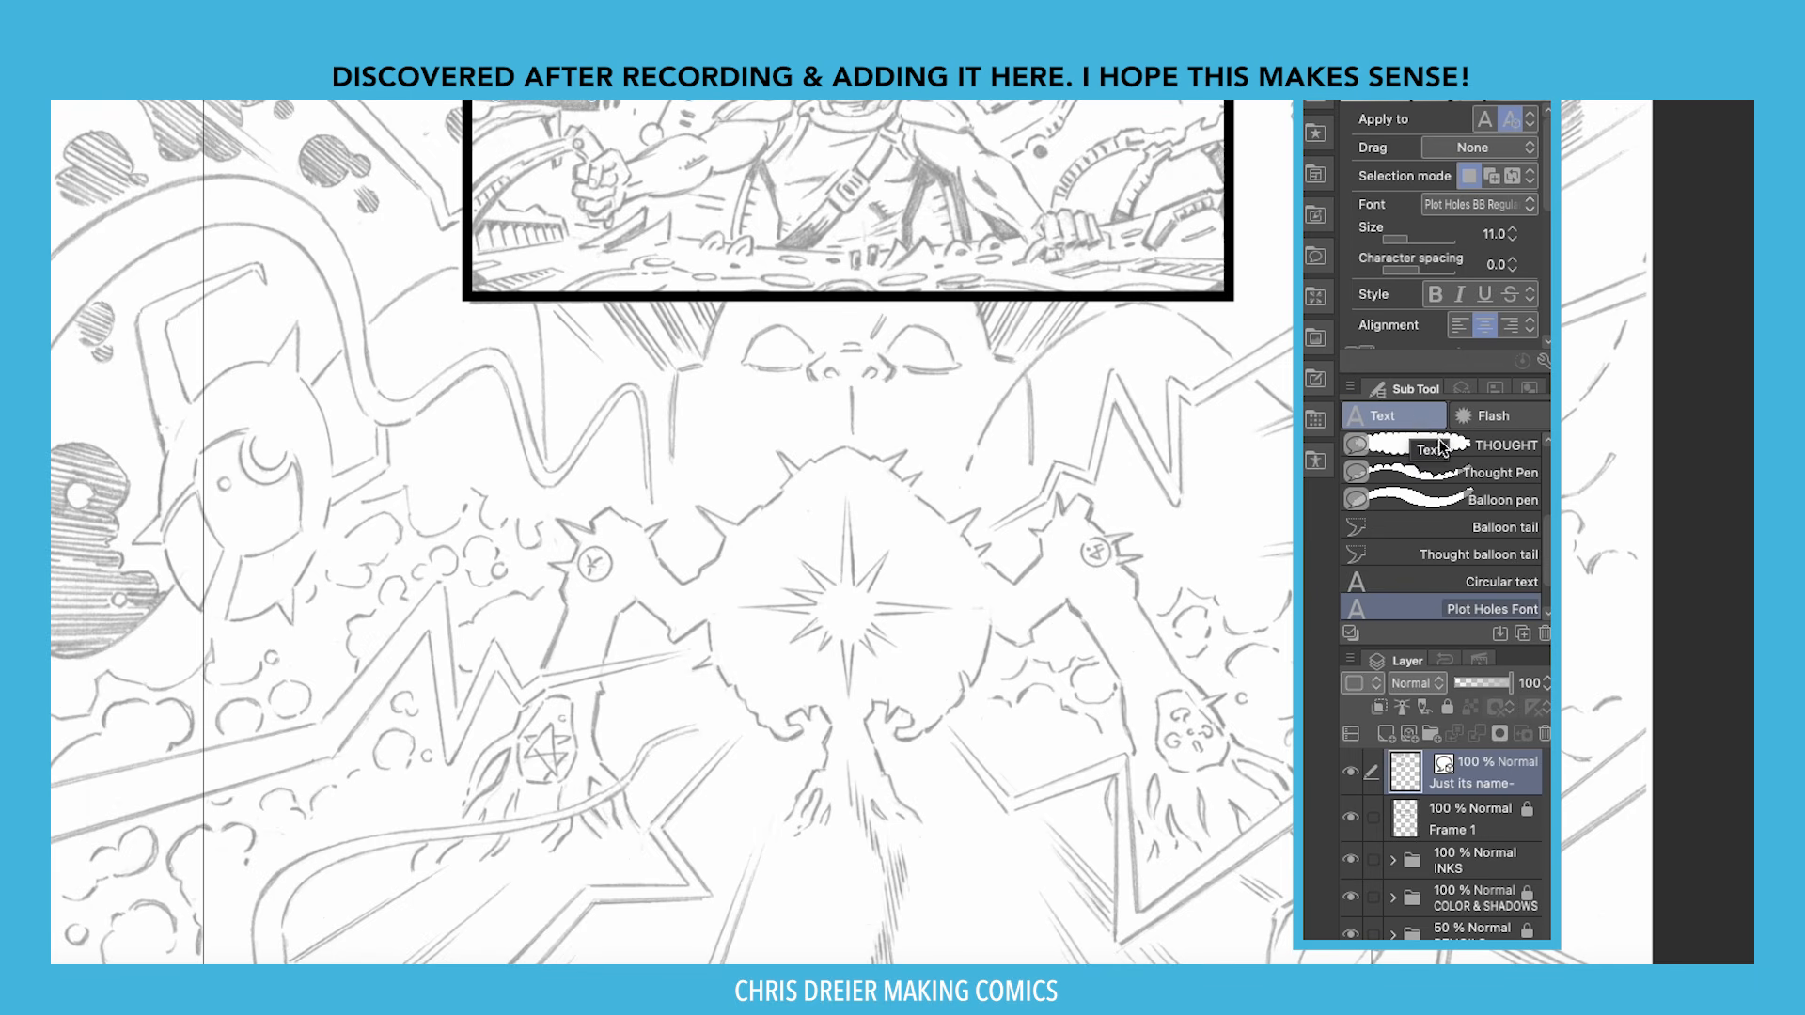
scroll(1429, 456, "up", 3)
left_click(1403, 464)
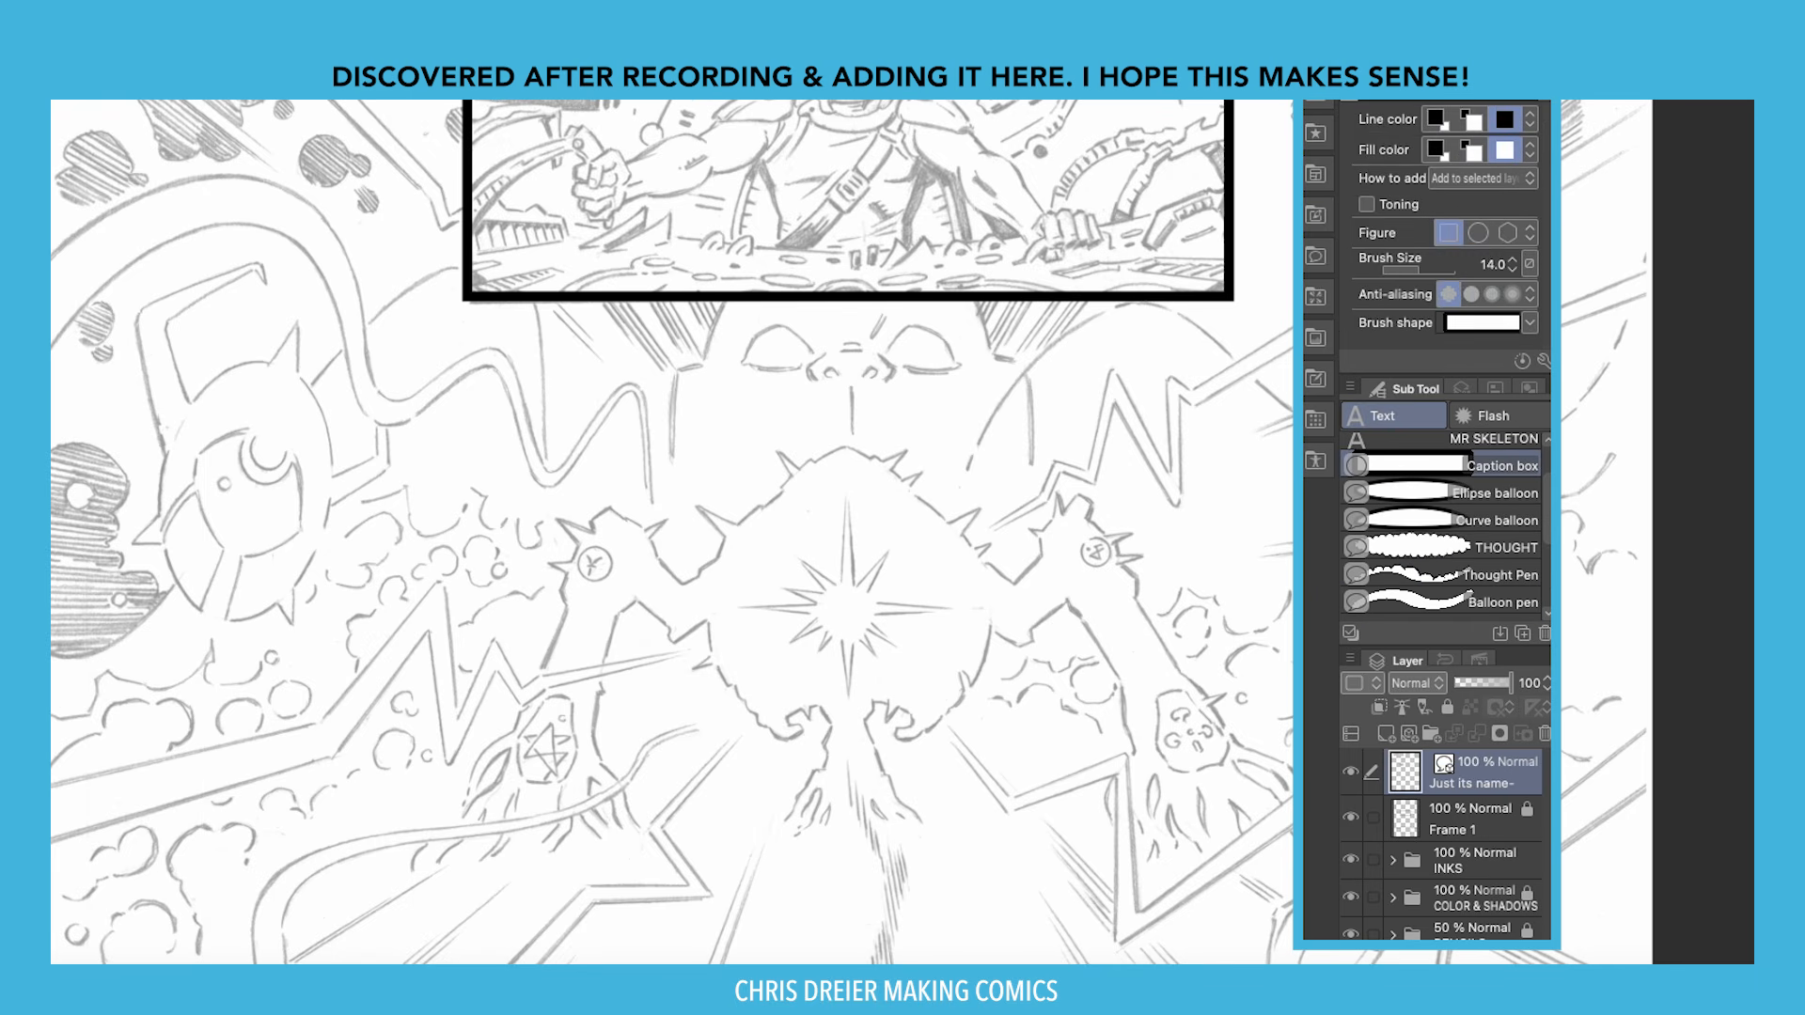
left_click_drag(677, 467, 949, 576)
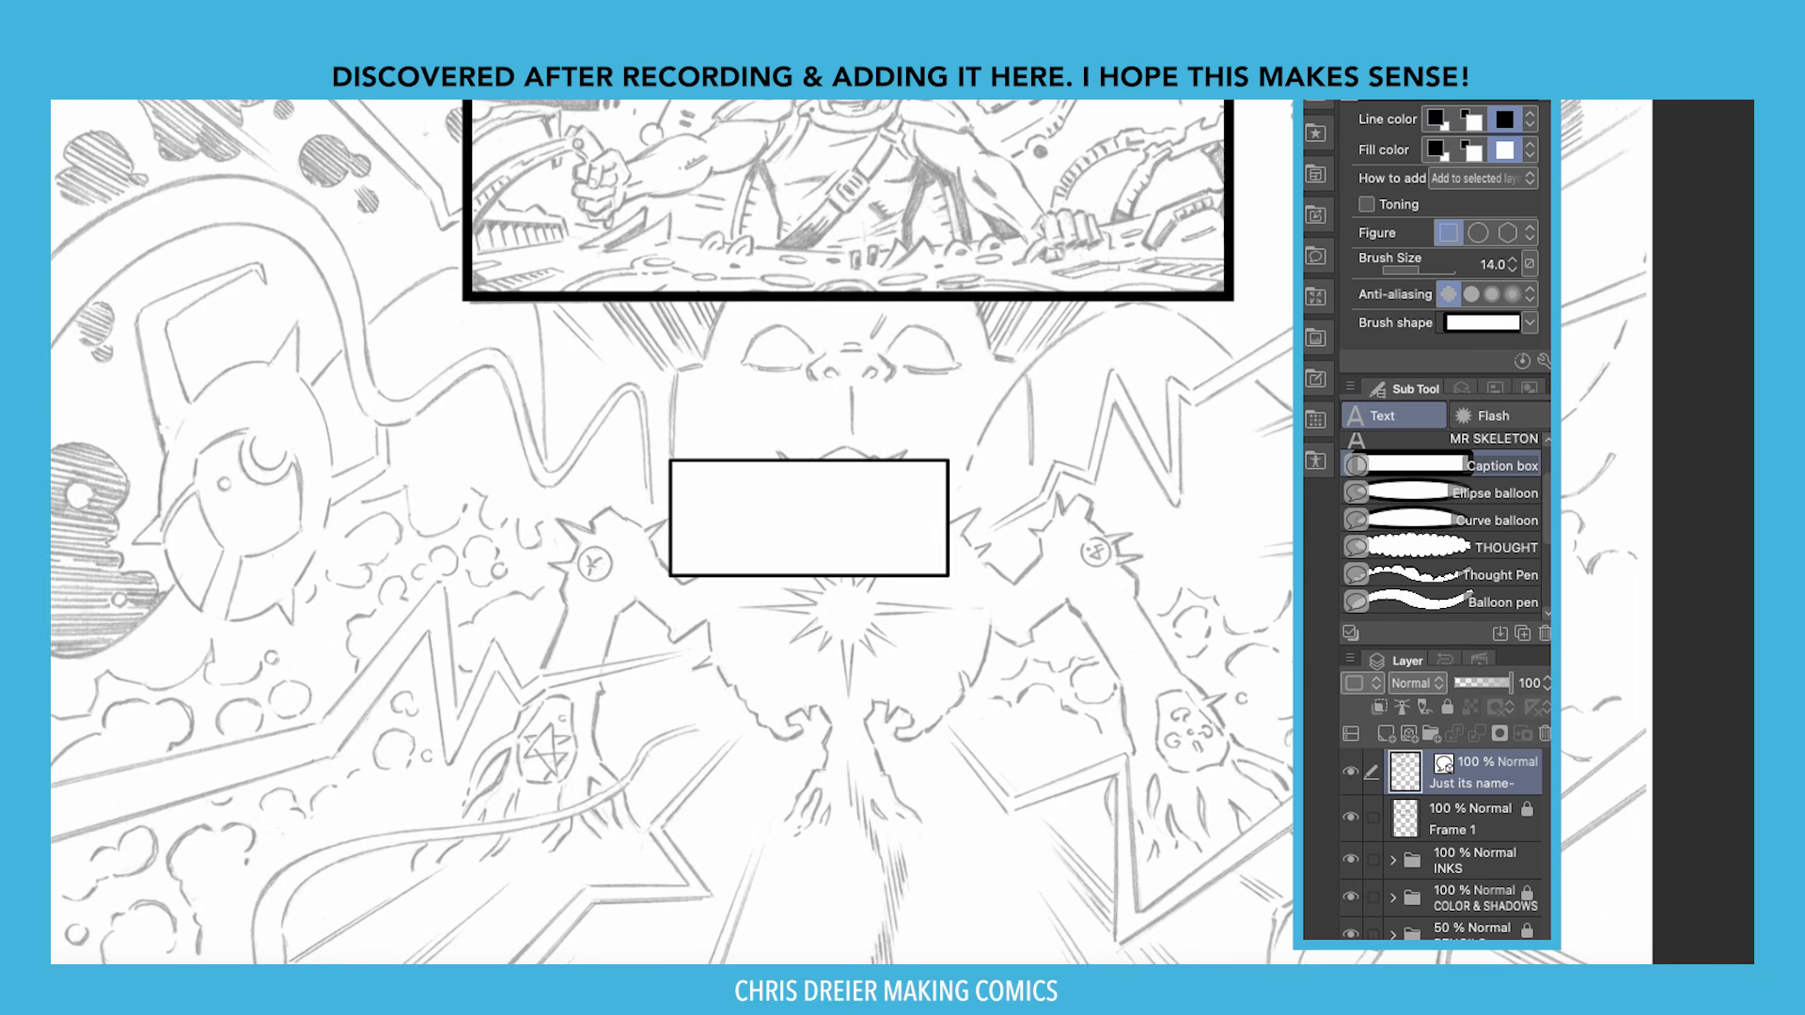
Fill the box with 'THE MASSIVE DEVICE ACTIVATED. ENERGY COILED AND SPARKED. RUNES GLOWED.' in Plot Holes.
scroll(1544, 587, "down", 5)
left_click(1433, 559)
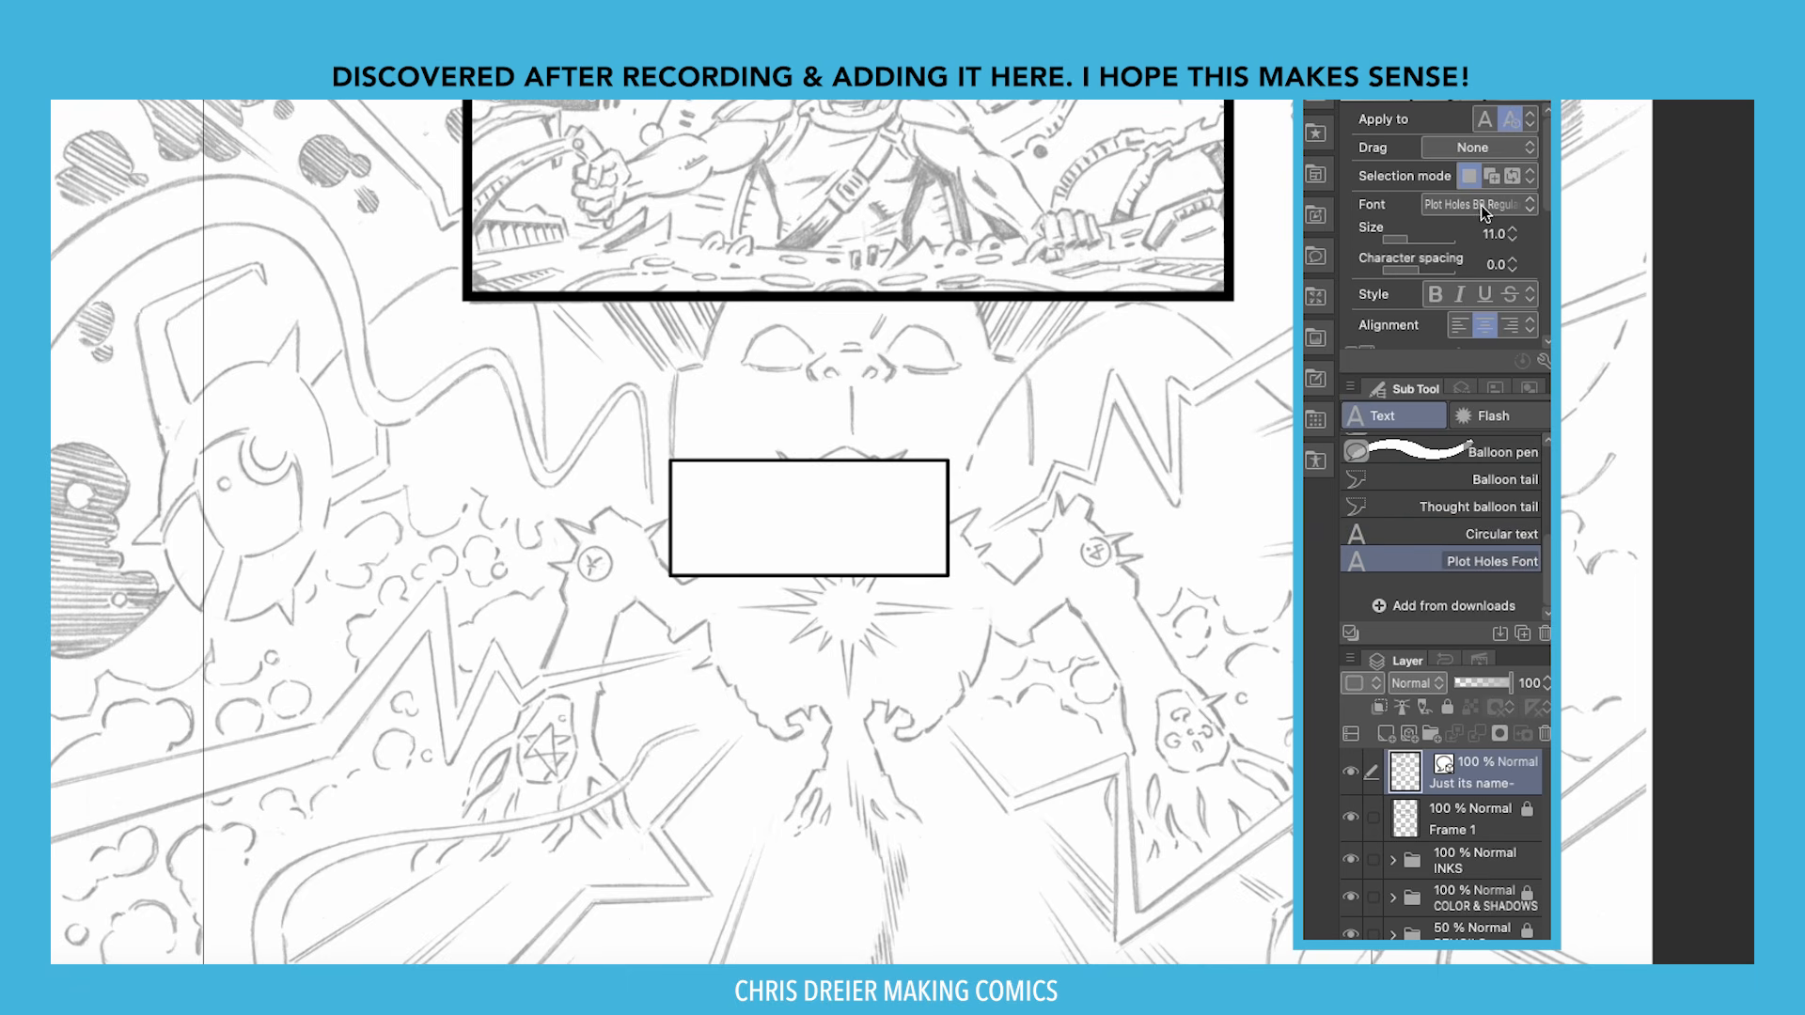
scroll(1448, 225, "down", 3)
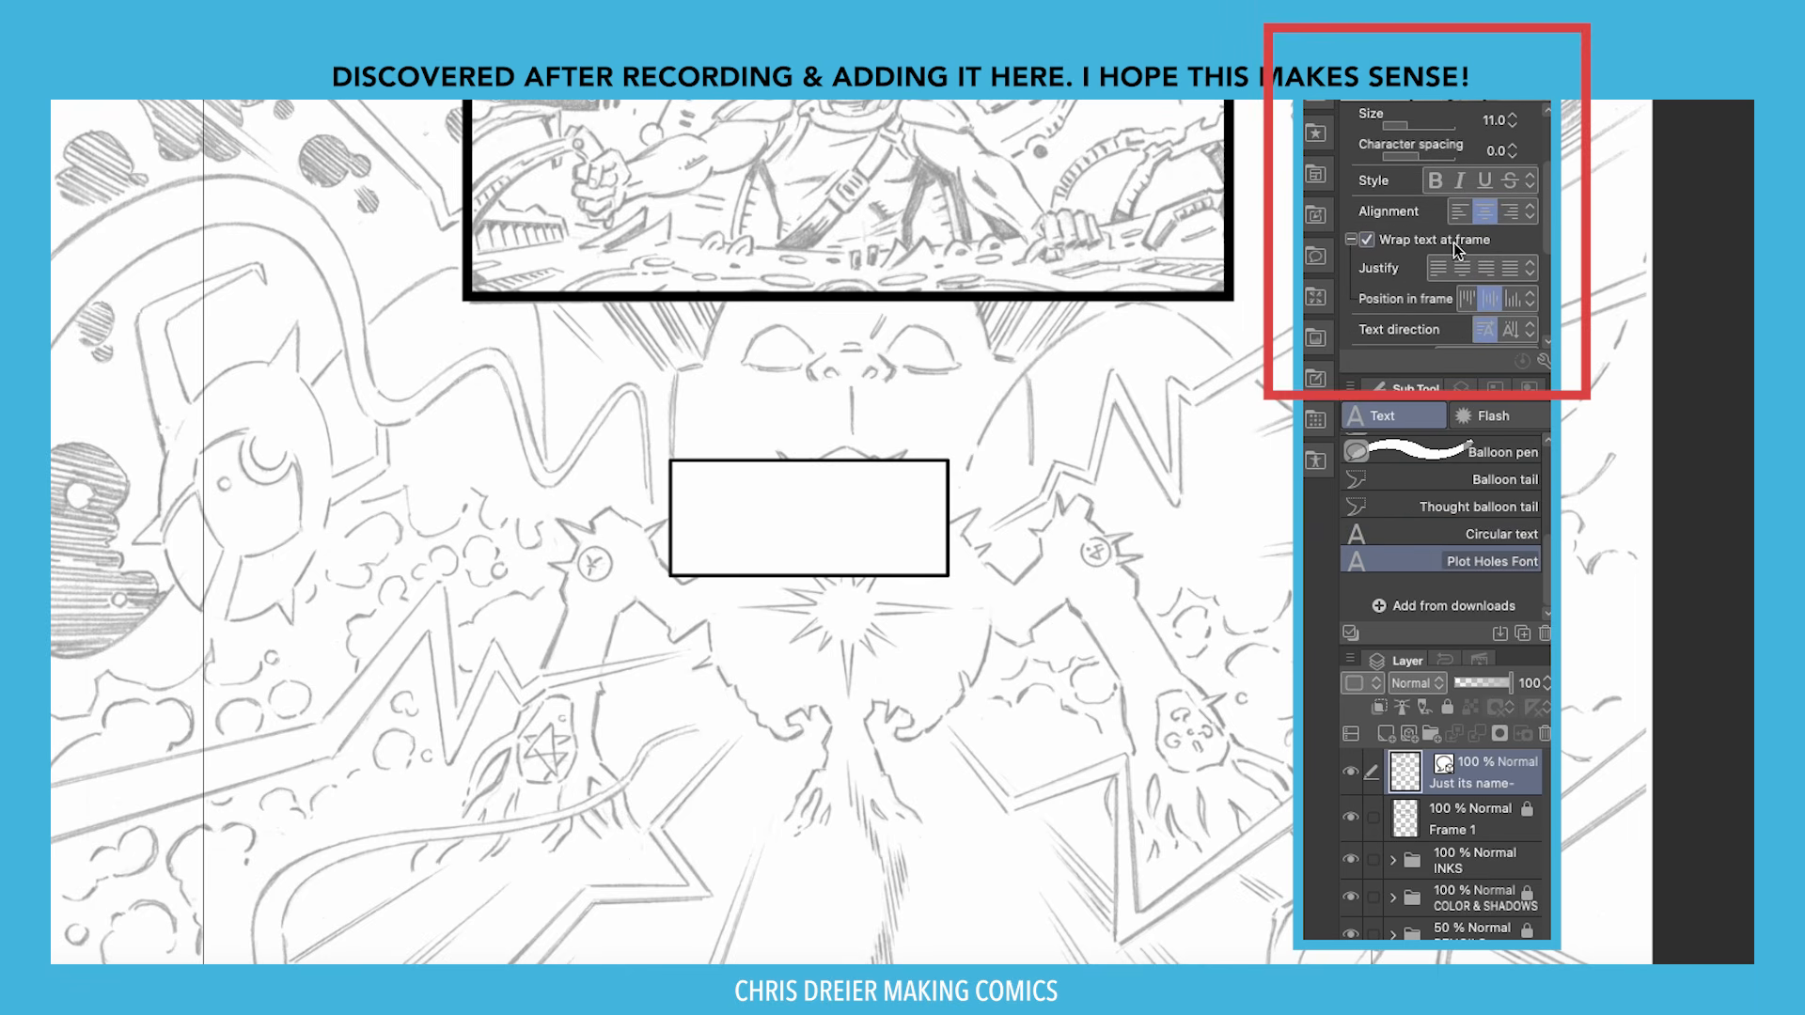
left_click(749, 500)
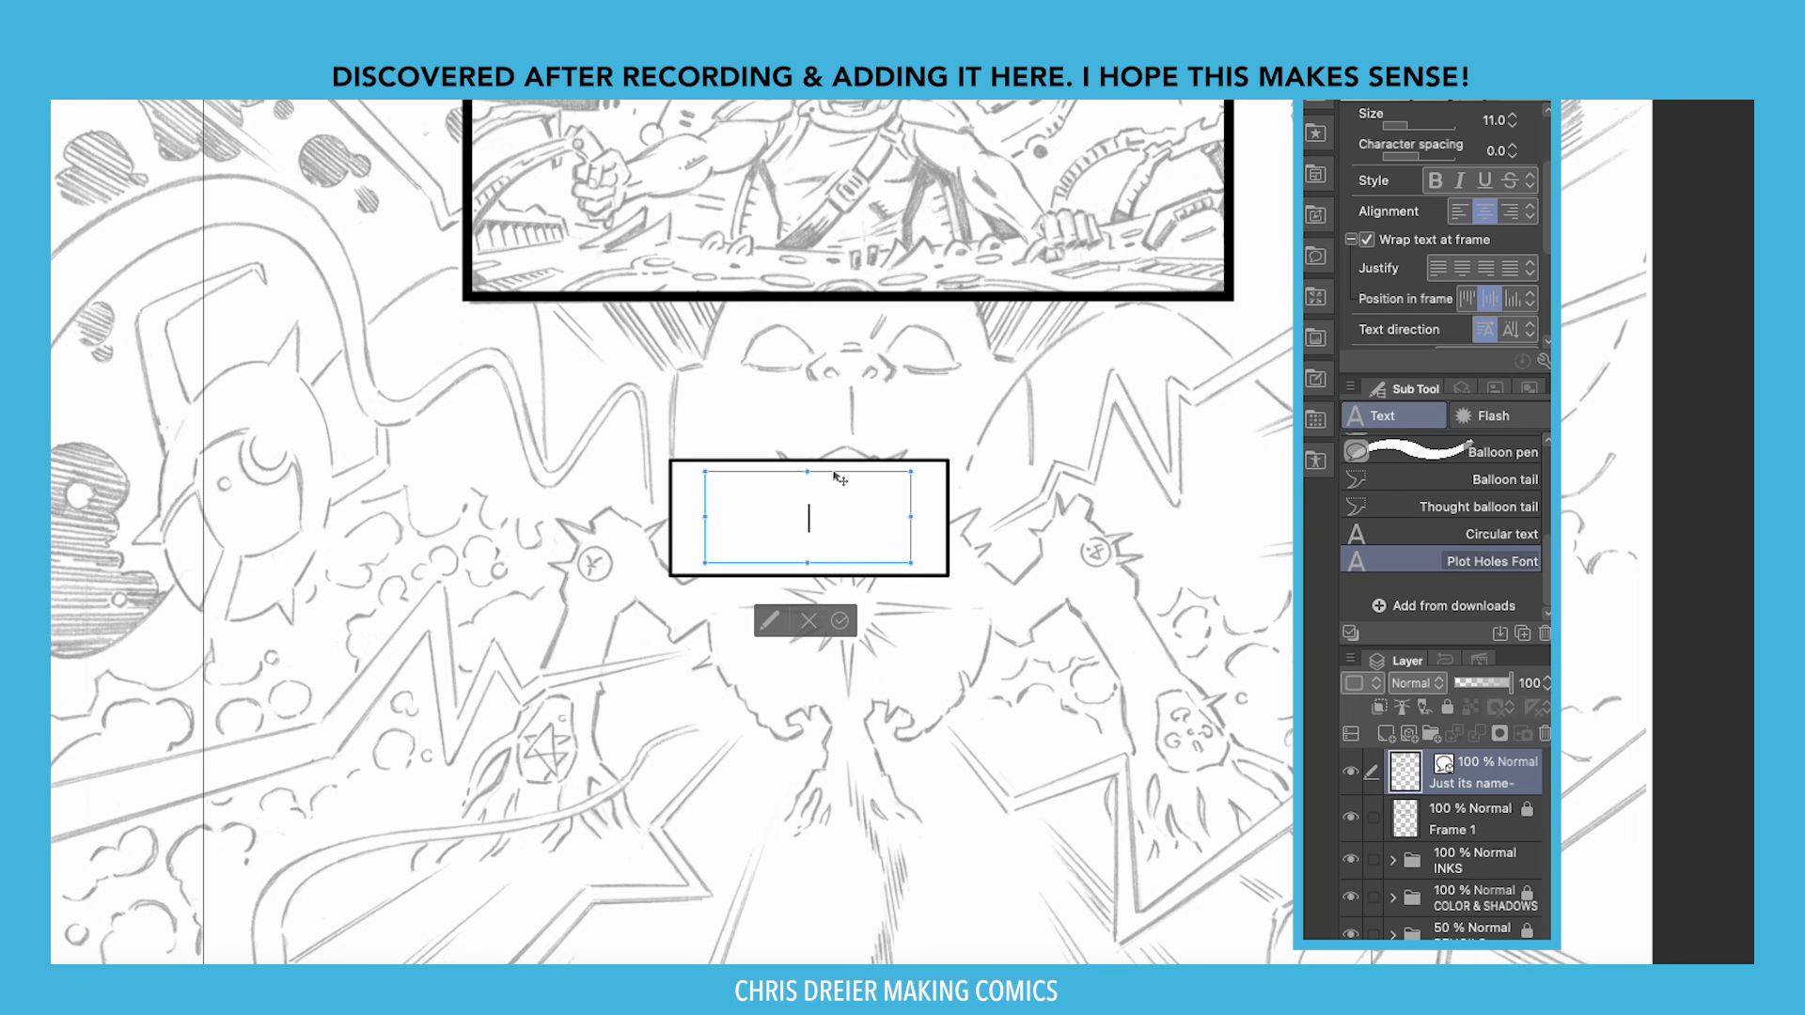
type("DEVICE ACTIVATED. ENERGY COILED AND SPARKED.")
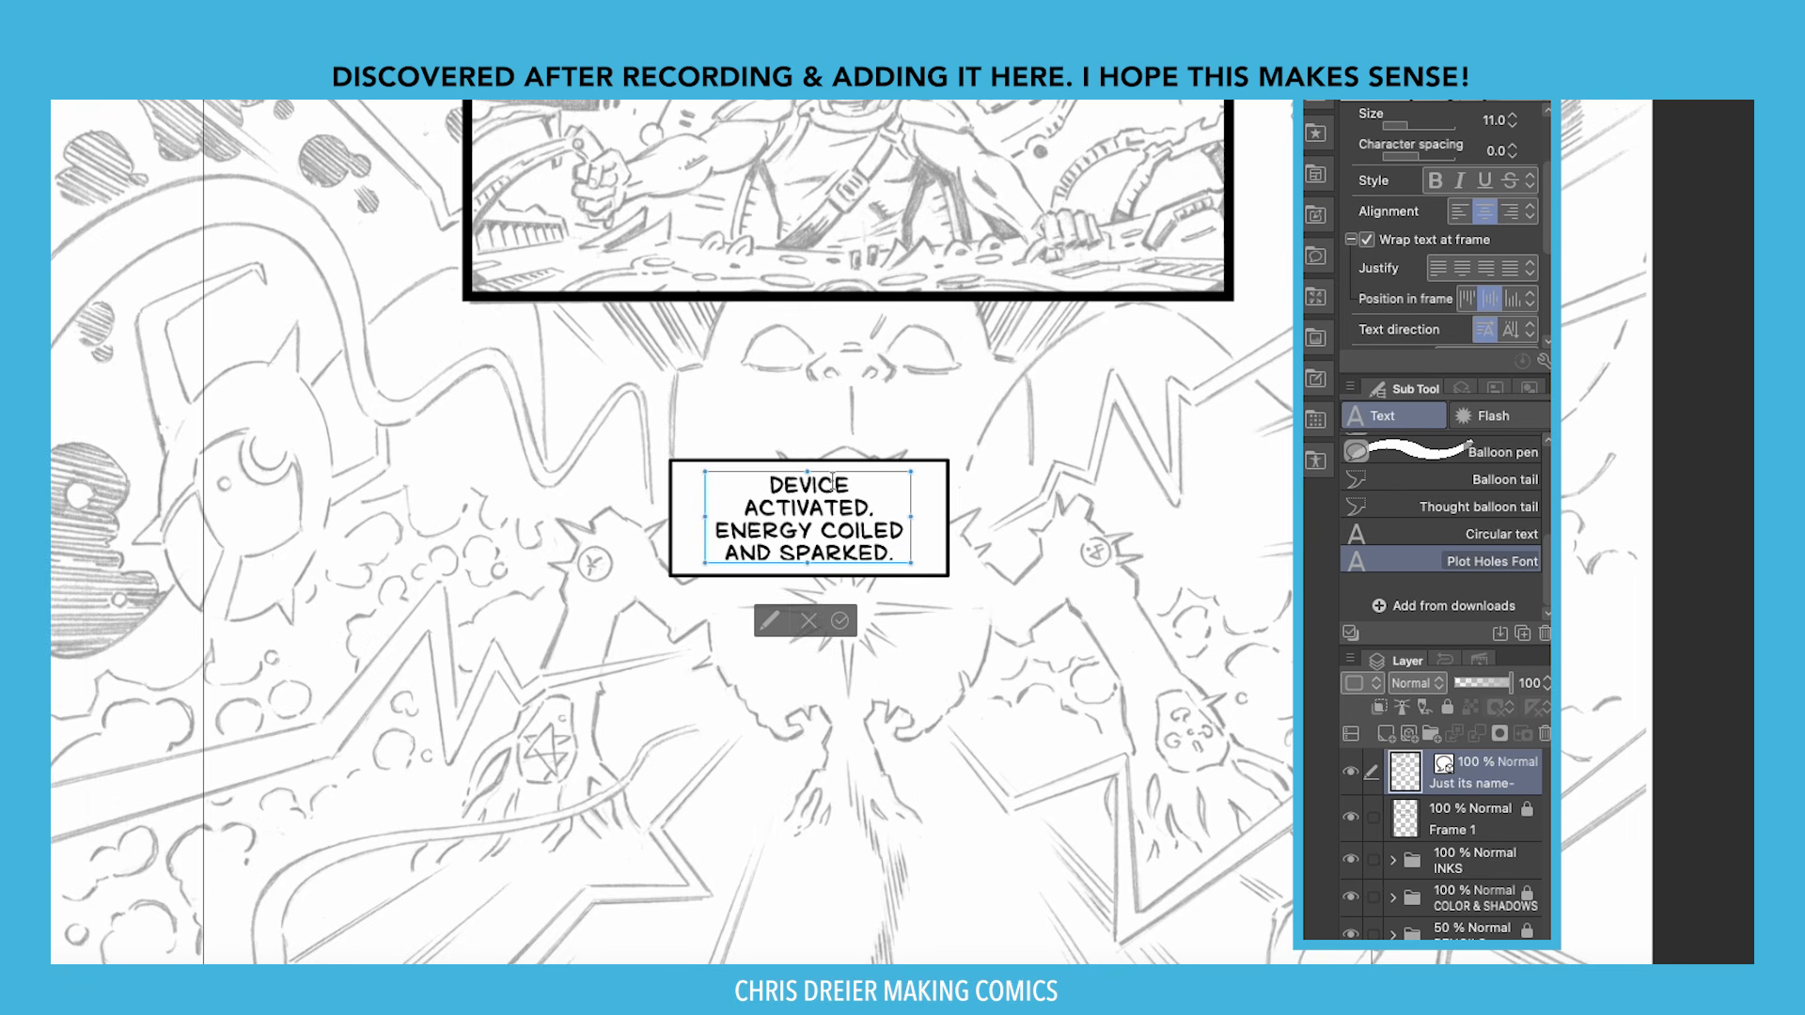
key("o")
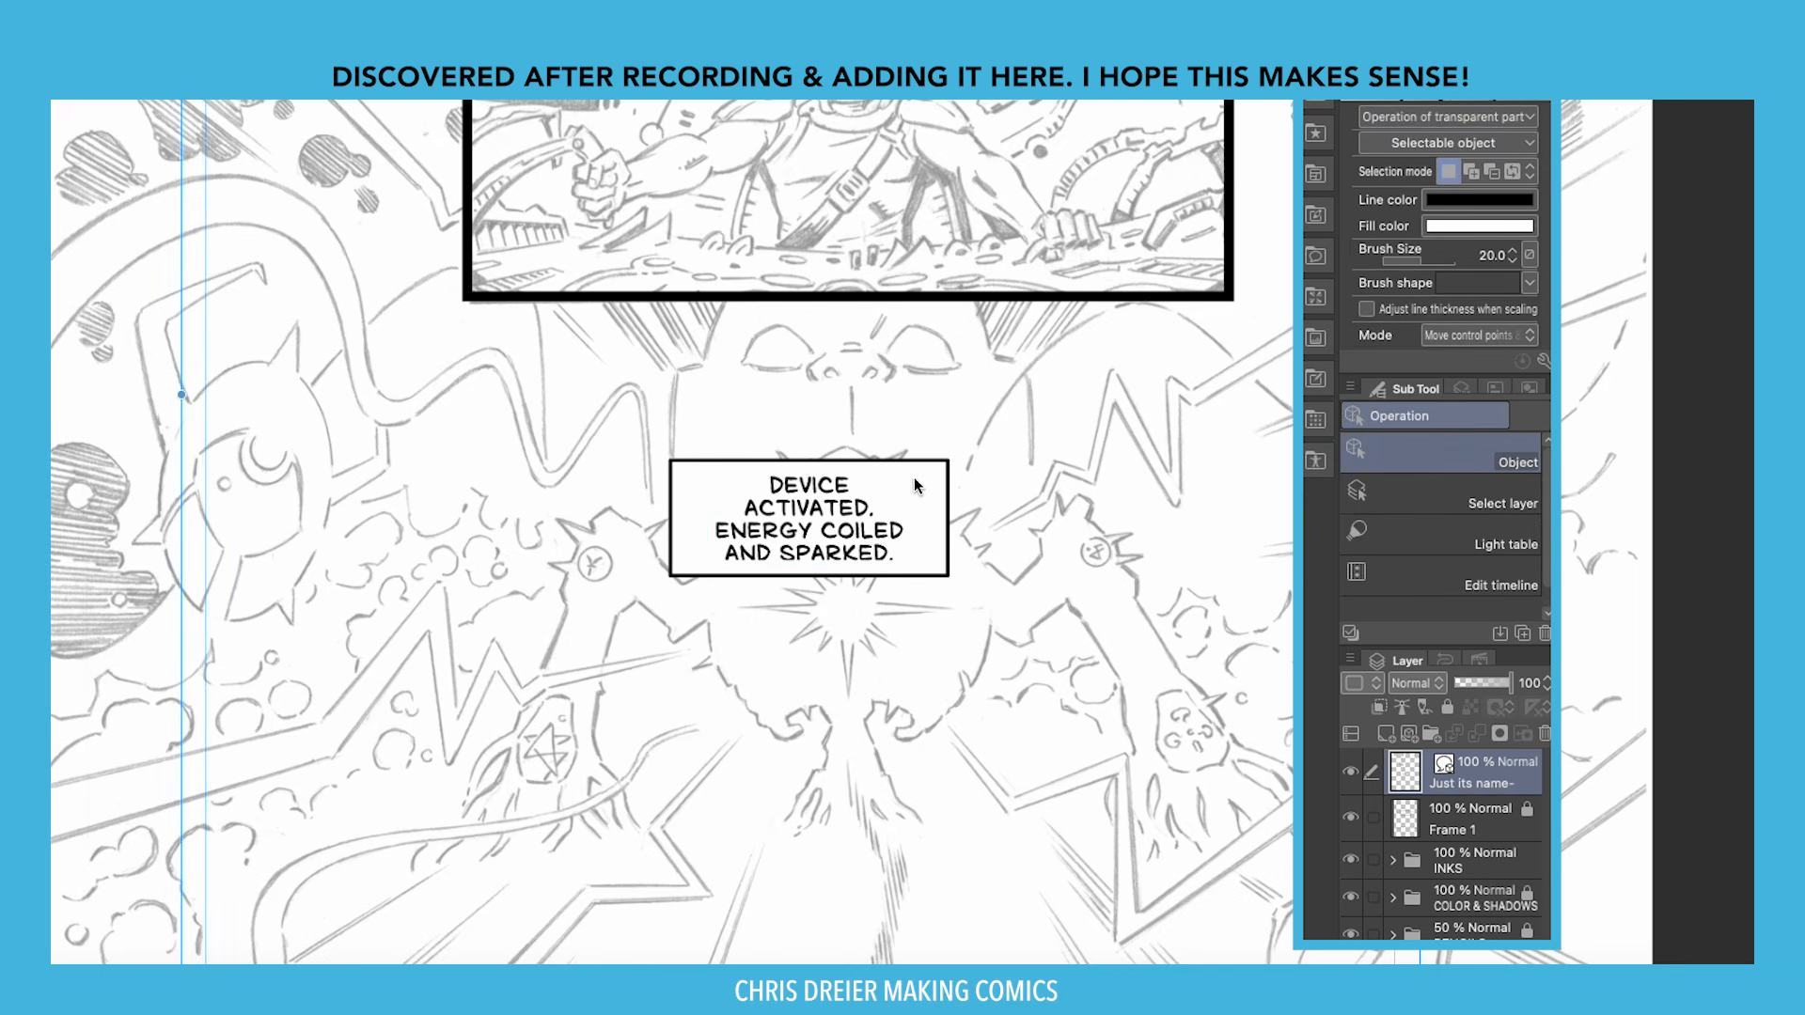
Make the caption box and its text frame taller so all lines show.
left_click(950, 491)
left_click_drag(809, 598, 809, 632)
left_click(806, 540)
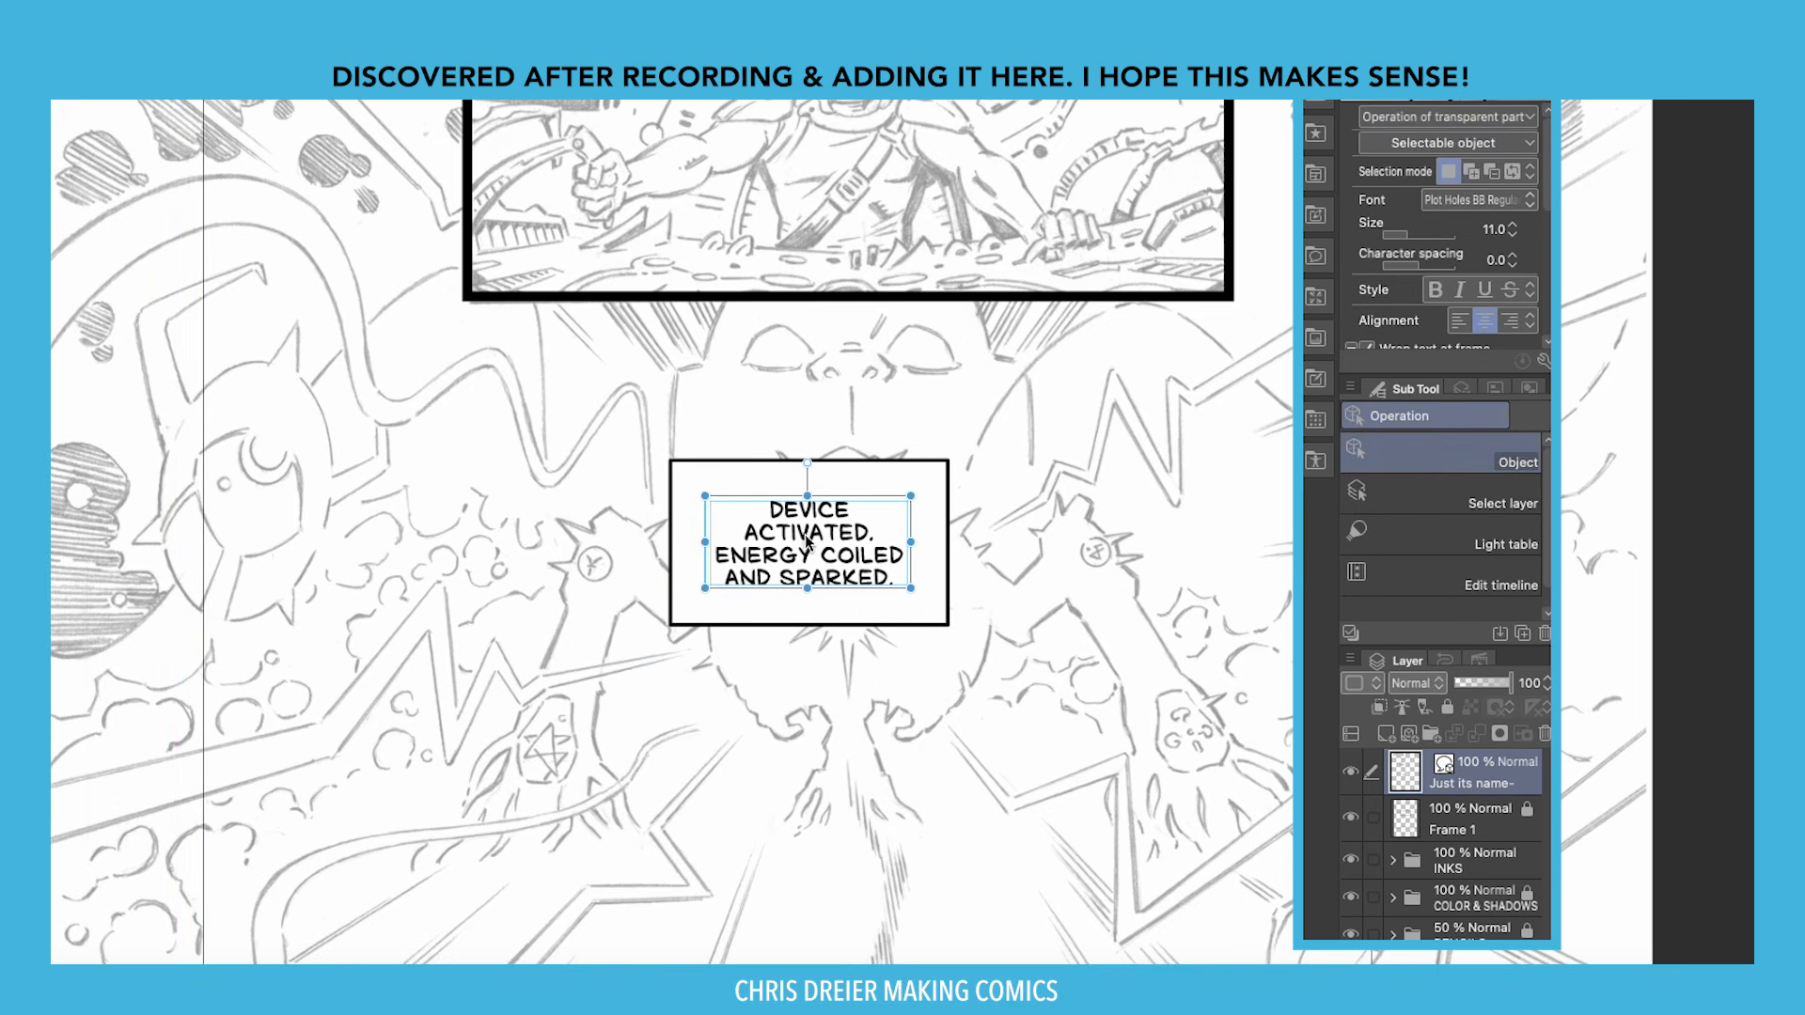
left_click_drag(807, 492, 807, 465)
left_click(703, 552)
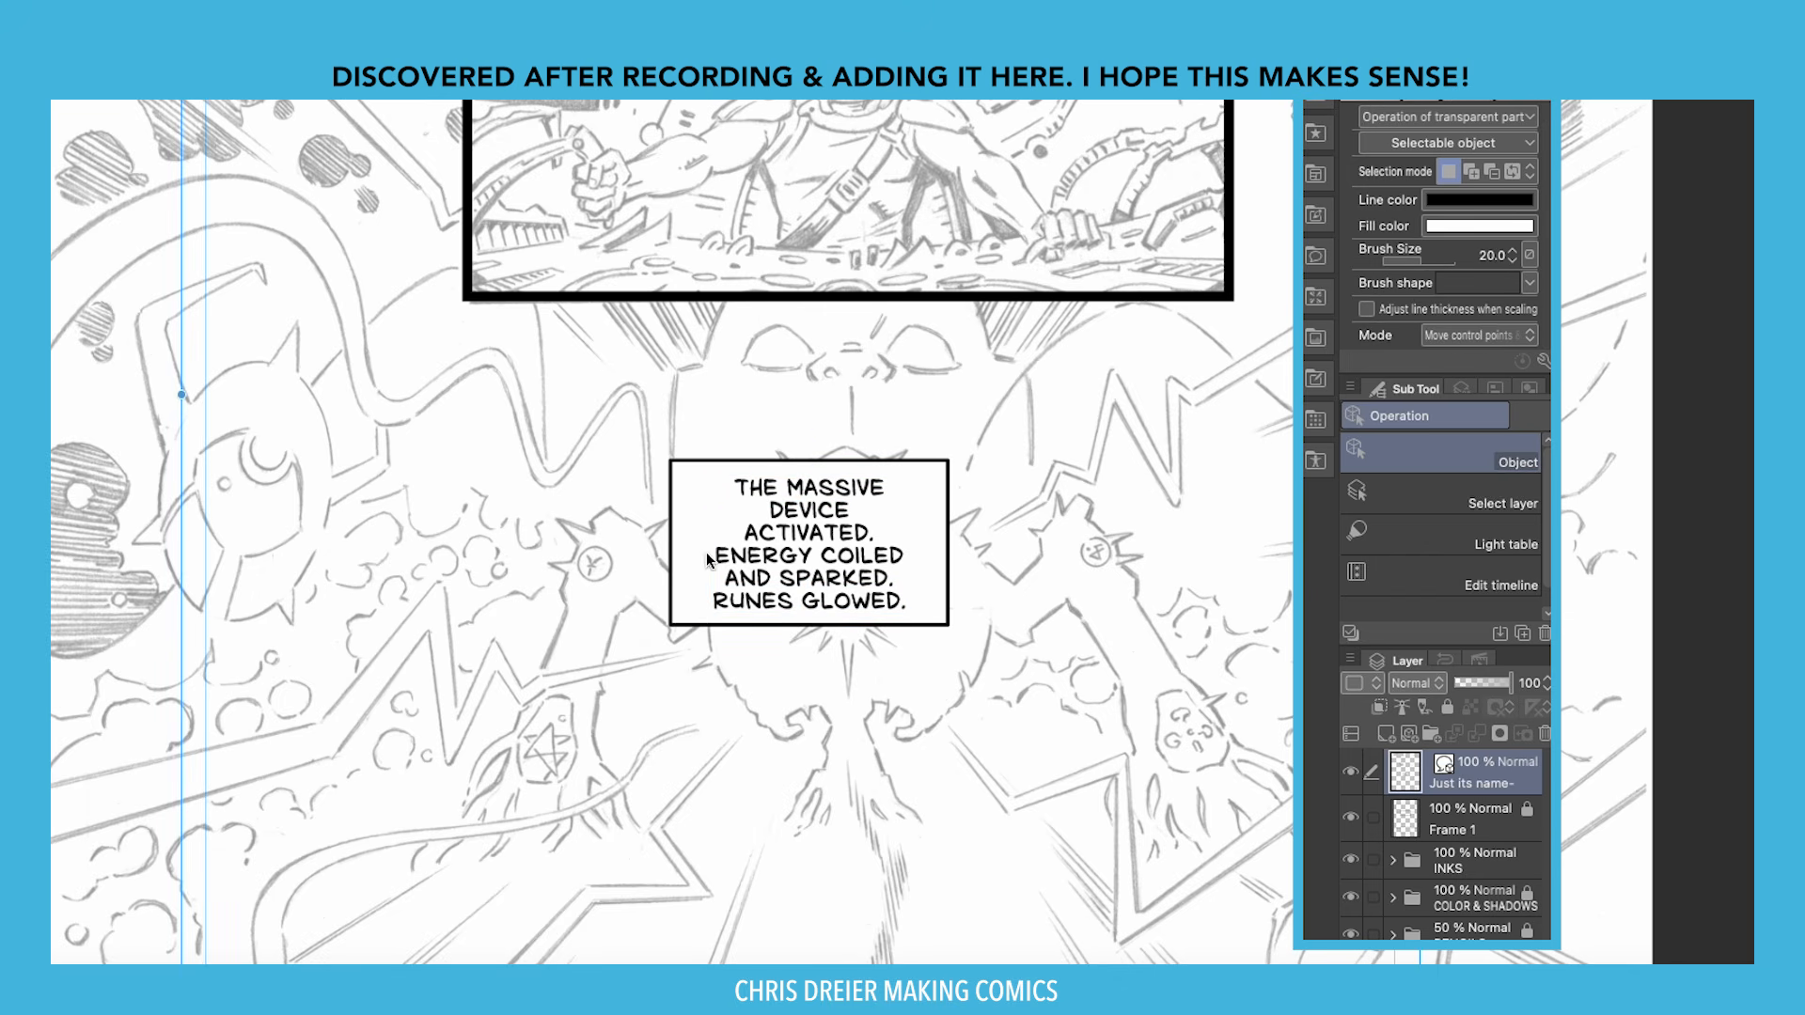
left_click(760, 555)
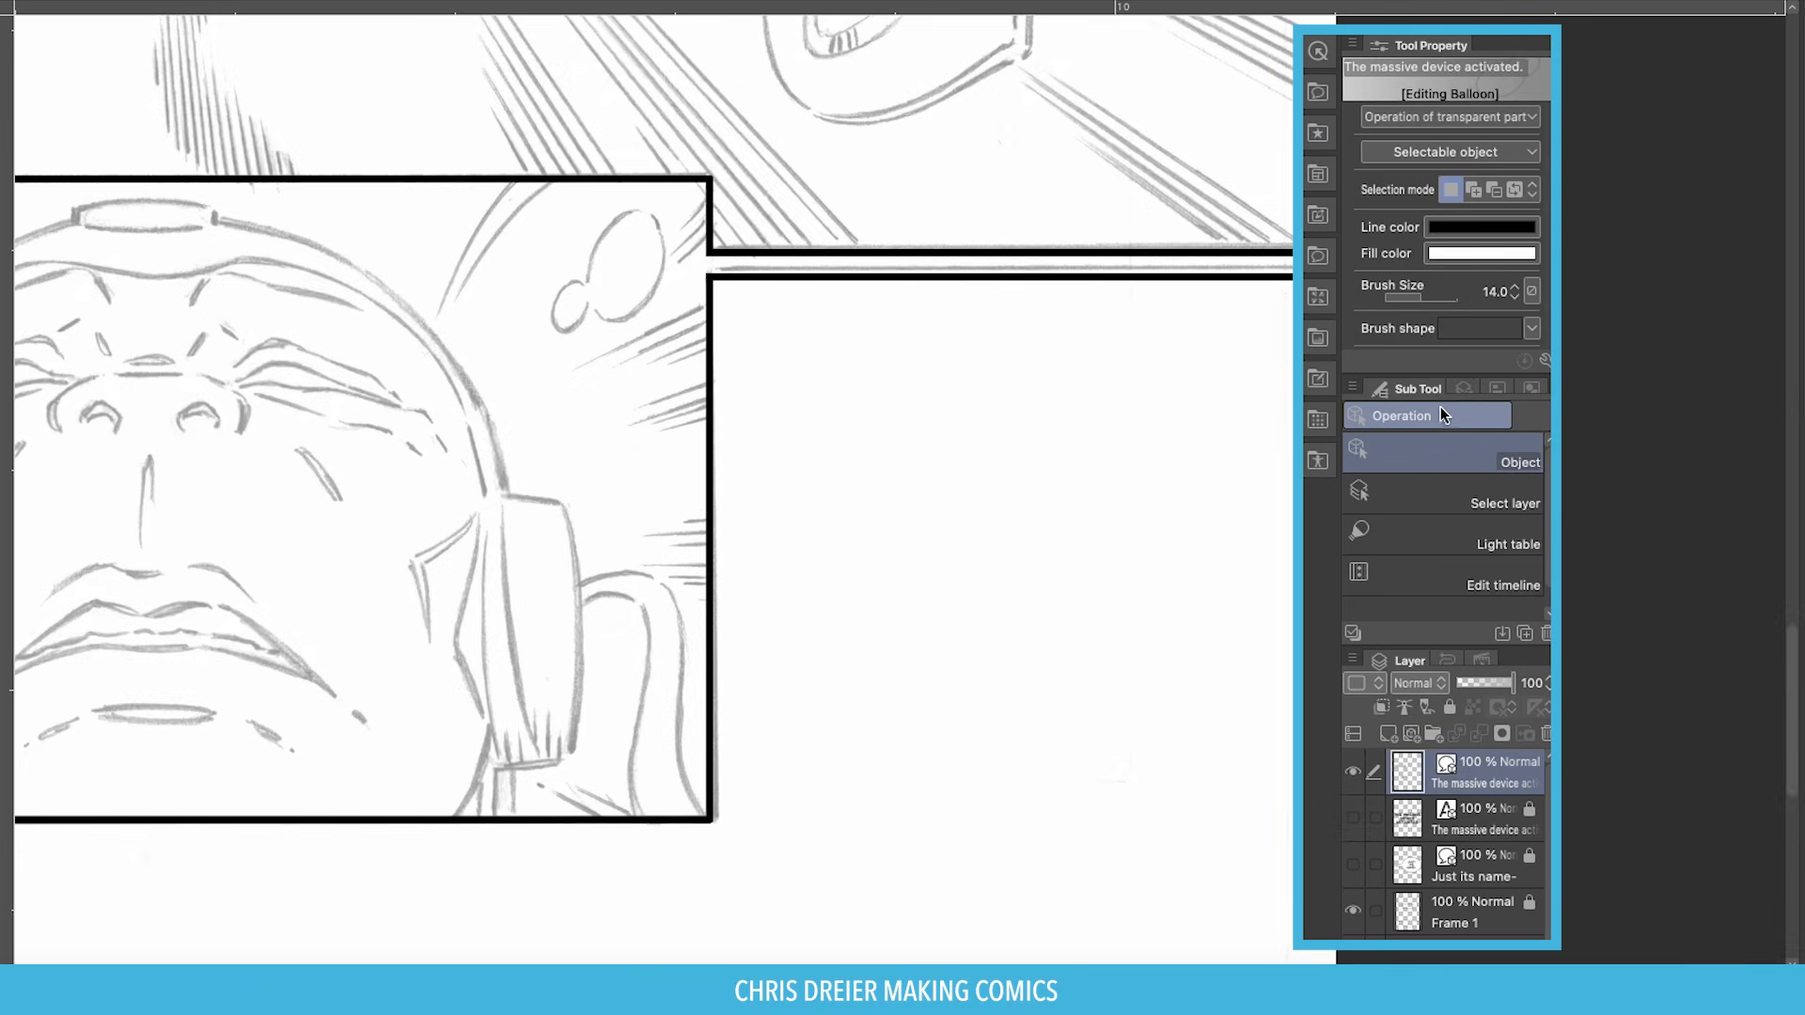
Draw a round ellipse balloon in the empty right-hand panel.
key("t")
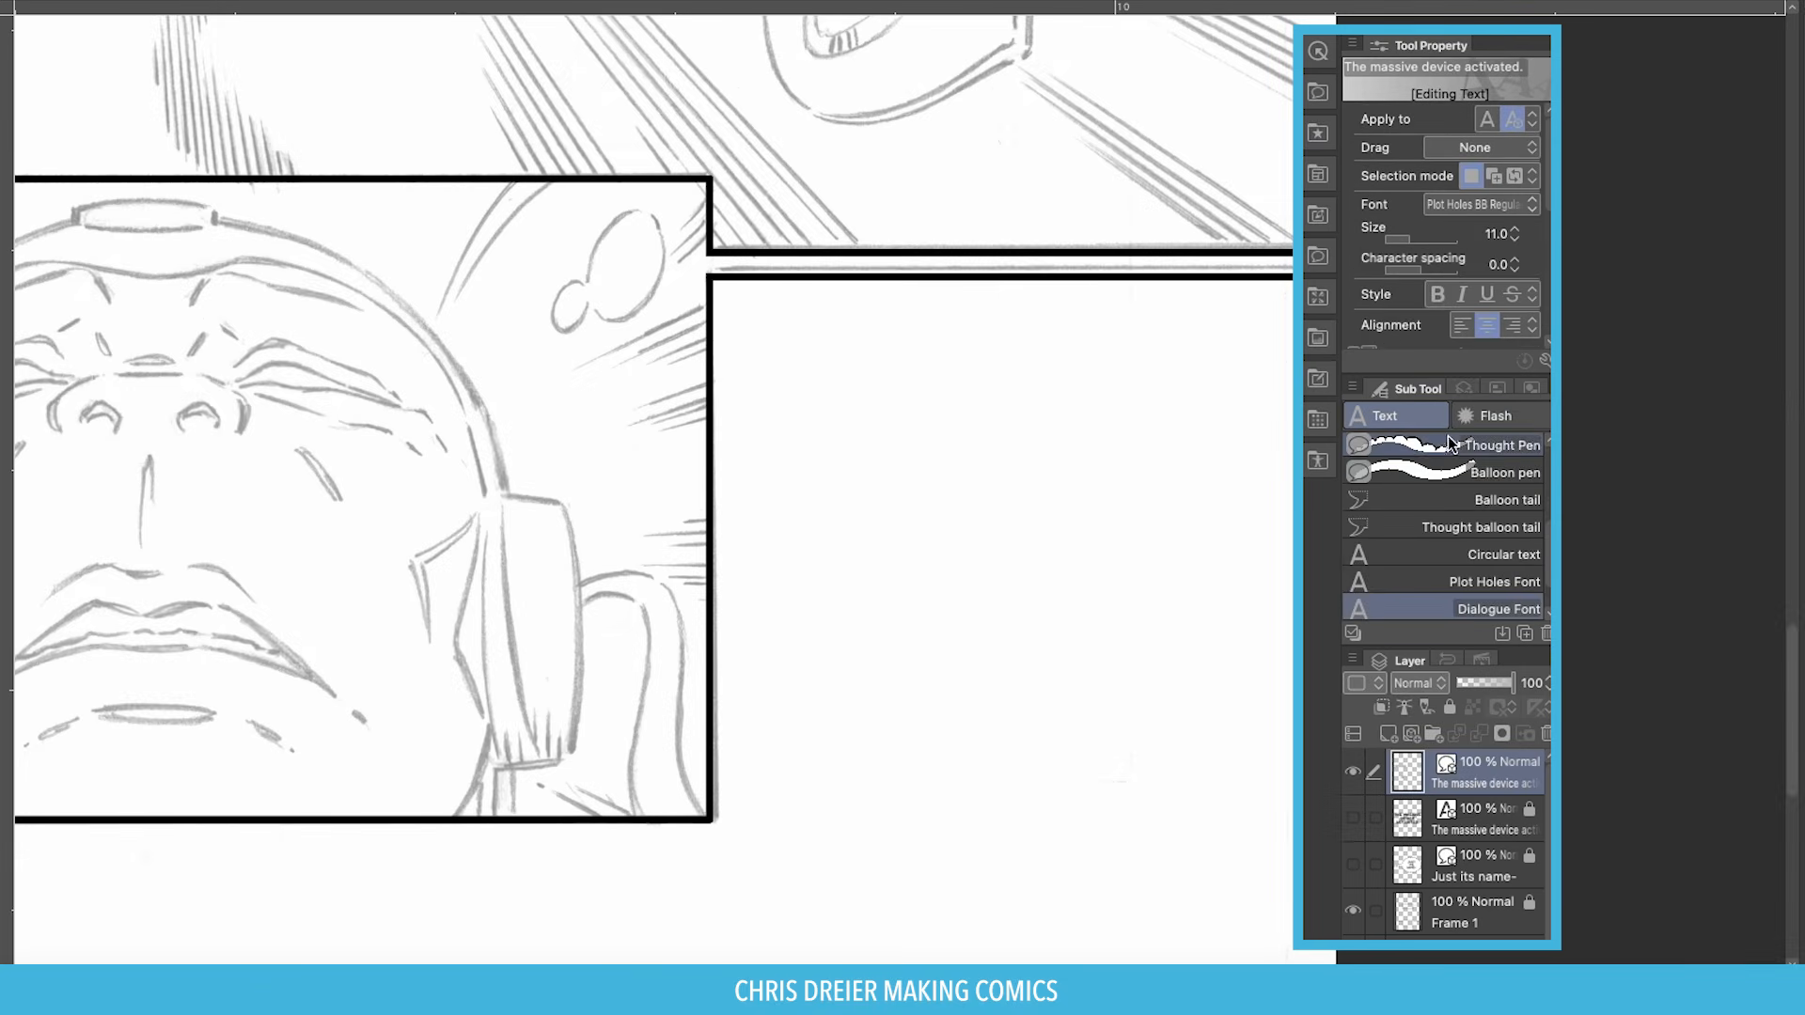
scroll(1419, 508, "up", 5)
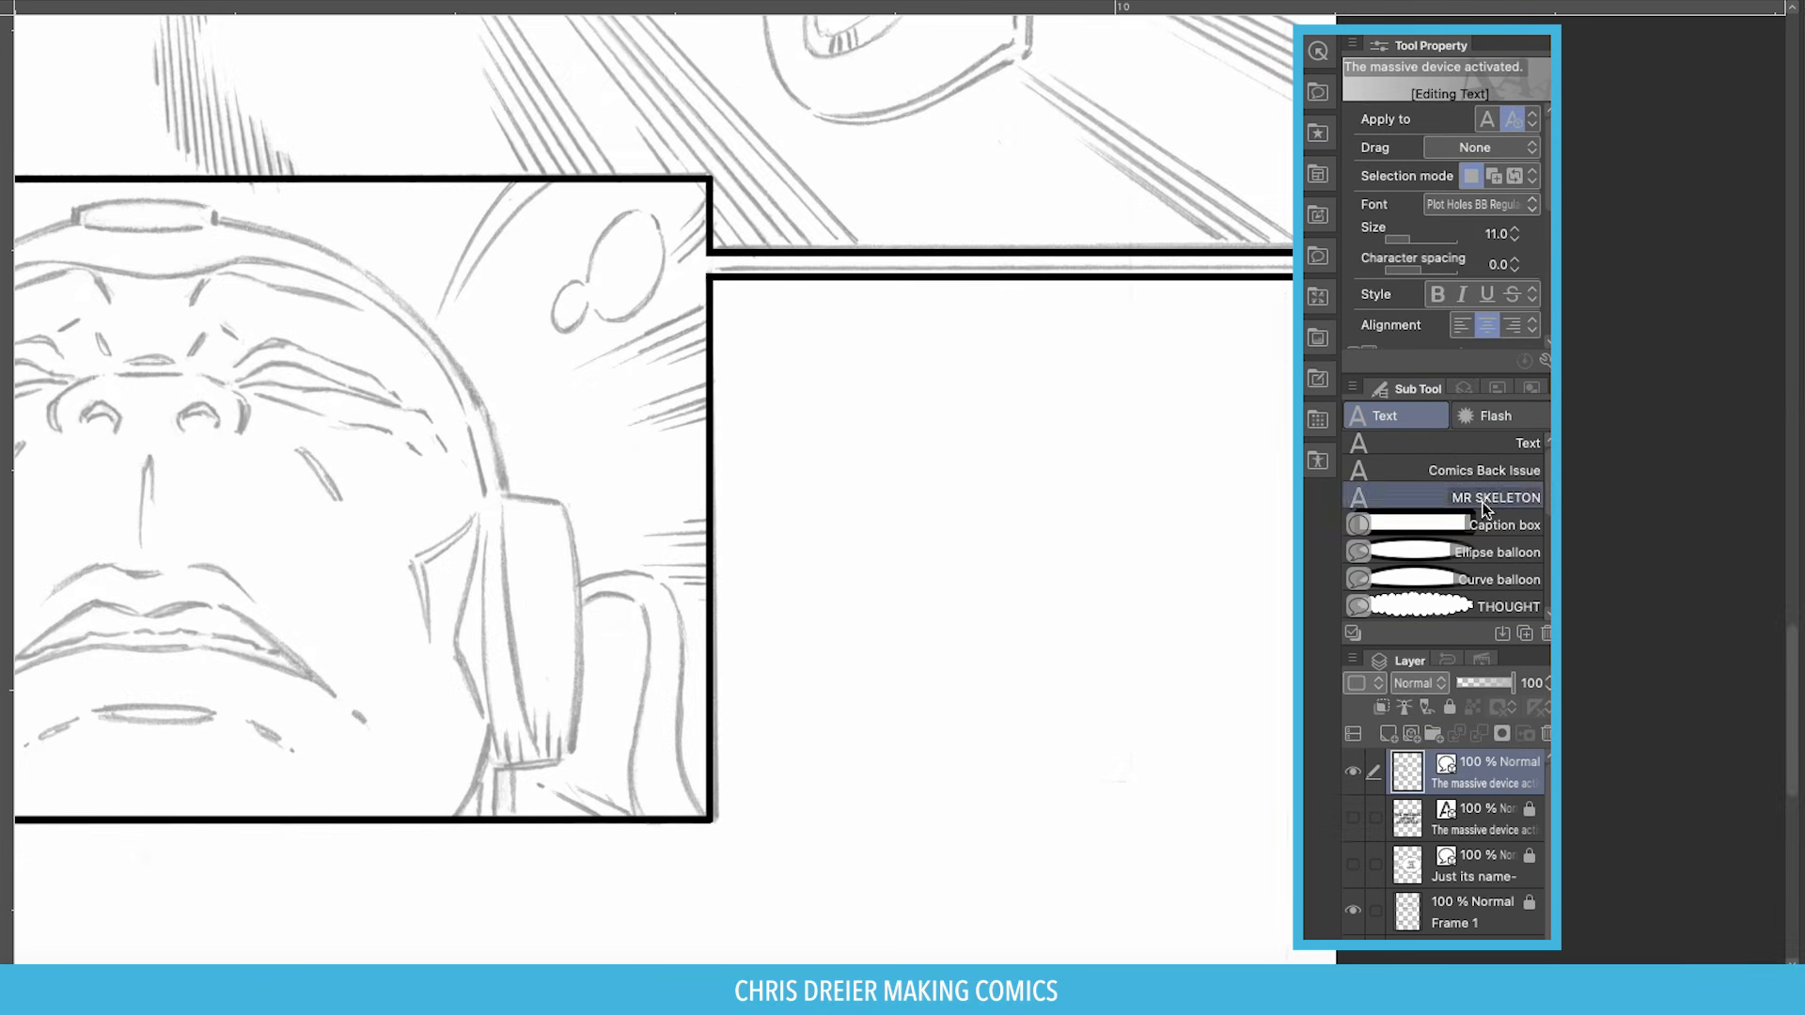
left_click(1399, 550)
left_click_drag(811, 425, 1068, 695)
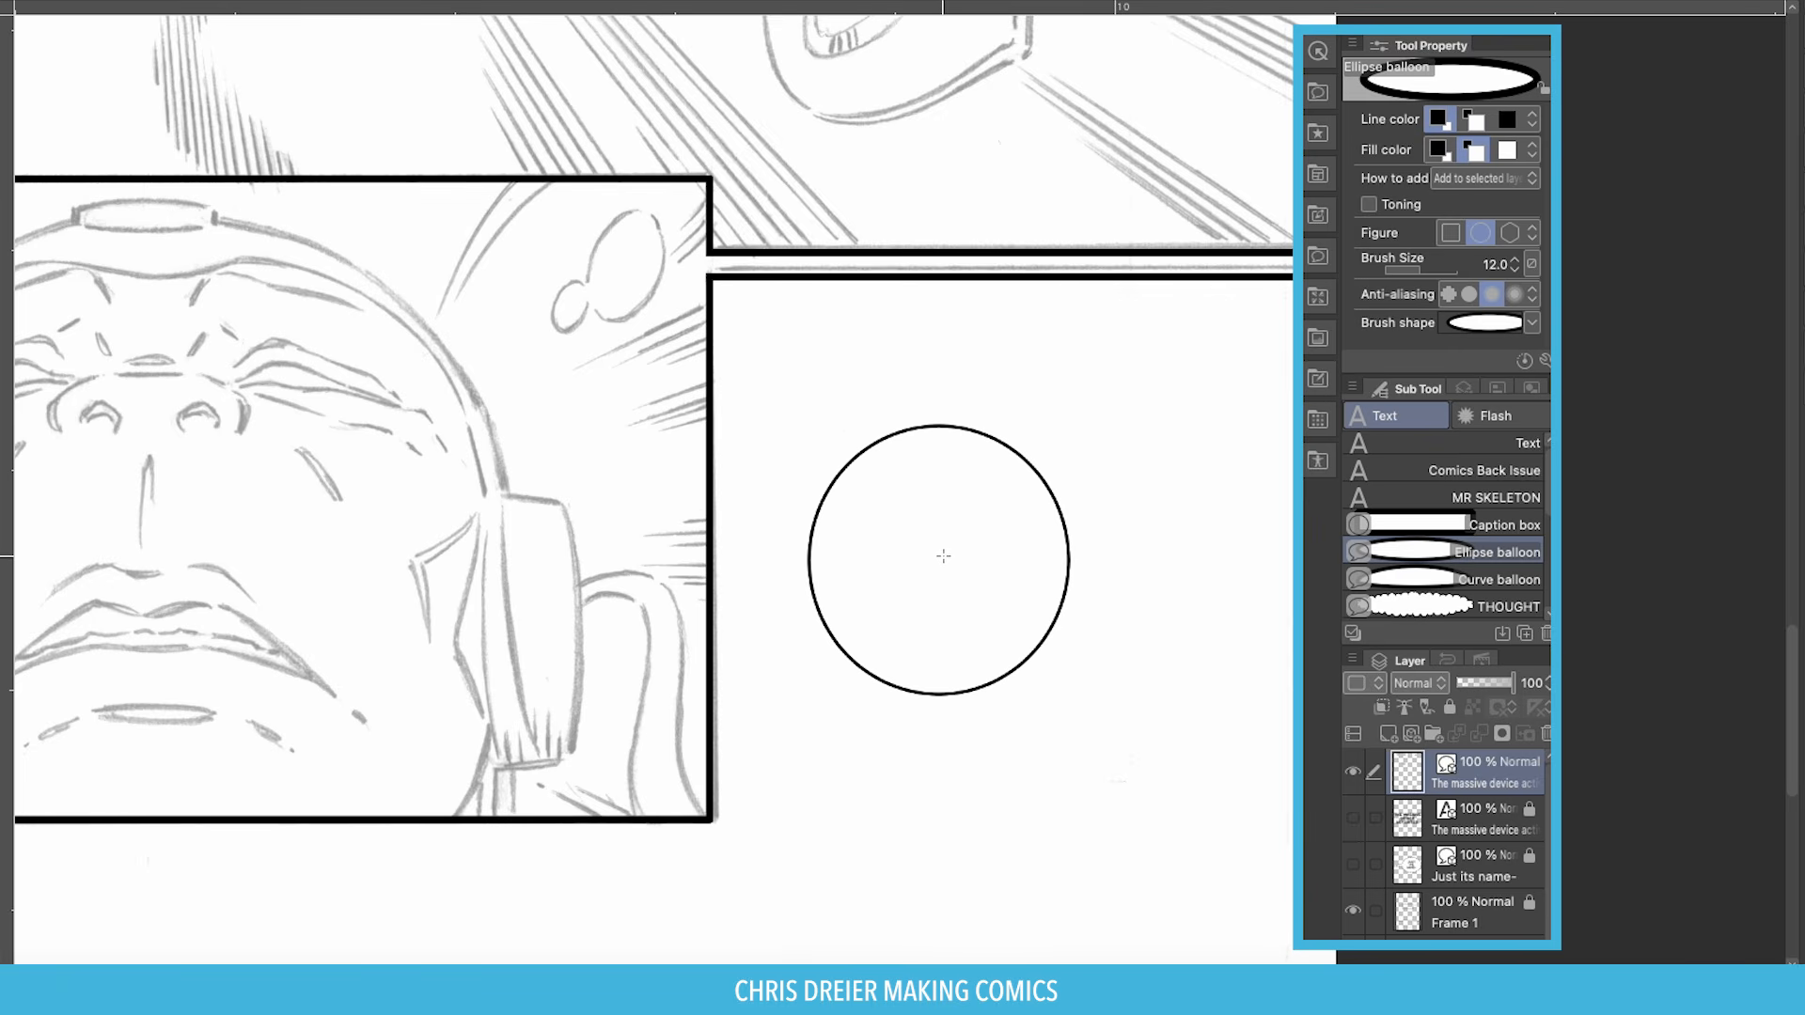
Thicken the round balloon's outline to brush size 14 and bring up the balloon materials.
key("o")
left_click(907, 434)
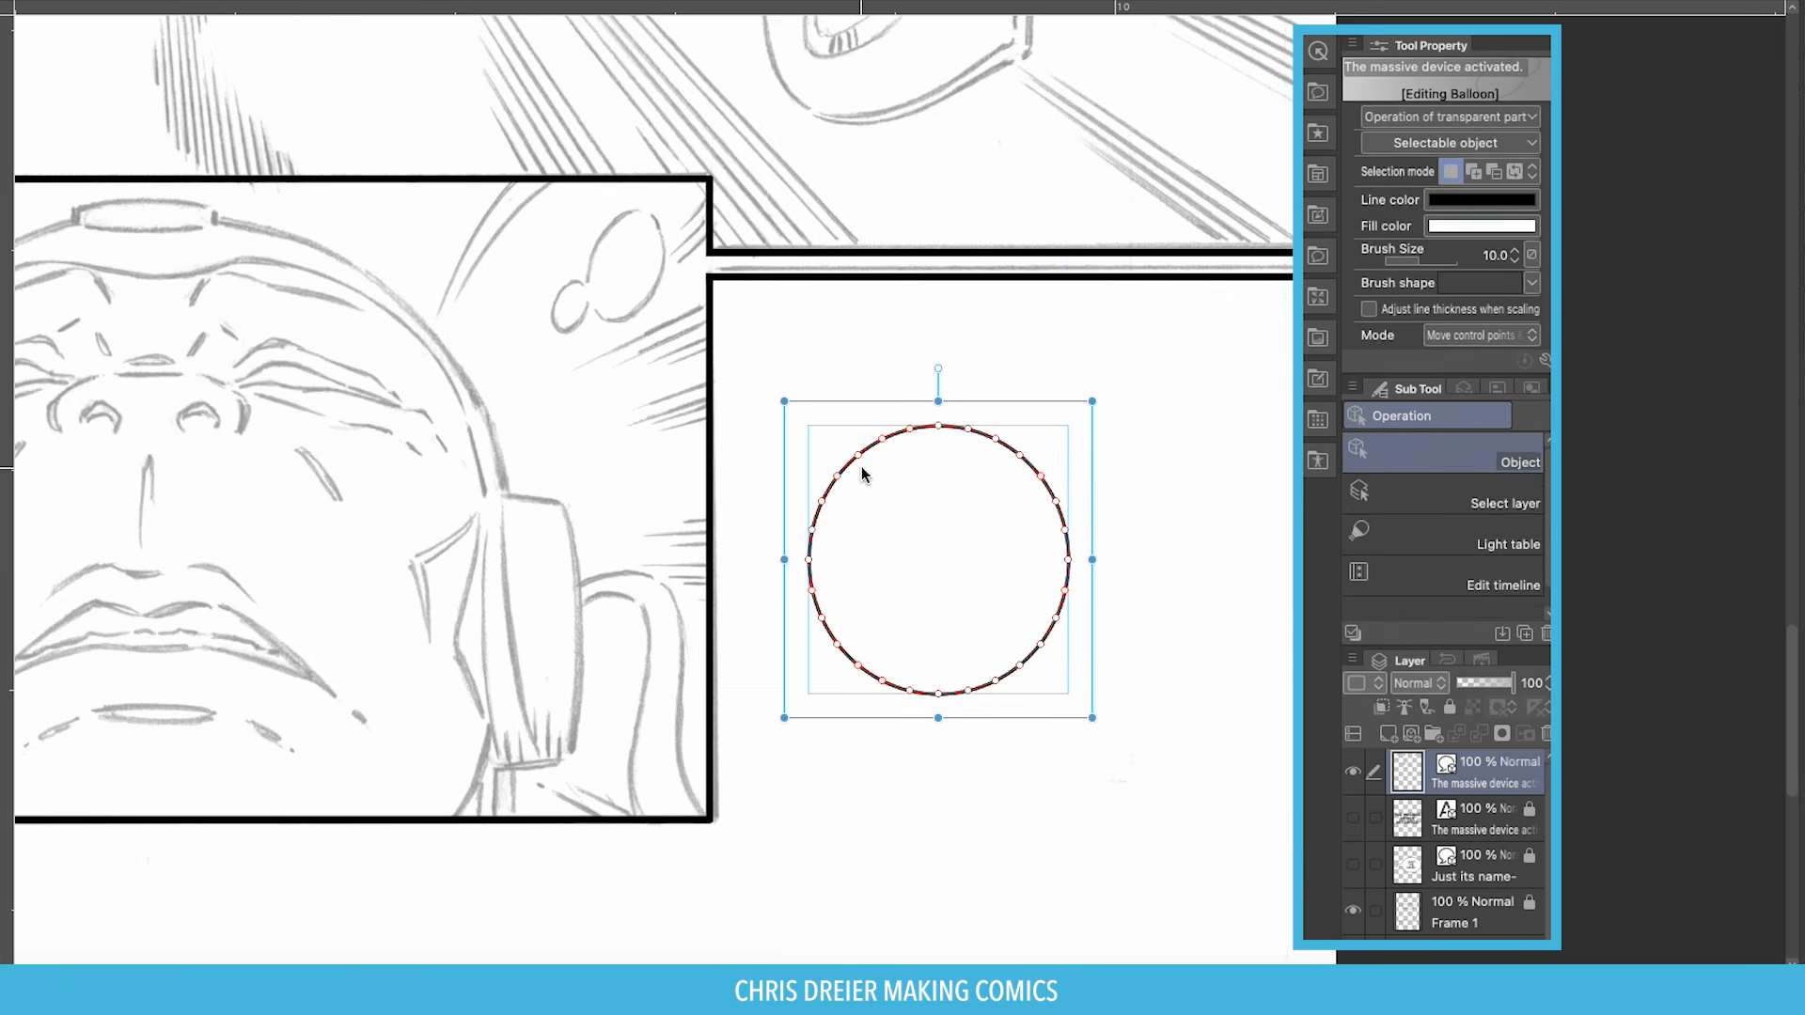
key("]")
key("]")
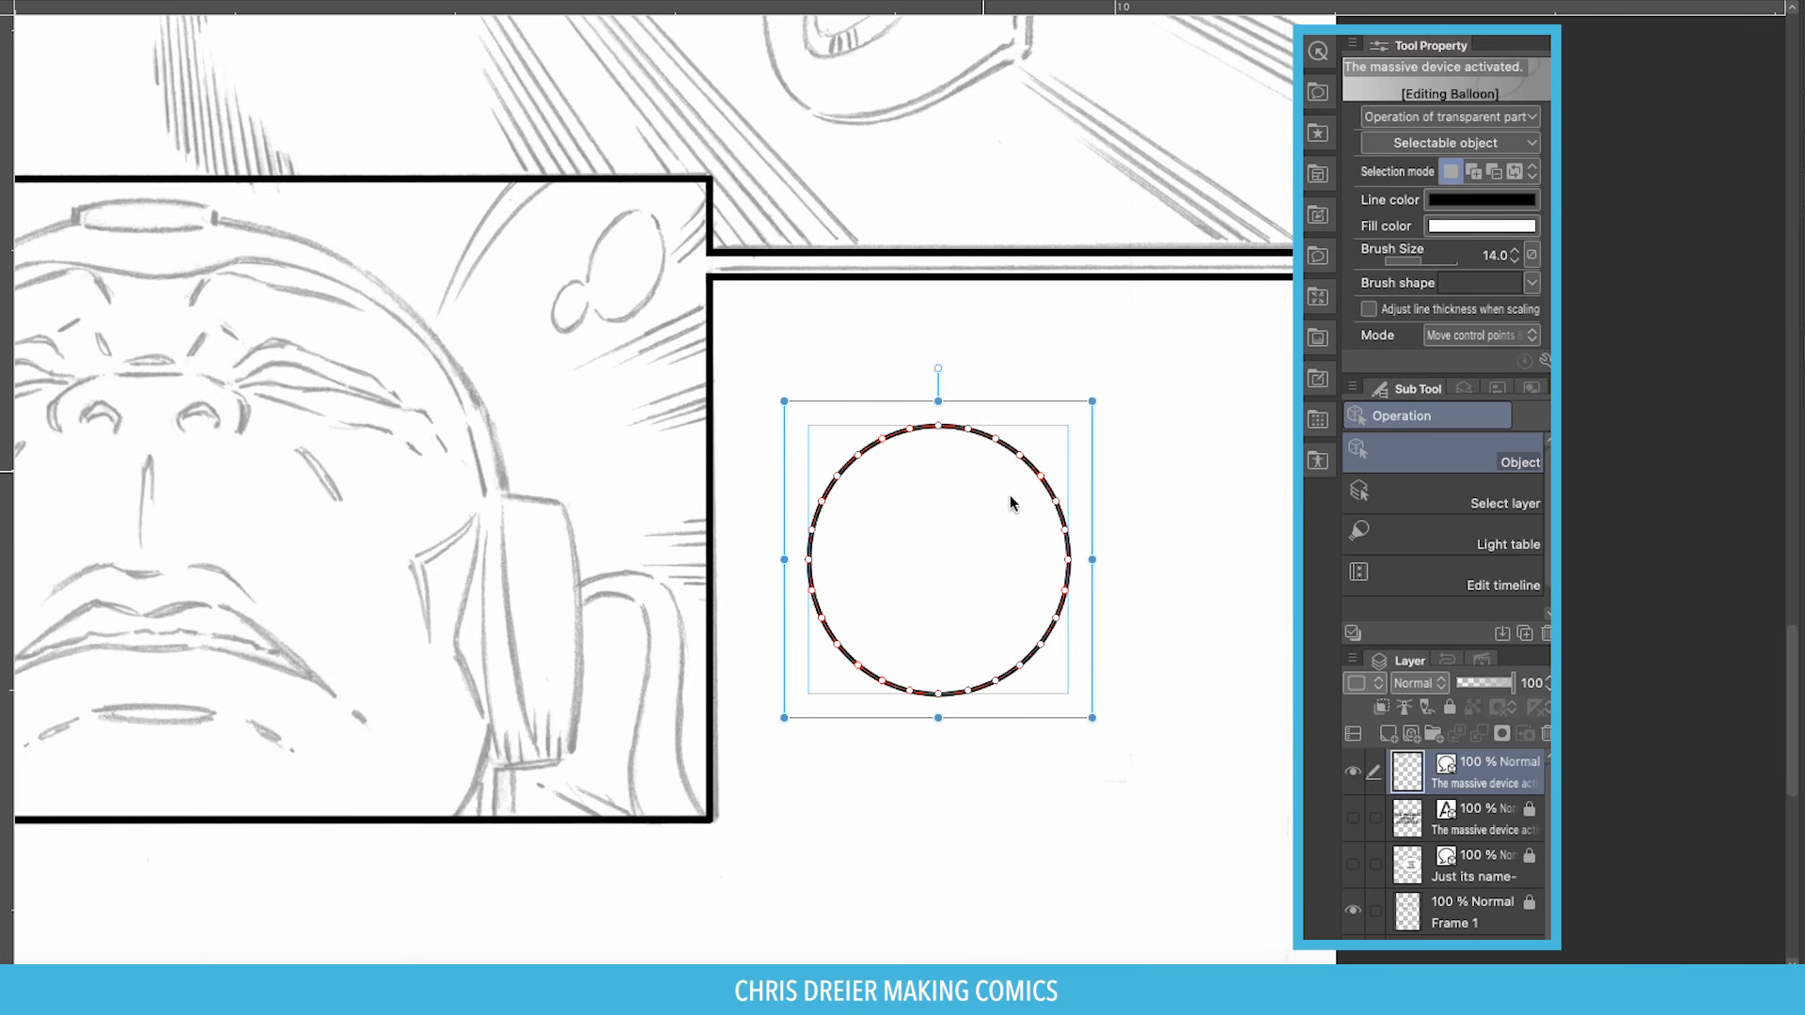
left_click(766, 330)
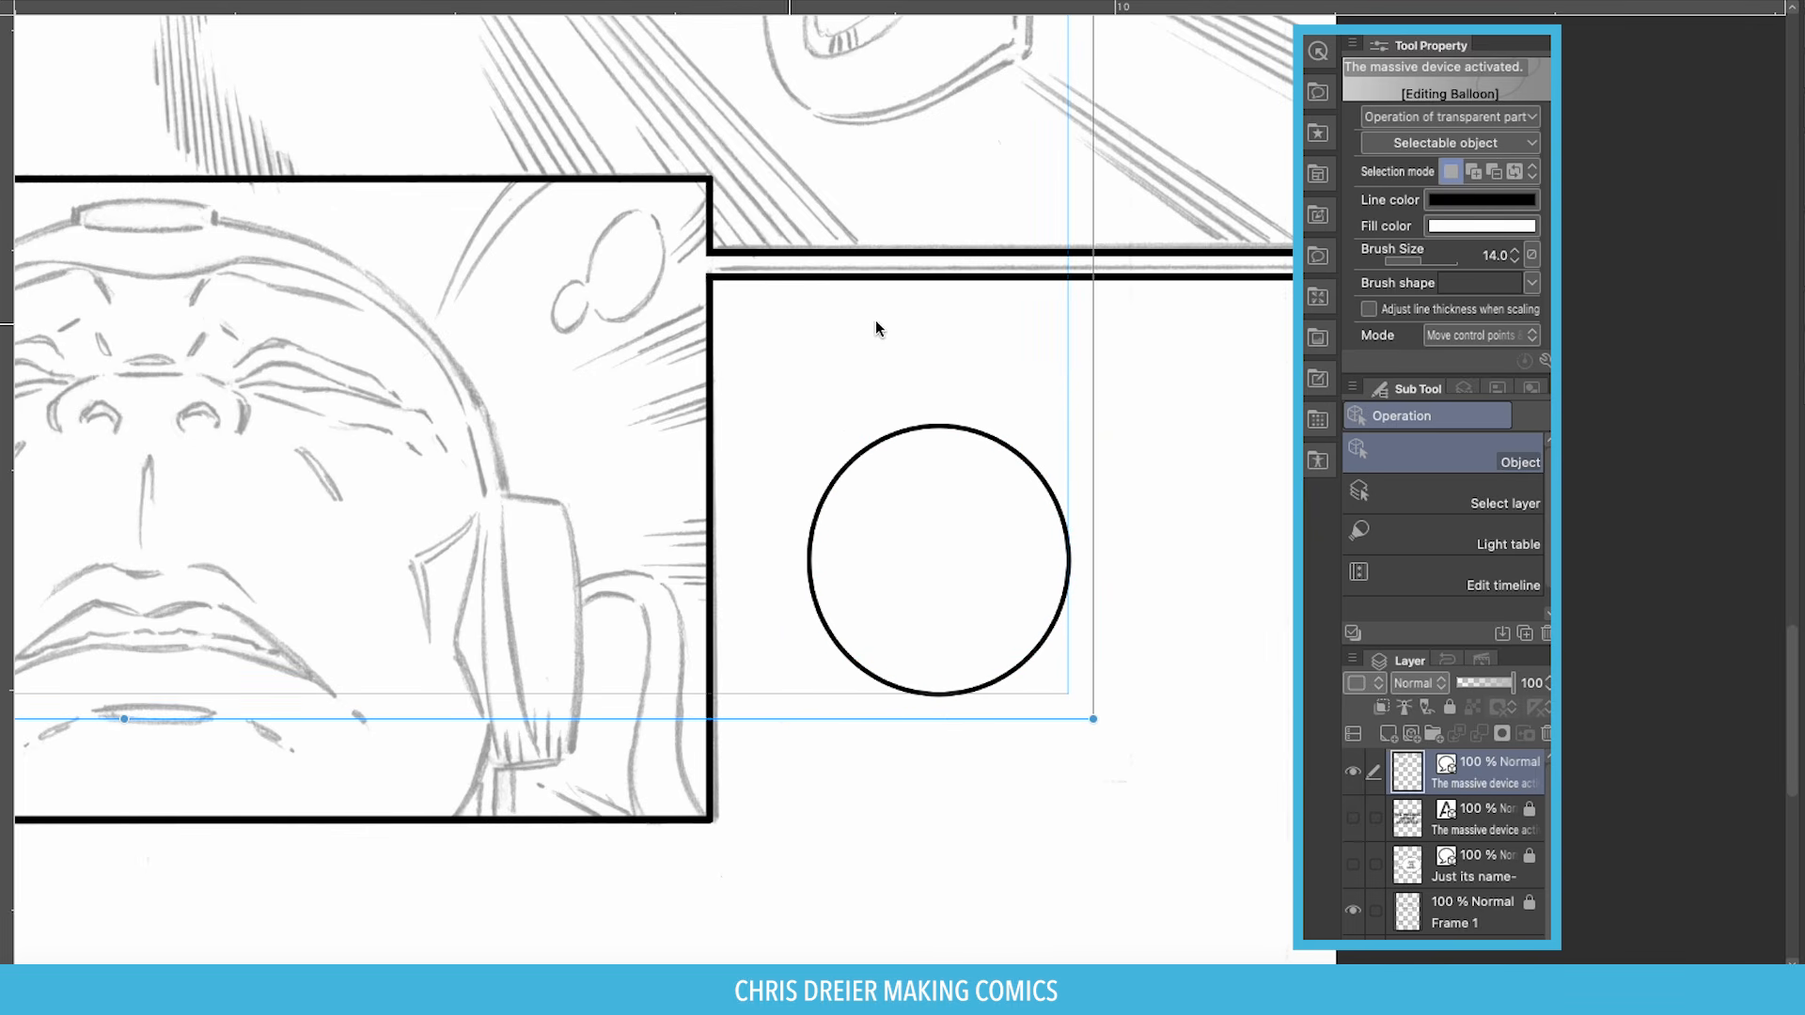
left_click(1317, 89)
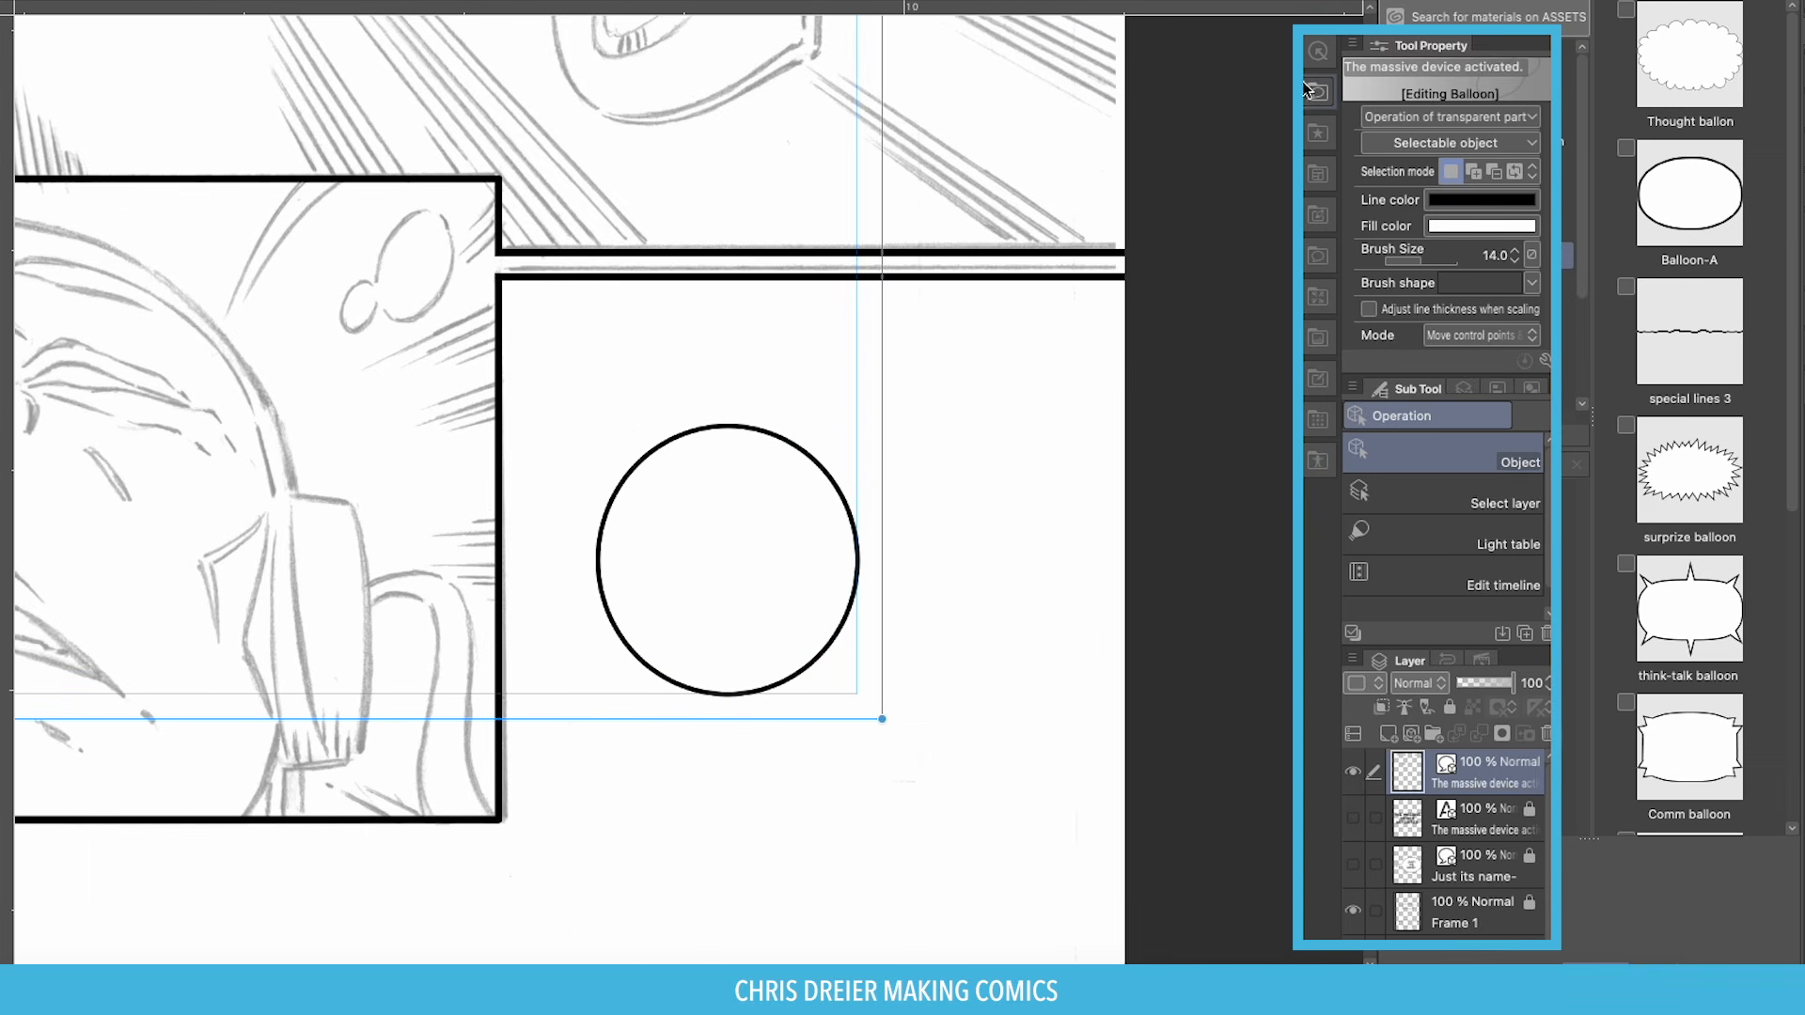
Delete the round balloon and drop the Balloon-A material onto the page.
left_click(660, 452)
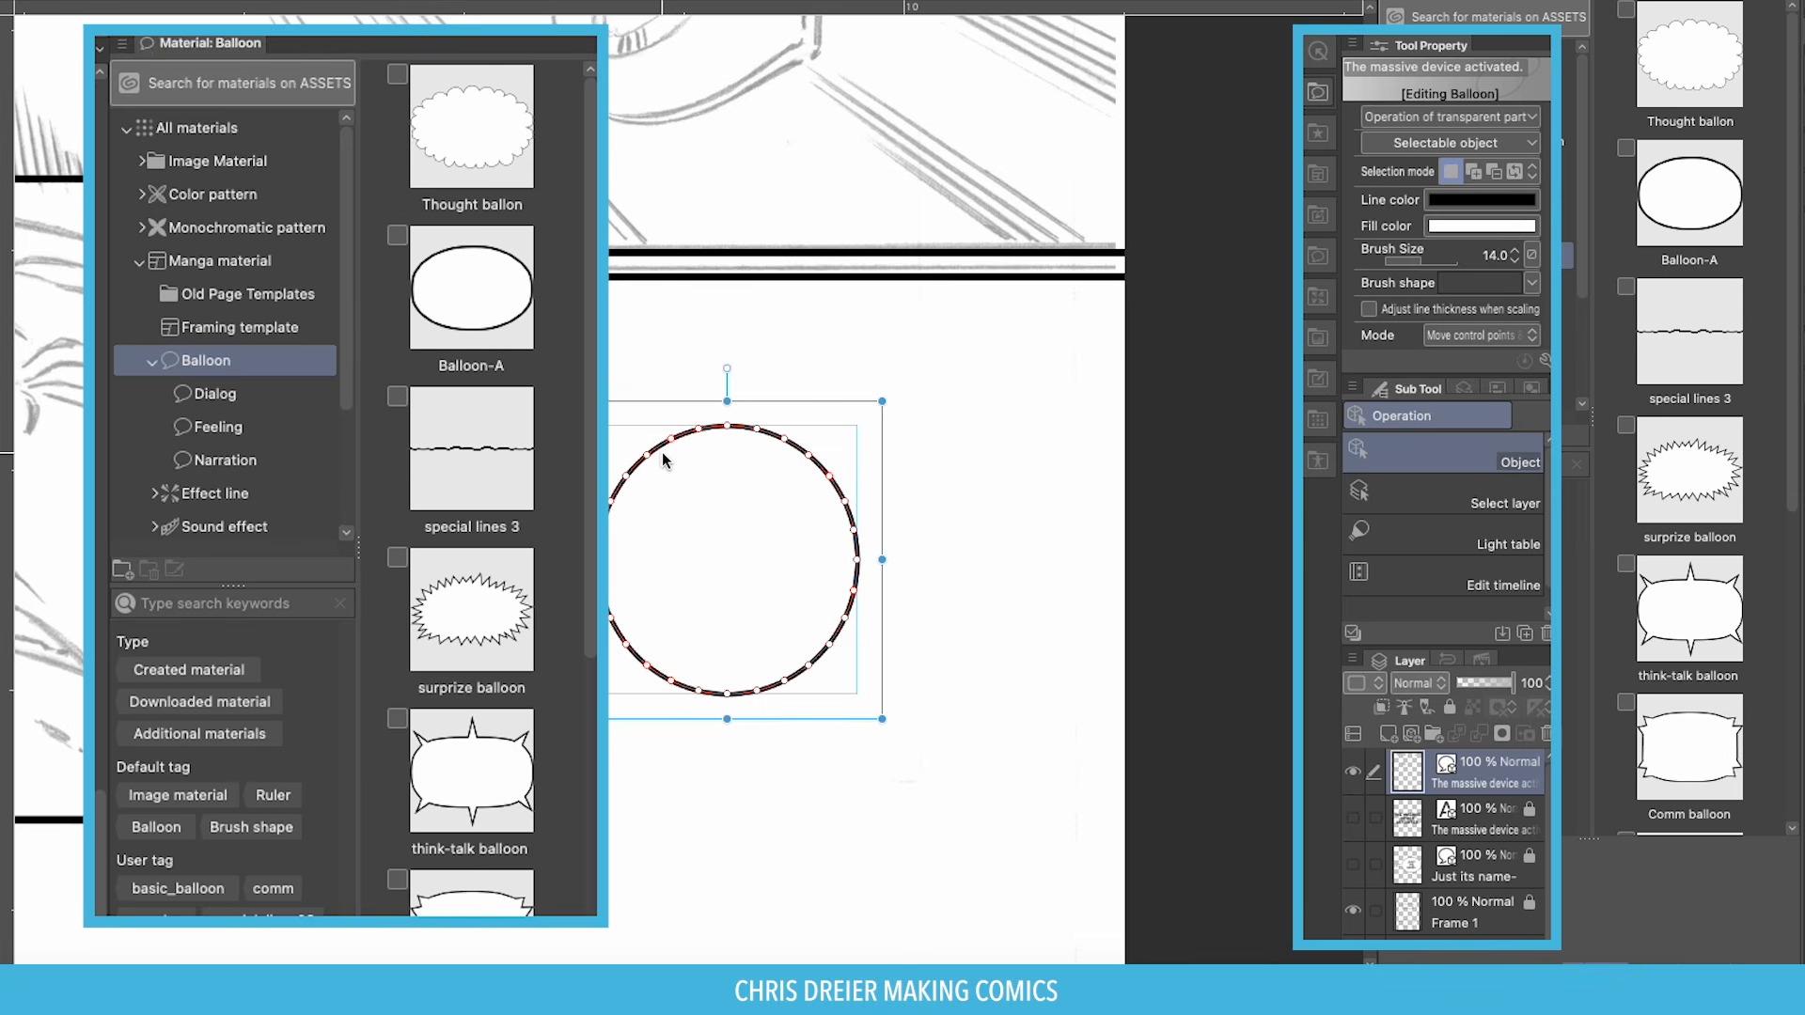
key("Delete")
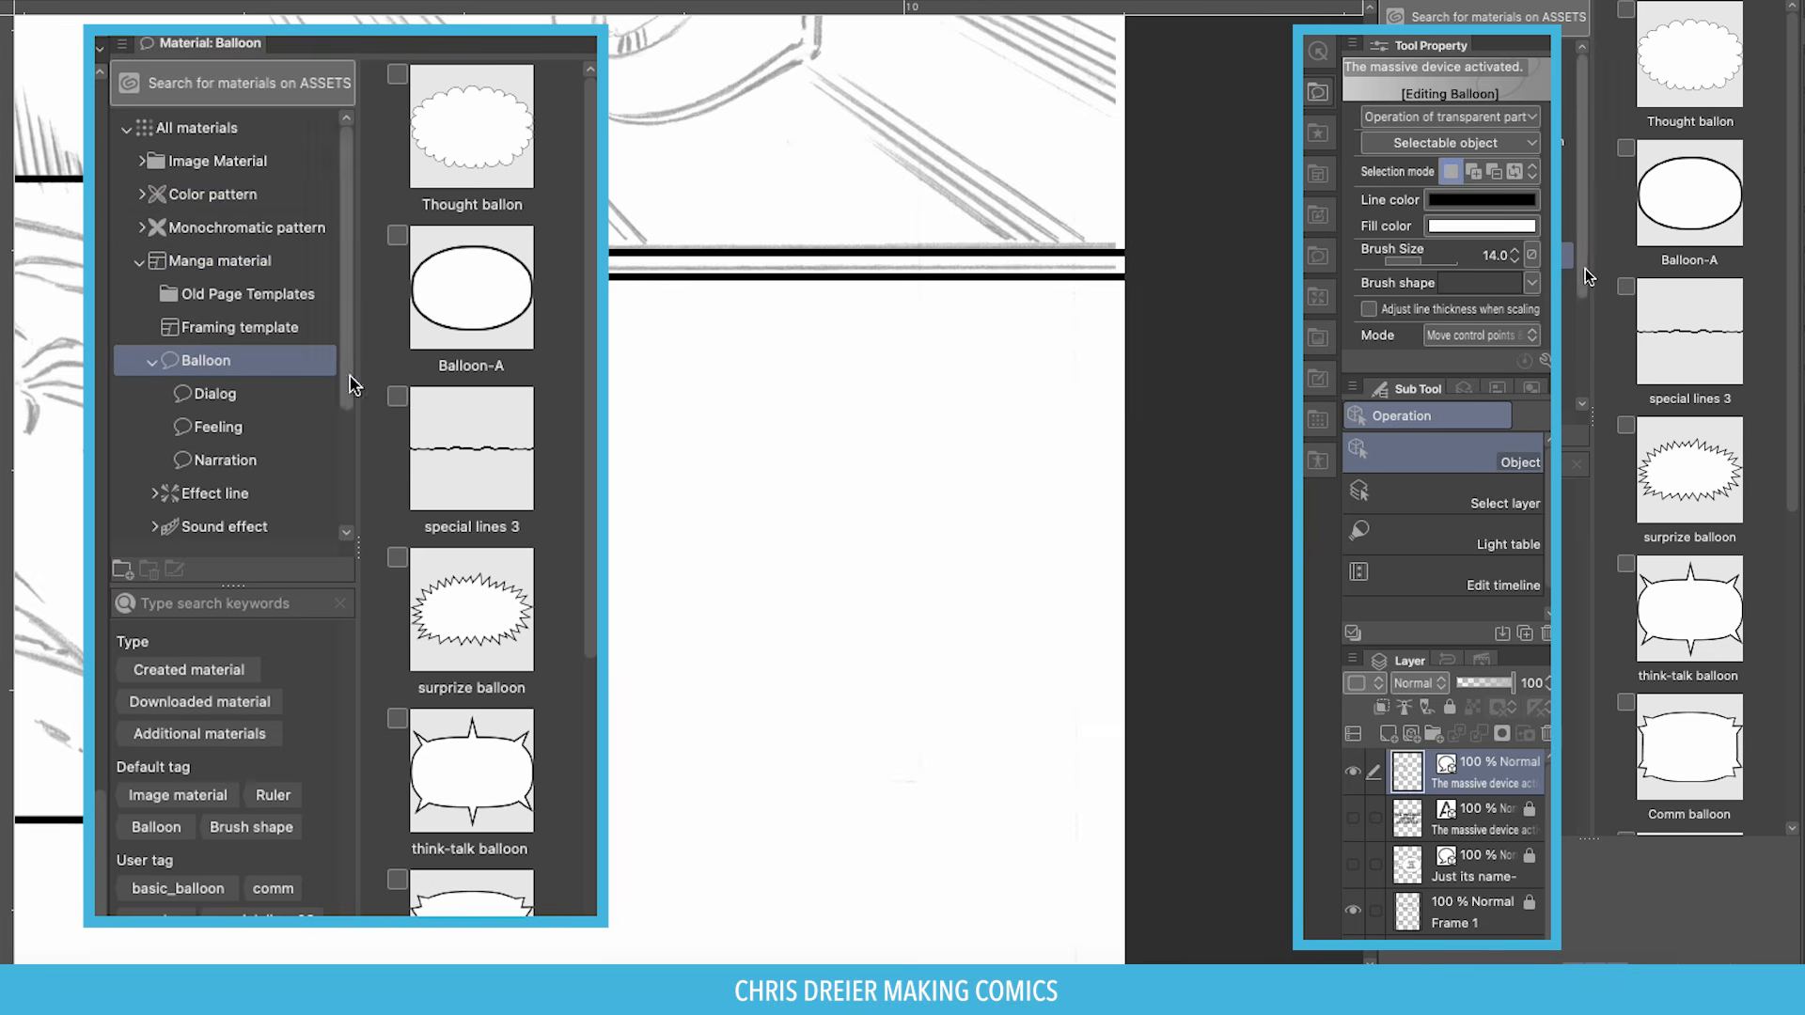
left_click(460, 316)
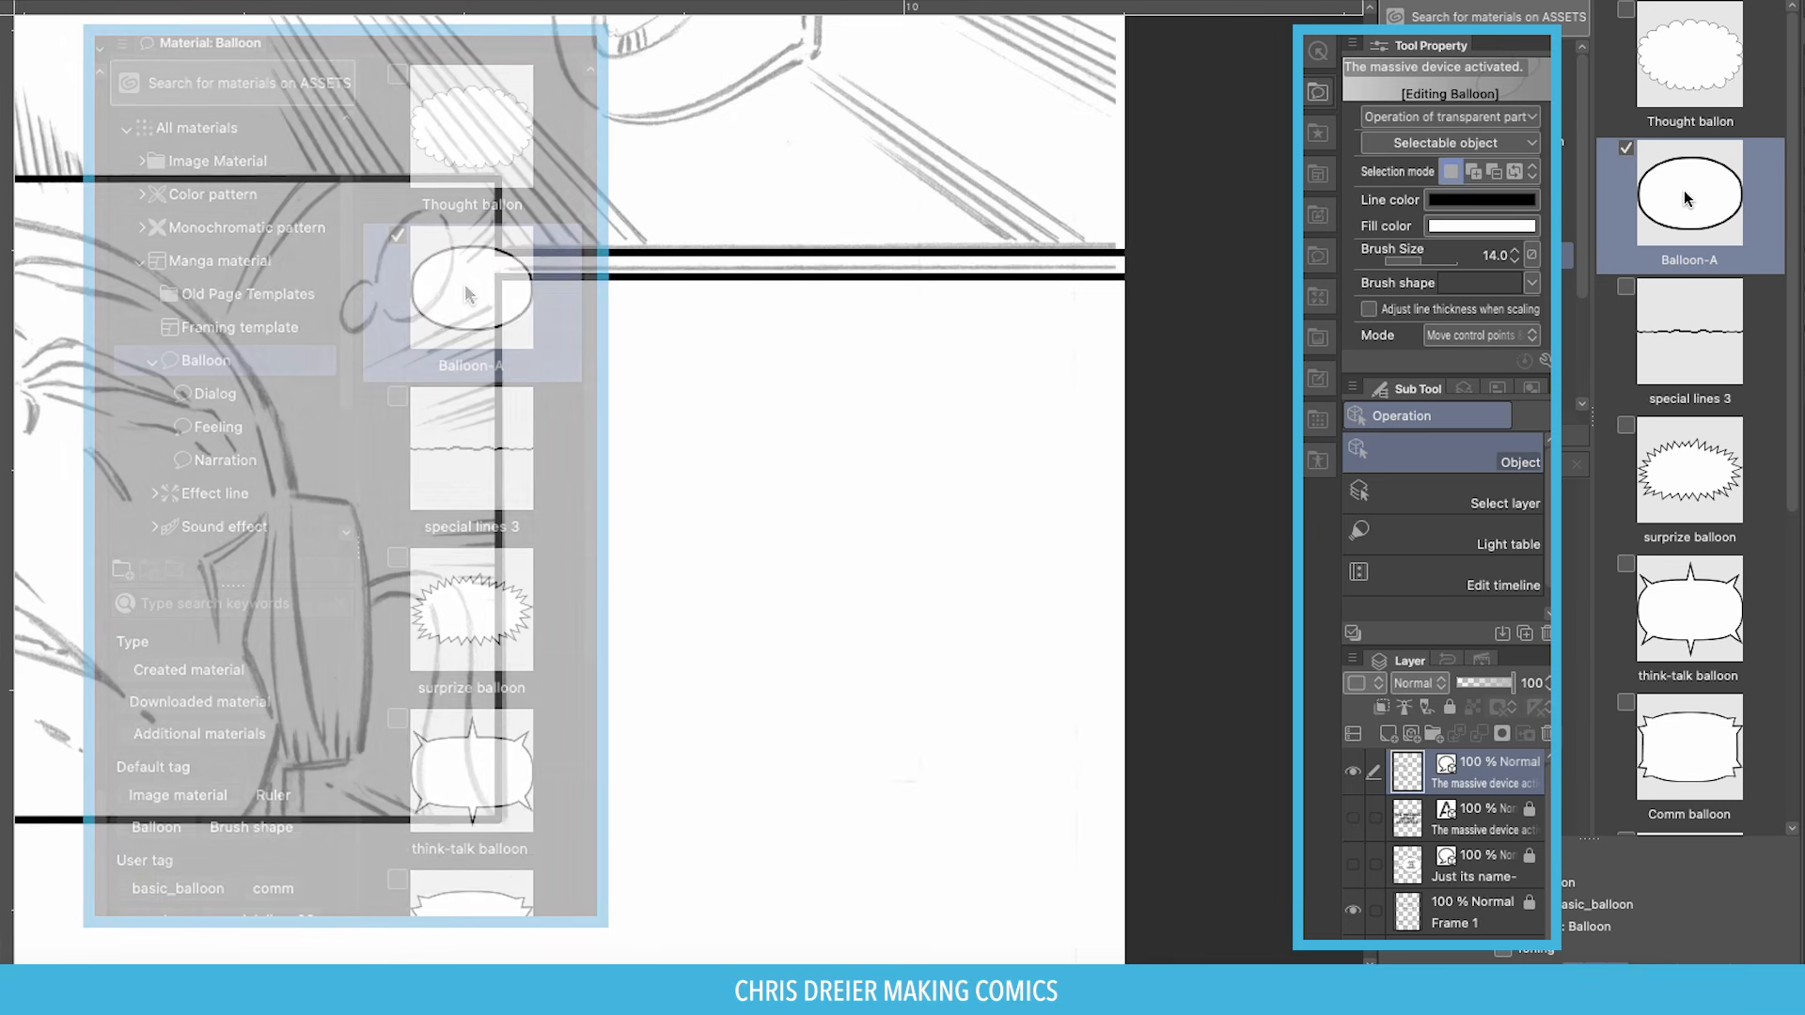
left_click_drag(1684, 190, 669, 526)
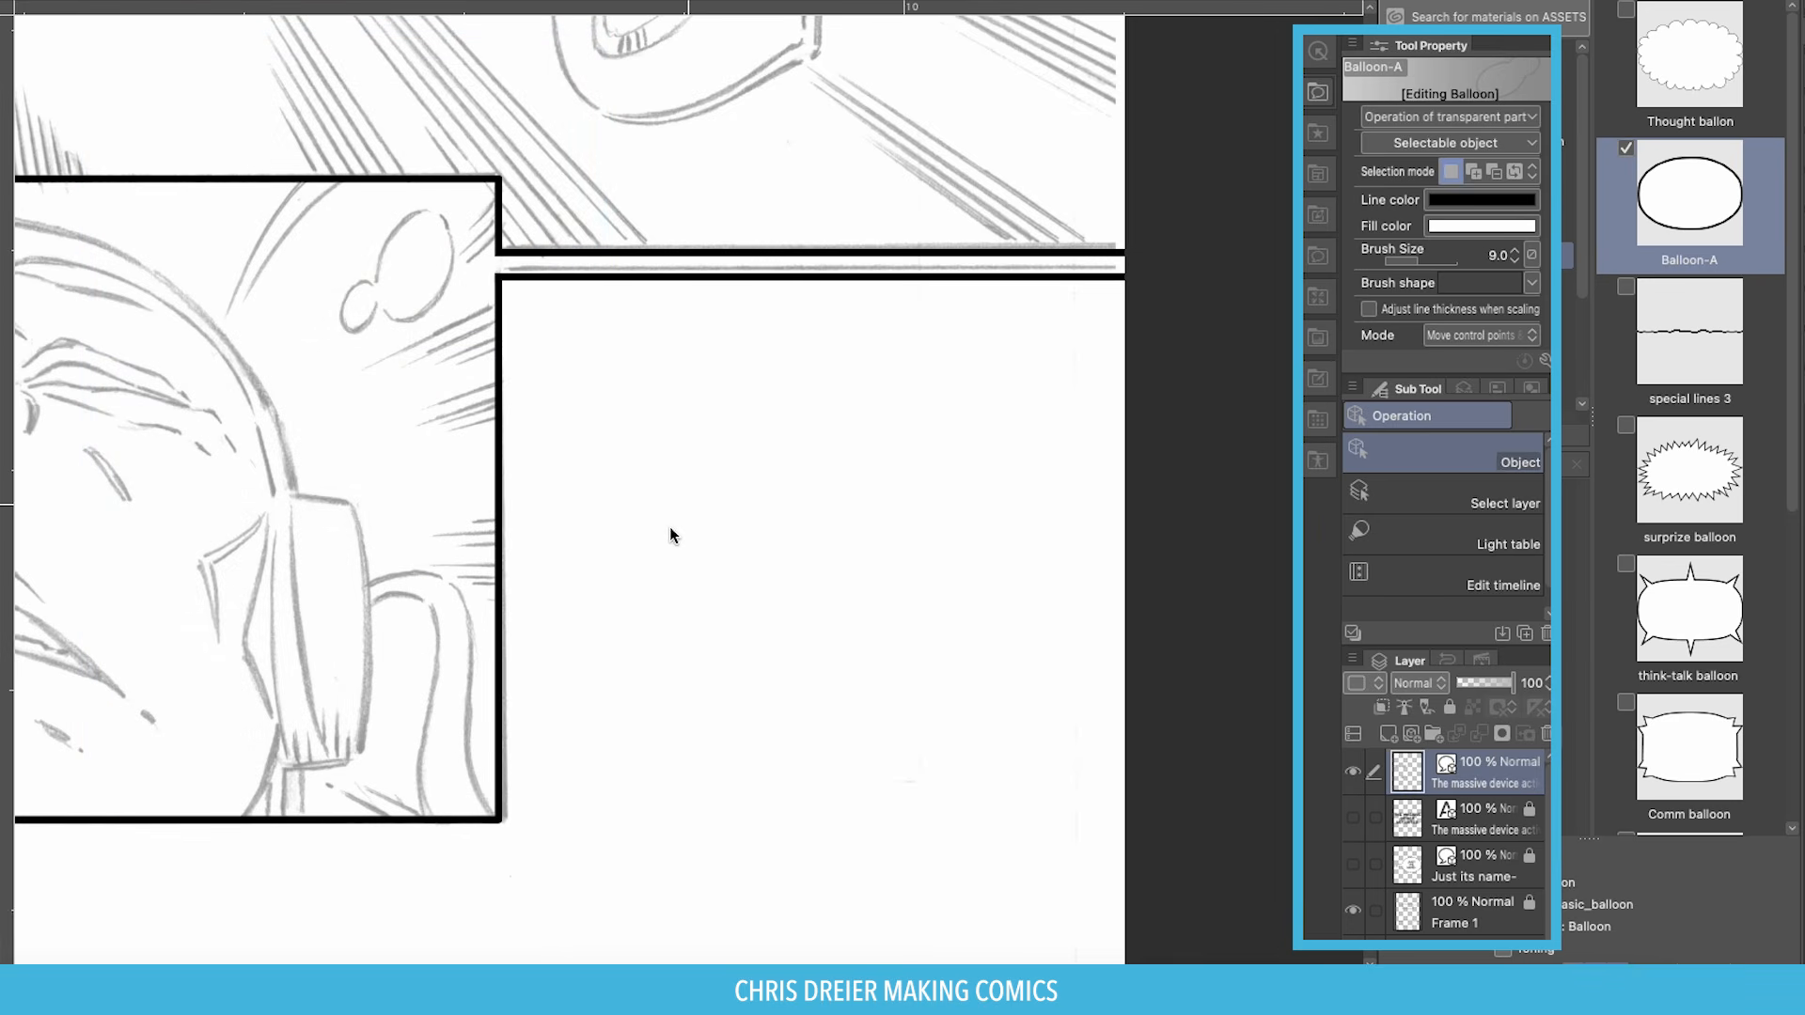
Shrink Balloon-A and widen it into a flat oval beside the face in the lower panel.
scroll(668, 527, "down", 5)
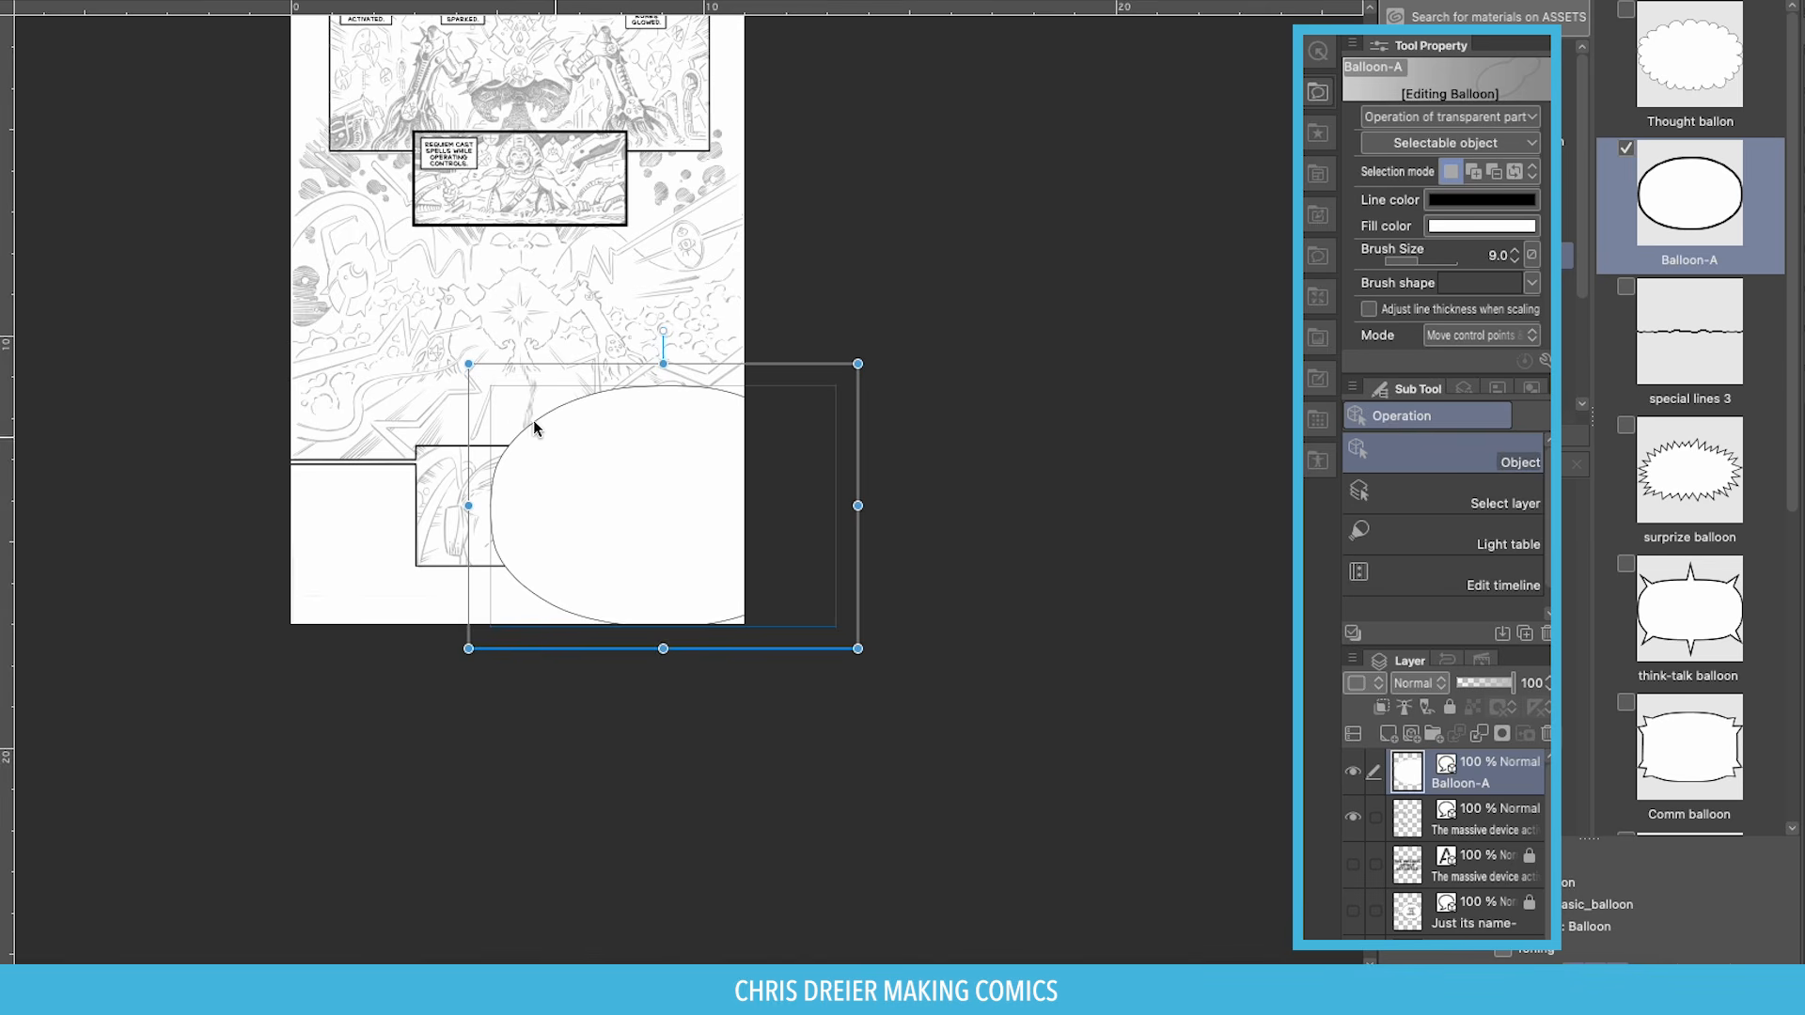
left_click_drag(469, 365, 615, 493)
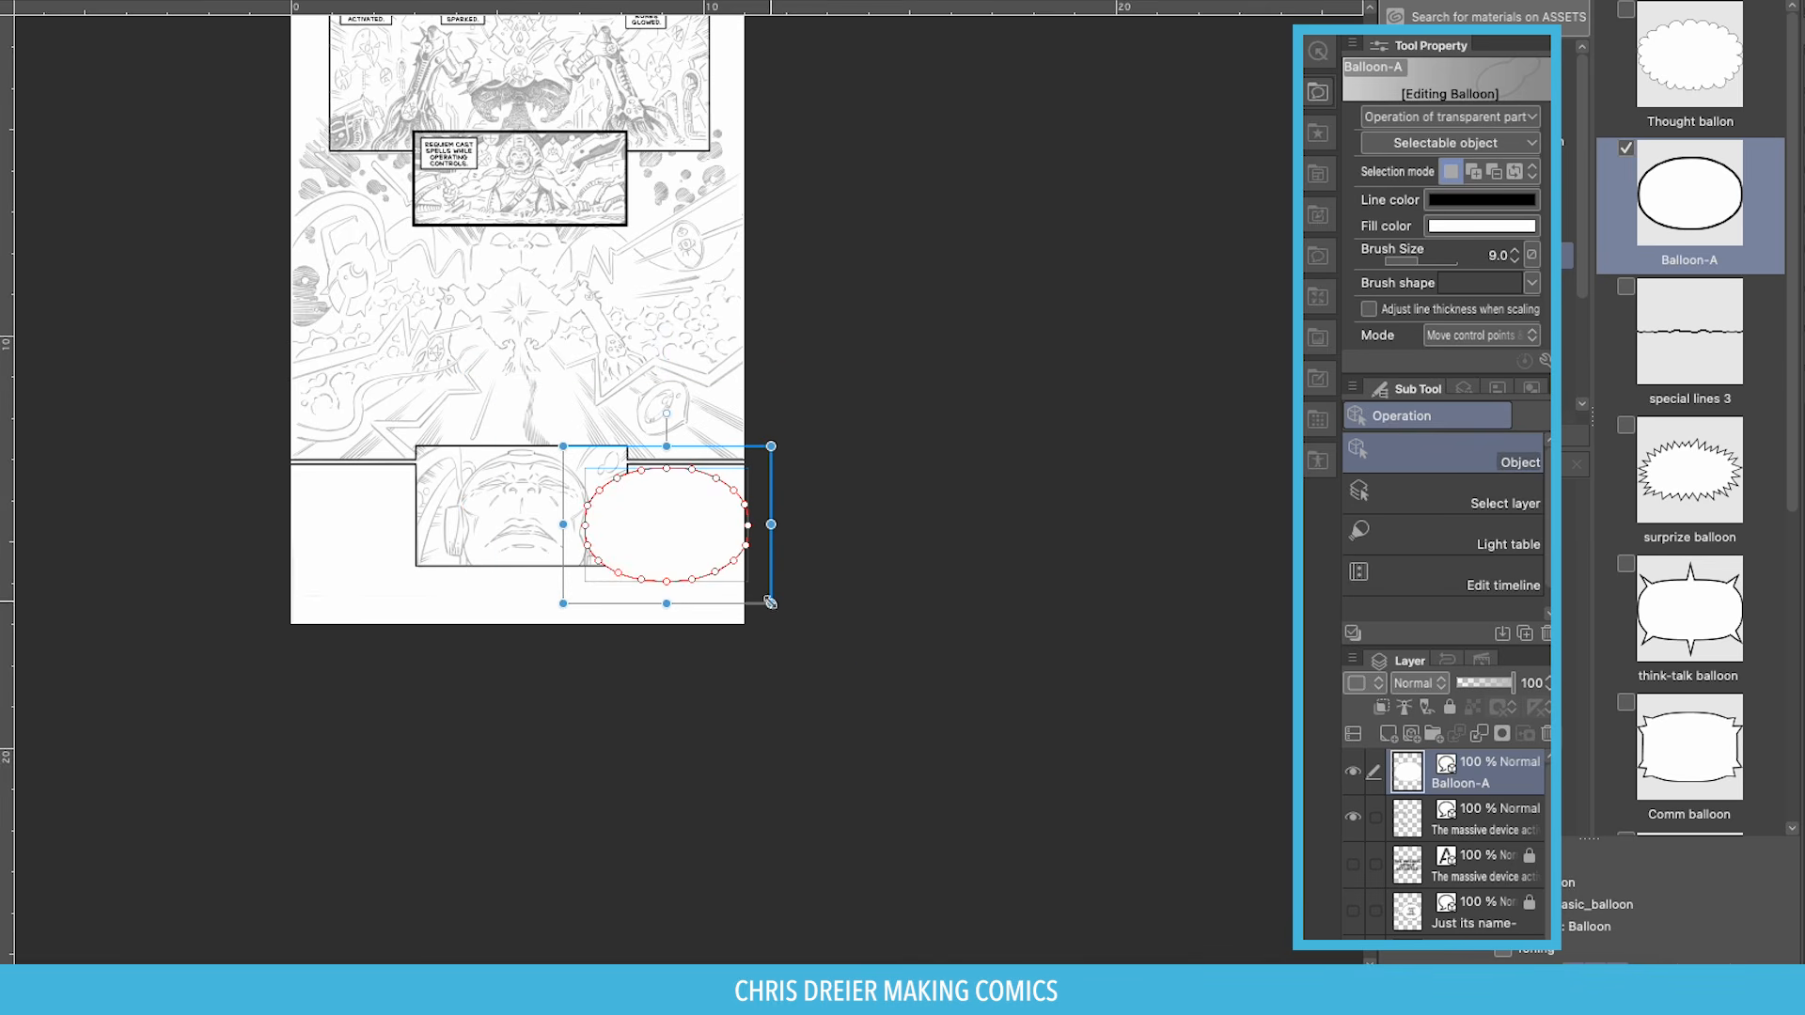
left_click_drag(768, 602, 657, 500)
left_click_drag(536, 423, 806, 617)
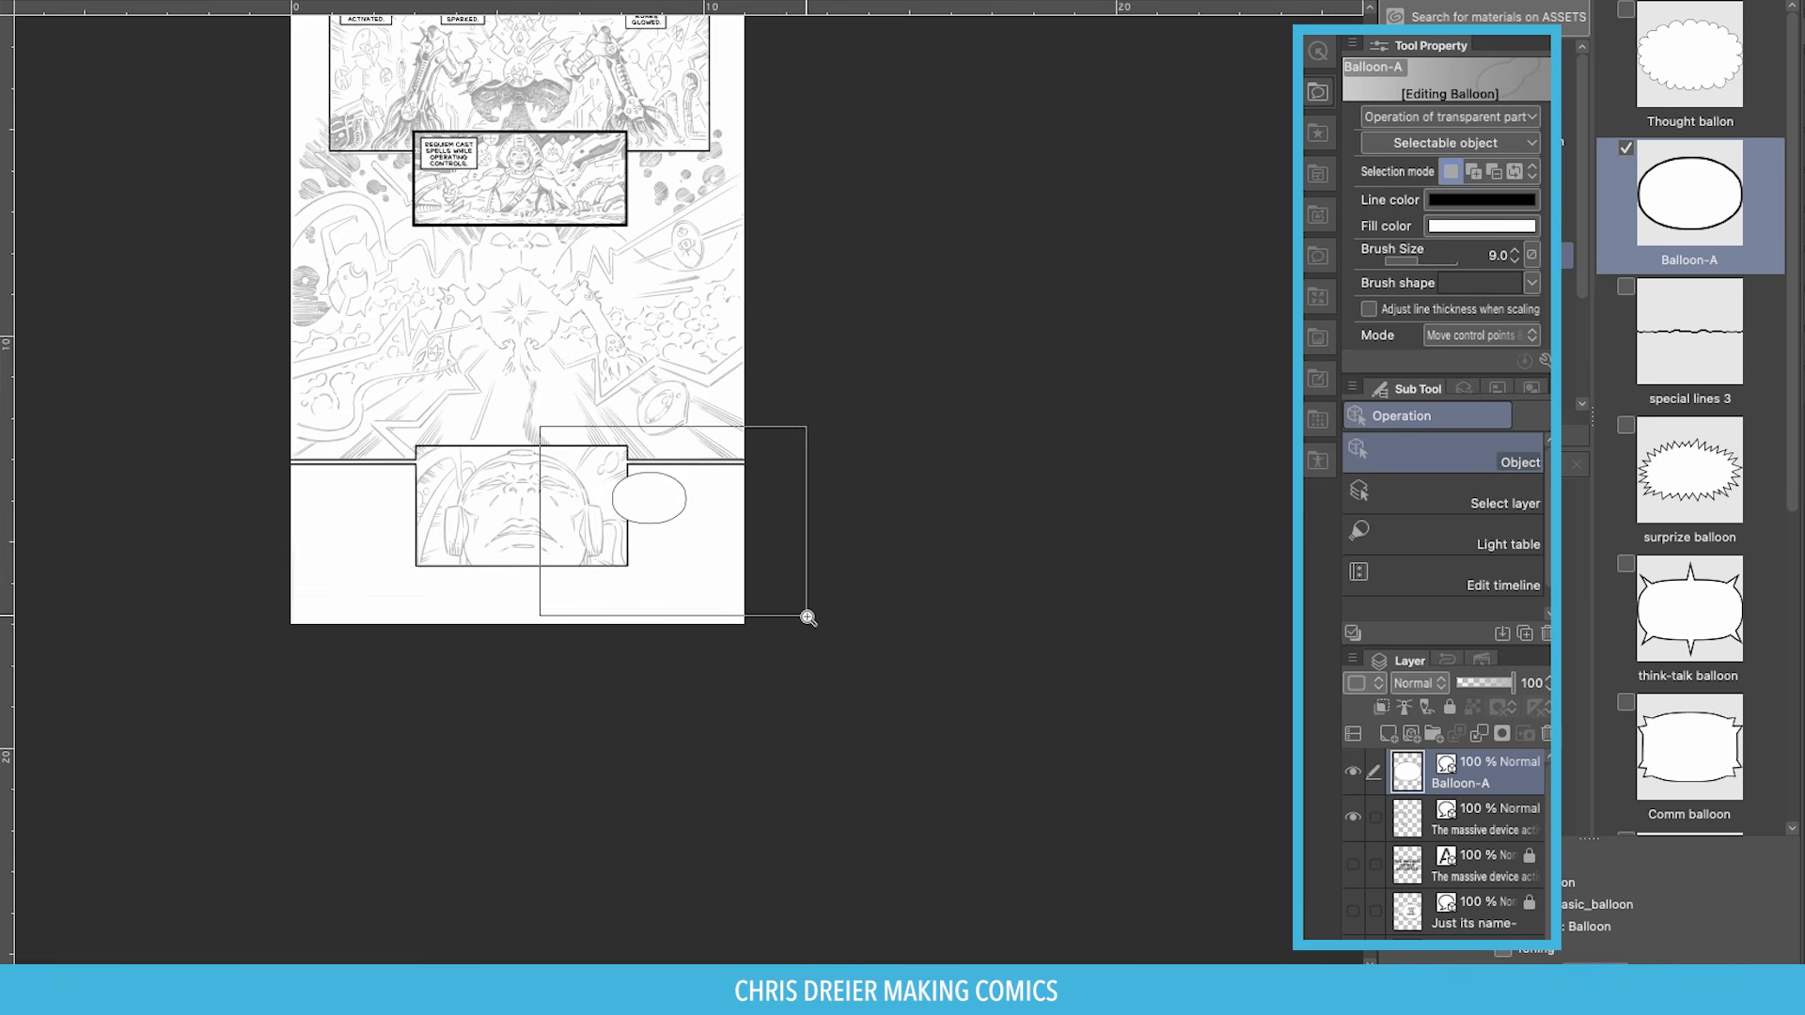
left_click_drag(696, 411, 815, 433)
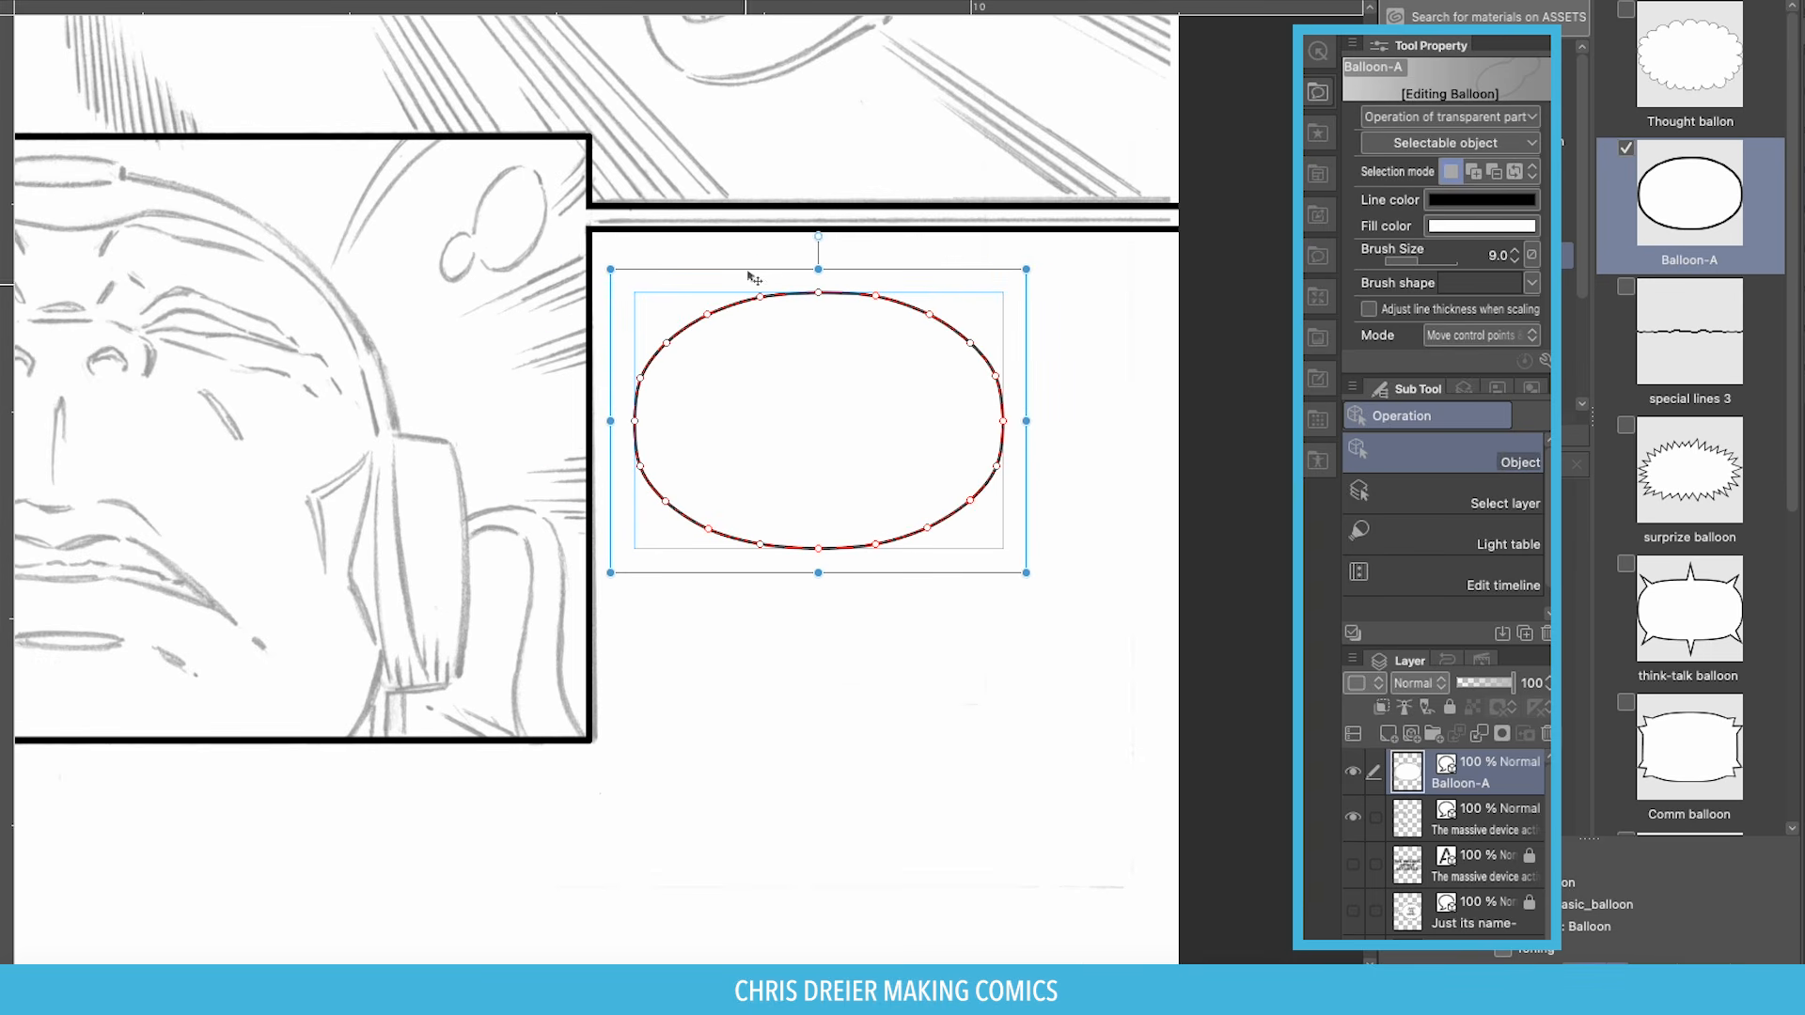
left_click_drag(816, 268, 816, 285)
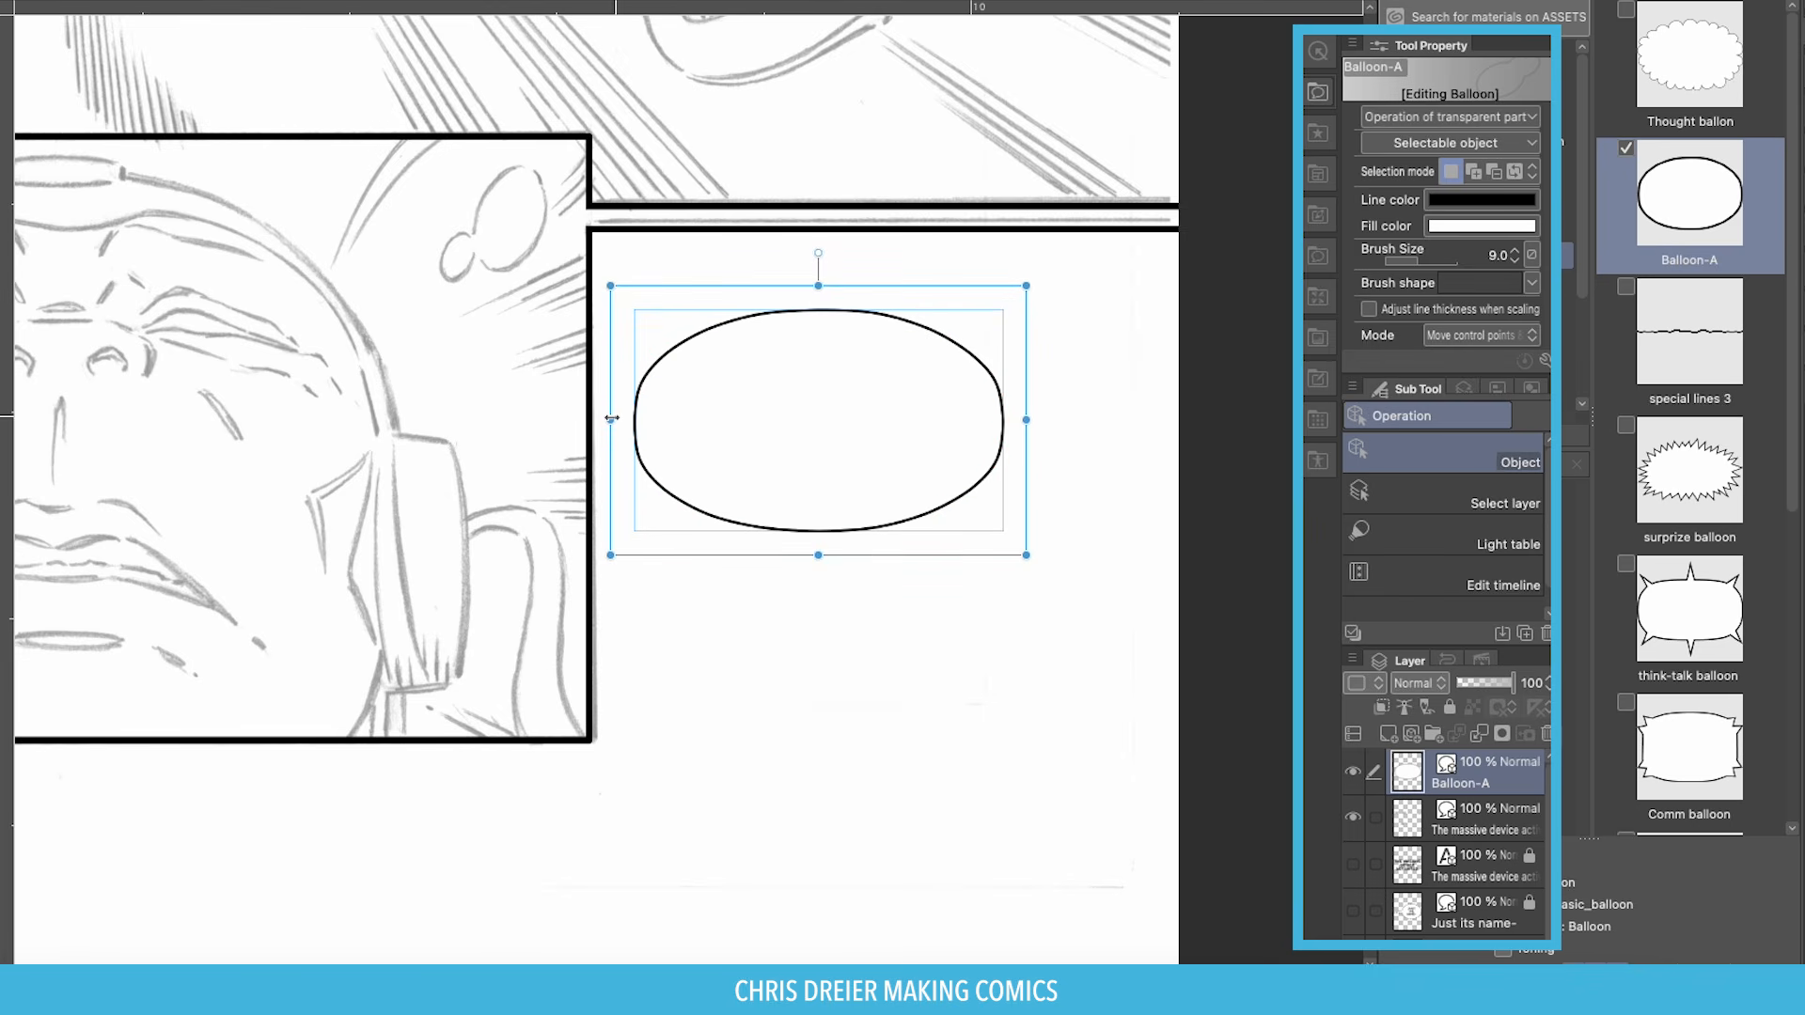
left_click_drag(610, 420, 590, 419)
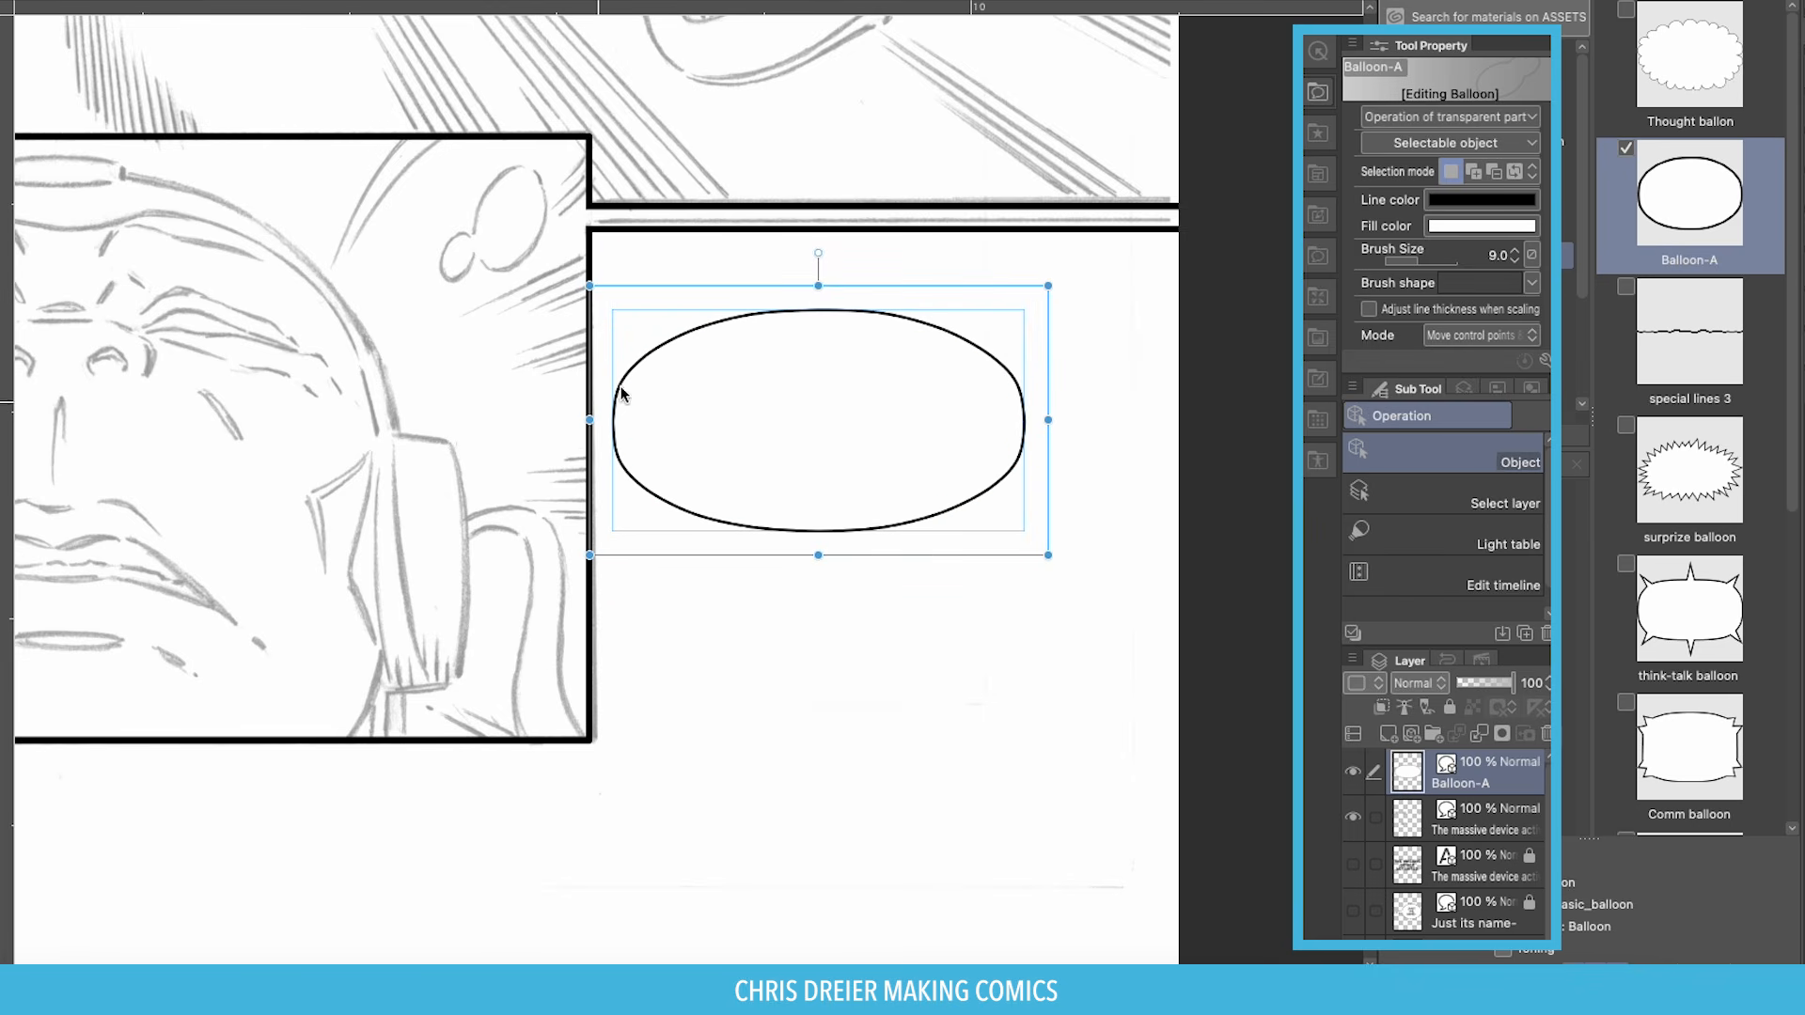
left_click(708, 325)
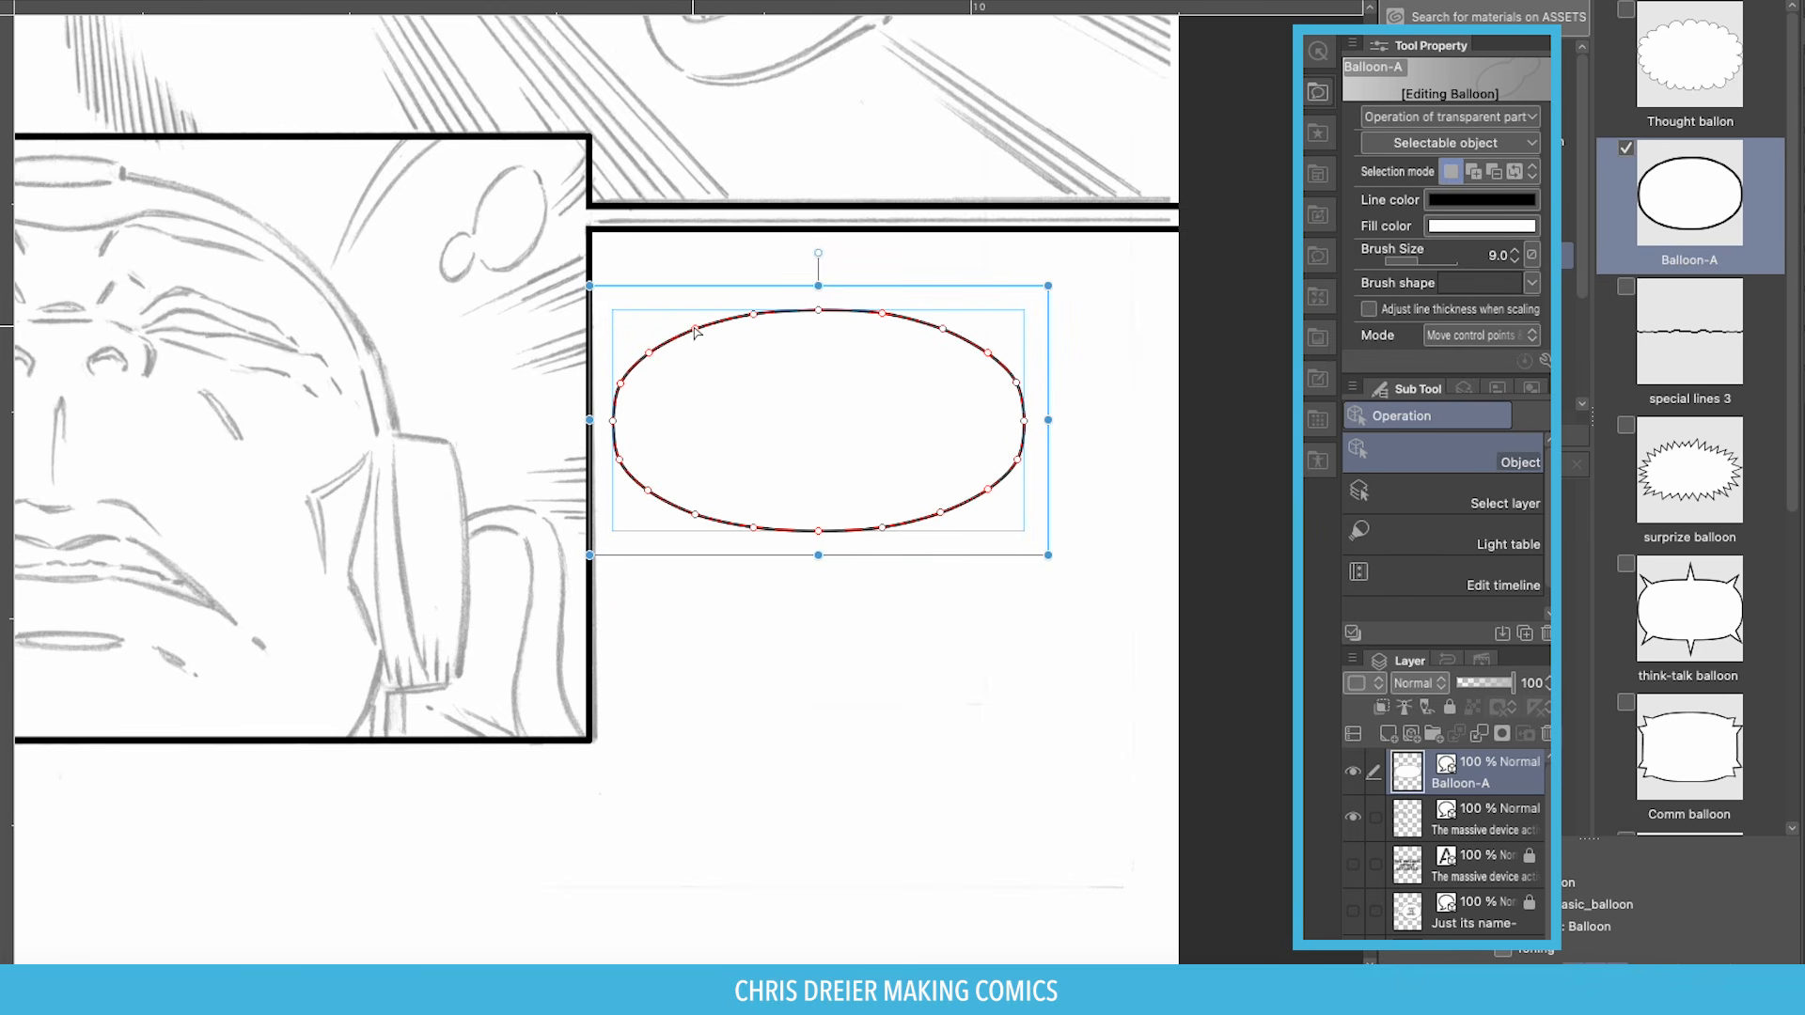
Undo an accidental bump and thicken the balloon outline to 14.
left_click_drag(694, 328, 666, 293)
key("super+z")
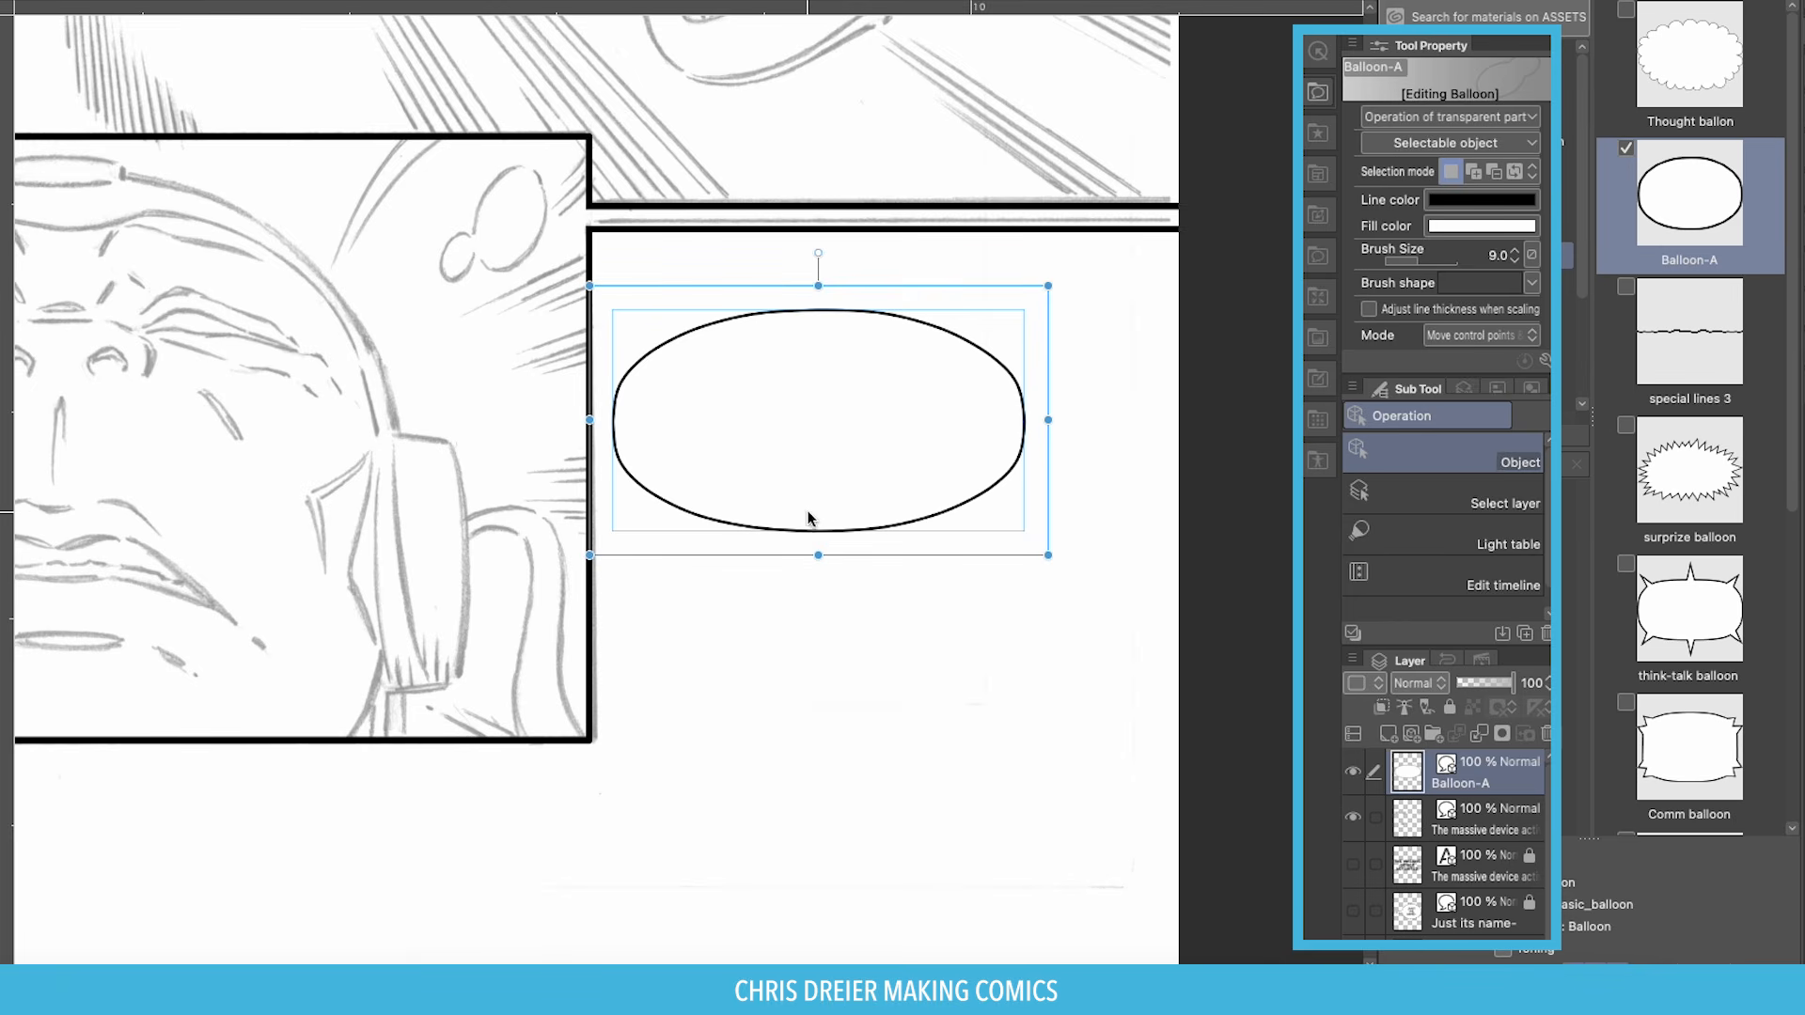
left_click(748, 396)
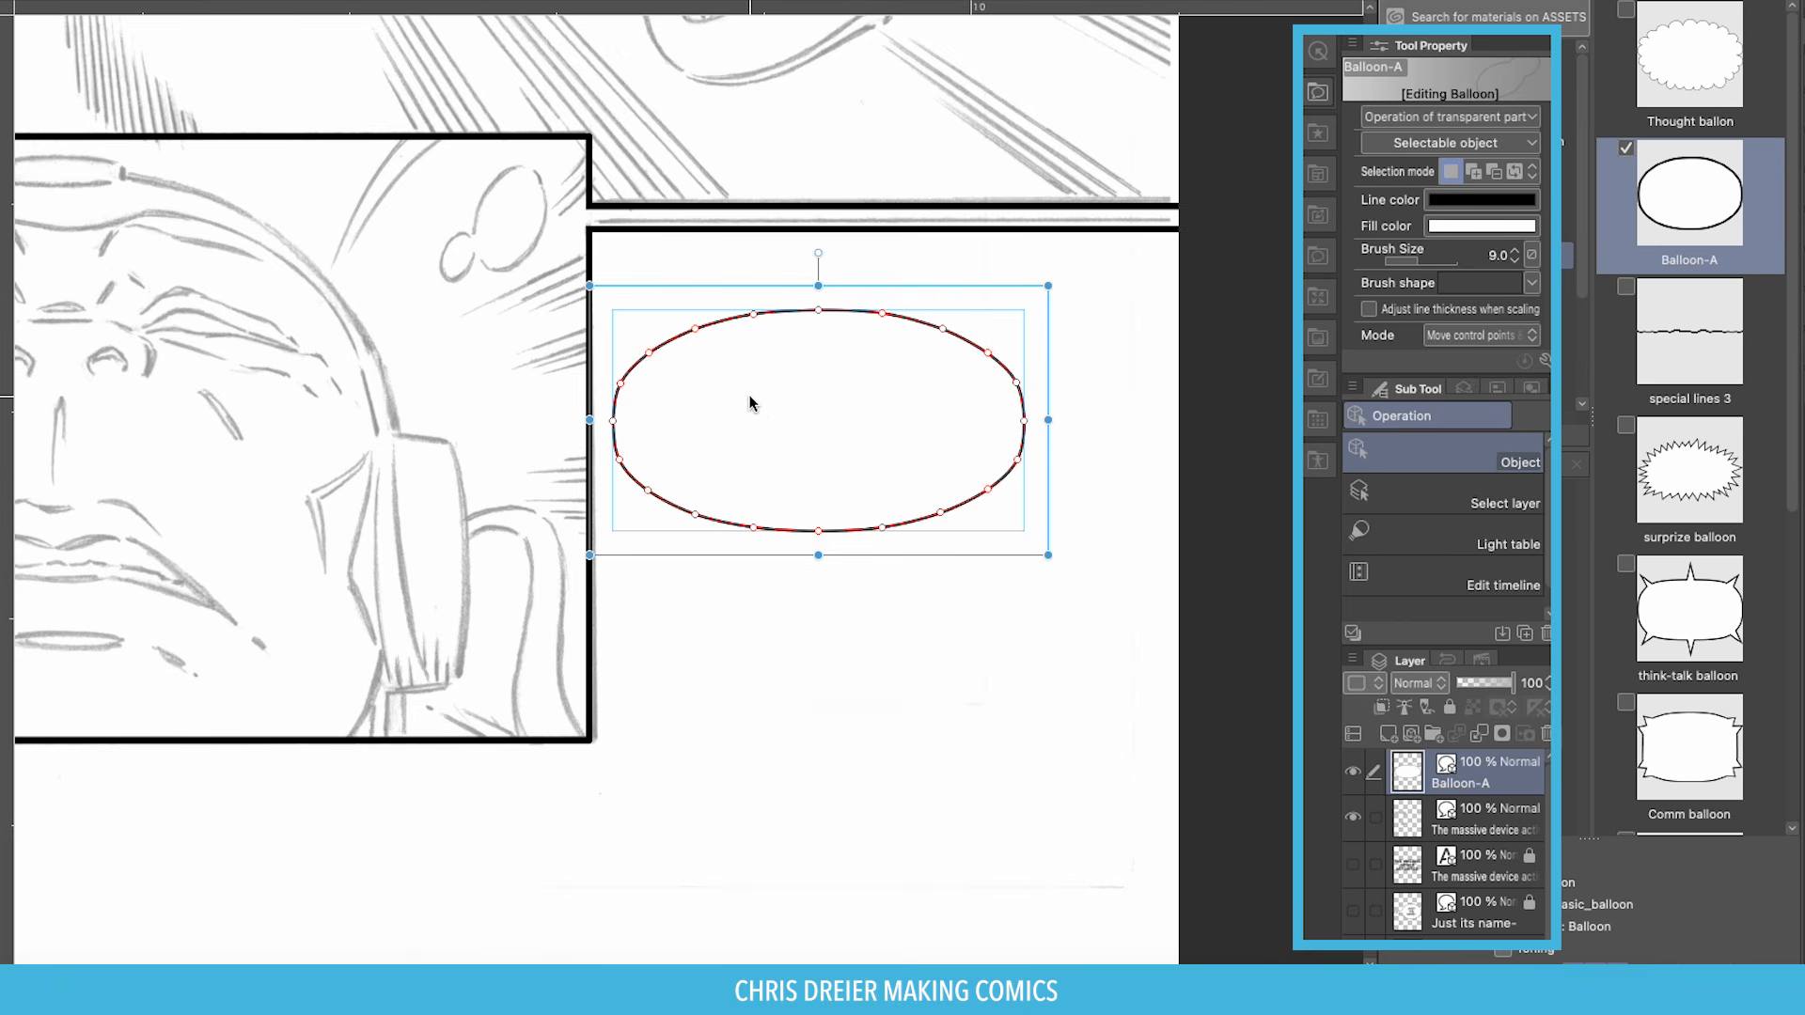
left_click(1515, 250)
left_click(1515, 250)
left_click(1515, 250)
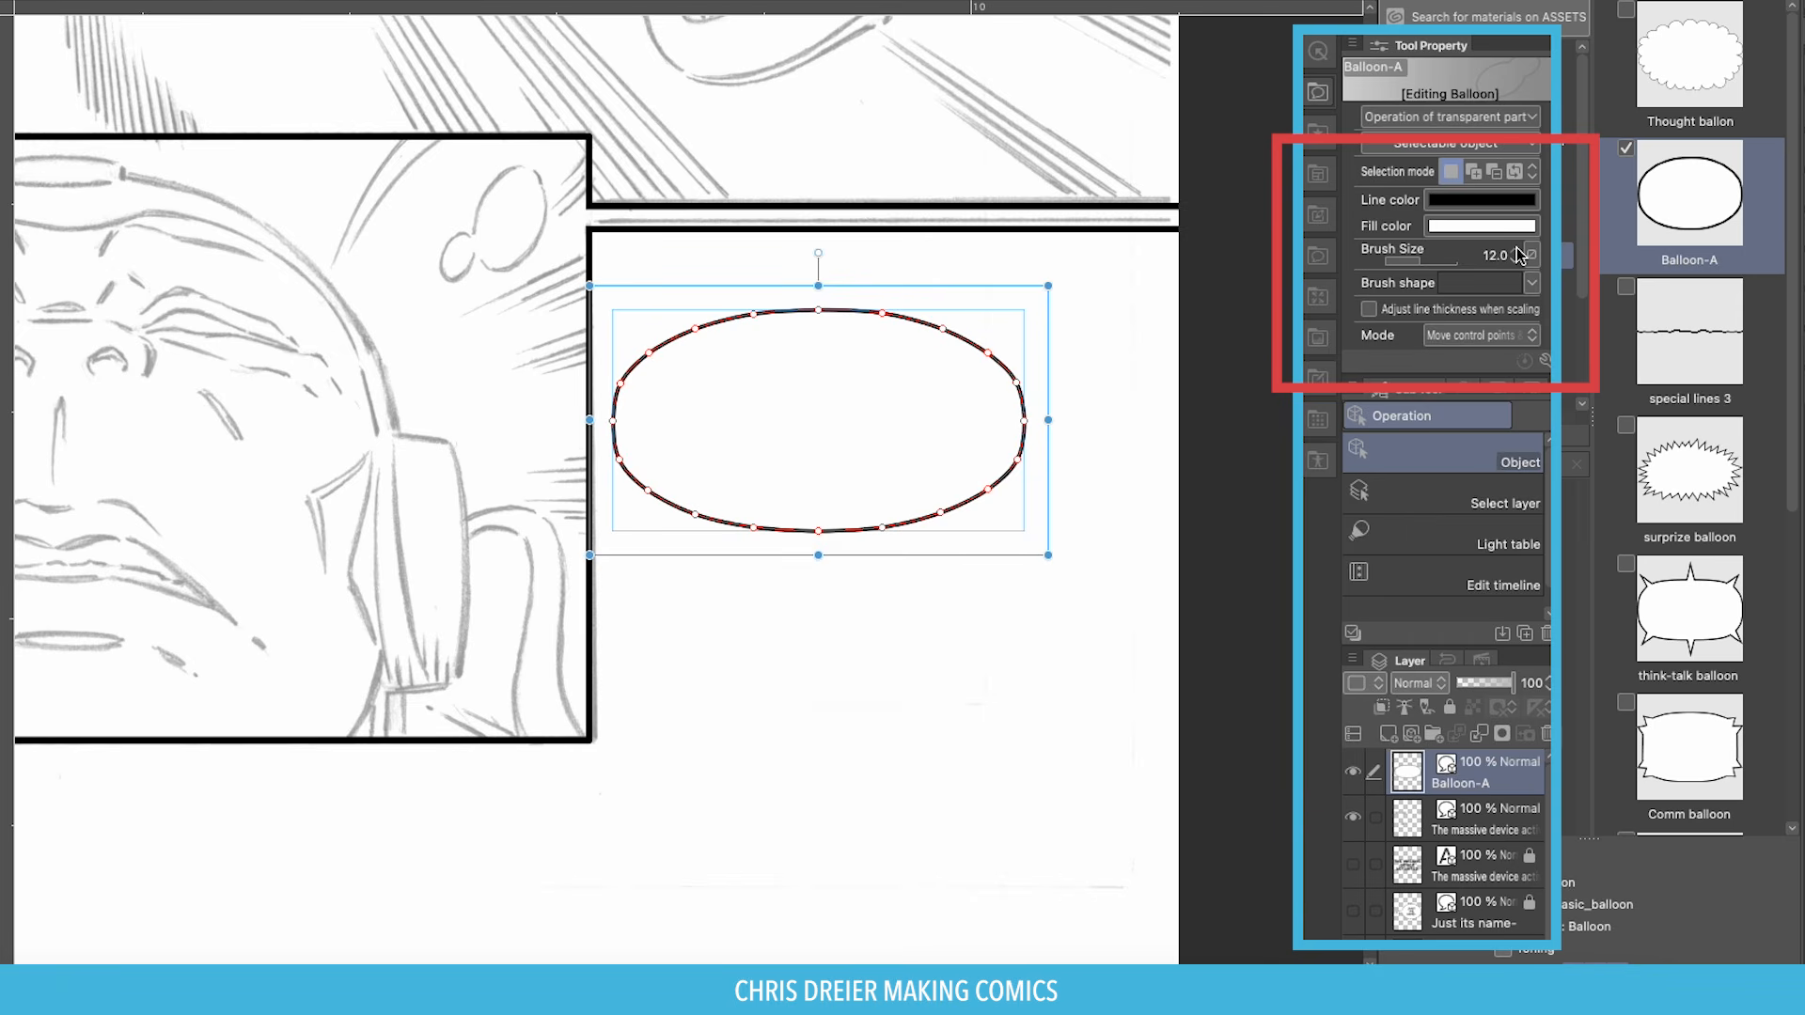
left_click(1515, 250)
left_click(1515, 250)
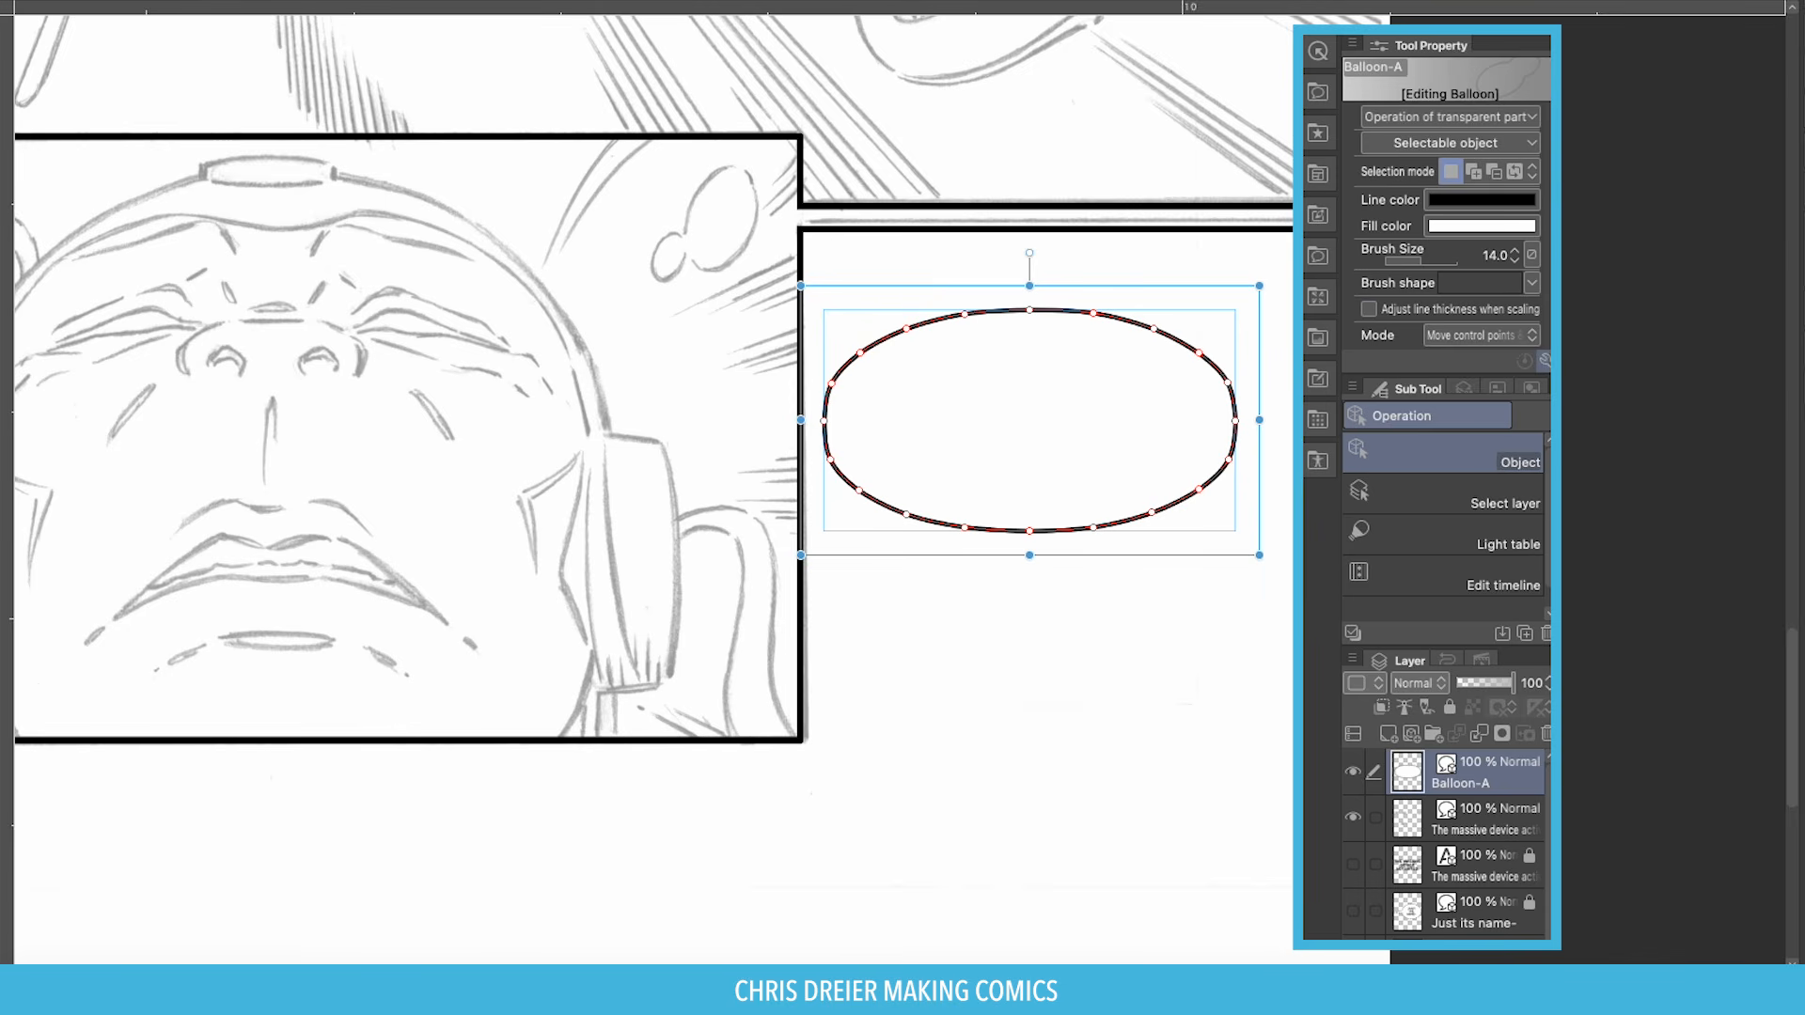
Set the balloon outline's brush shape to Dashed line.
left_click(1544, 360)
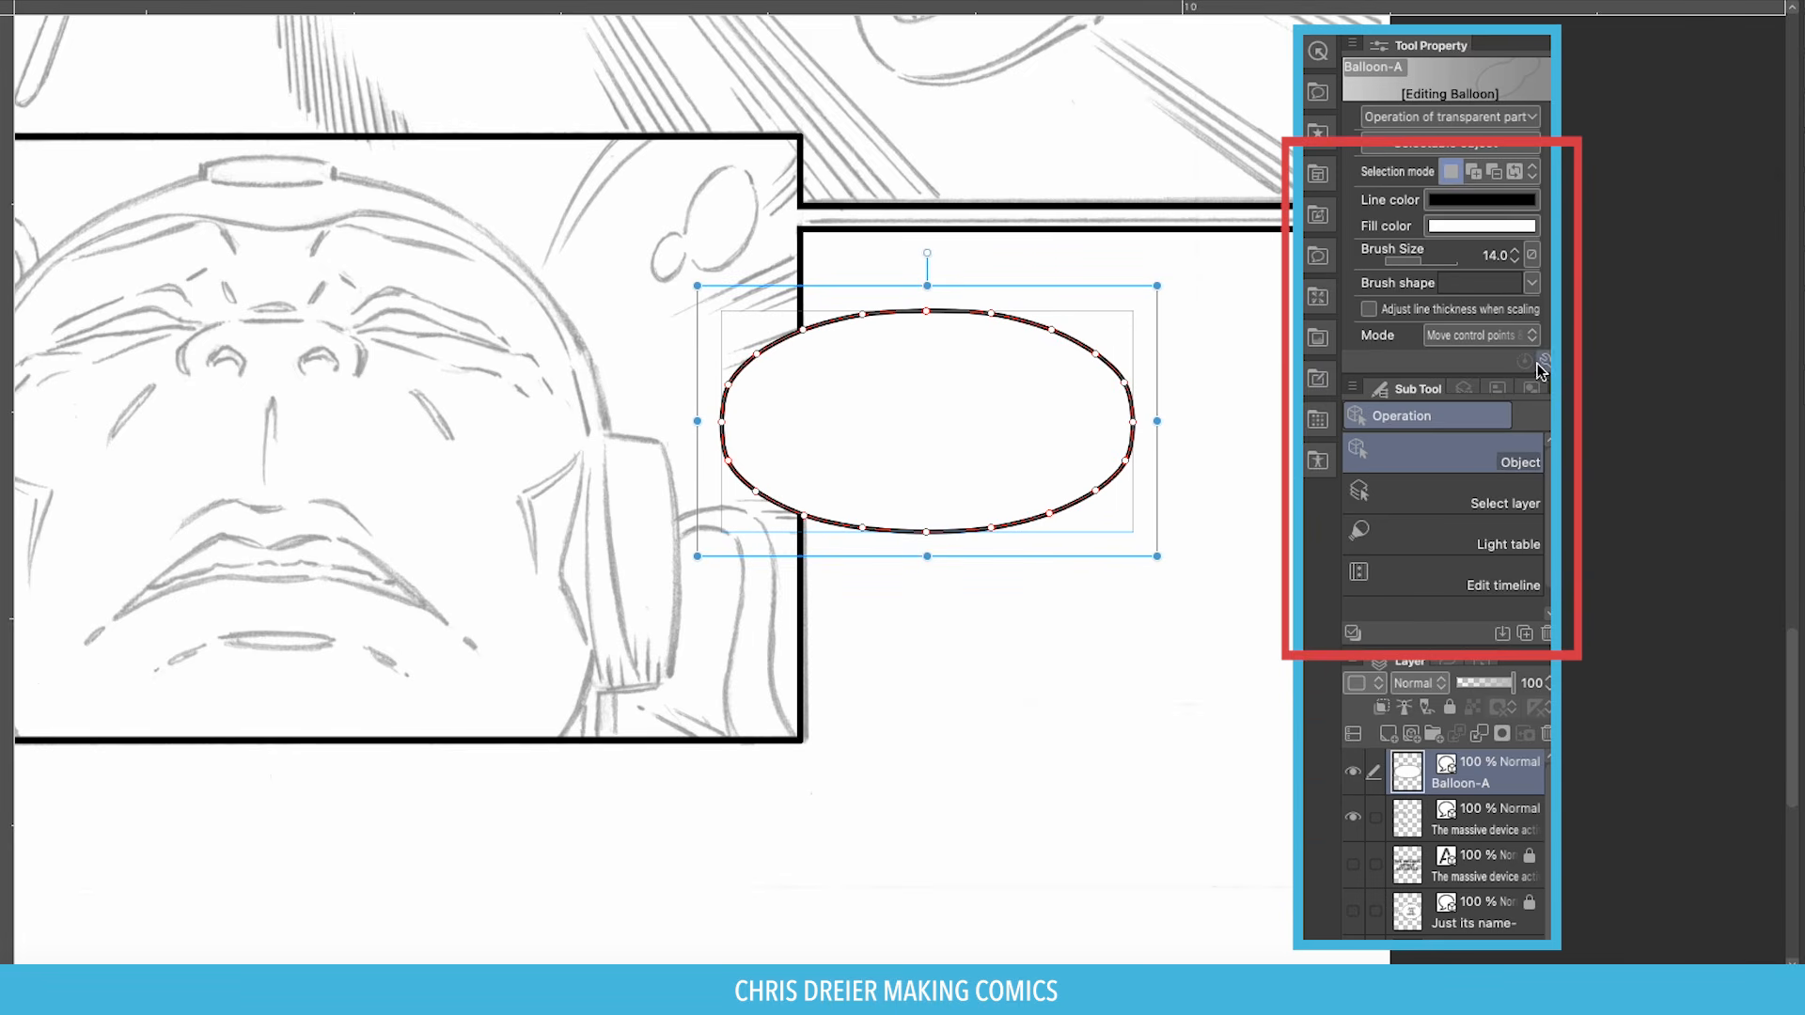
left_click(1532, 283)
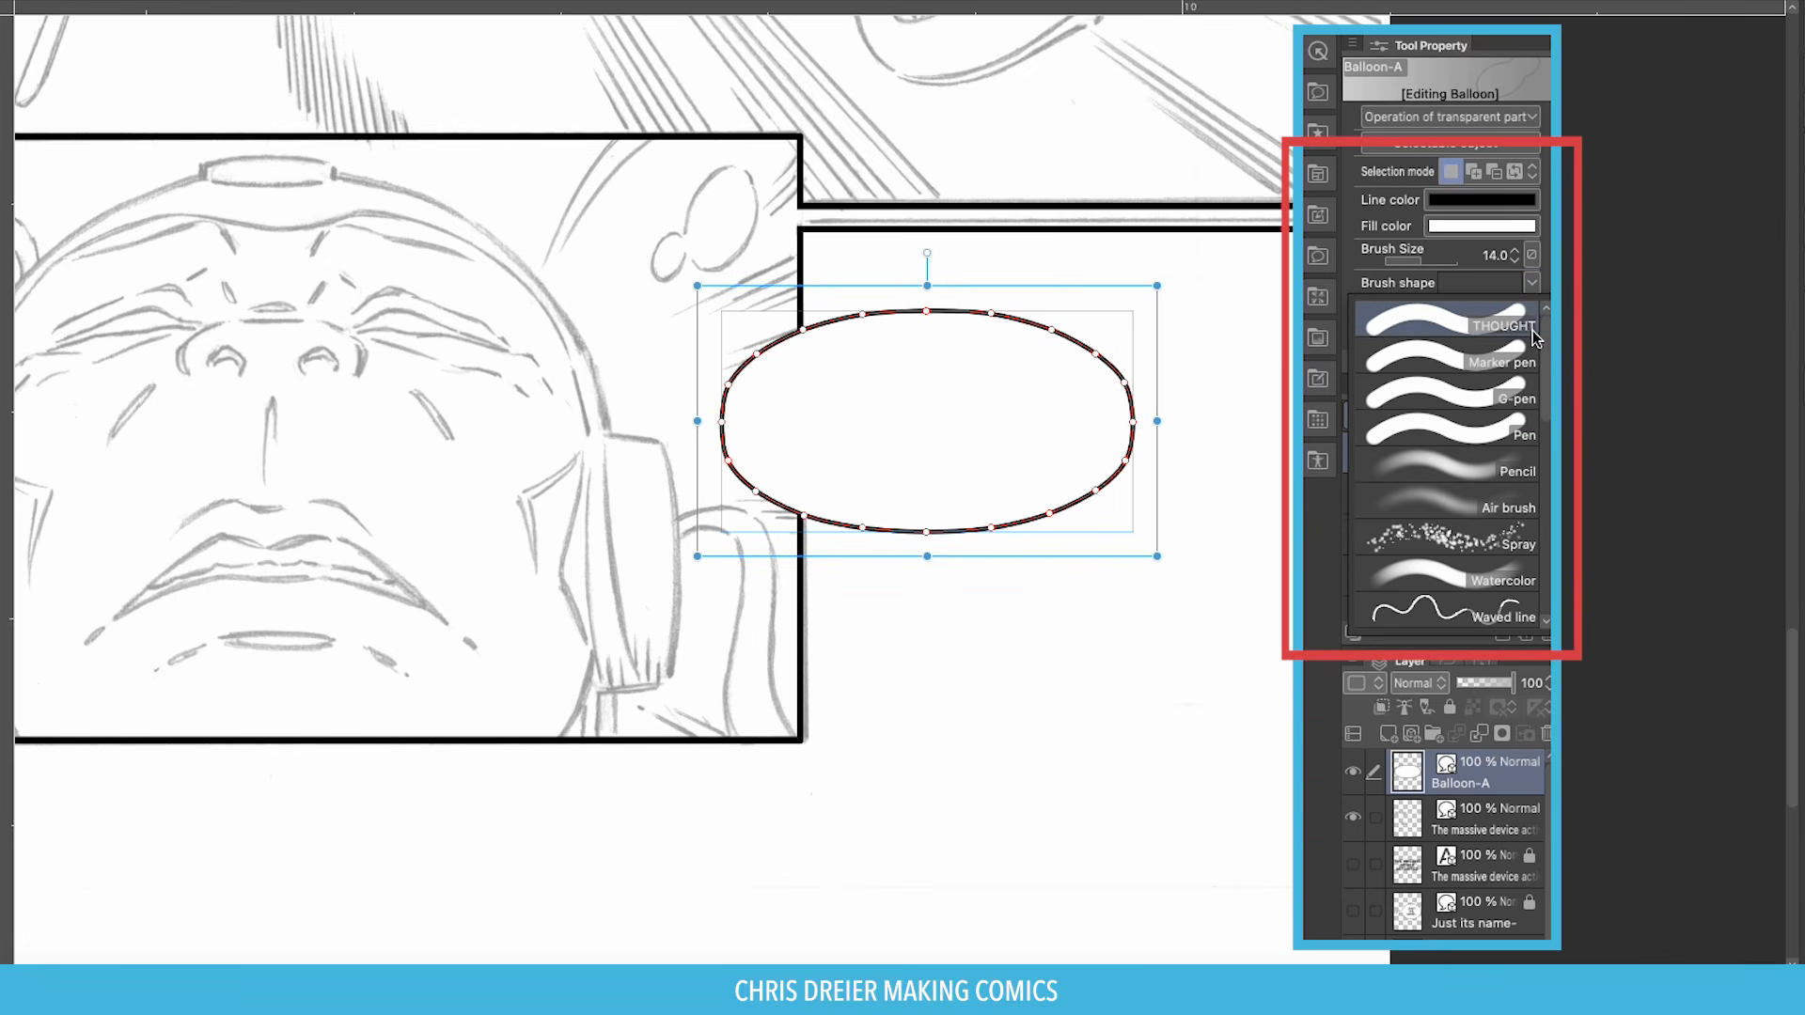
scroll(1544, 418, "down", 5)
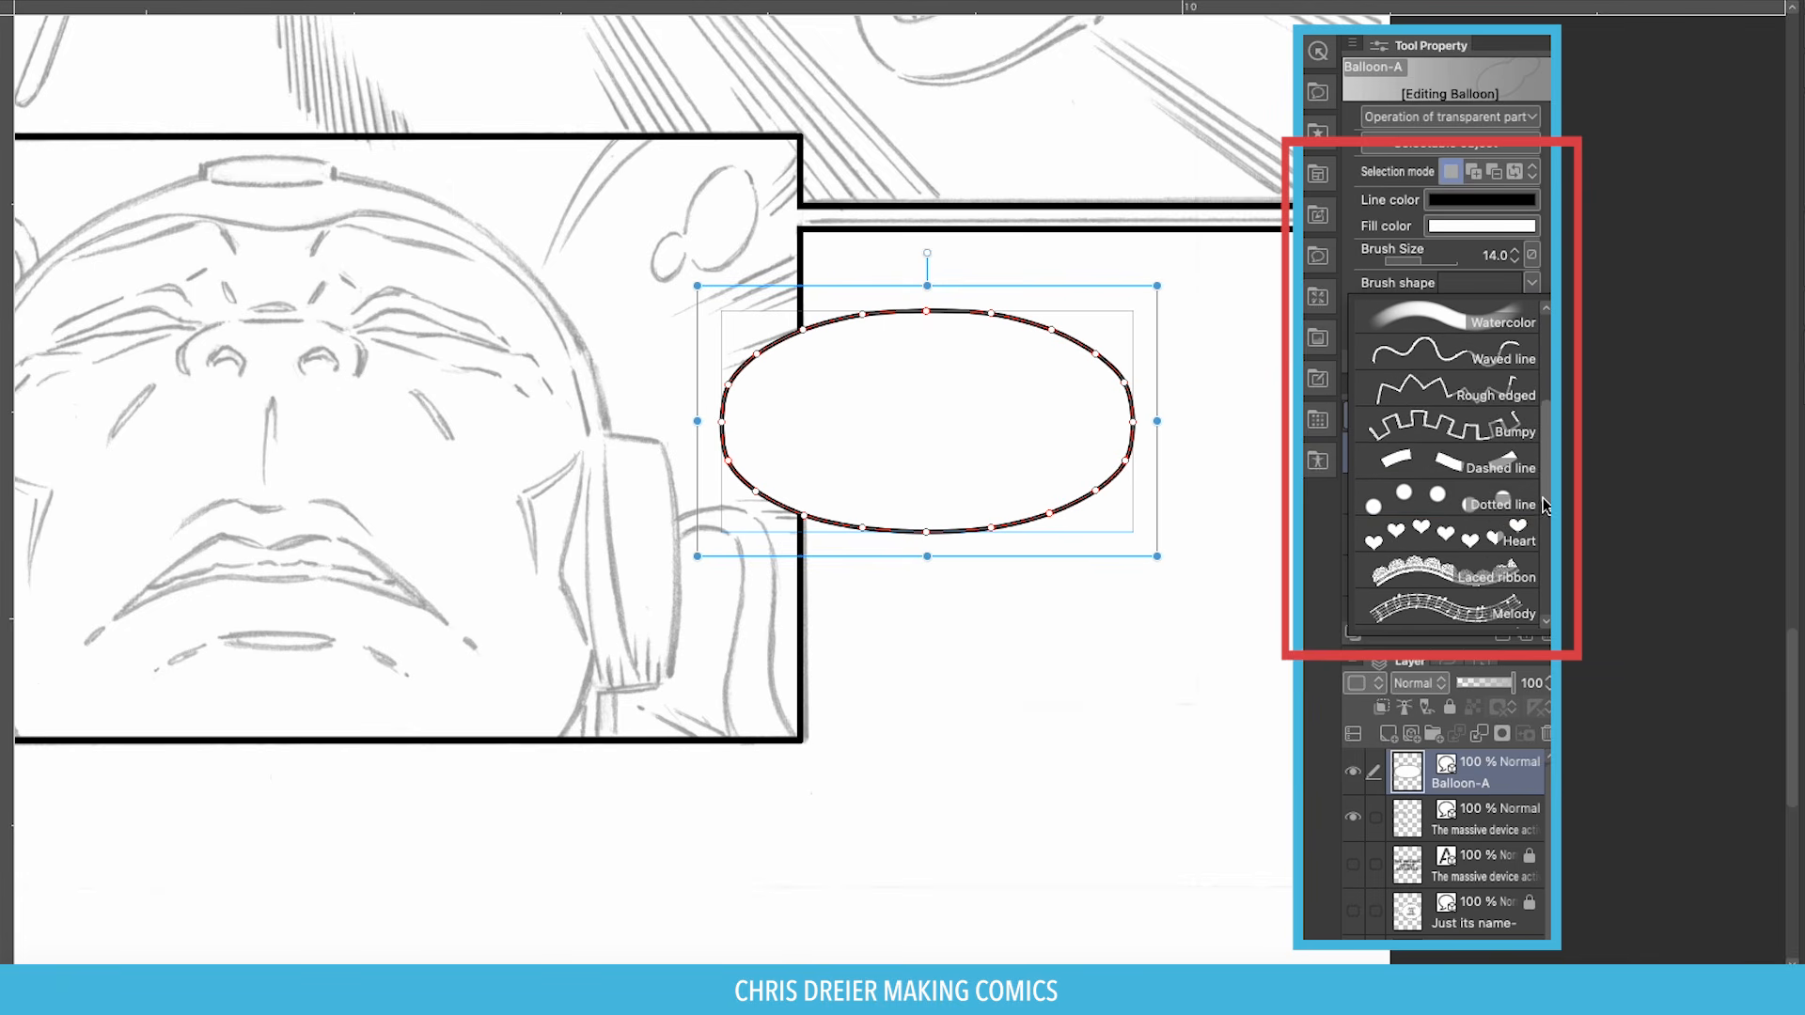
left_click(1391, 461)
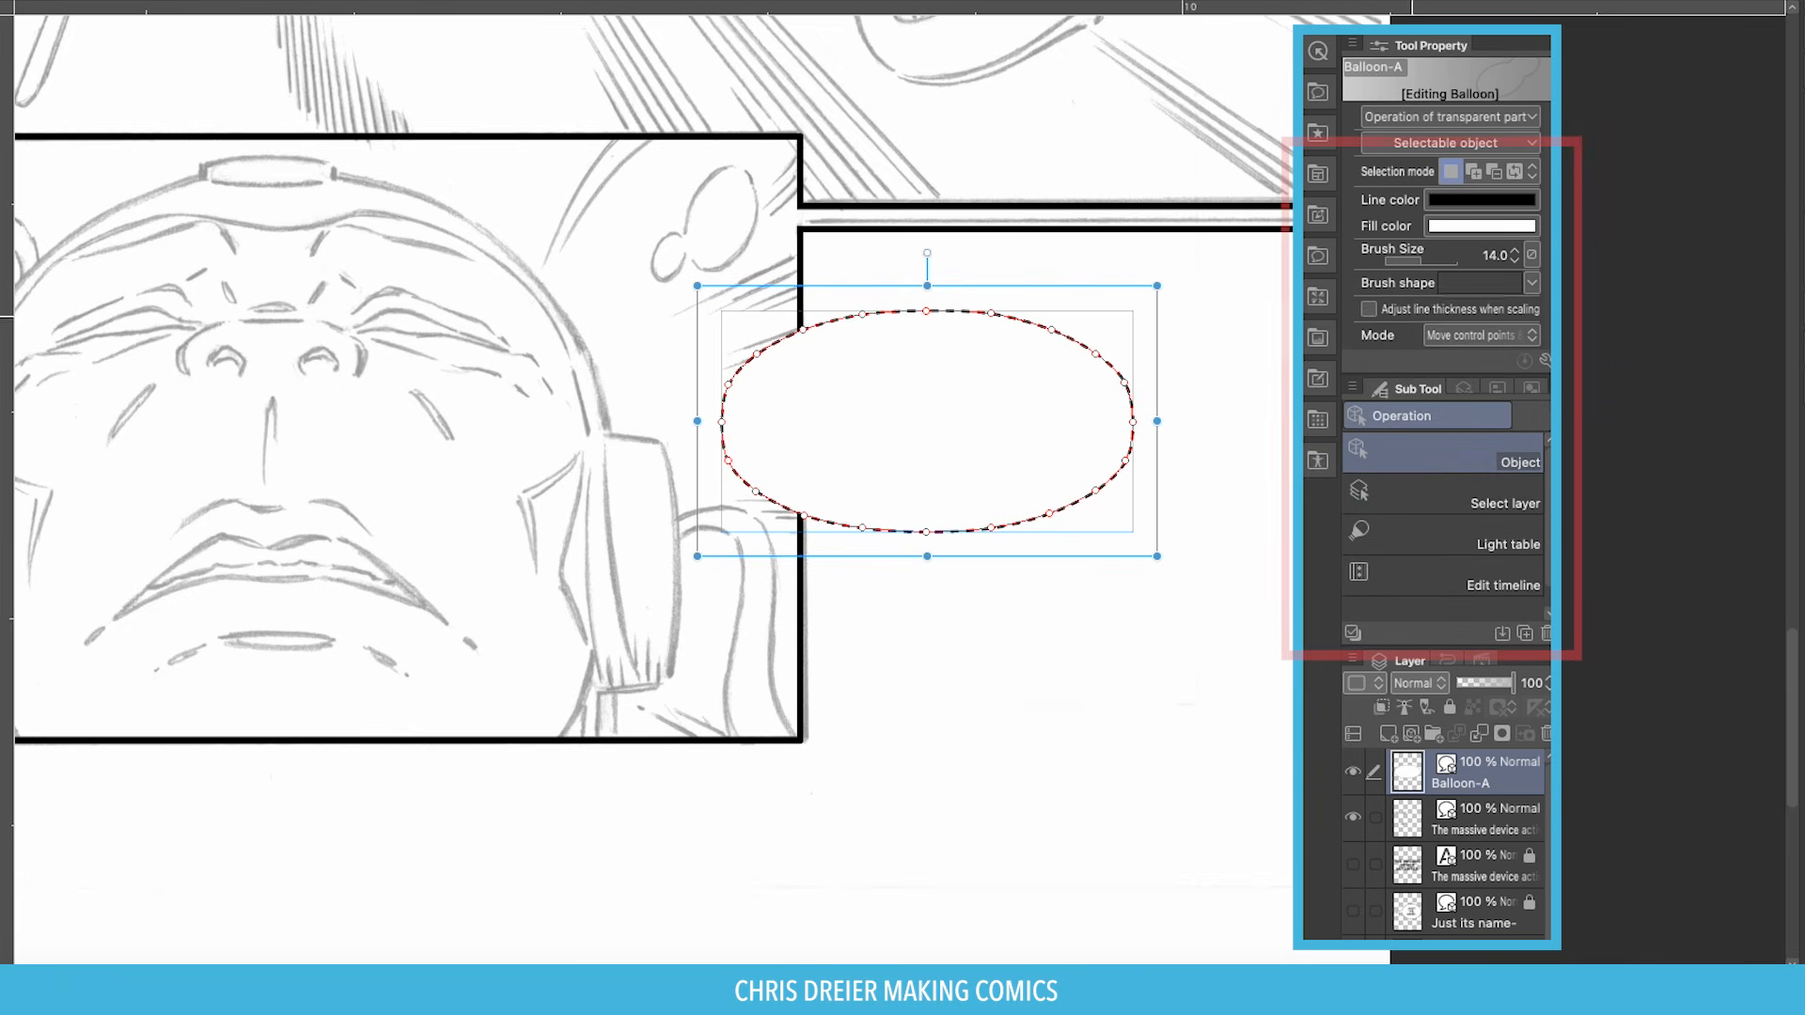
Raise the dashed outline to size 19, then move the balloon up-right and shrink it slightly.
left_click(1513, 250)
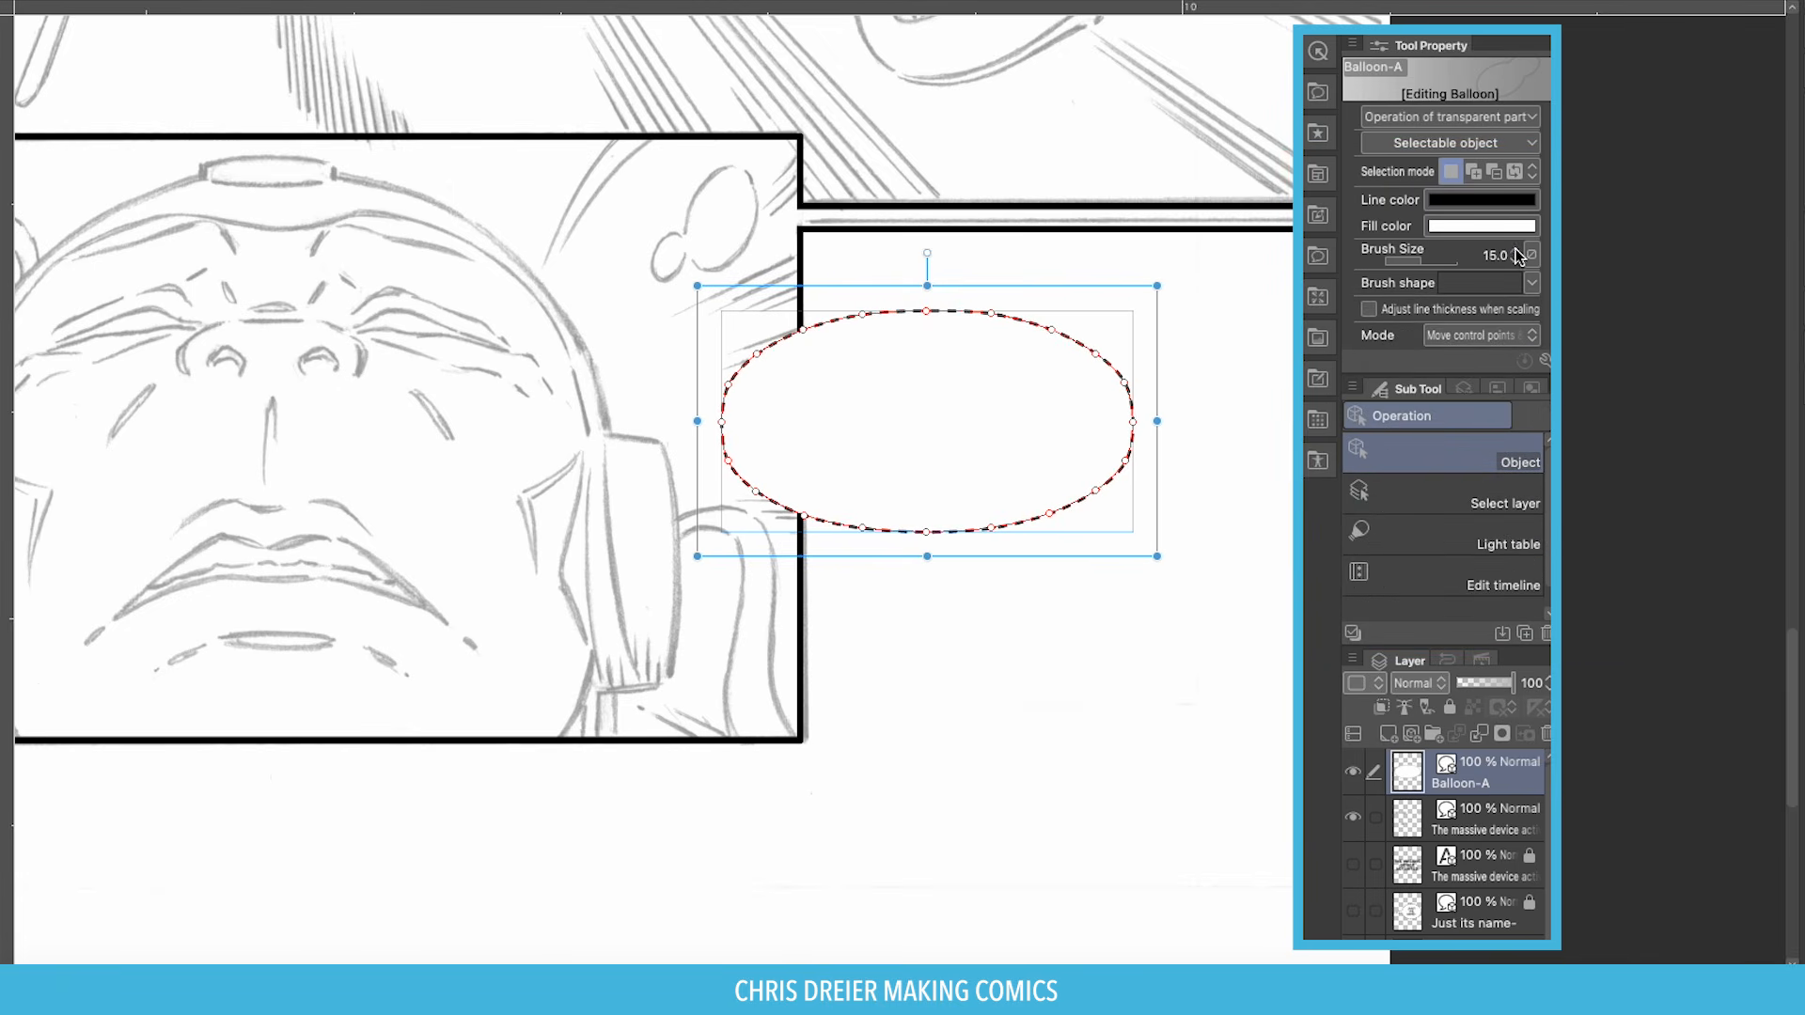
left_click(1513, 250)
left_click(1513, 250)
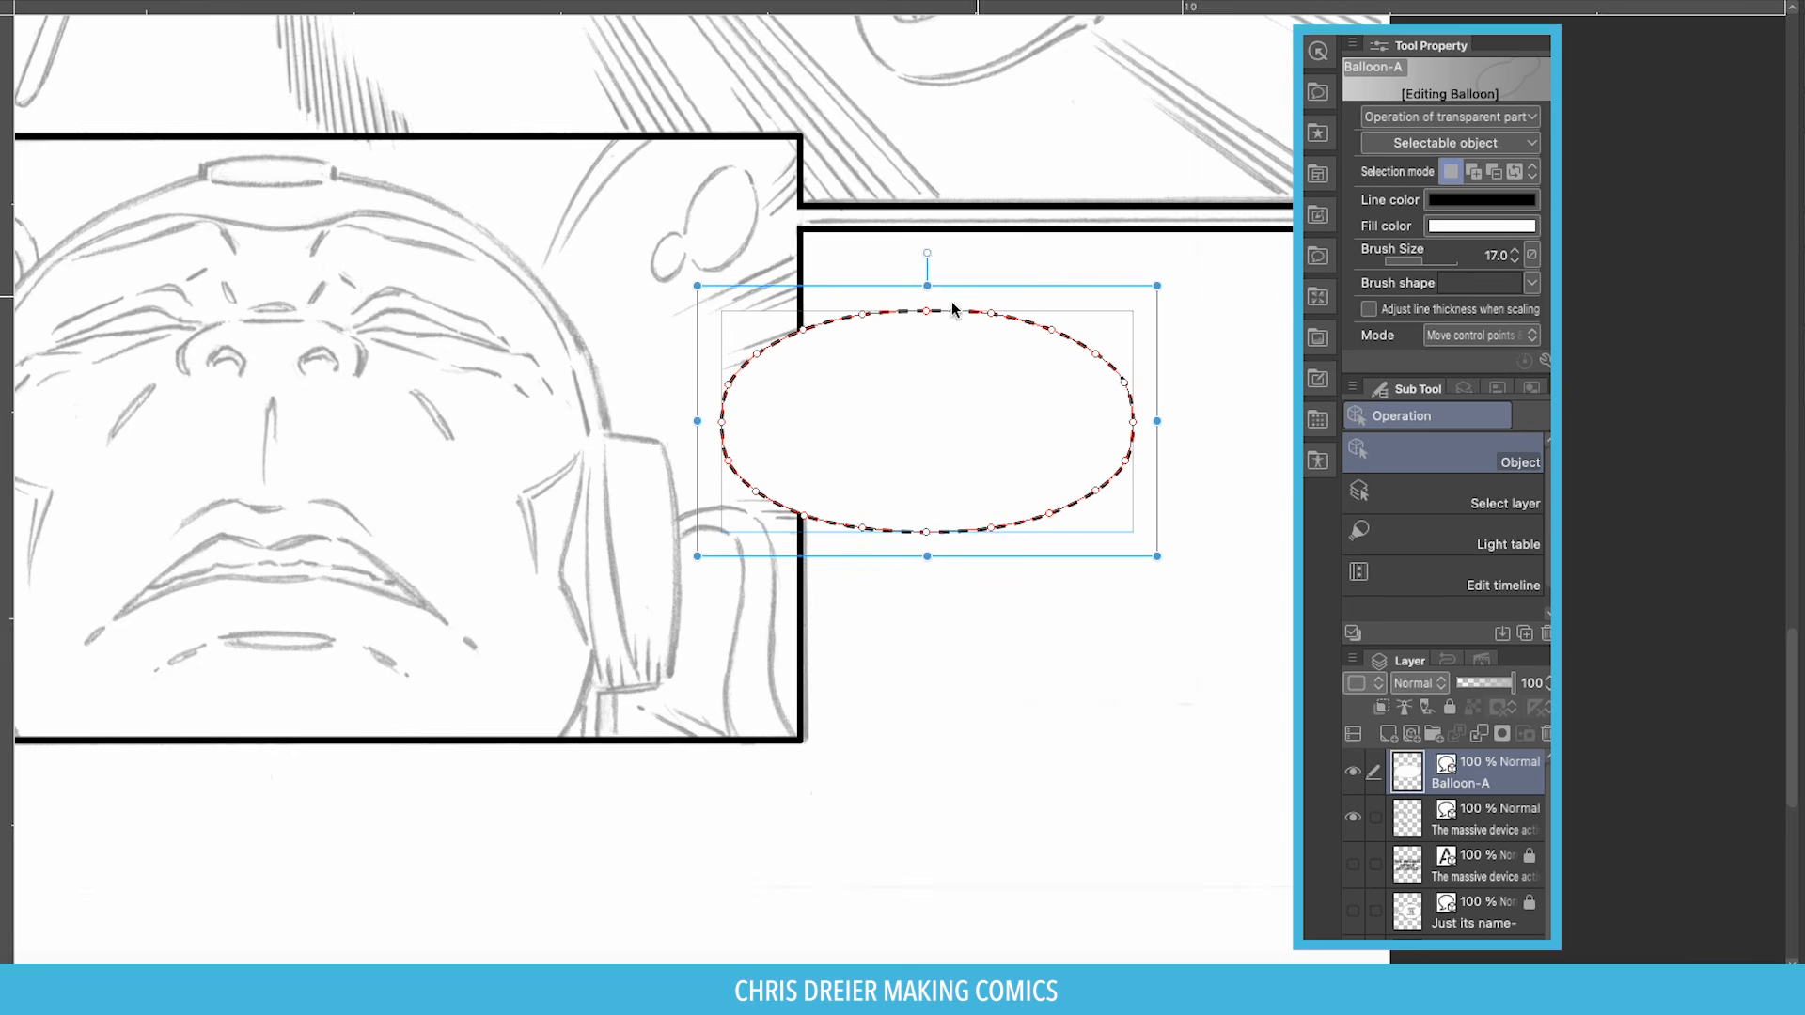
left_click(1513, 252)
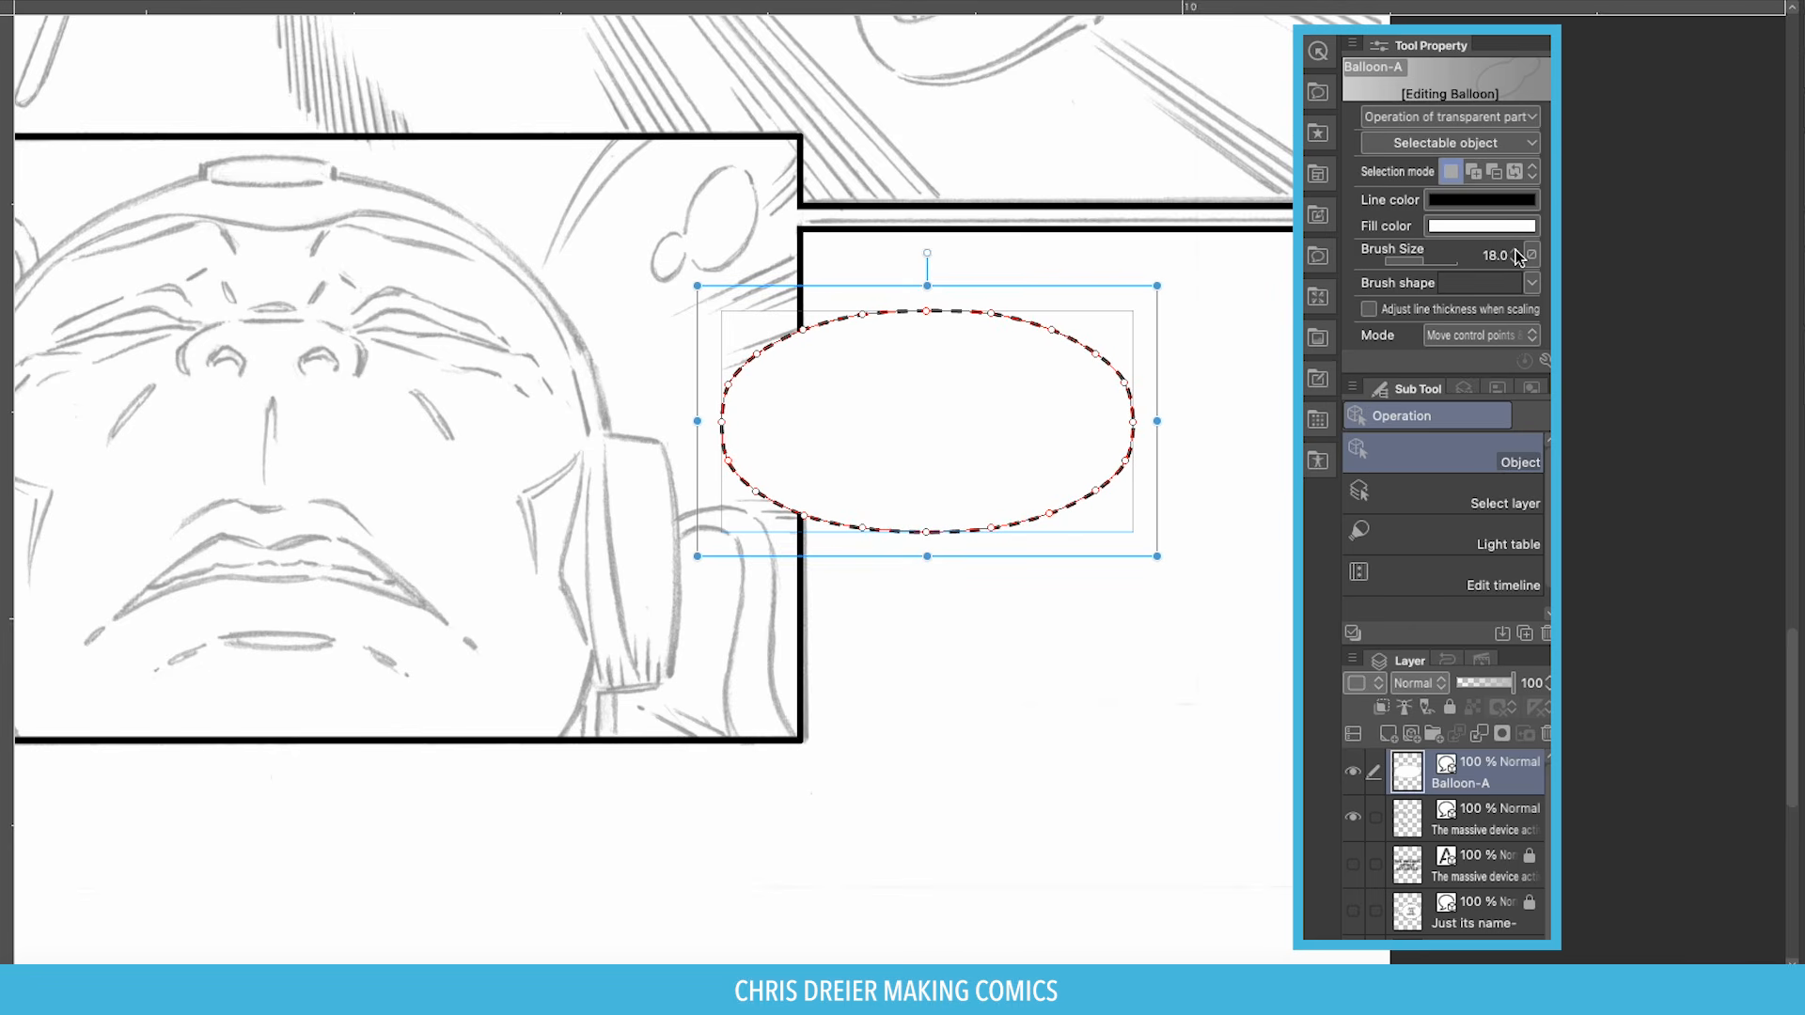
left_click(1515, 250)
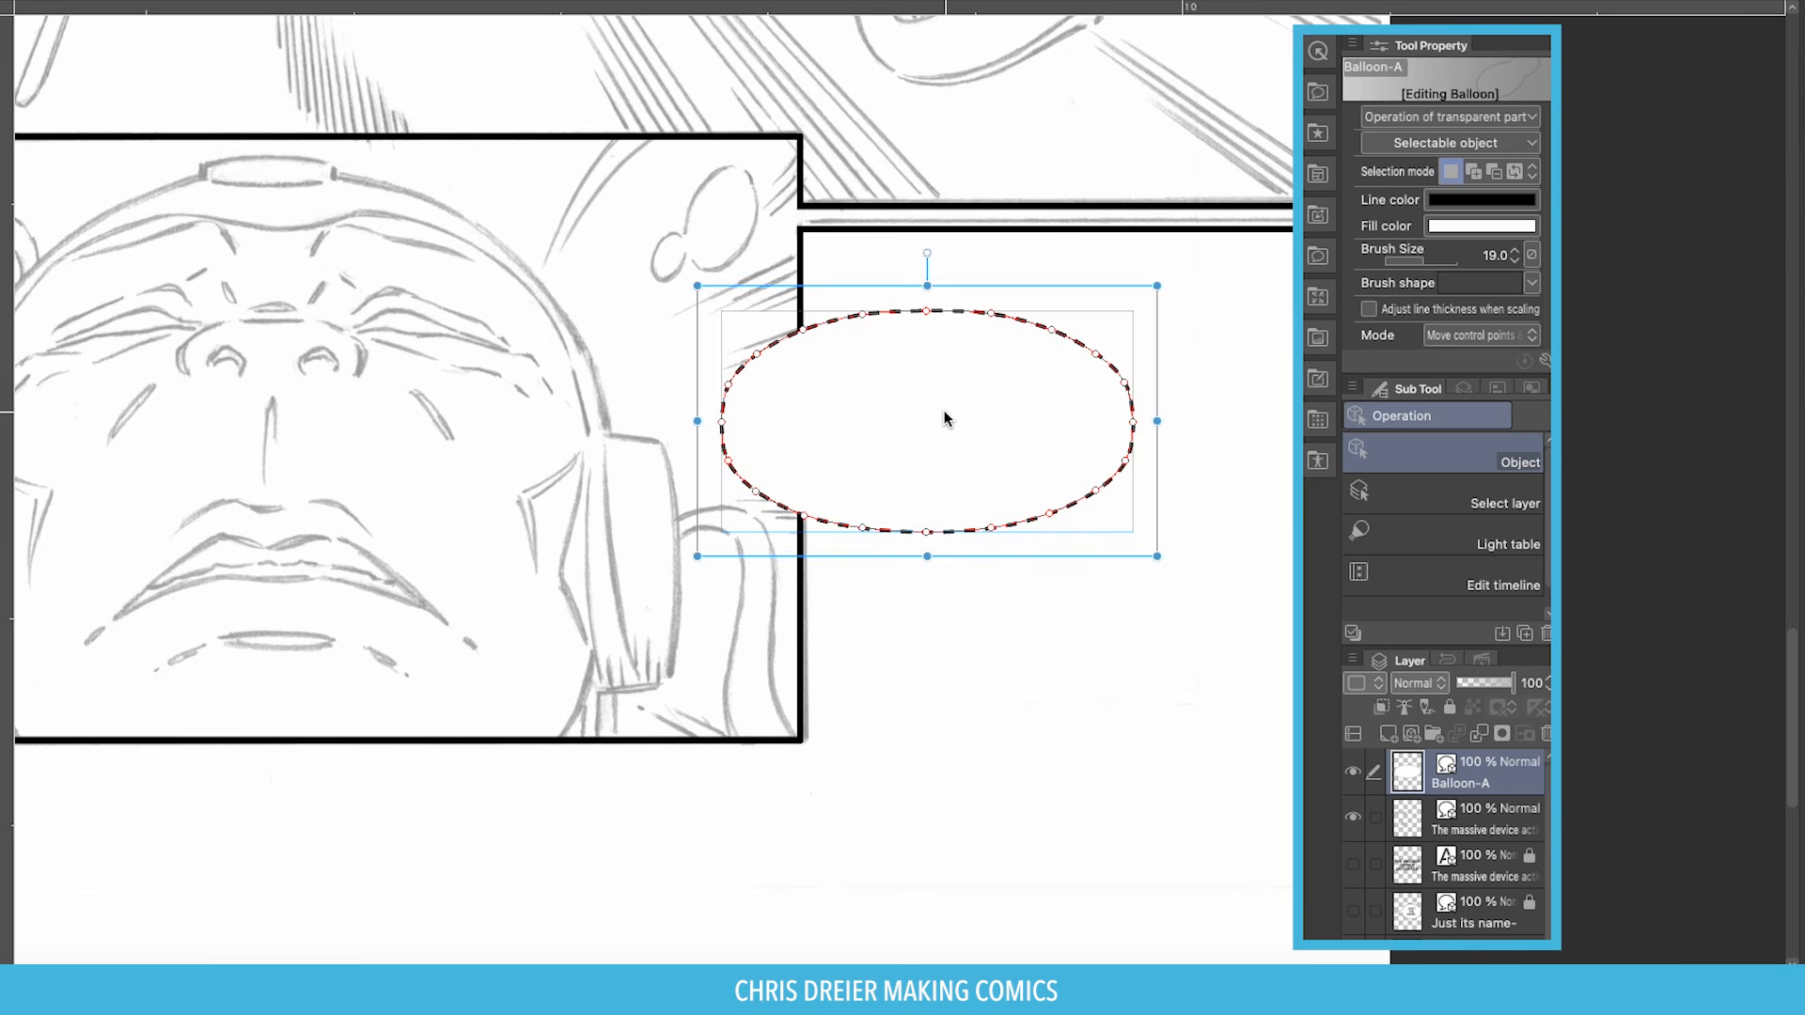
left_click_drag(944, 420, 1004, 397)
left_click_drag(1219, 536, 1111, 477)
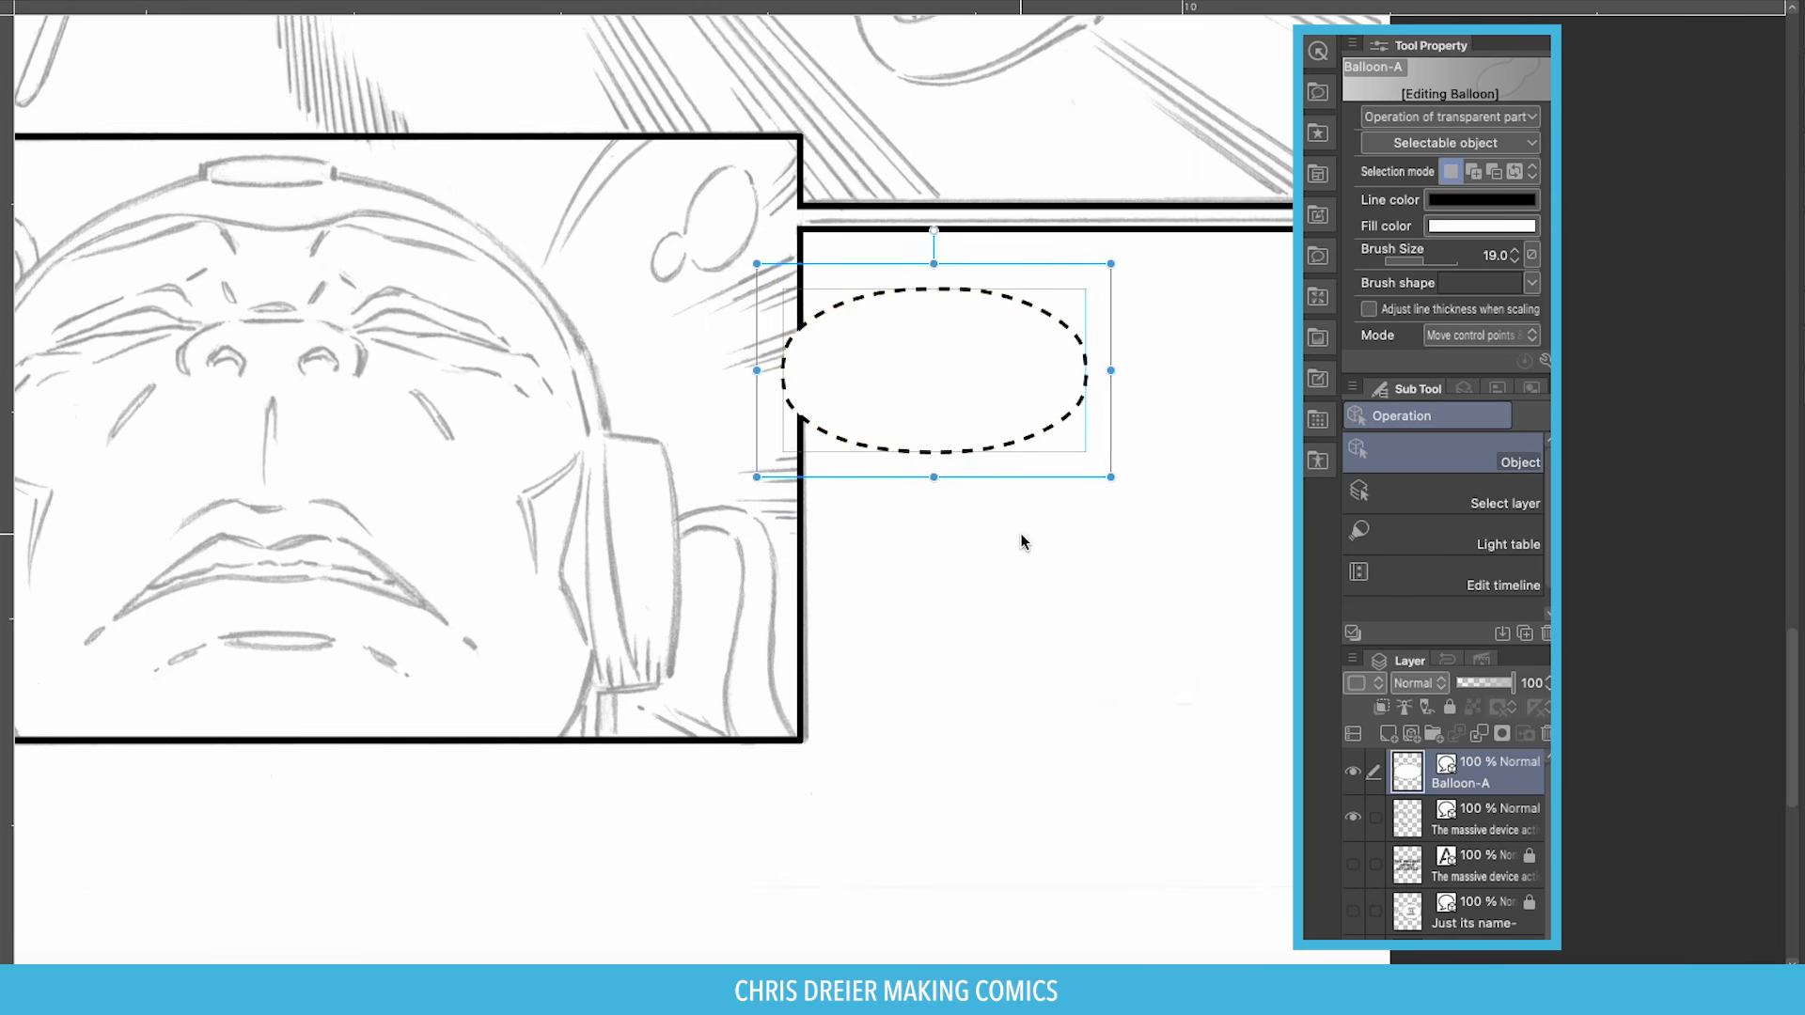
Paste 'JUST ITS NAME.' from the Pages script into the balloon in Dialogue Font, nudging it right.
key("super+Tab")
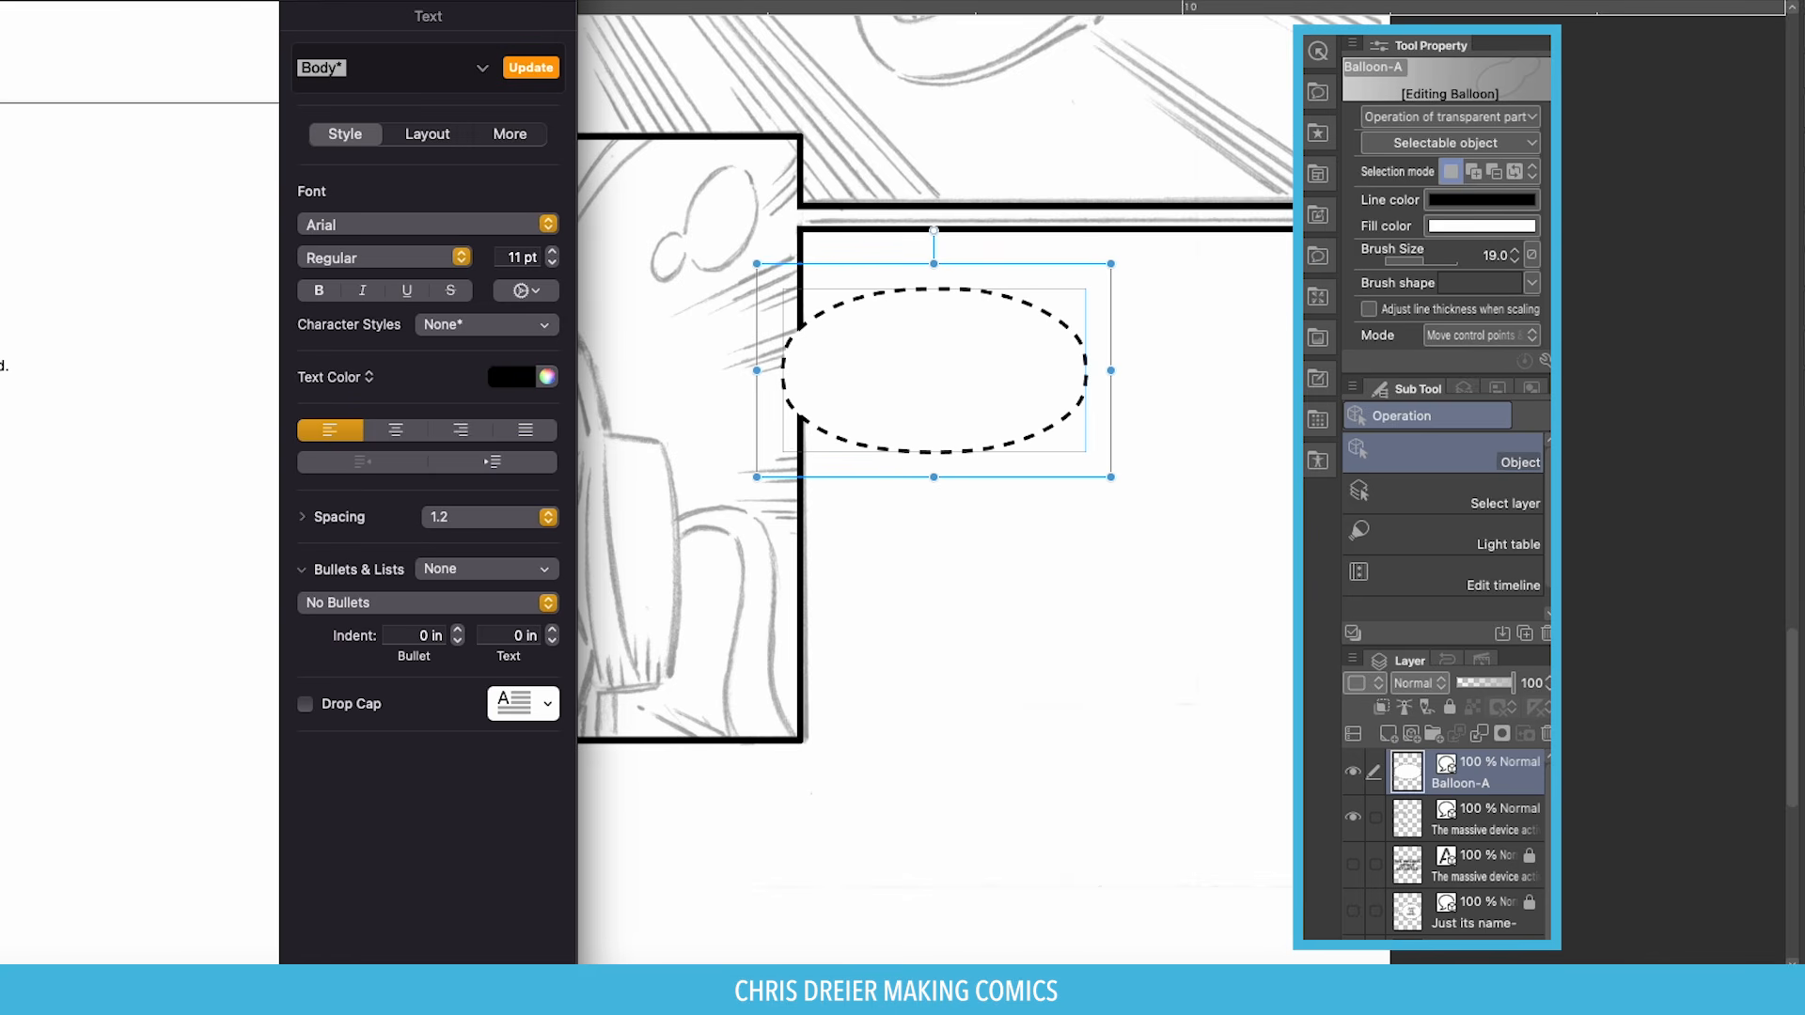
key("super+Tab")
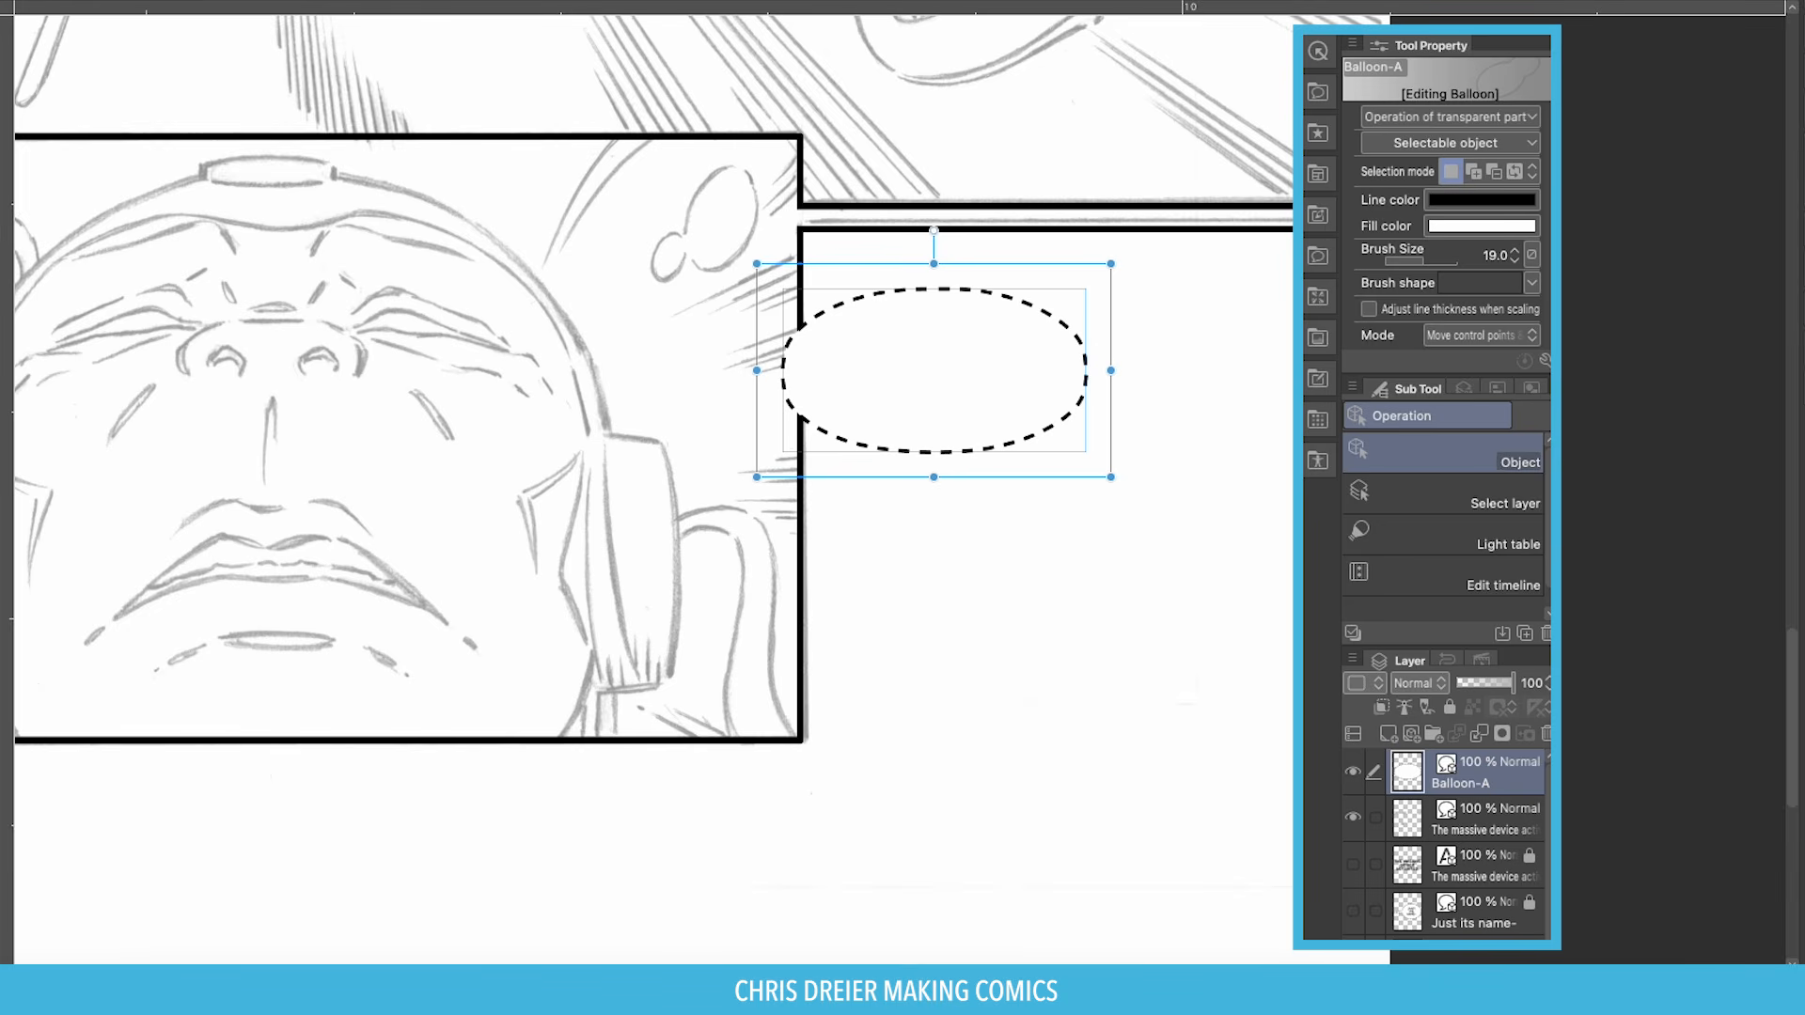
key("t")
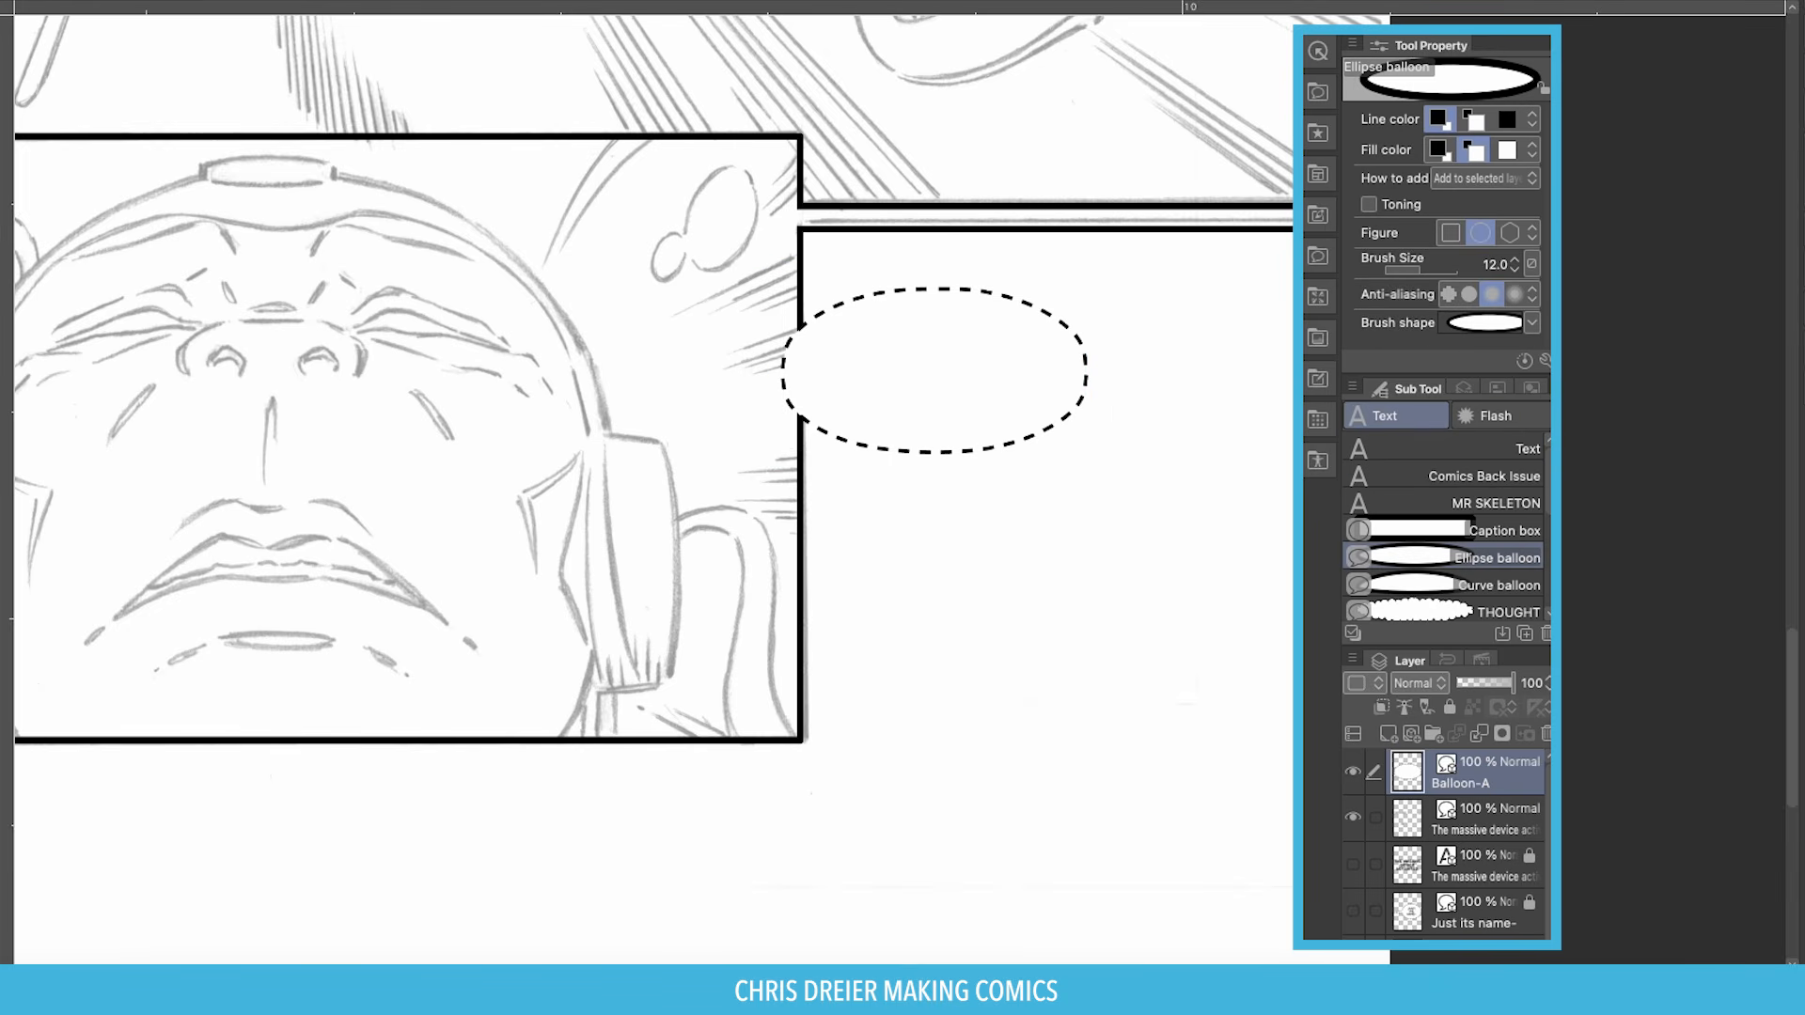
scroll(1453, 607, "down", 5)
left_click(1451, 561)
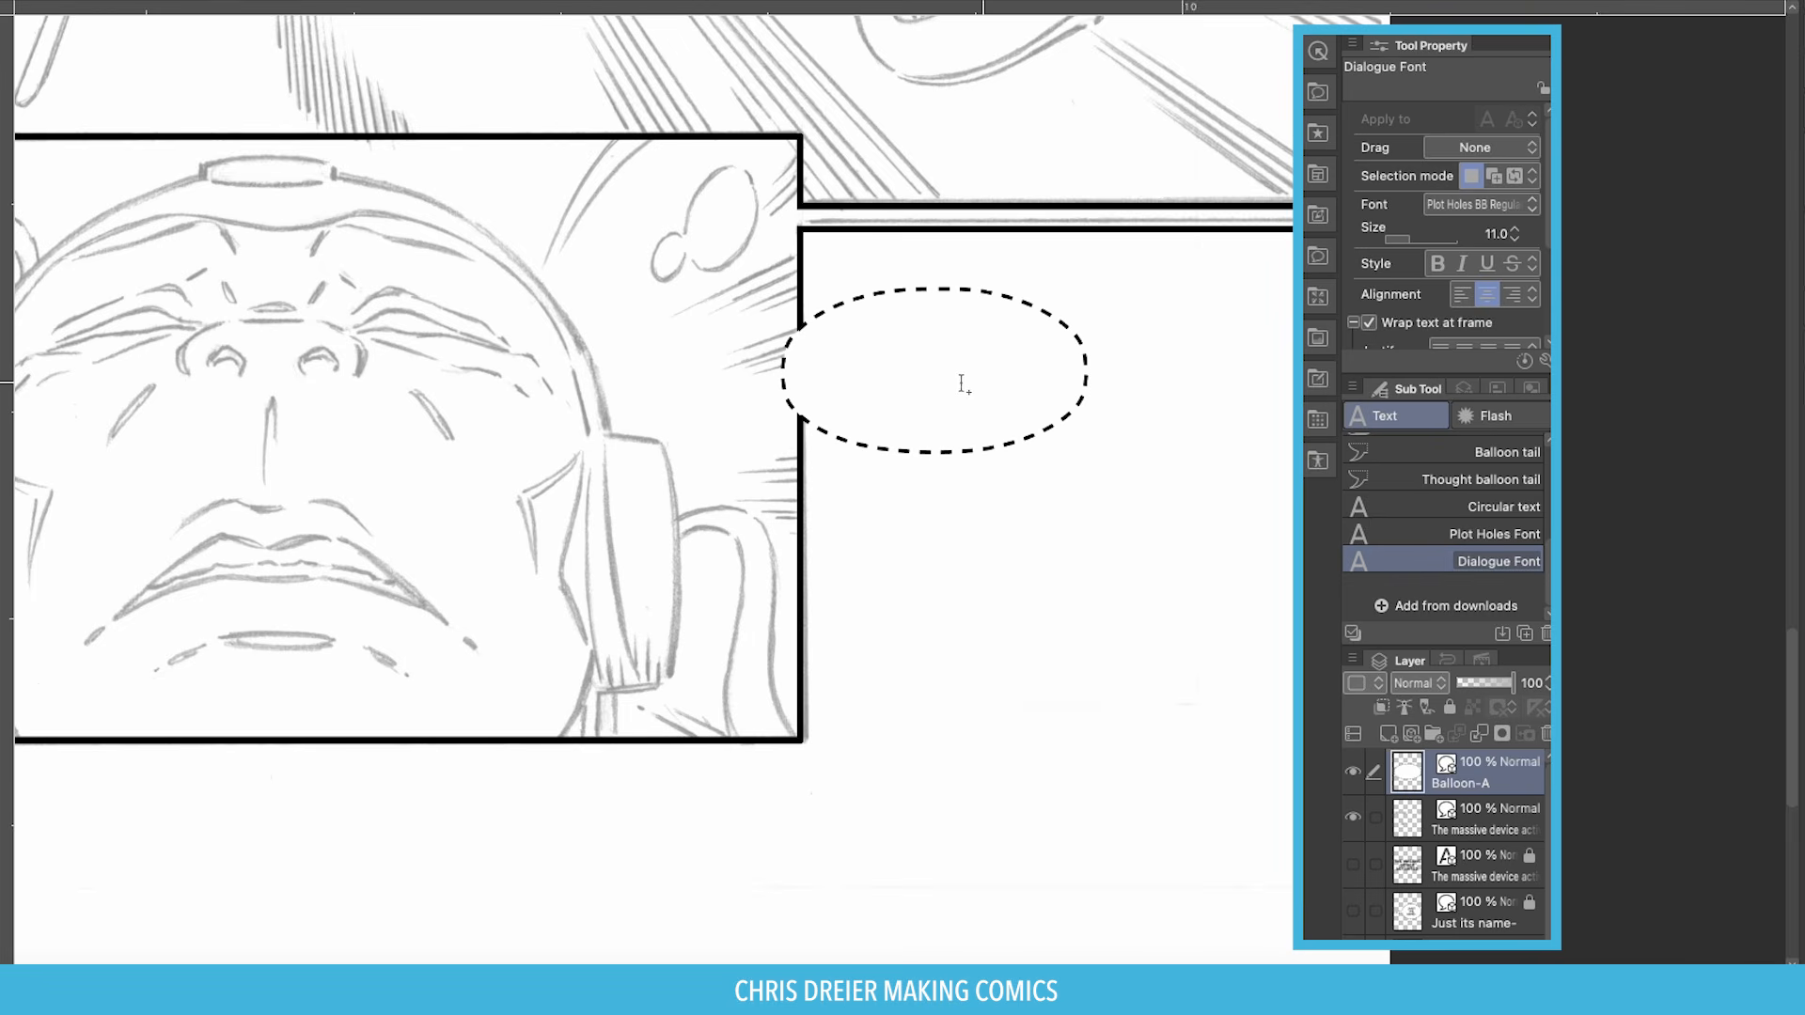
left_click(895, 349)
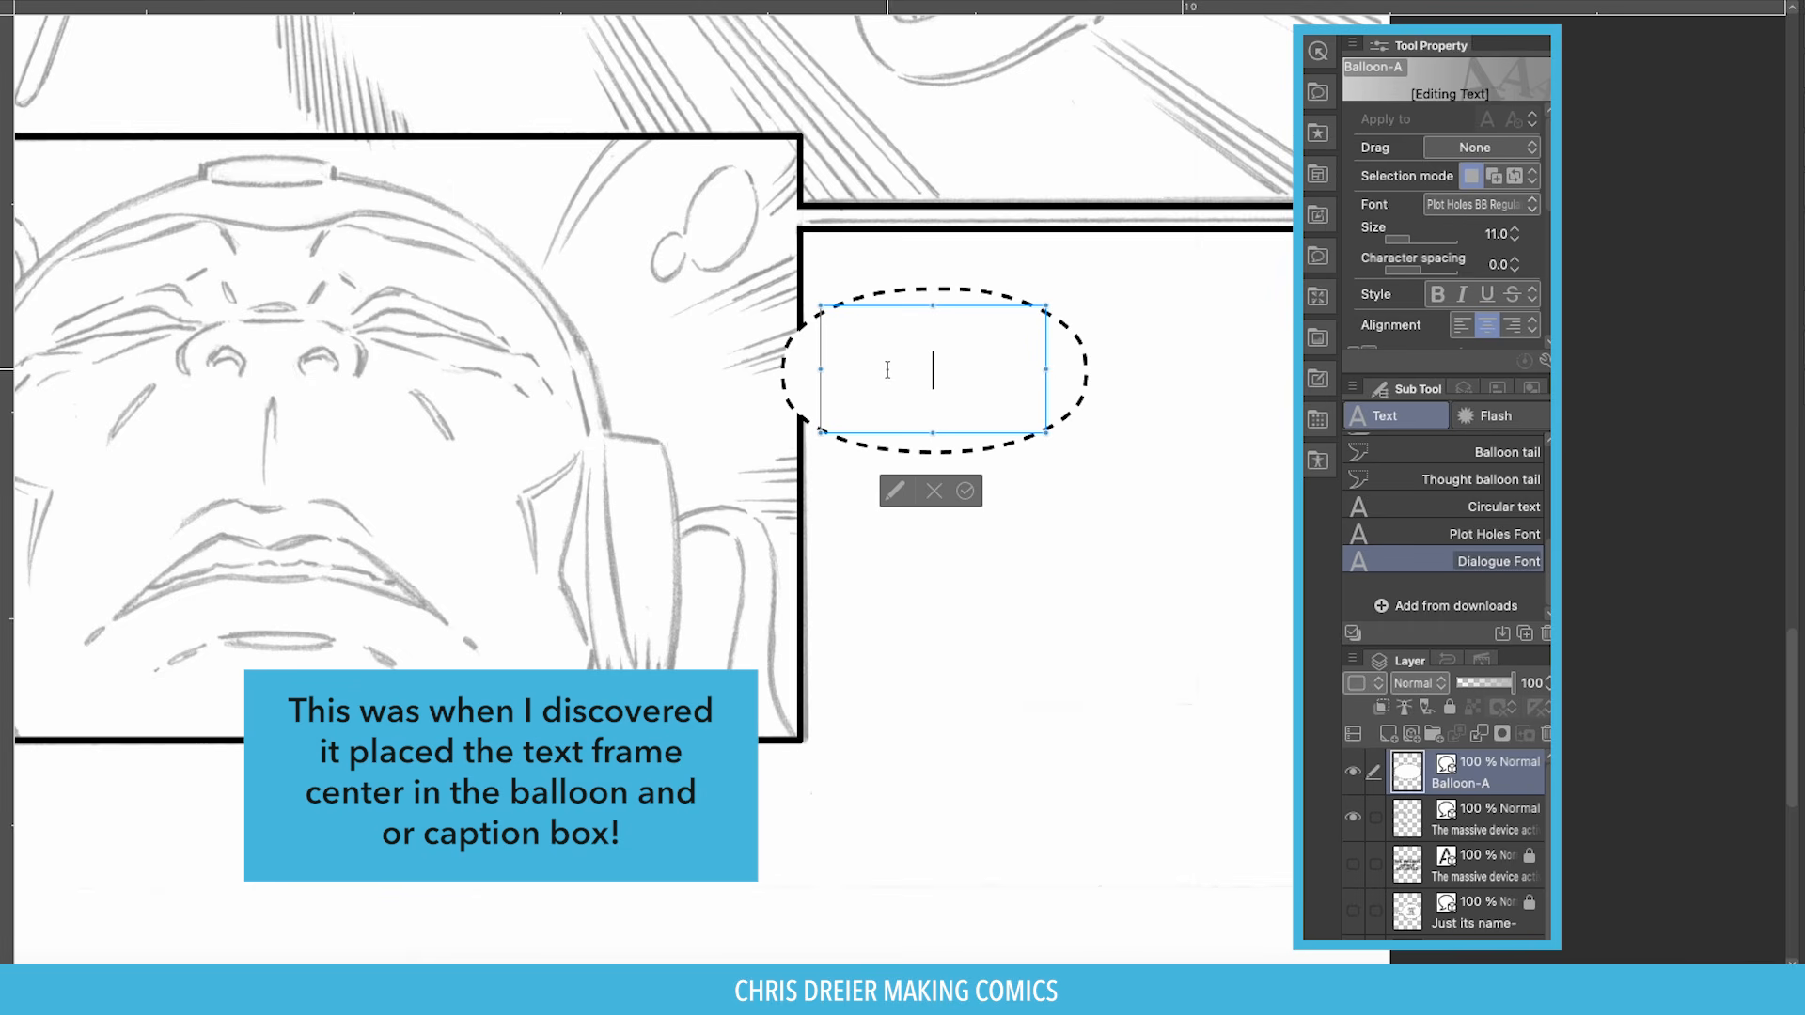
scroll(1504, 225, "down", 3)
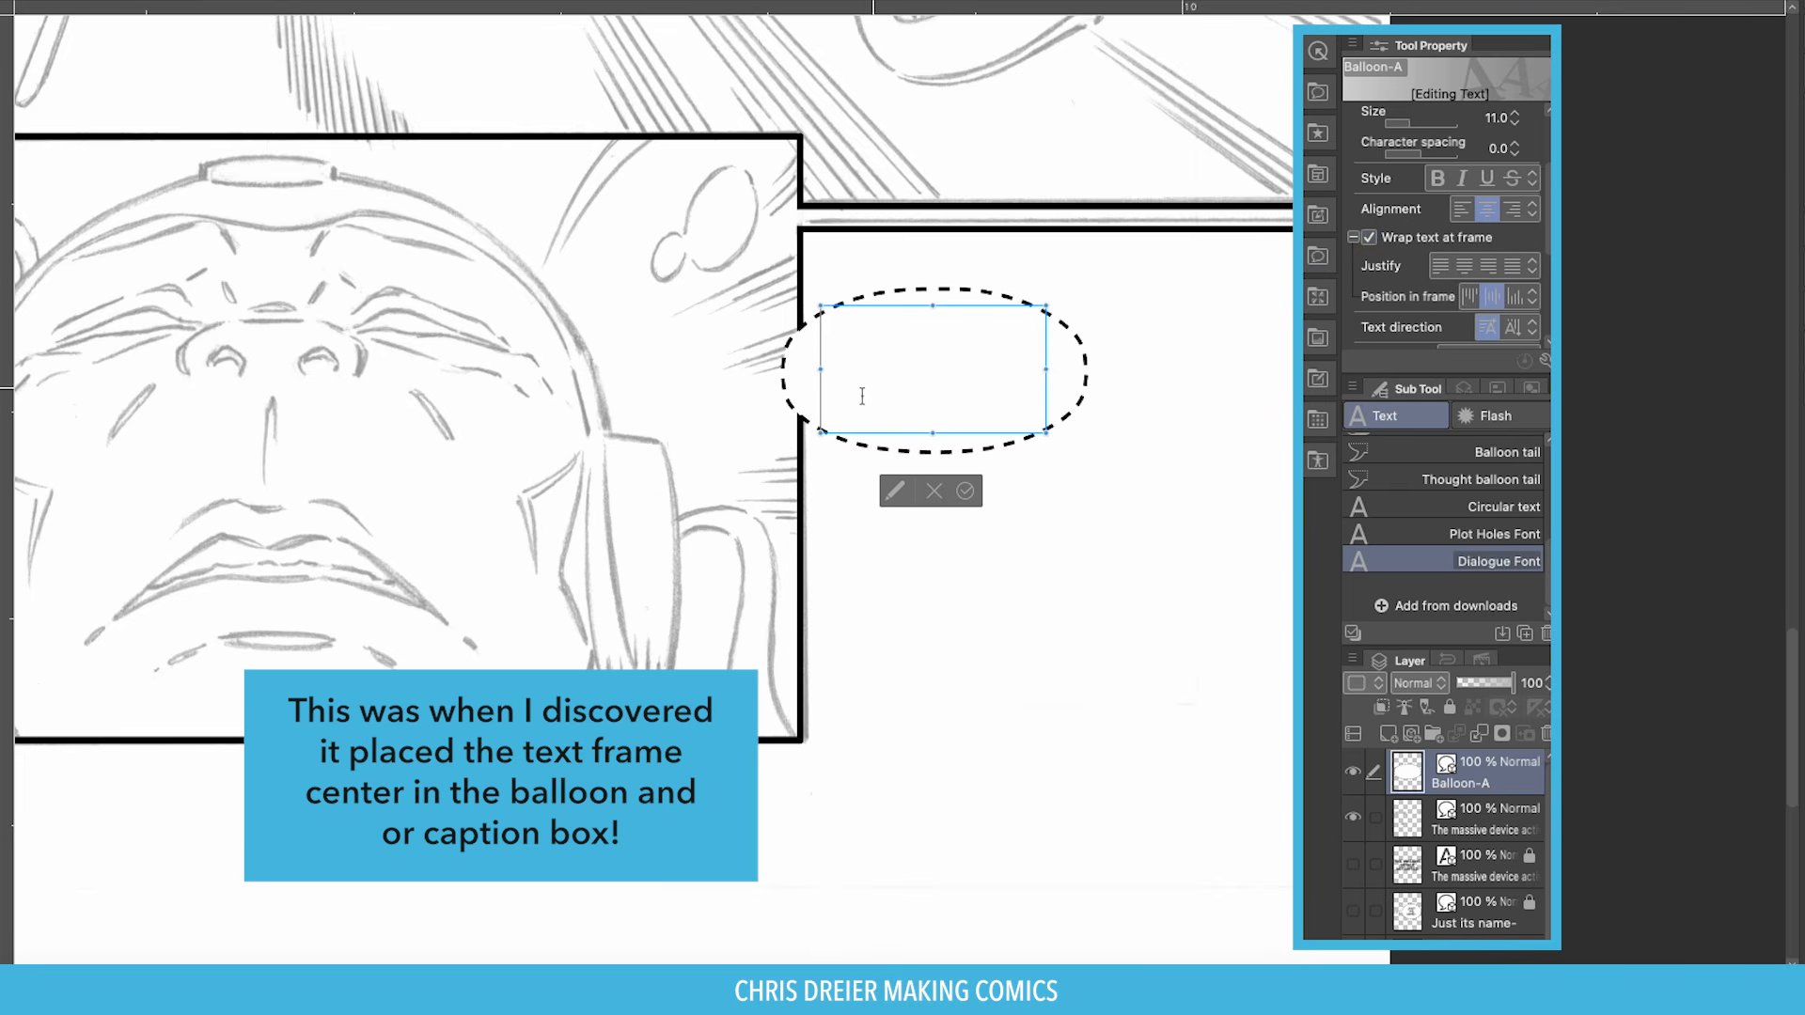
key("super+v")
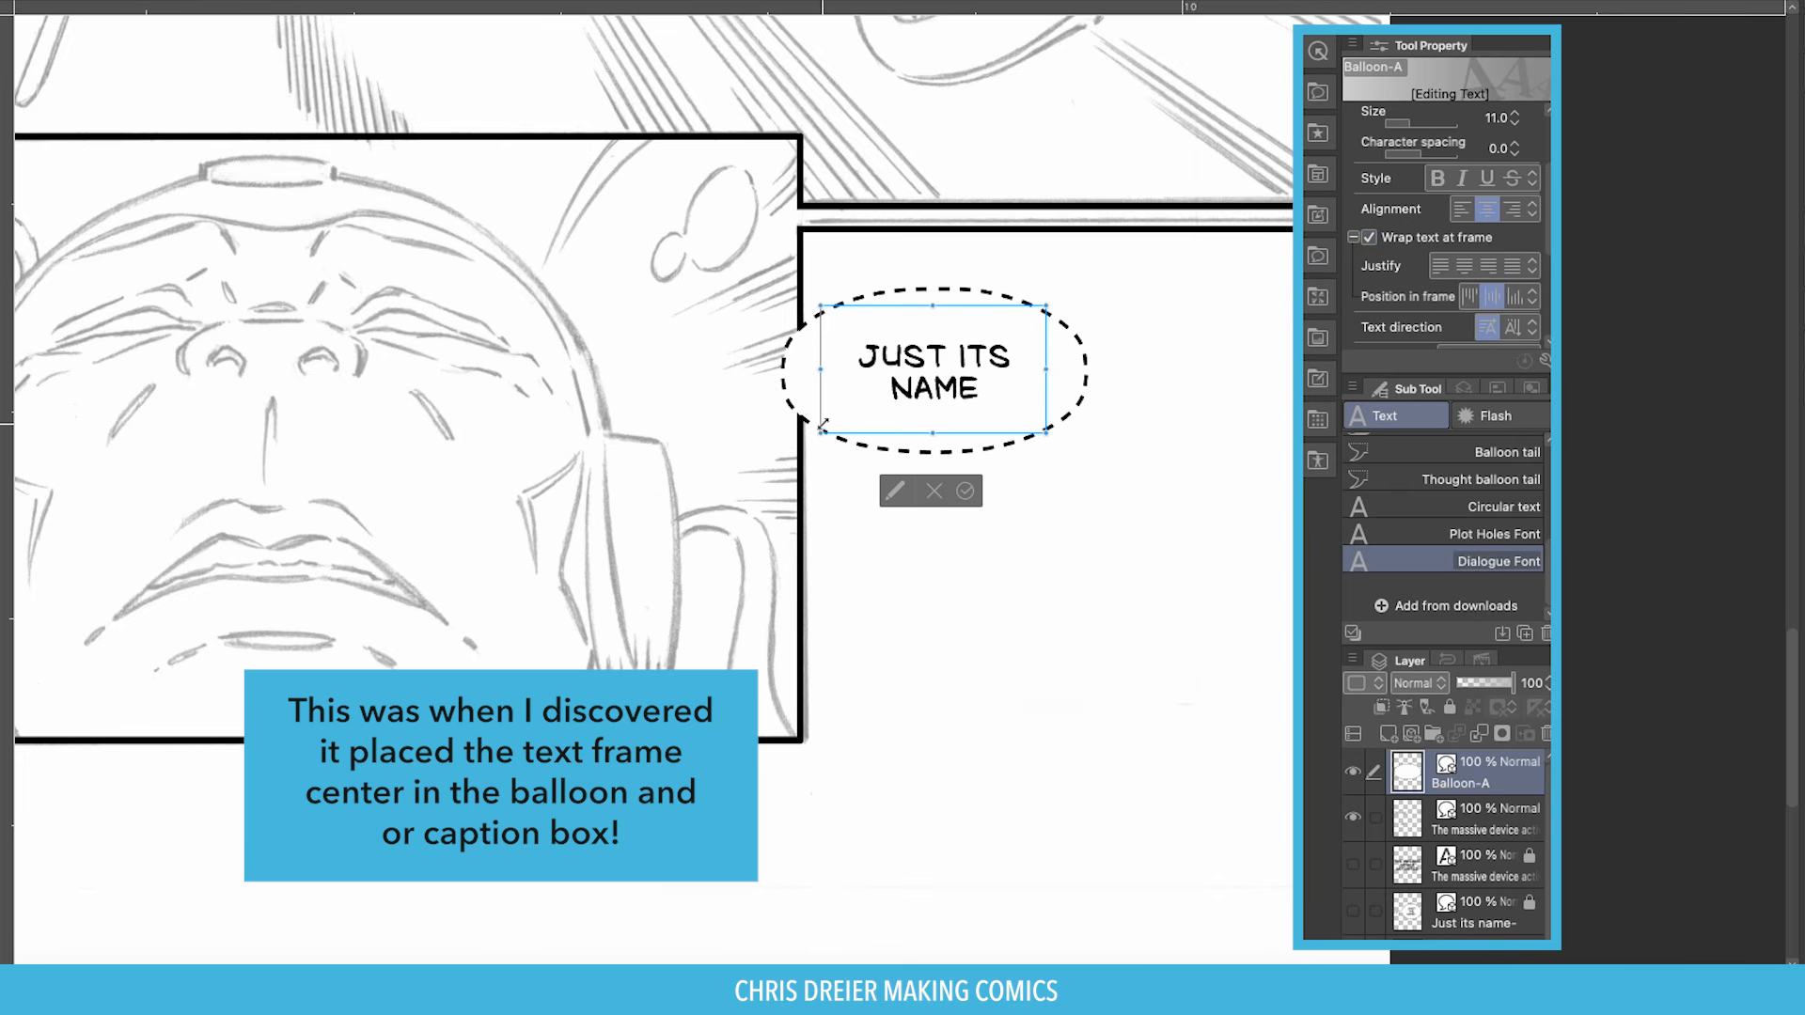
left_click_drag(1087, 364, 1098, 361)
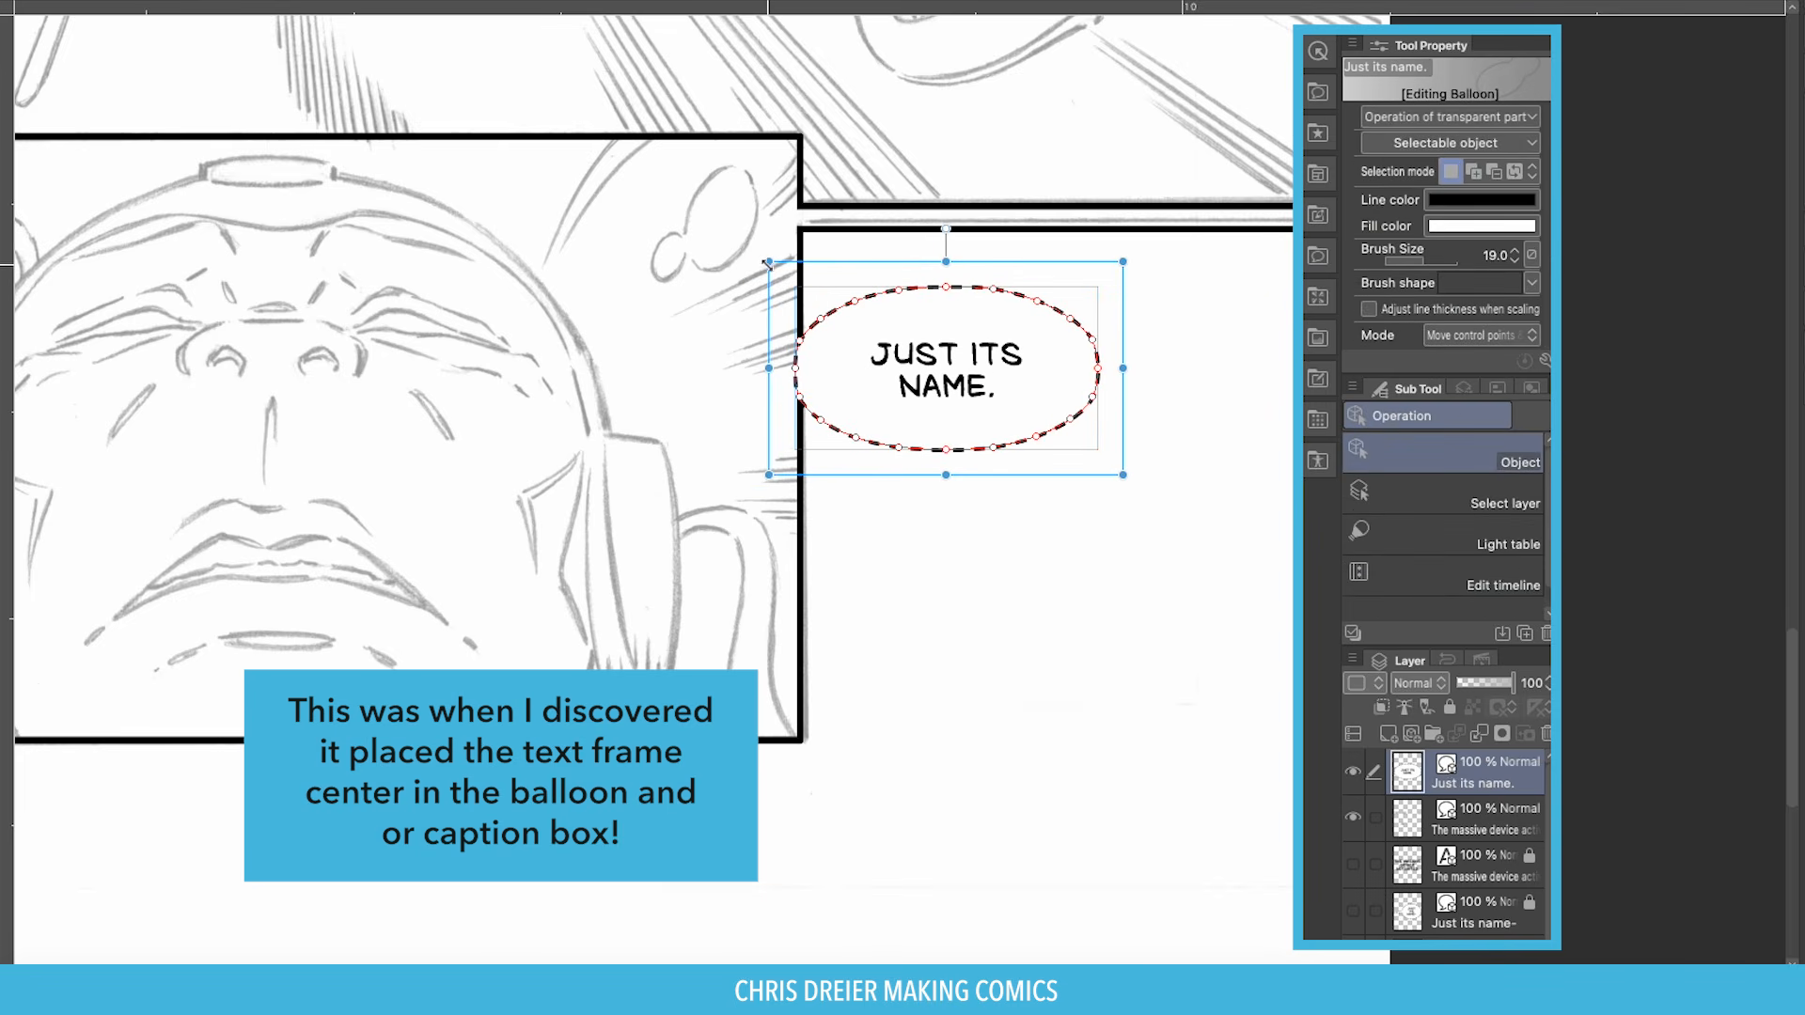
Shrink the balloon around its words and drop the lettering size to 8.
left_click_drag(767, 265, 804, 278)
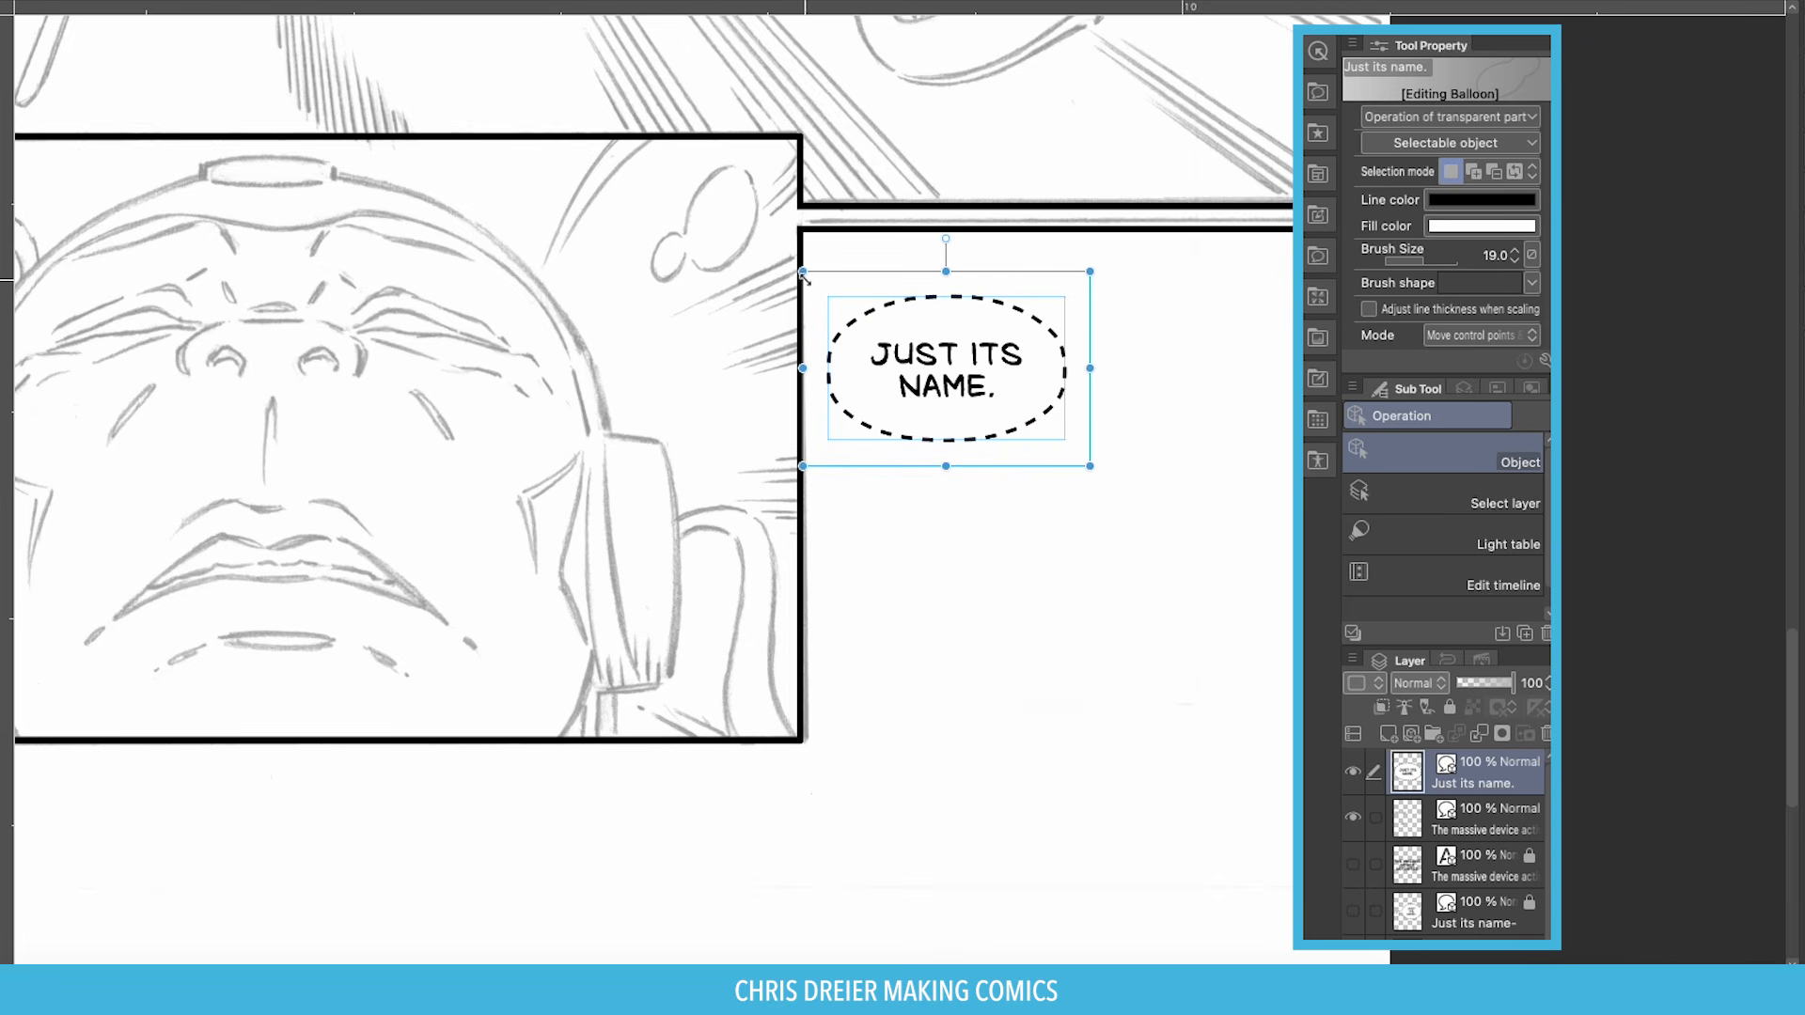
left_click(940, 376)
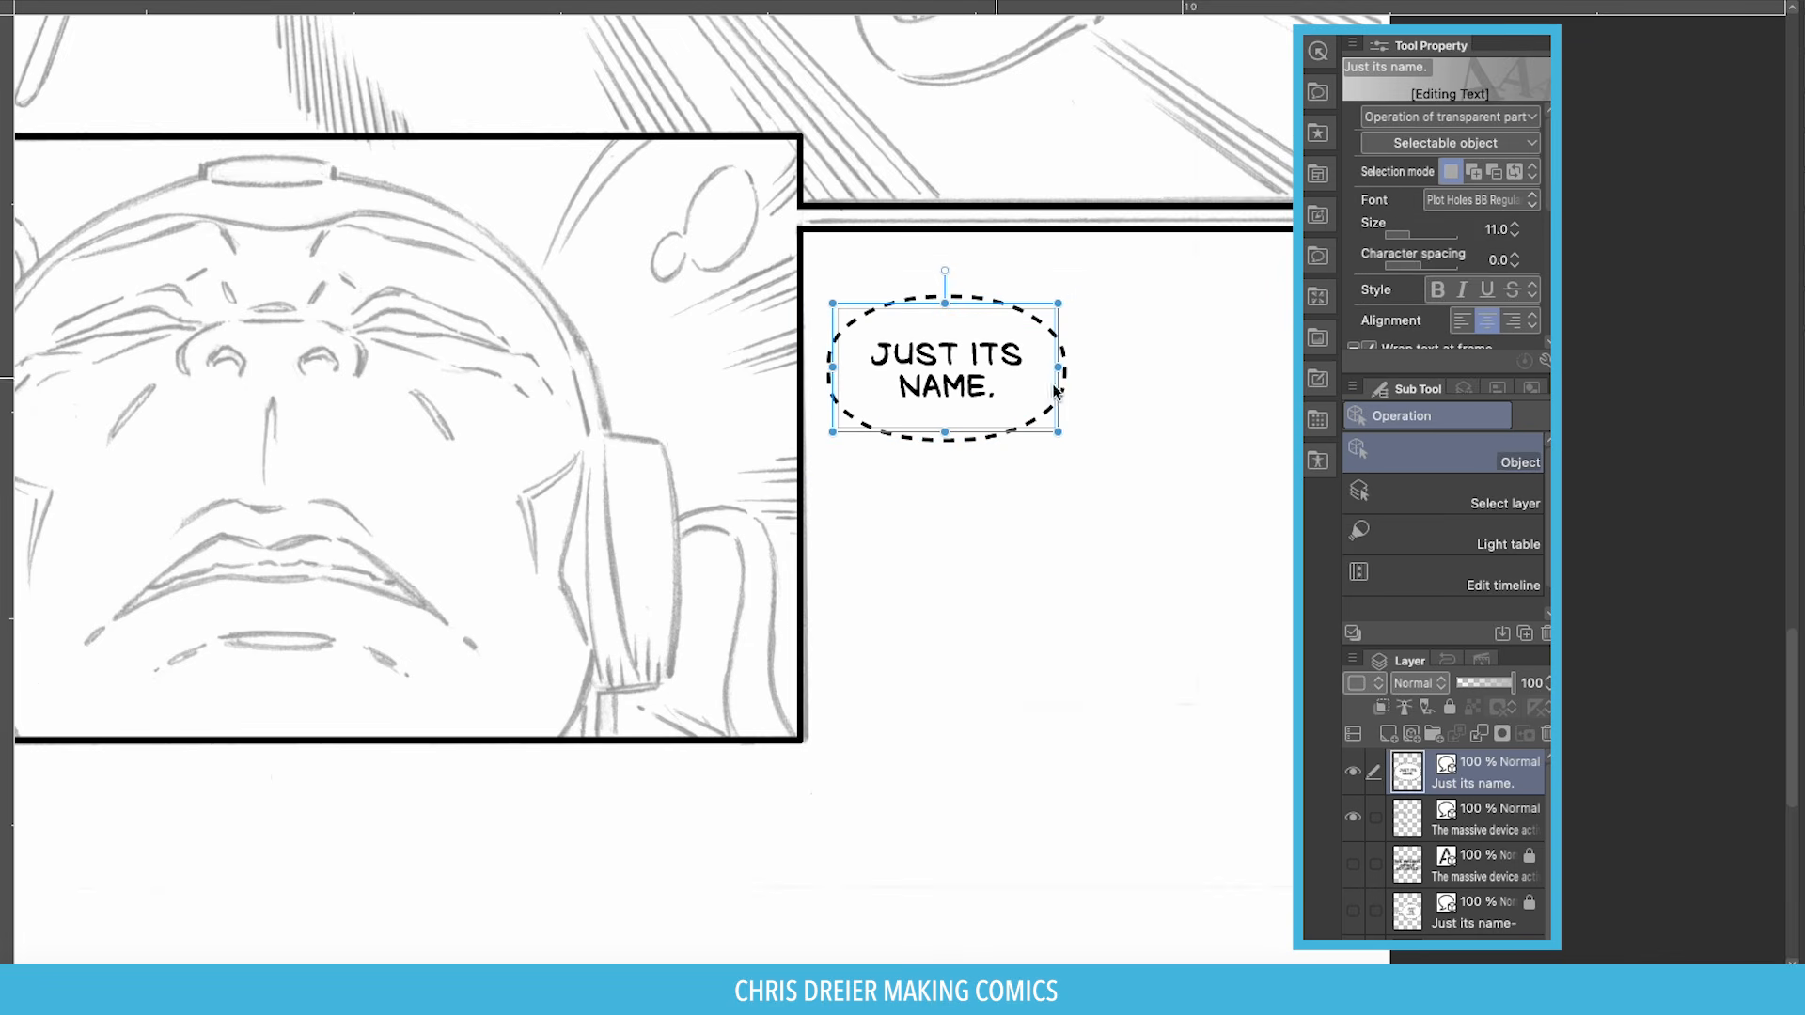
left_click(1516, 236)
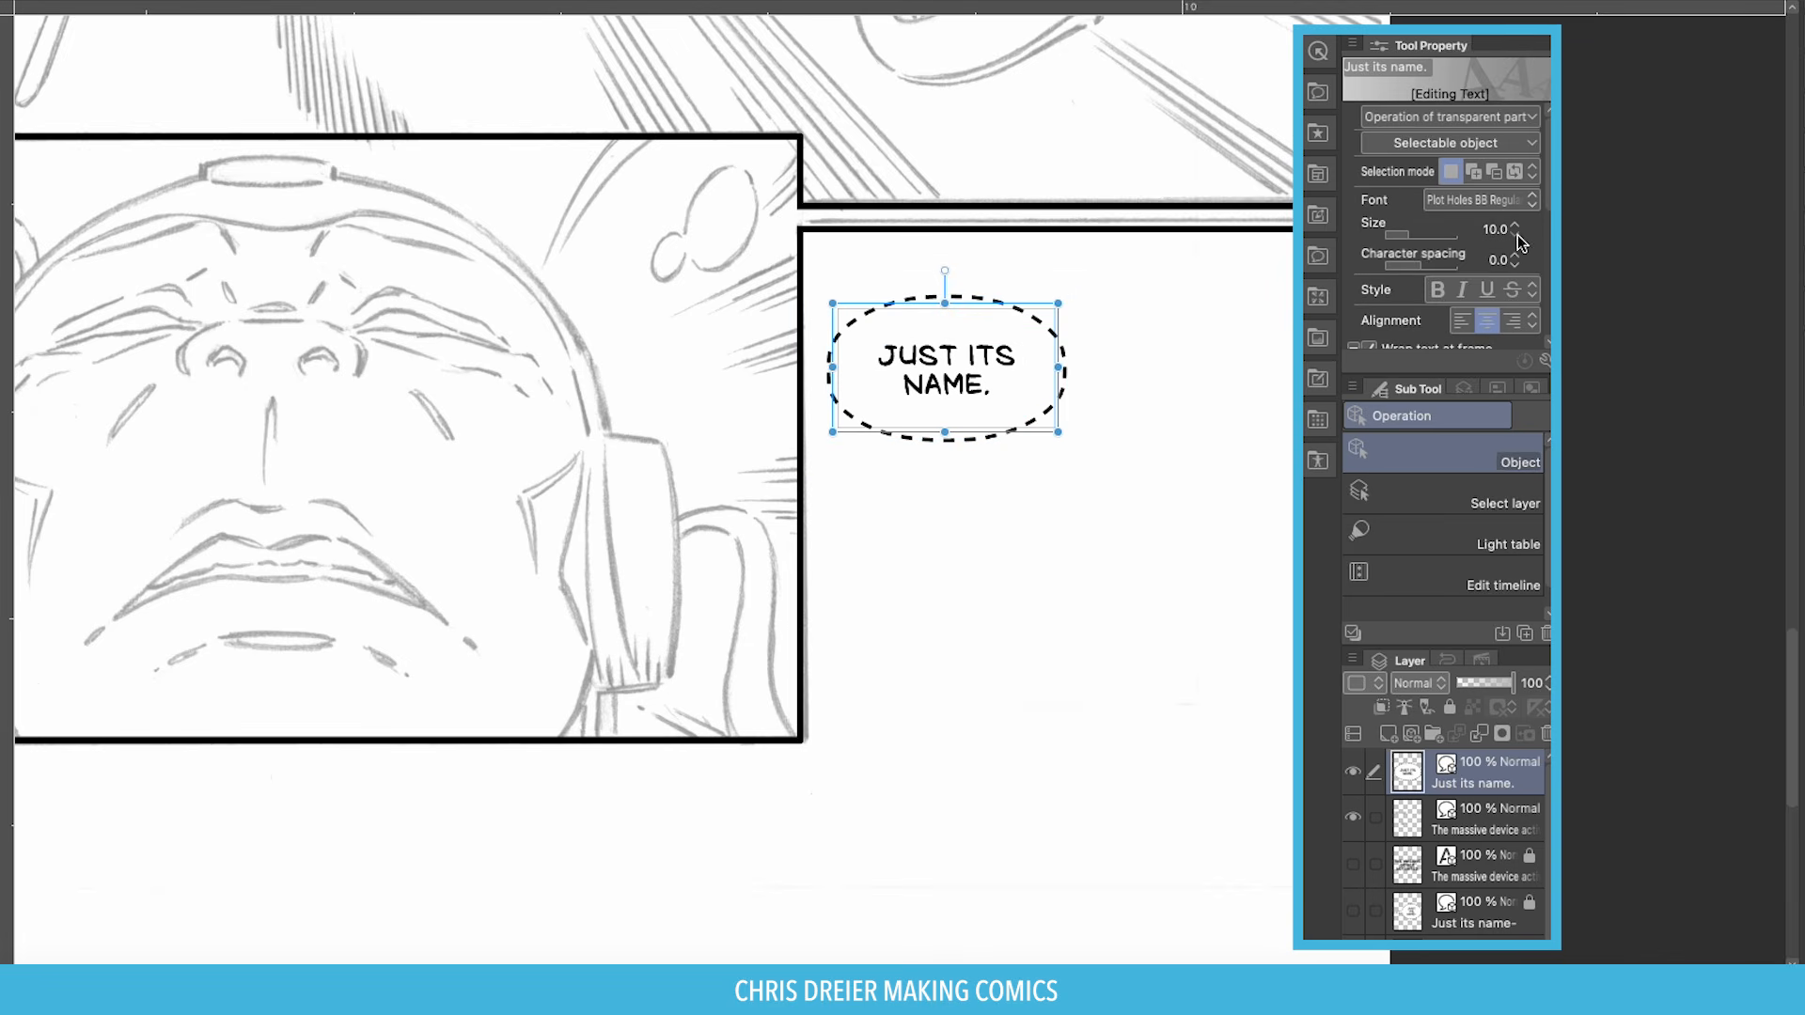
left_click(1517, 236)
left_click(1516, 235)
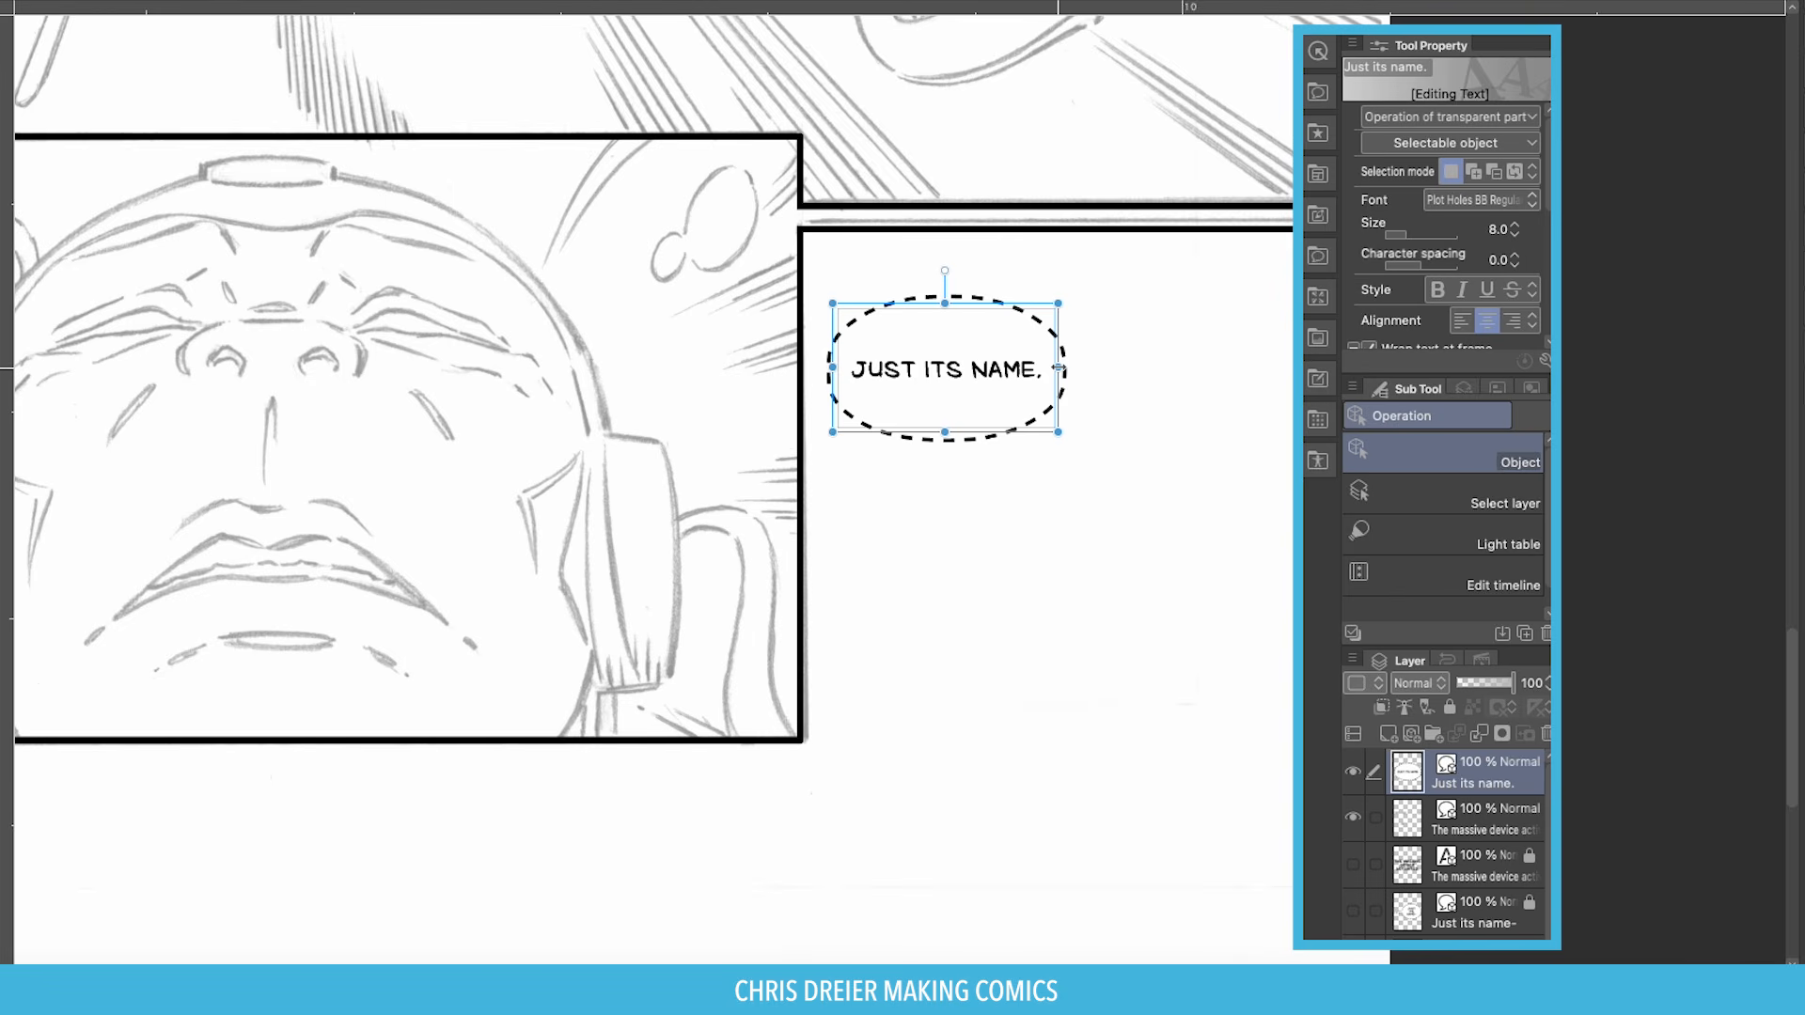
Narrow the text frame so the dialogue wraps to 'JUST ITS' over 'NAME.'.
left_click_drag(1059, 367, 1030, 368)
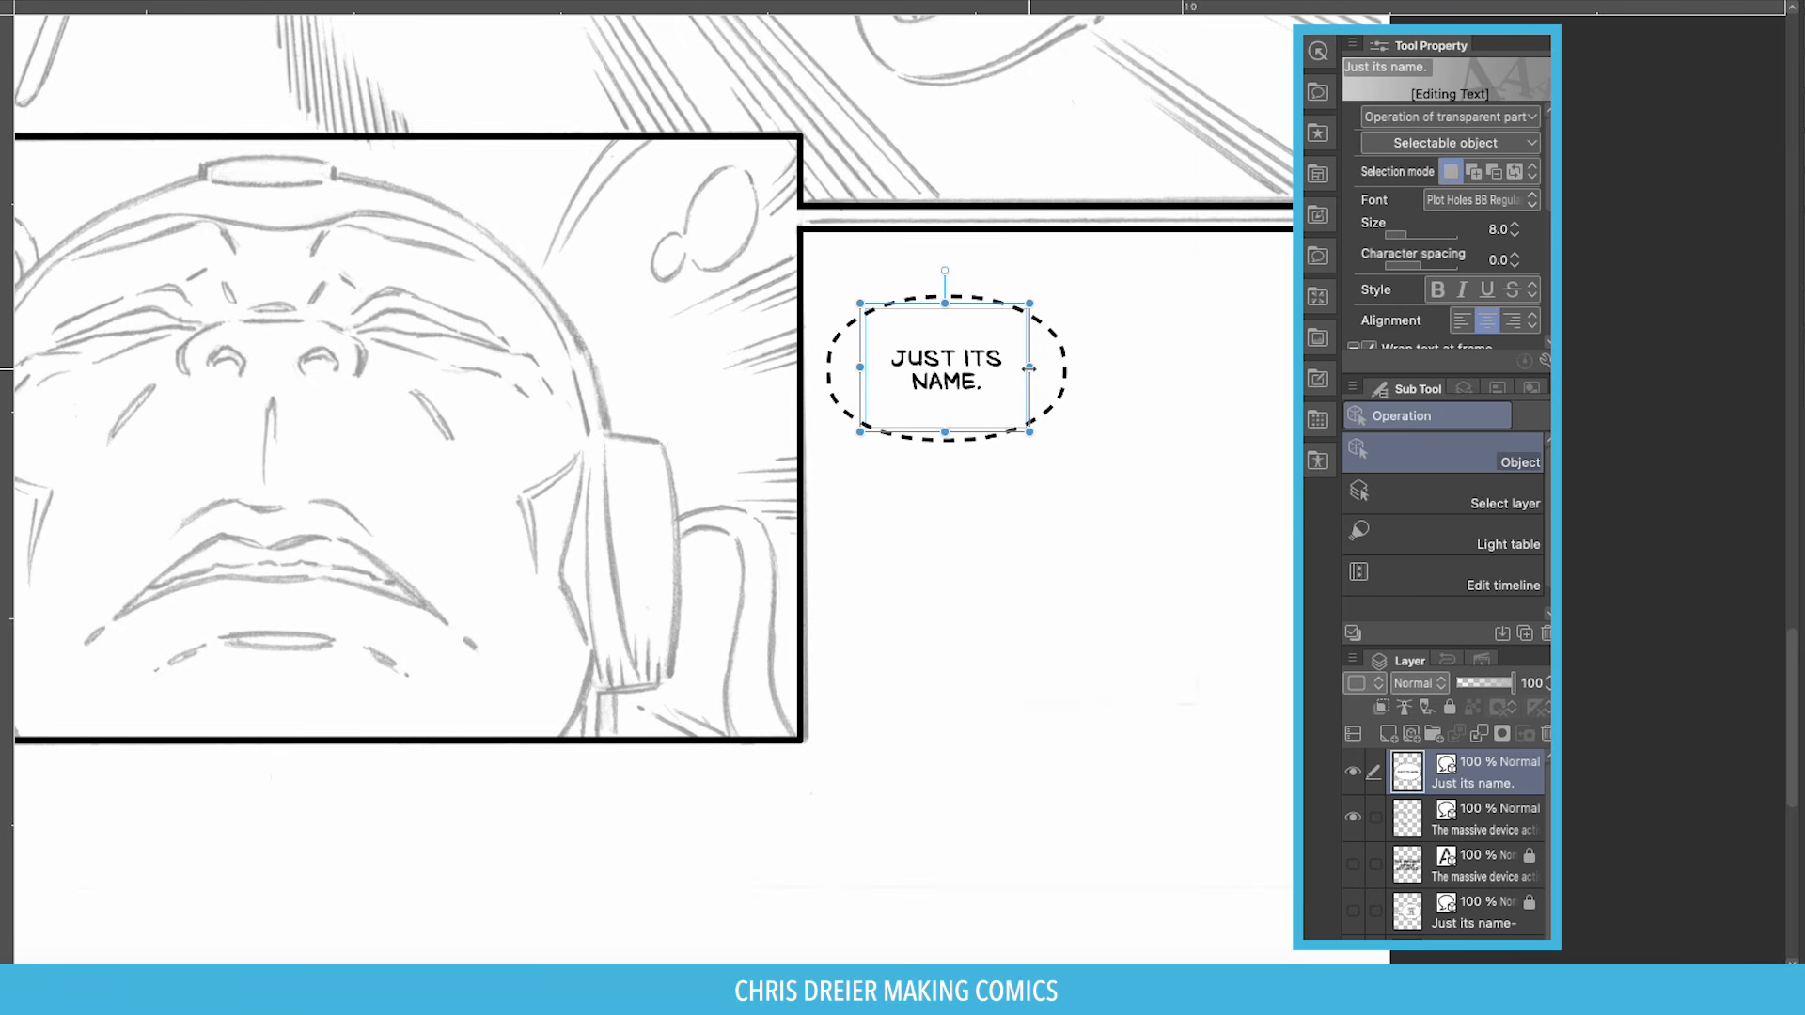
left_click(945, 298)
left_click(958, 362)
left_click(940, 318)
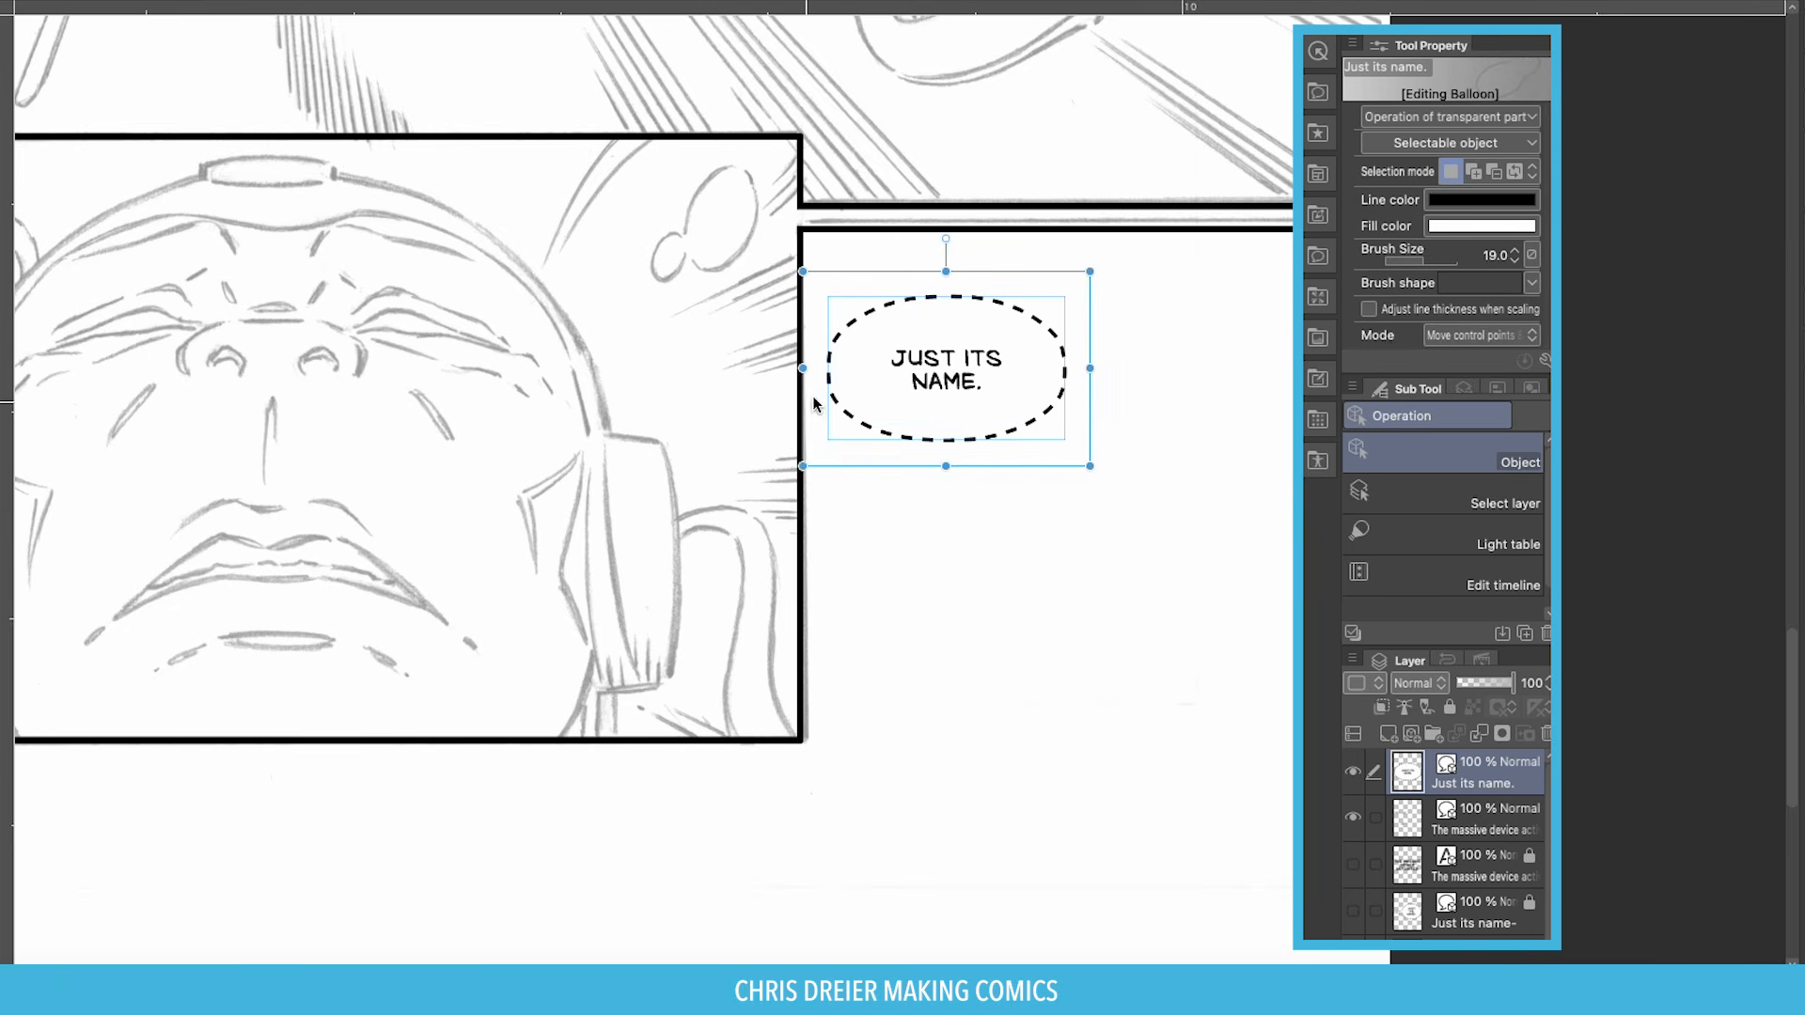
Select the Text tool's Balloon tail sub tool.
key("y")
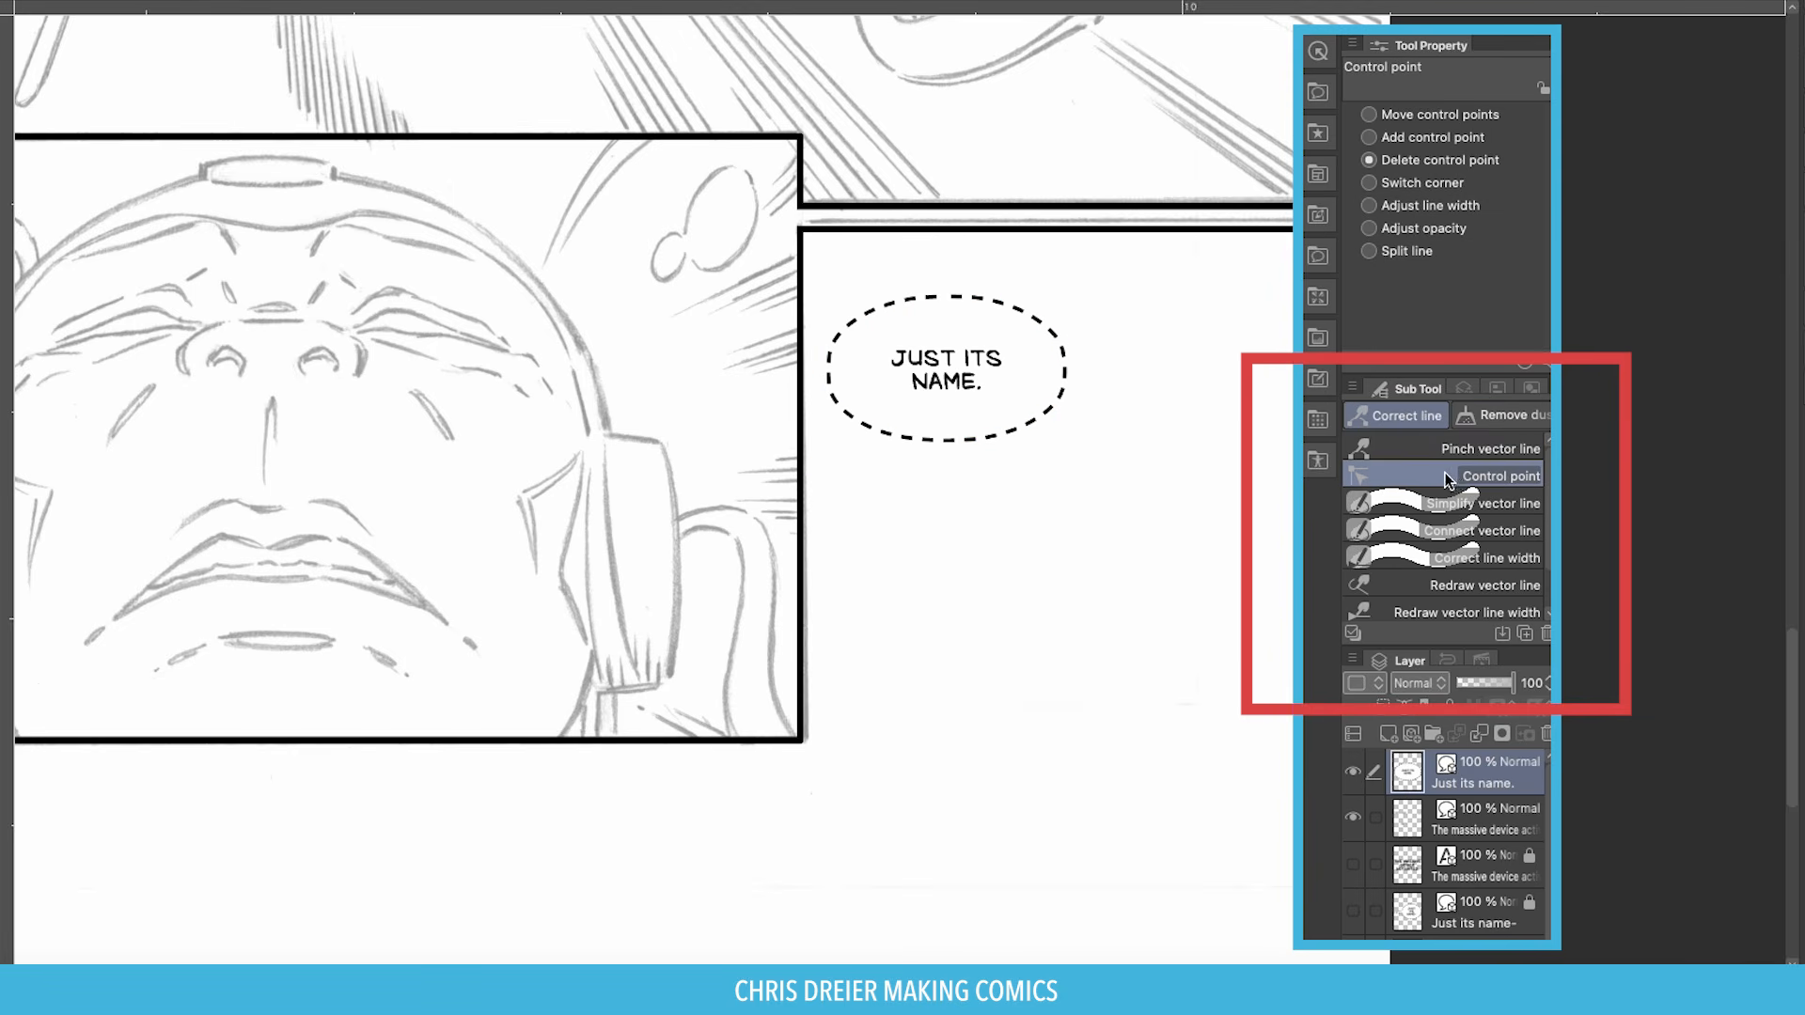
key("t")
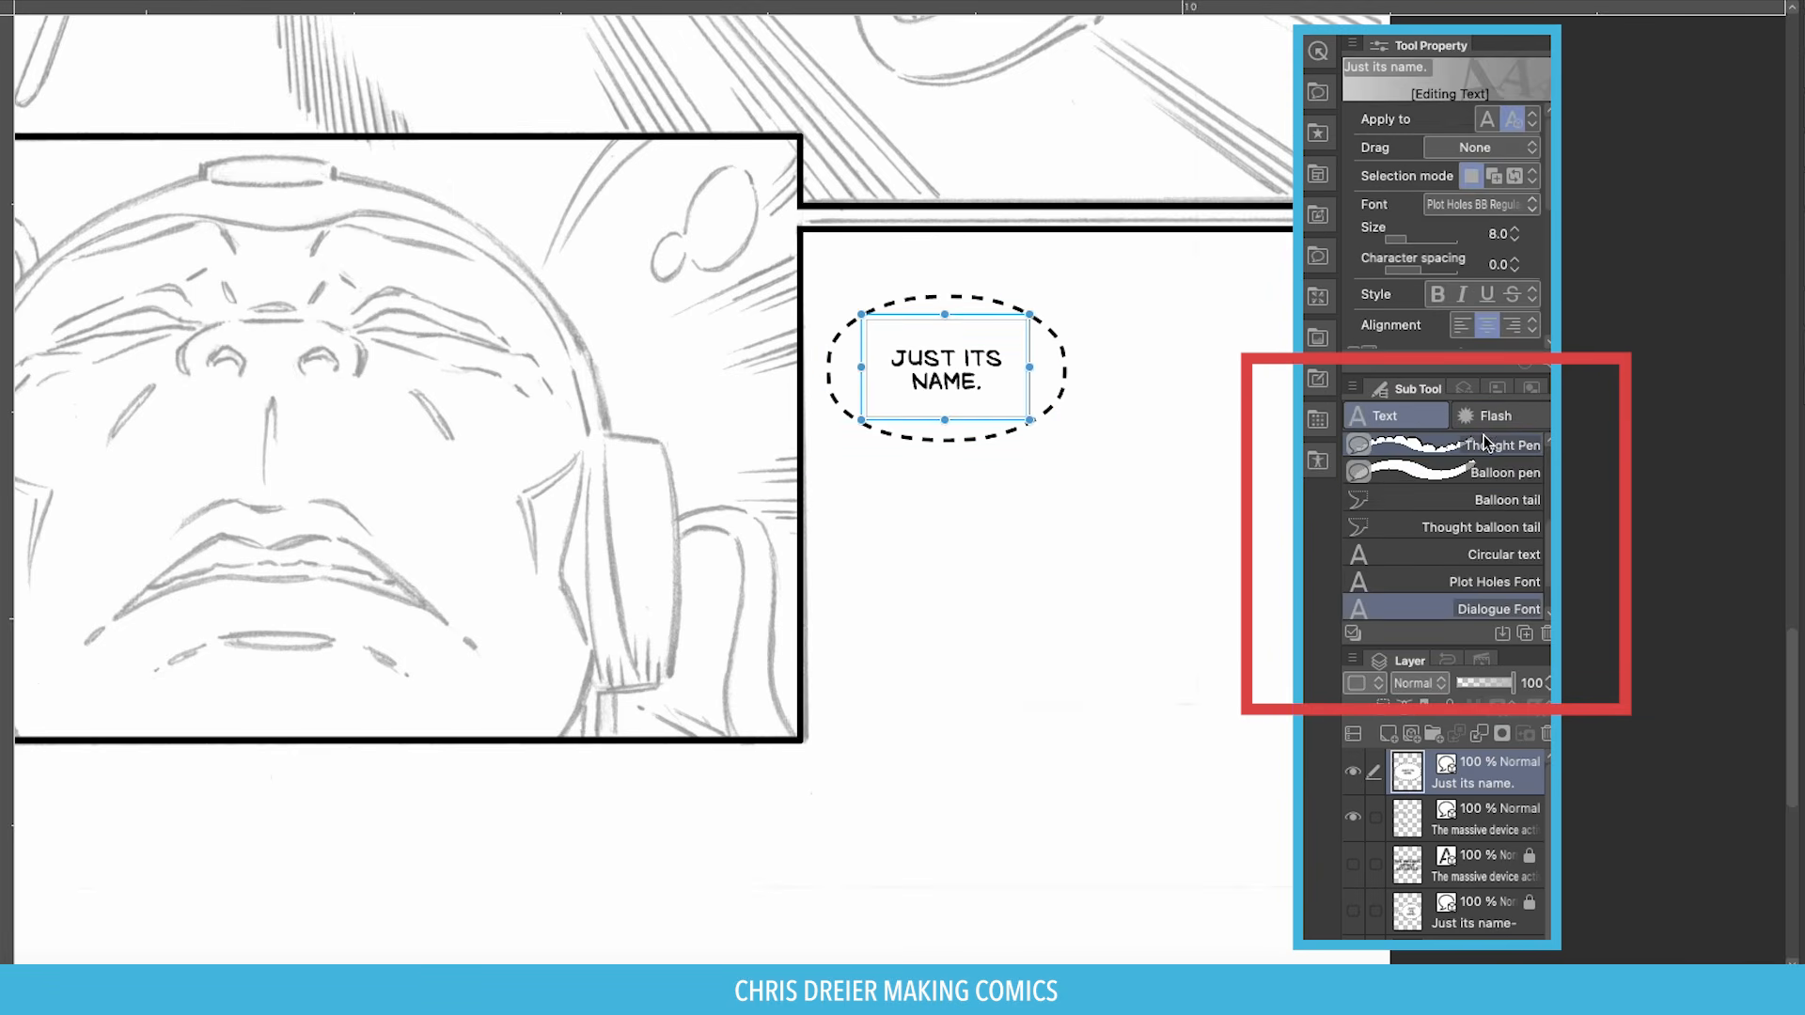
left_click_drag(1549, 534, 1549, 529)
scroll(1550, 534, "down", 2)
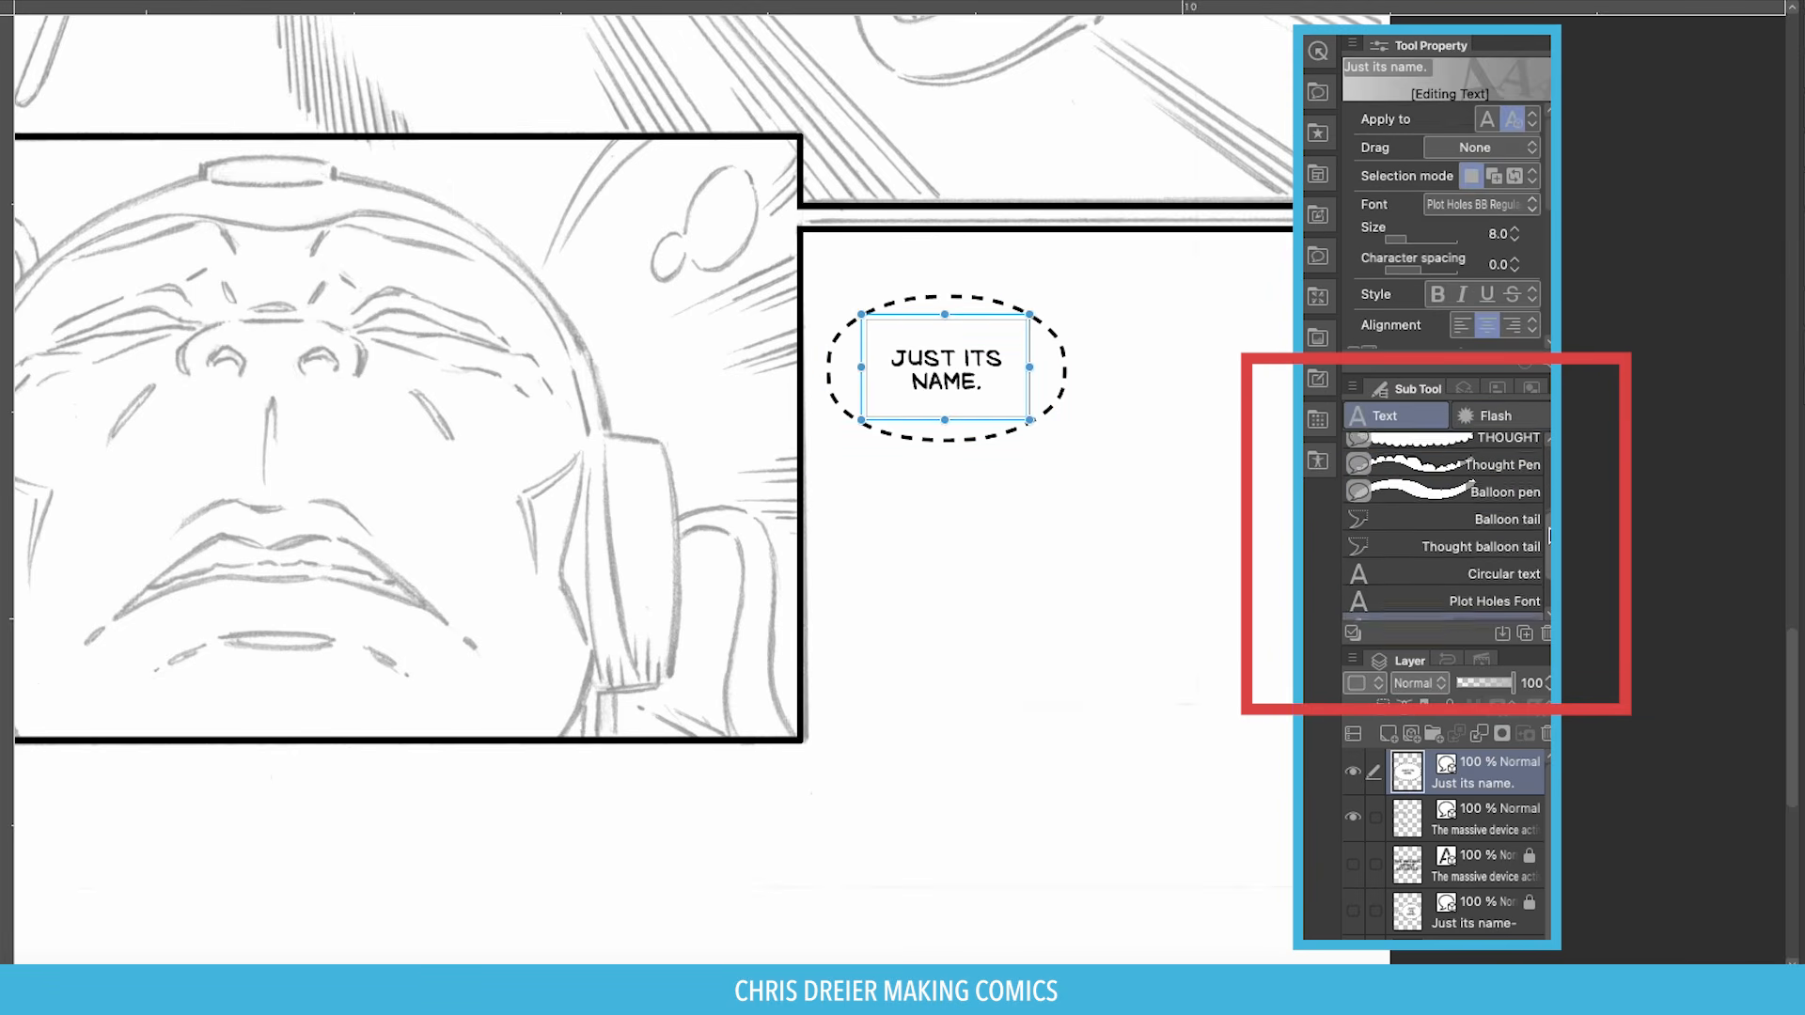
left_click(1481, 501)
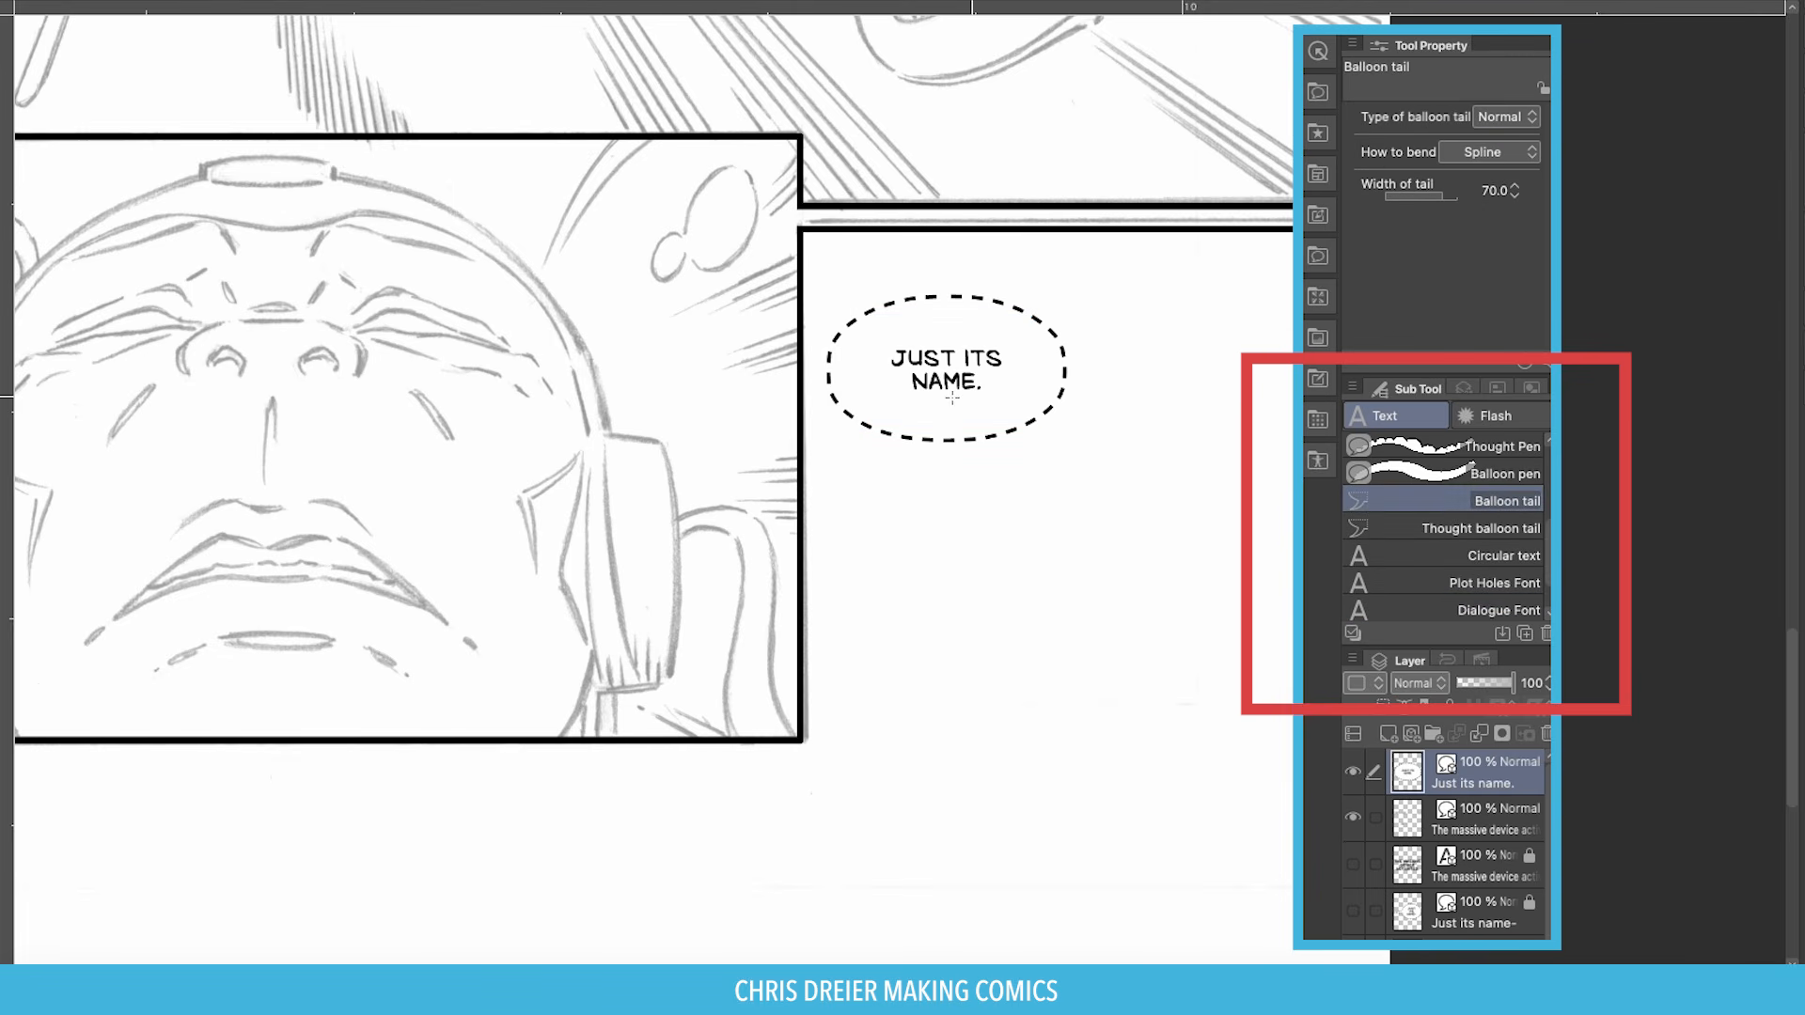
Draw a dashed tail from the balloon left toward the face, discarding a looping first attempt.
left_click(860, 380)
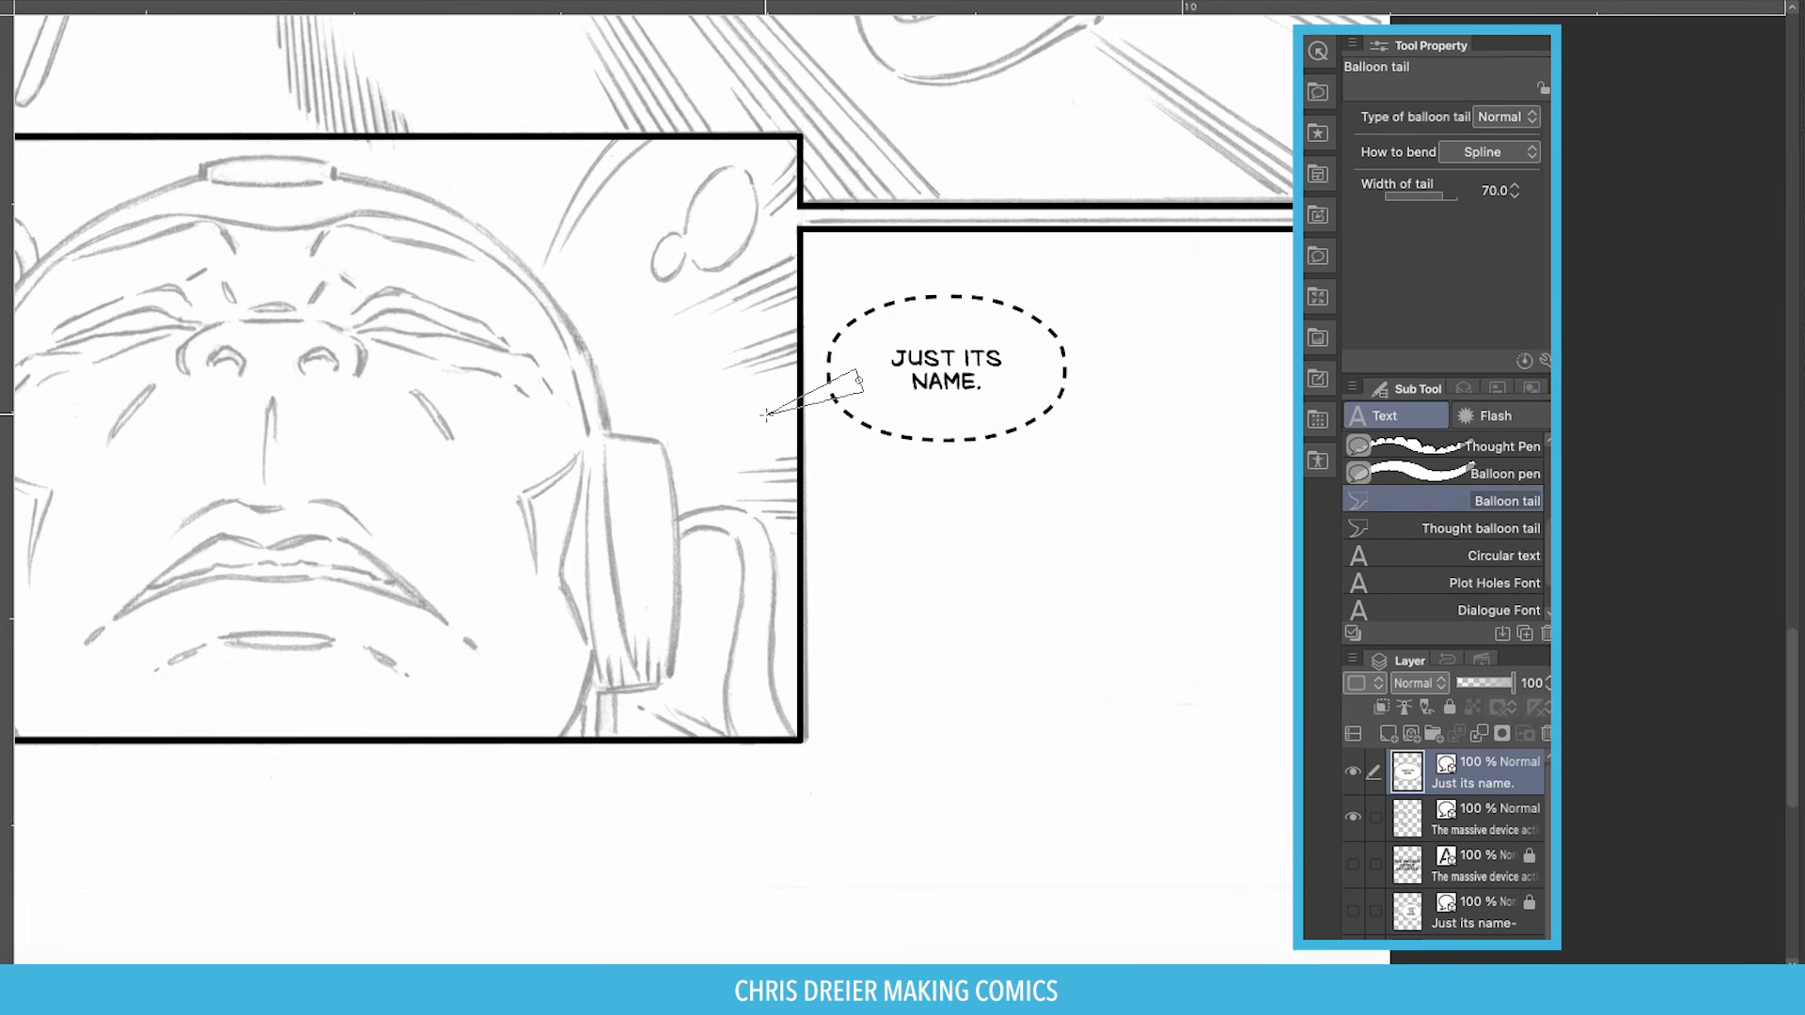
left_click(753, 413)
left_click(644, 360)
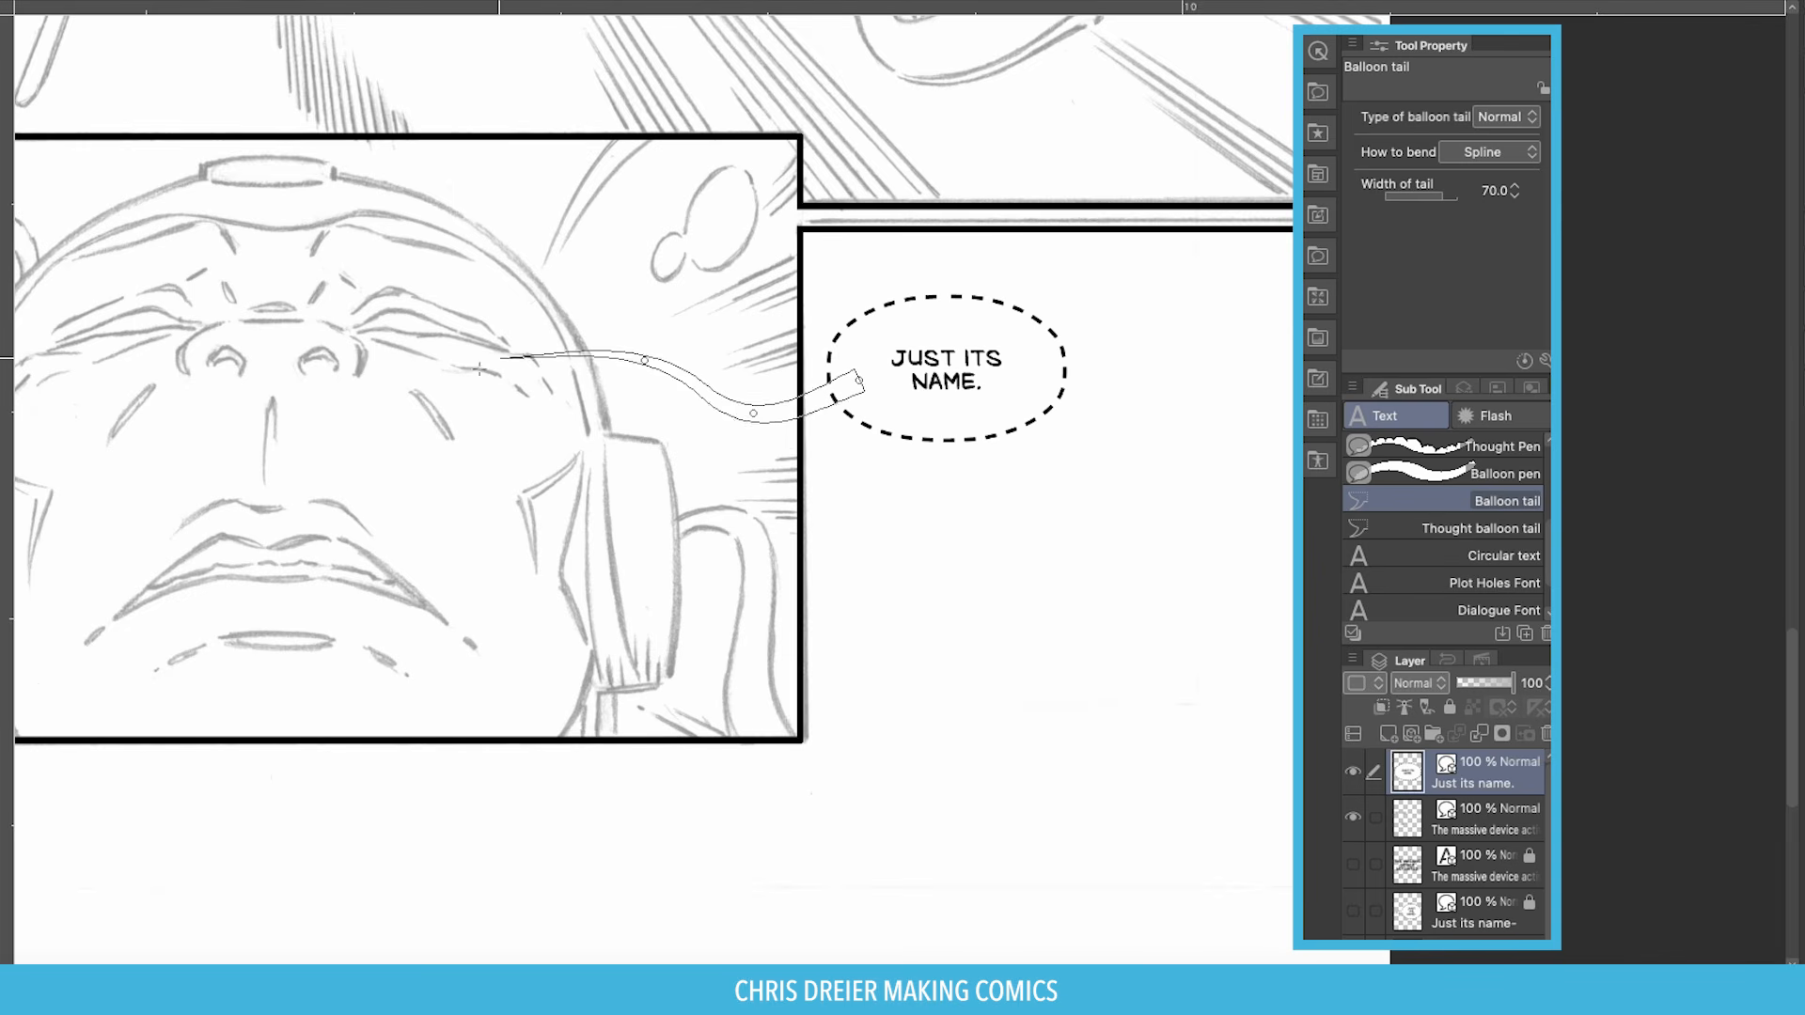
left_click(455, 413)
left_click(505, 550)
left_click(749, 579)
key("Escape")
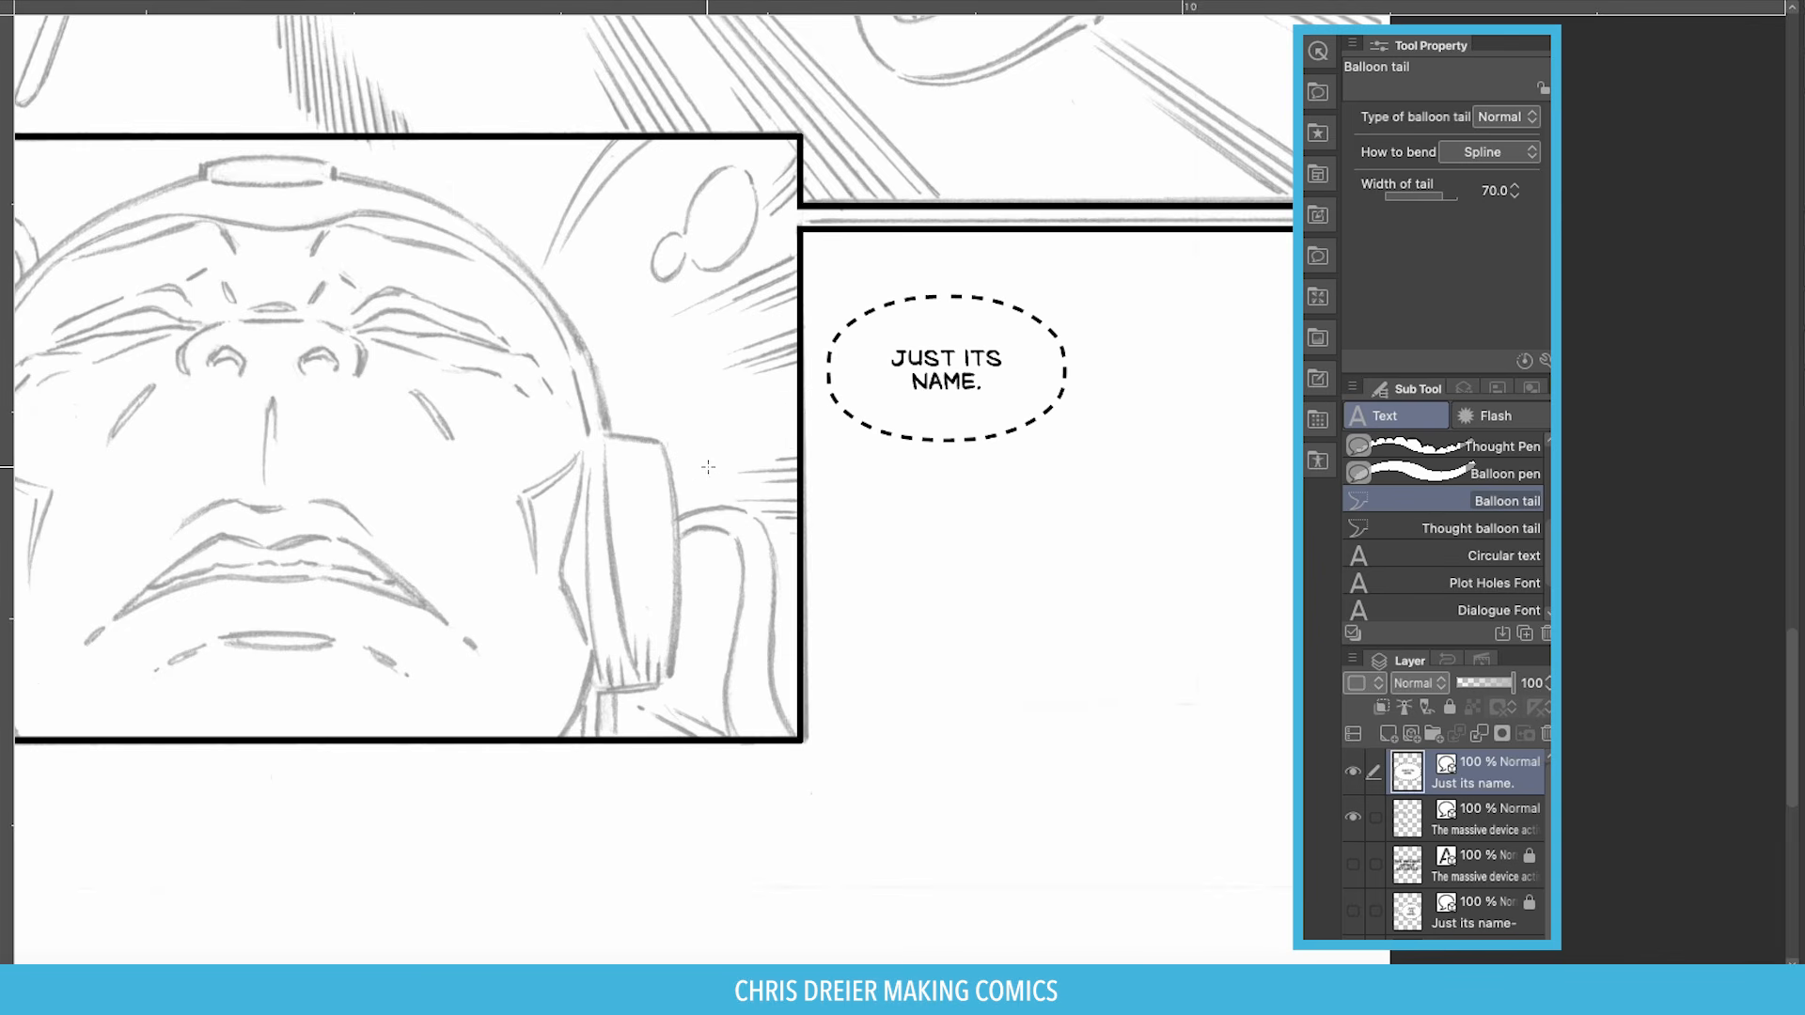
left_click(850, 379)
double_click(685, 402)
Shorten the balloon tail and tuck it neatly into the balloon.
key("o")
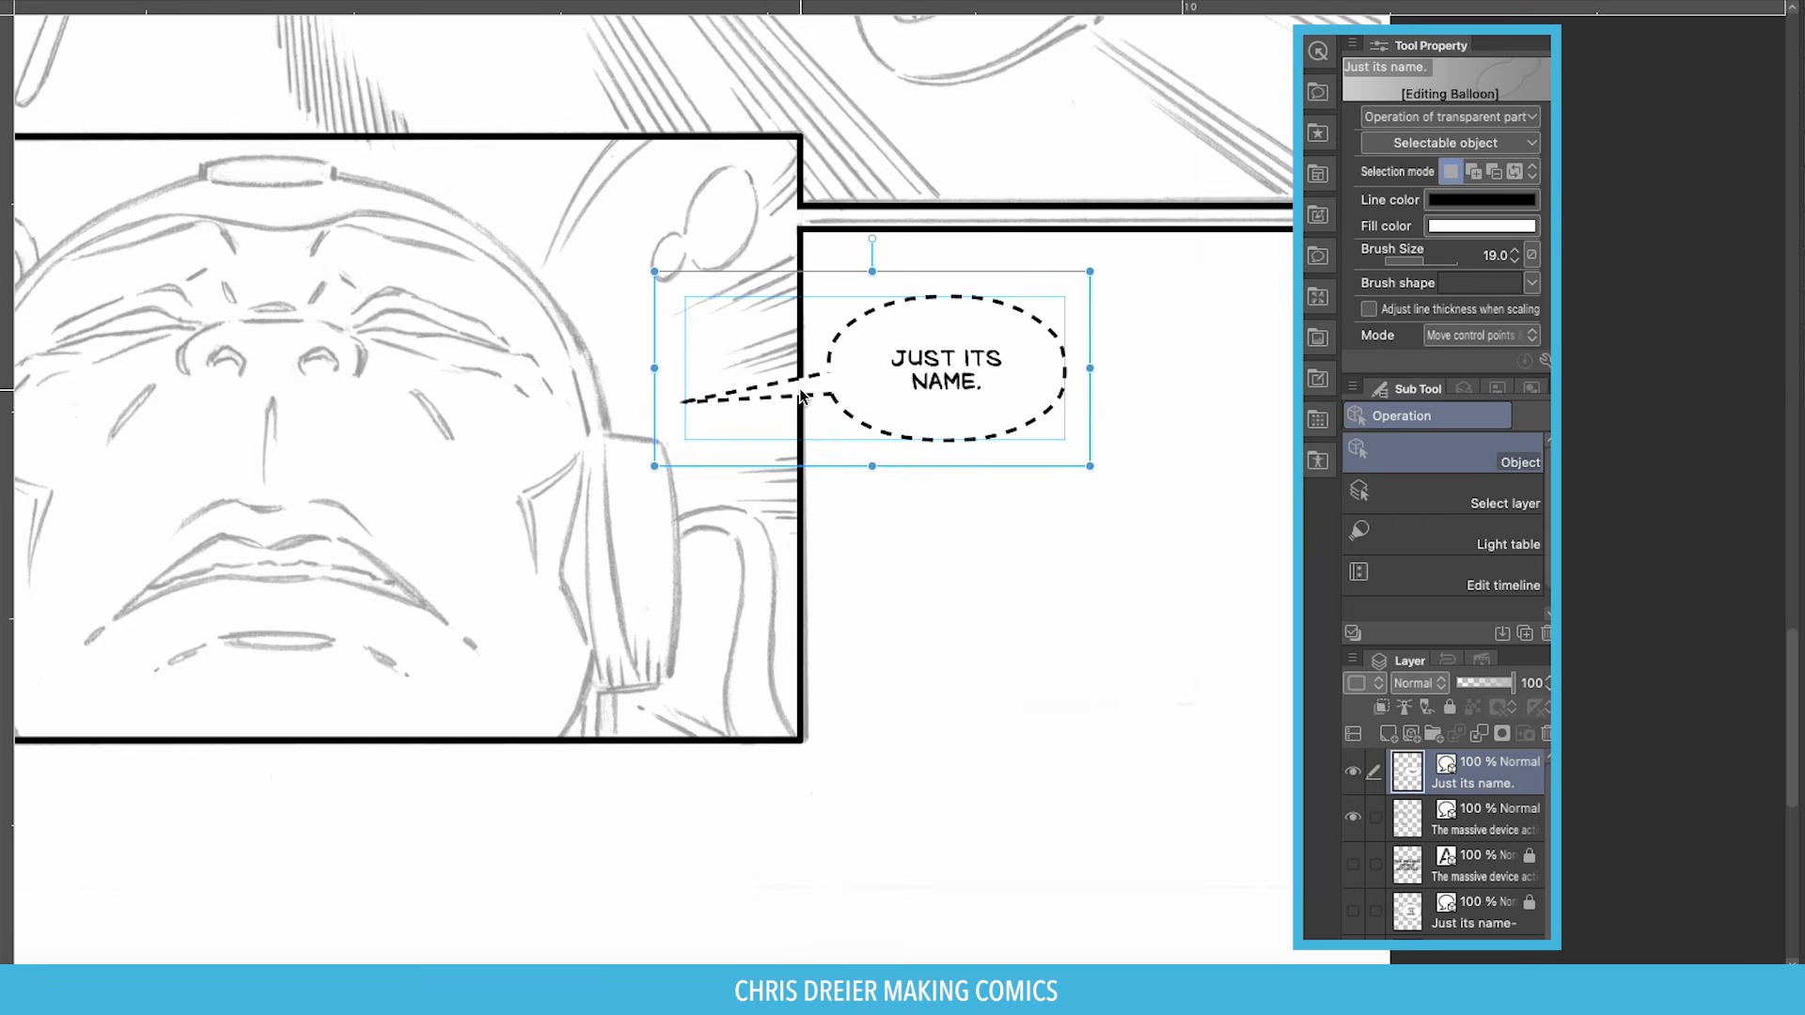
left_click(798, 396)
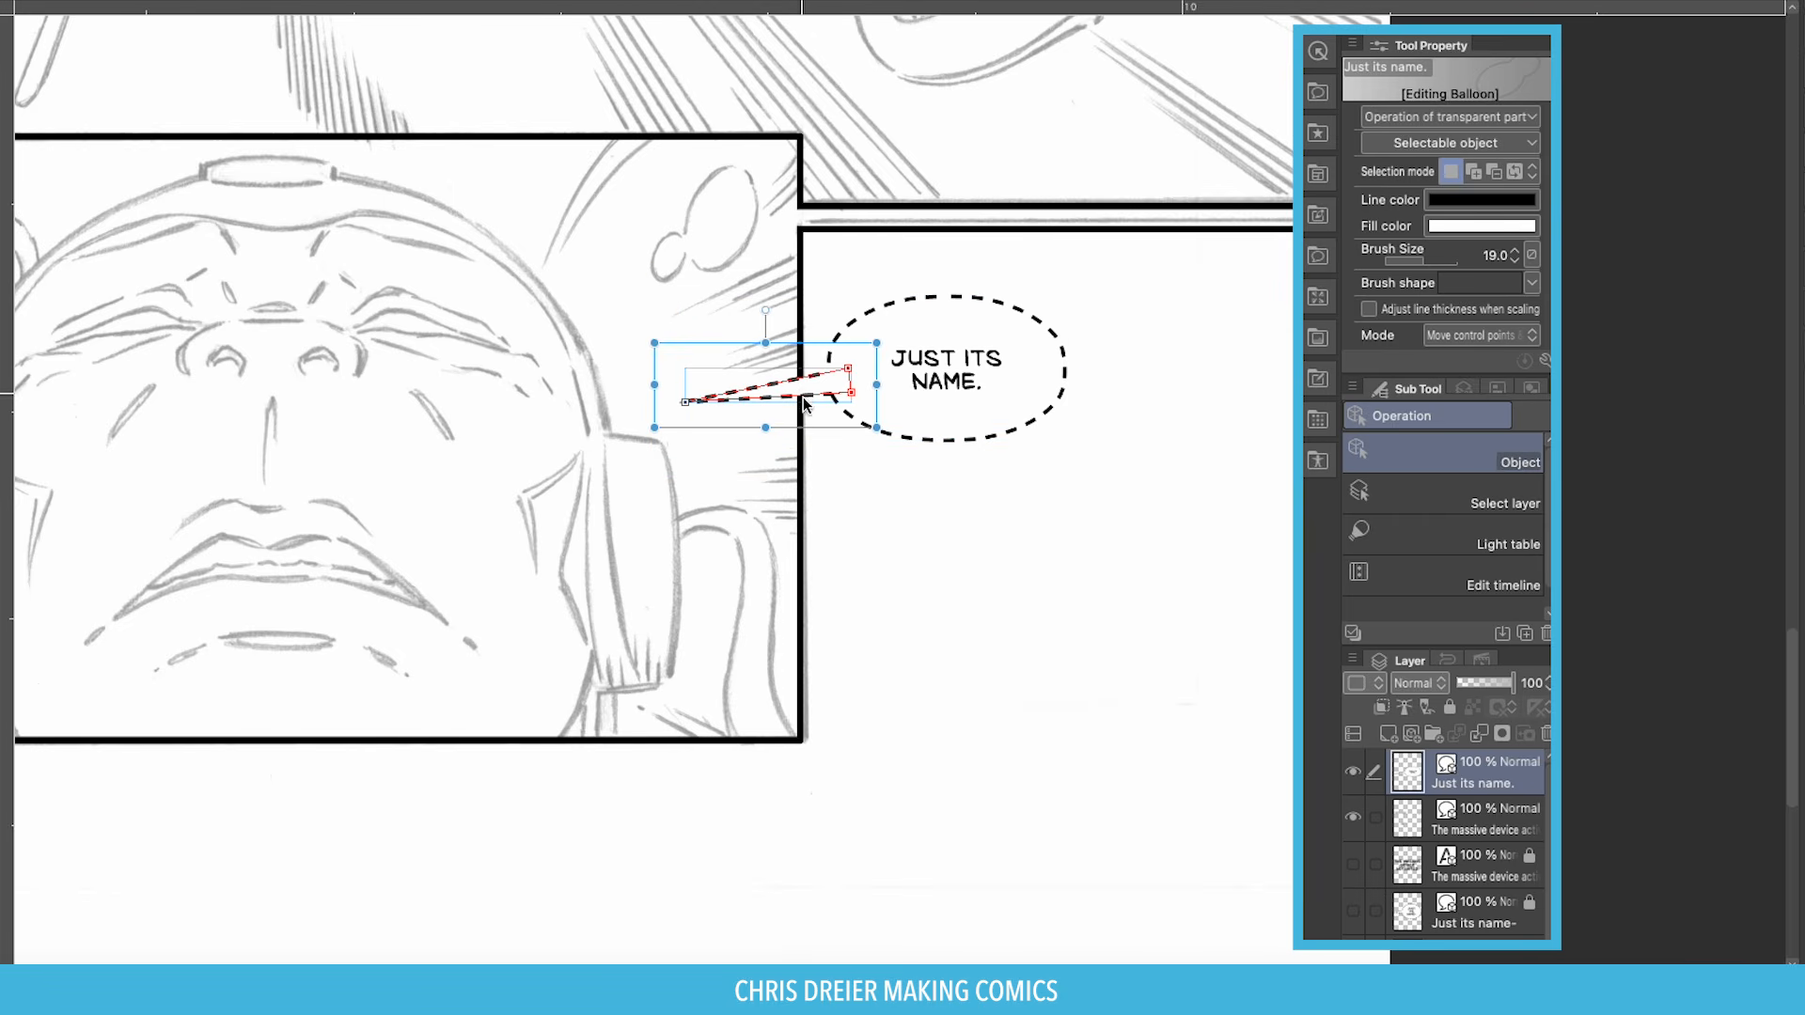
left_click_drag(801, 400, 813, 422)
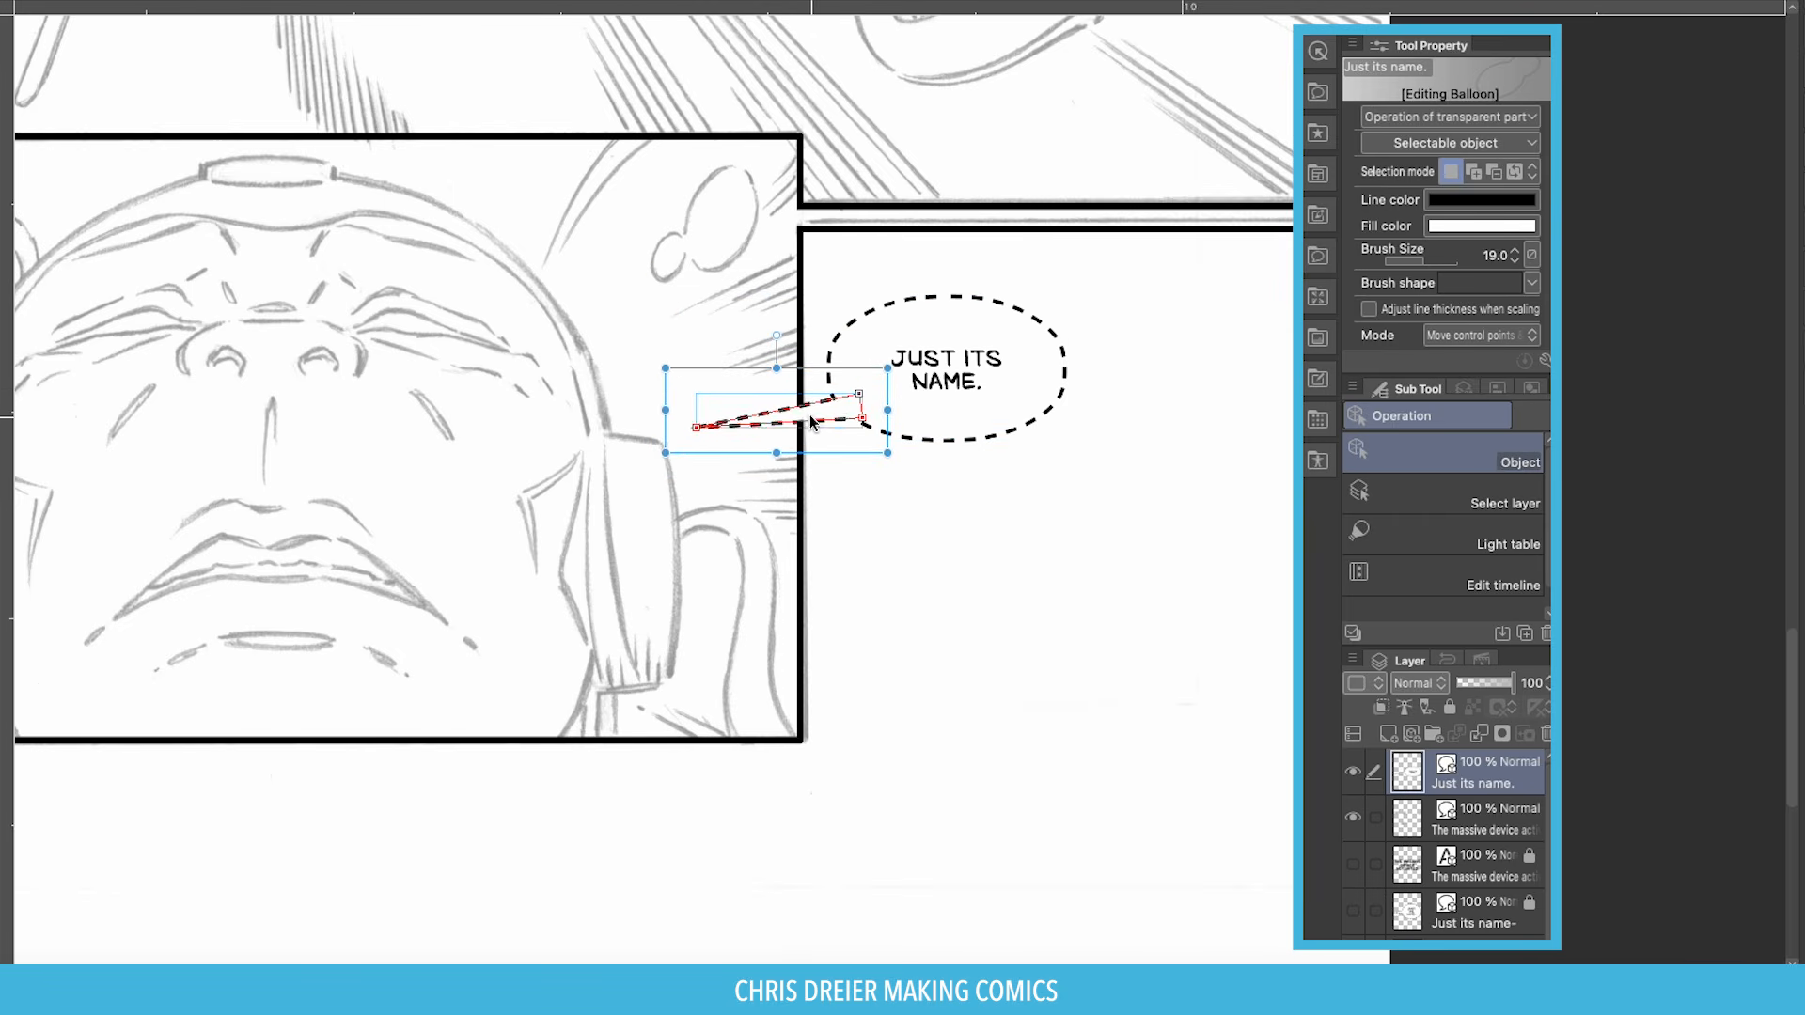
left_click_drag(667, 408, 687, 408)
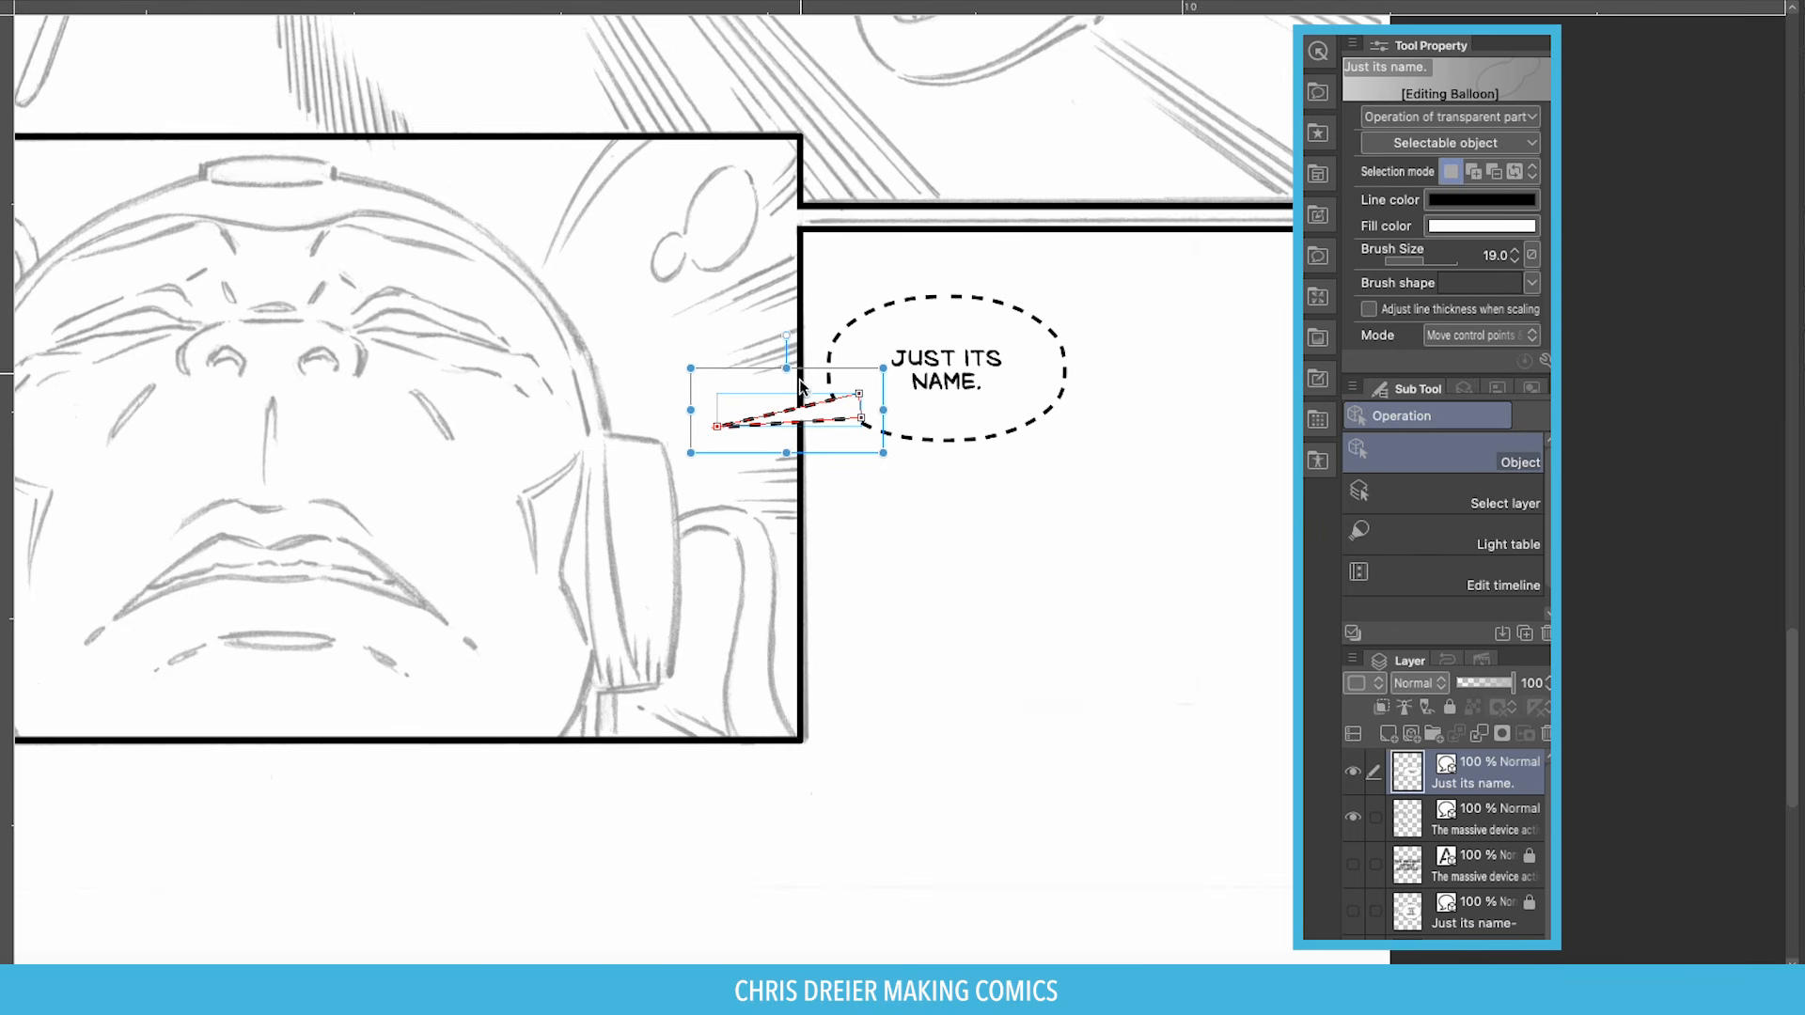
left_click_drag(807, 406, 799, 383)
Narrow the balloon horizontally and recentre the lettering inside it.
left_click(863, 486)
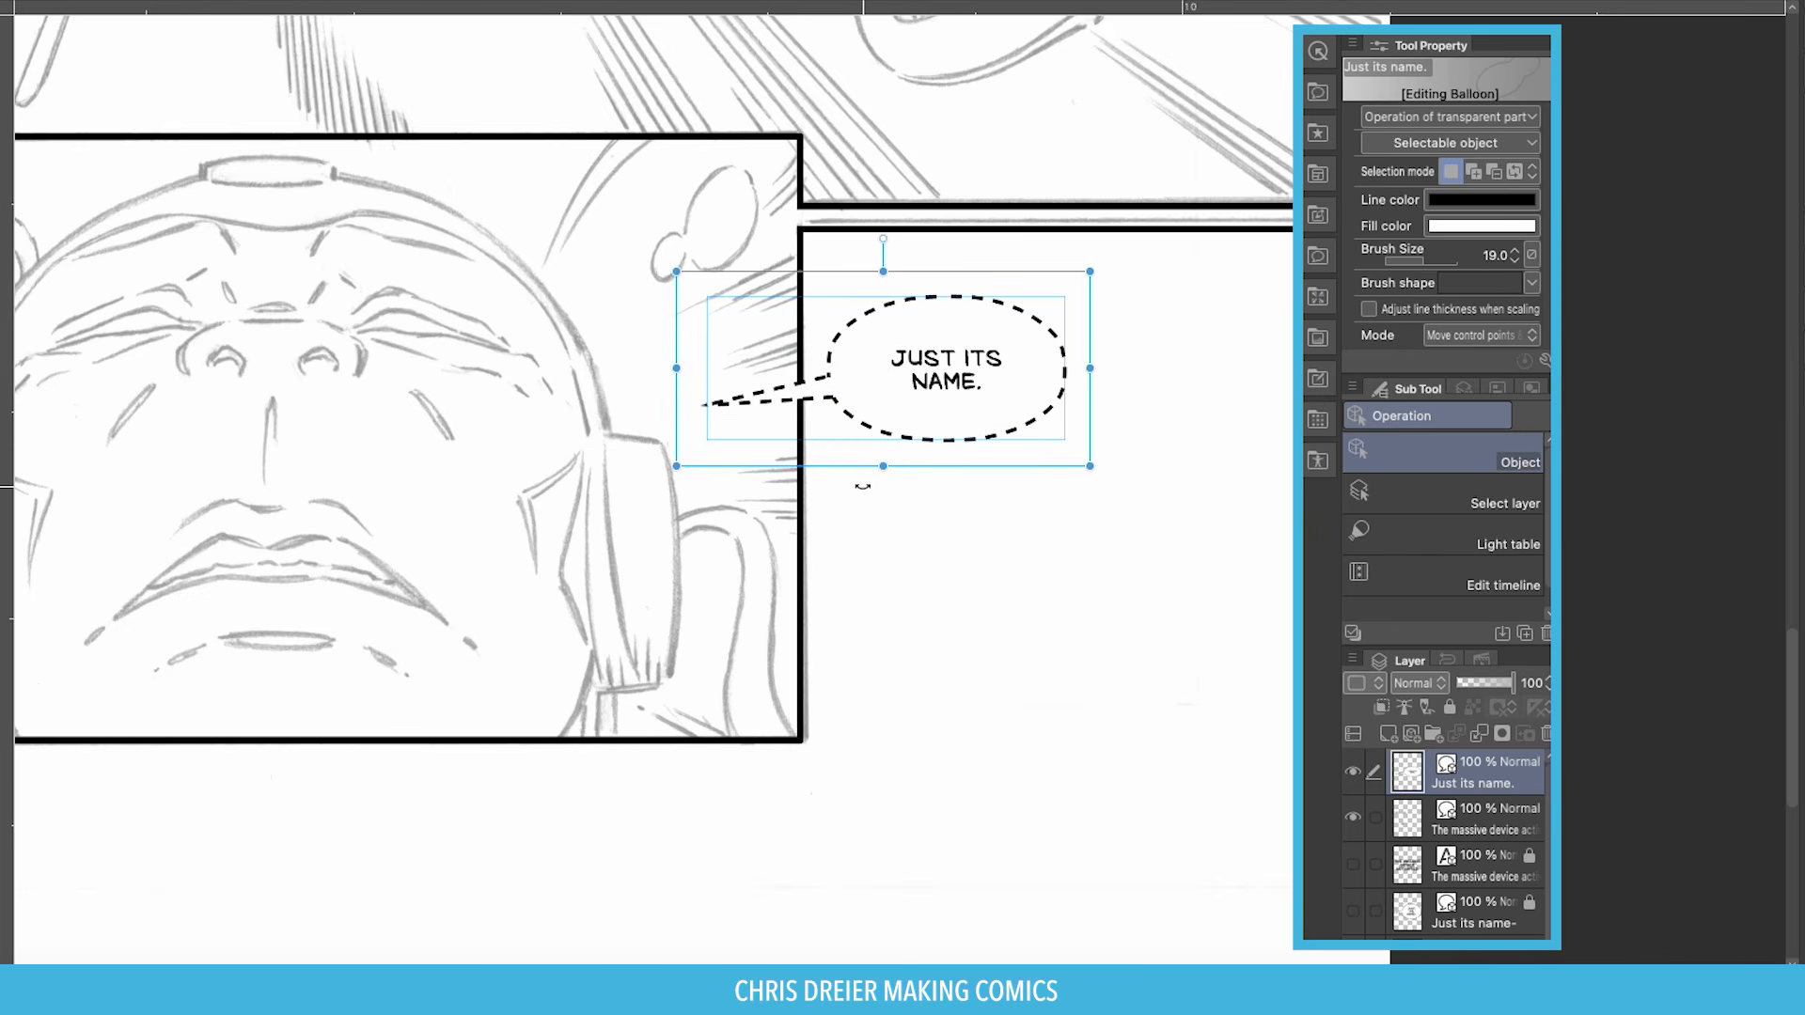
left_click(798, 403)
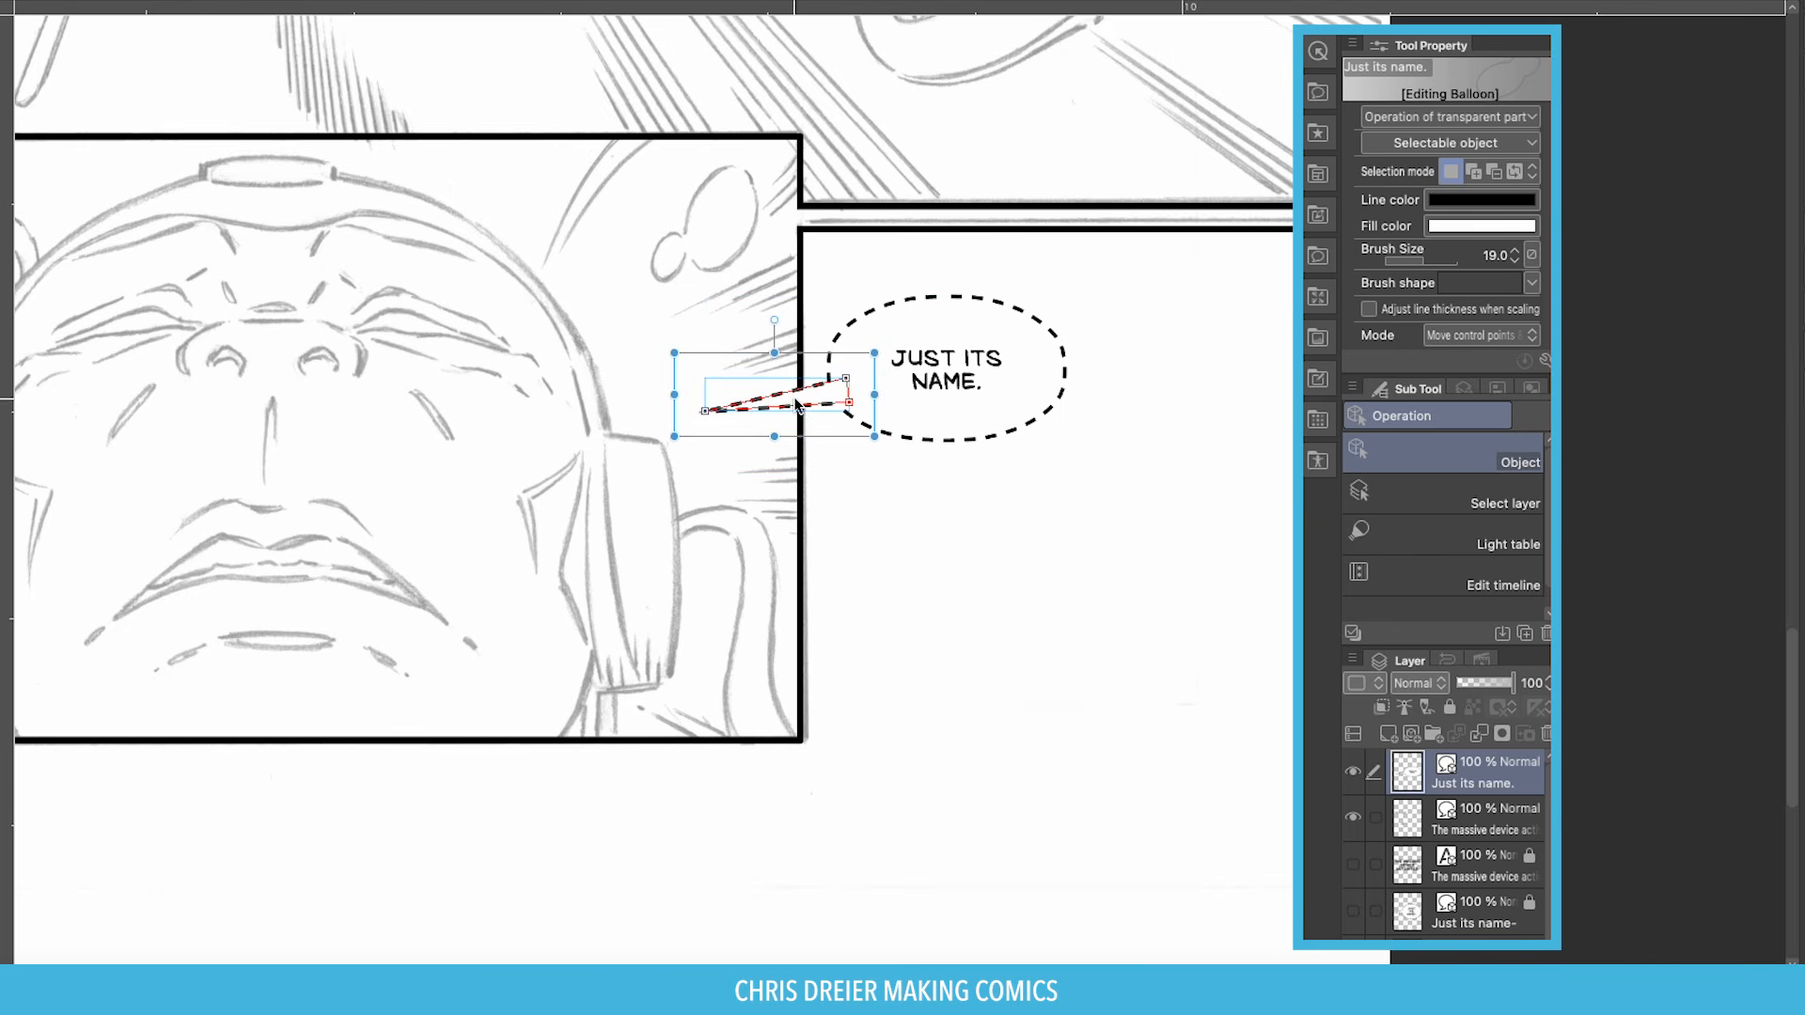
left_click(870, 460)
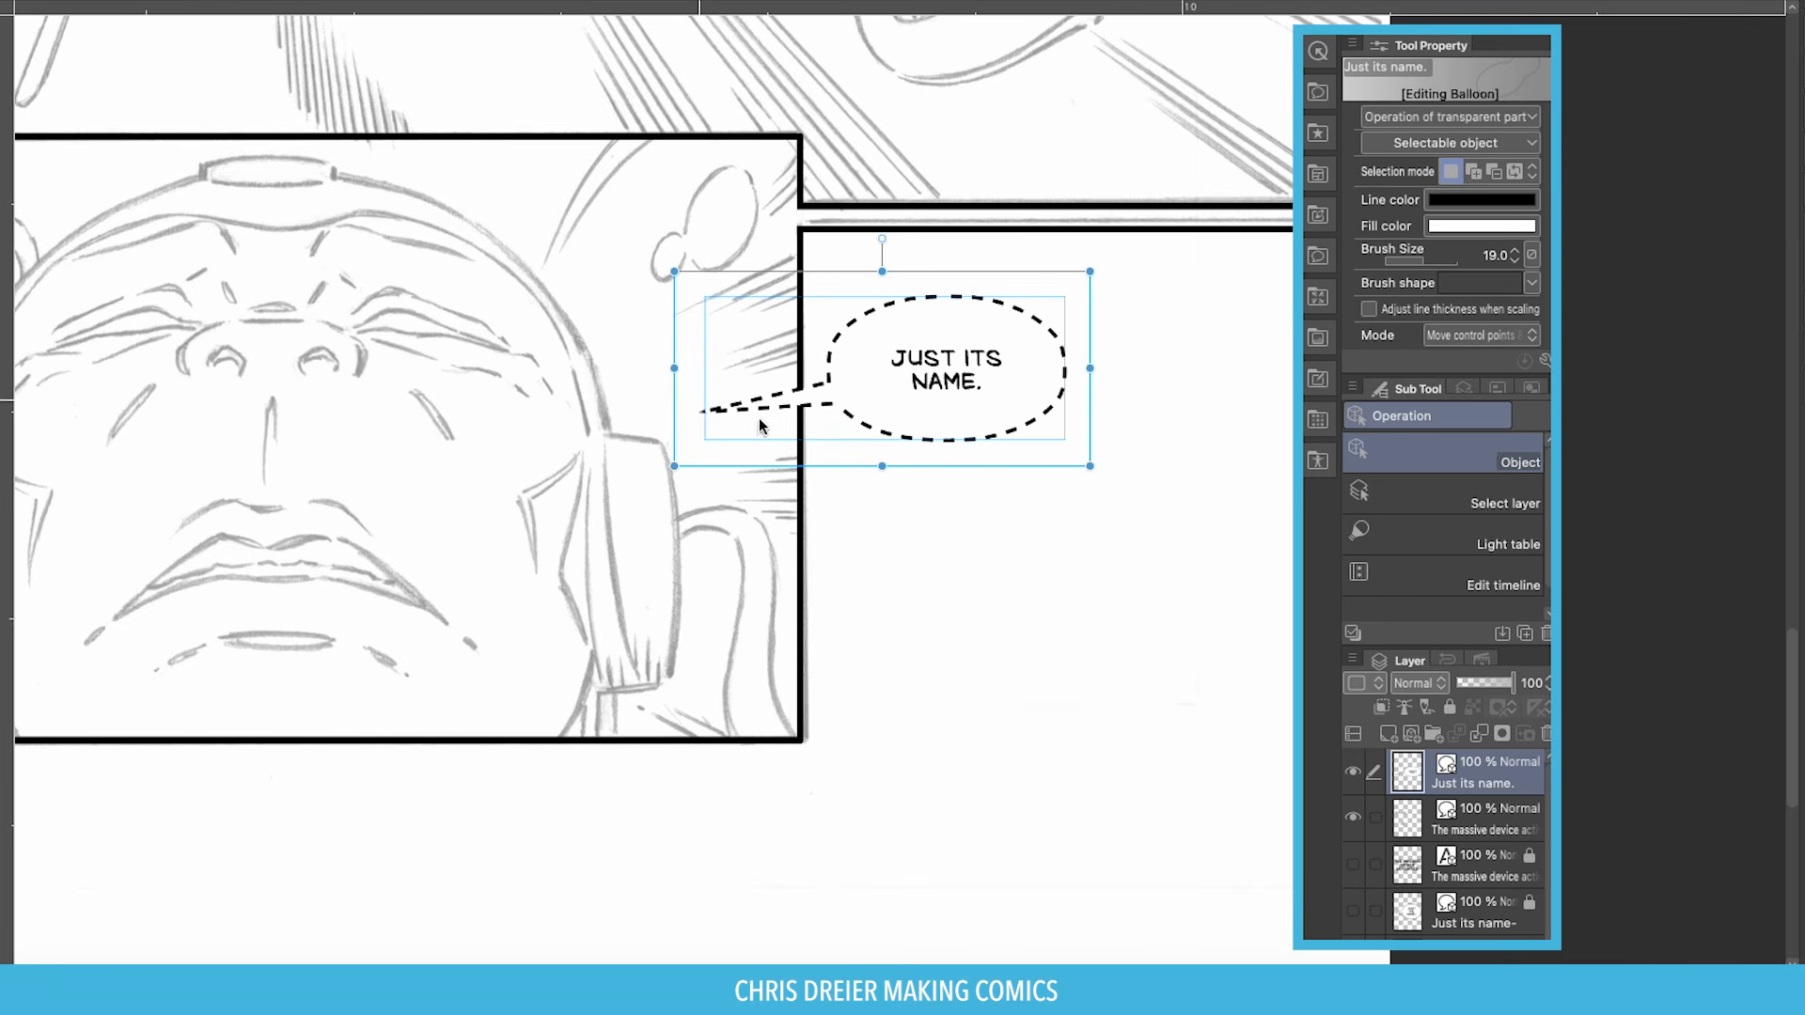
left_click_drag(1090, 368, 1022, 384)
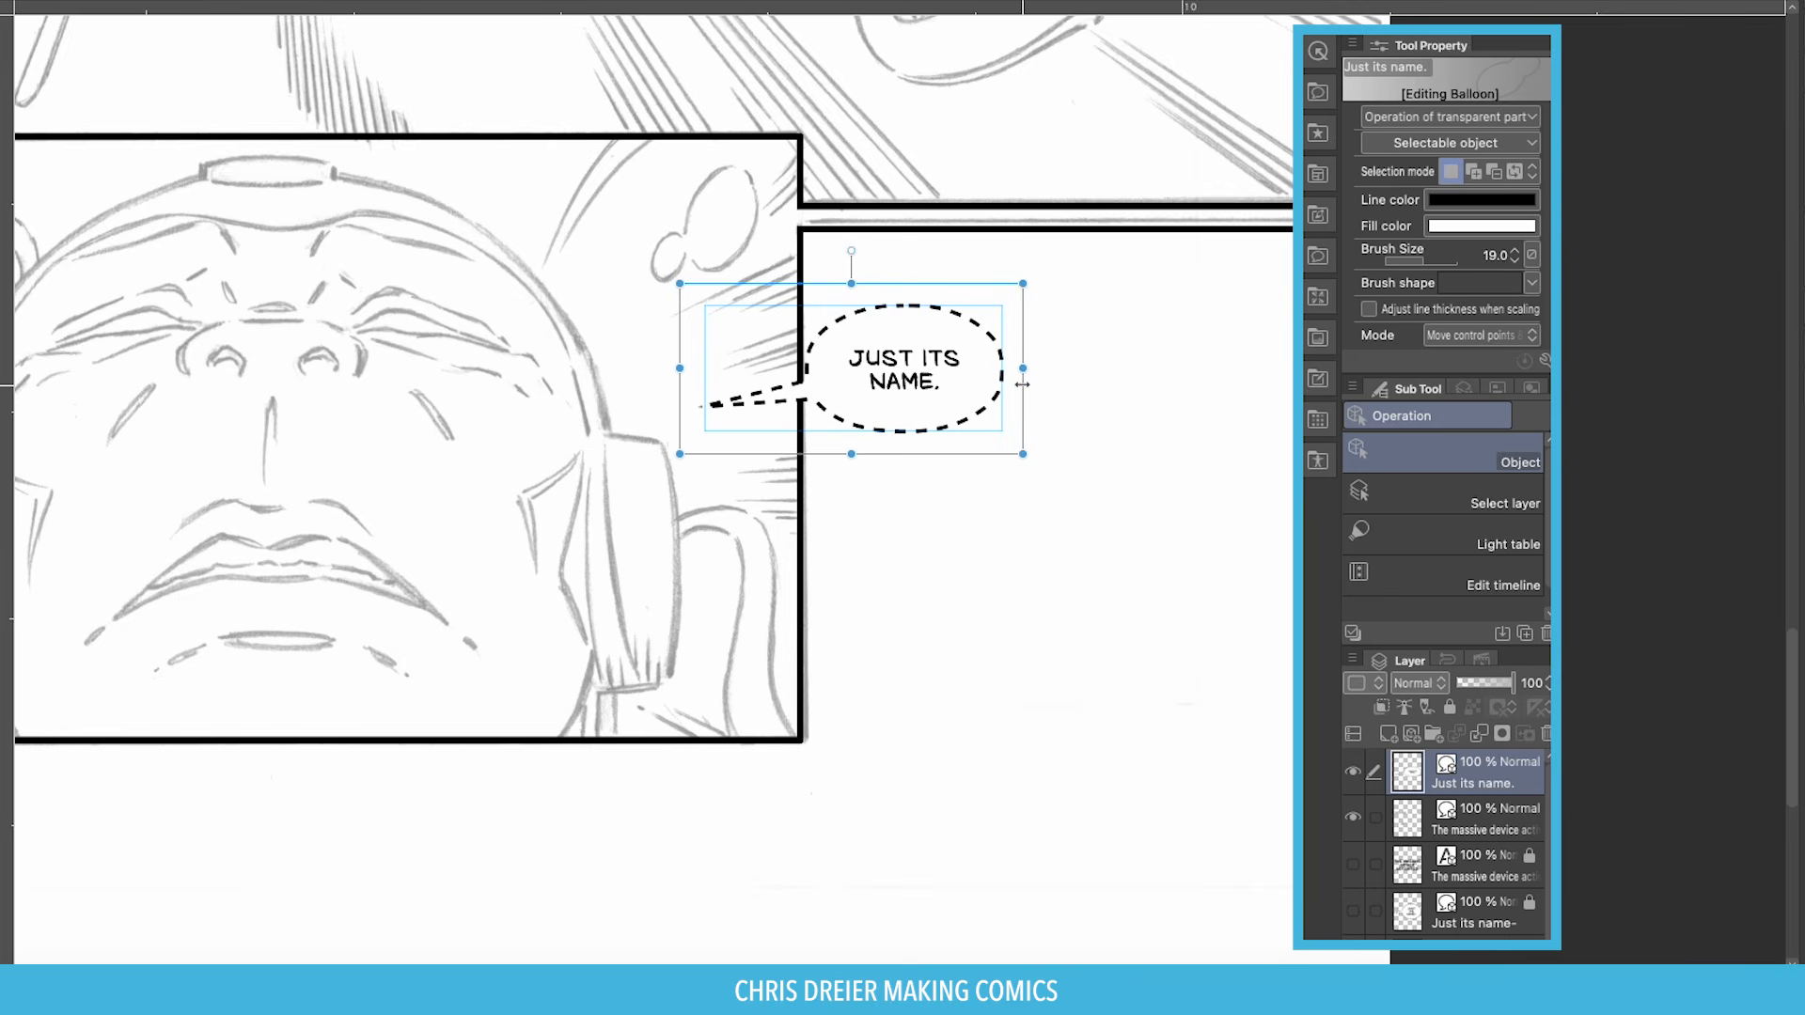
mouse_move(908, 411)
left_mouse_down()
mouse_move(869, 397)
mouse_move(888, 418)
left_mouse_up()
Move the balloon and its tail up-left nearer the face.
left_click(747, 402)
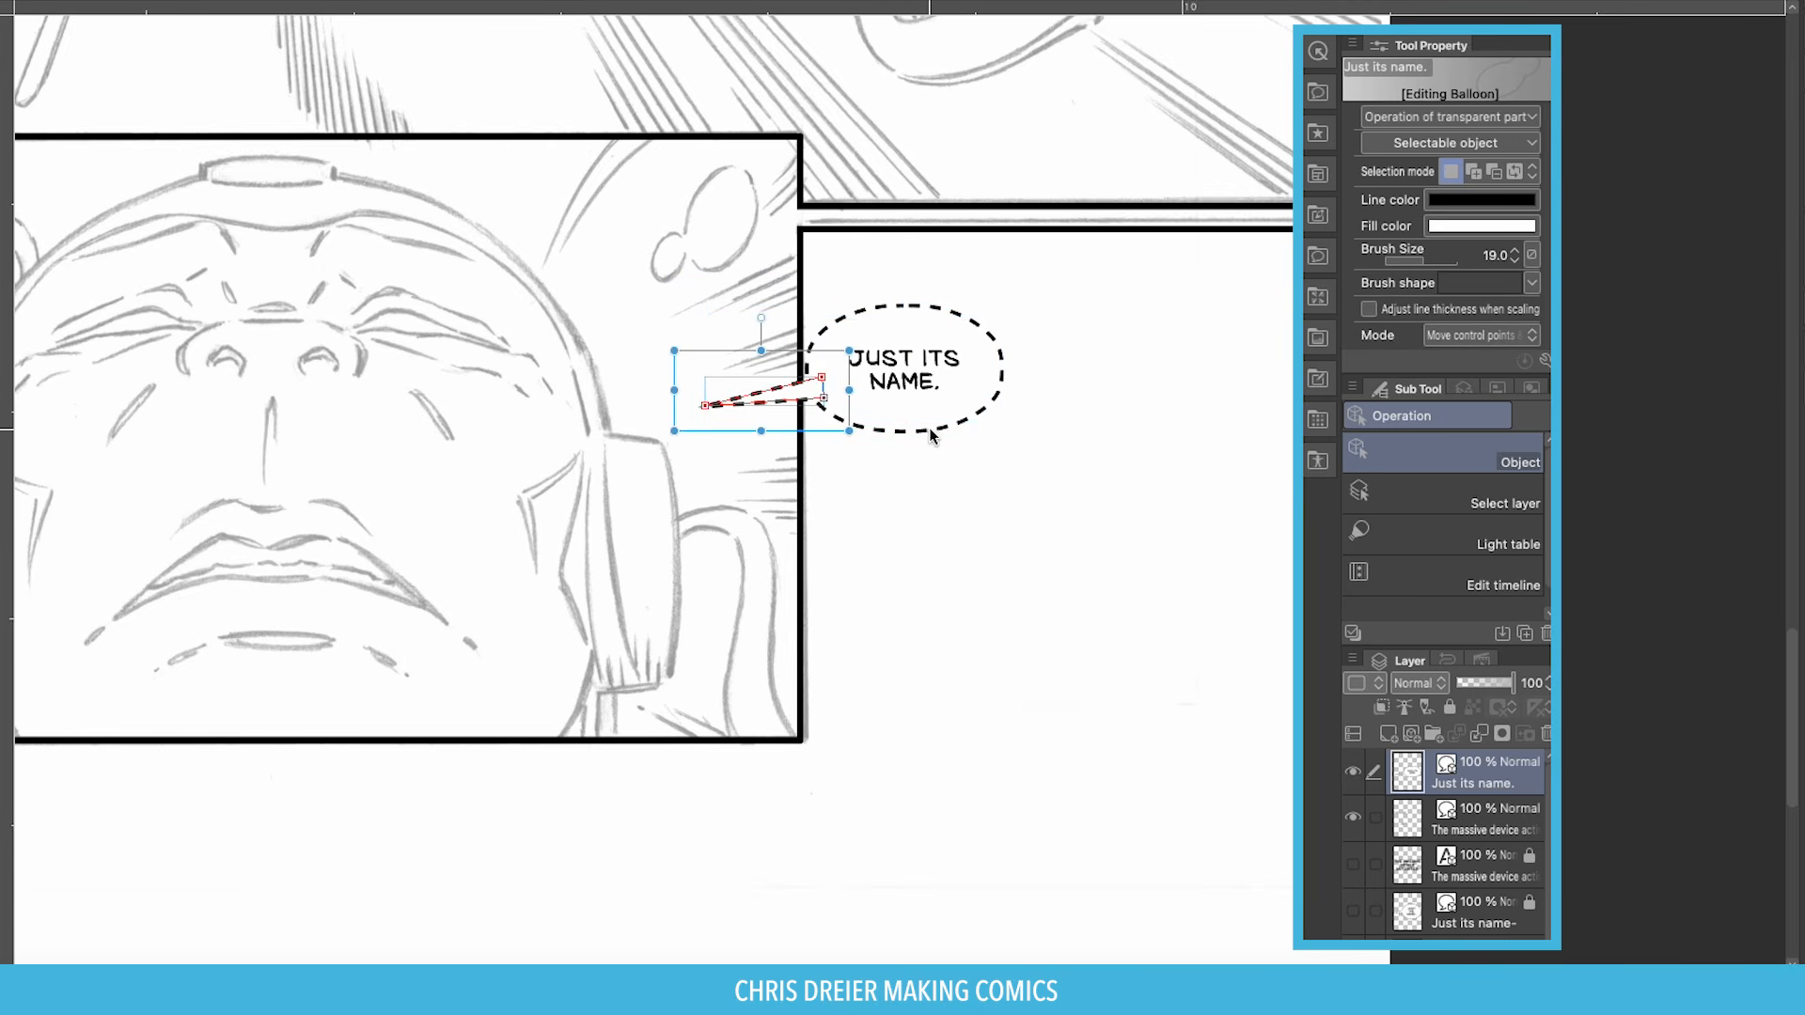
left_click(933, 435)
left_click_drag(1005, 463, 944, 435)
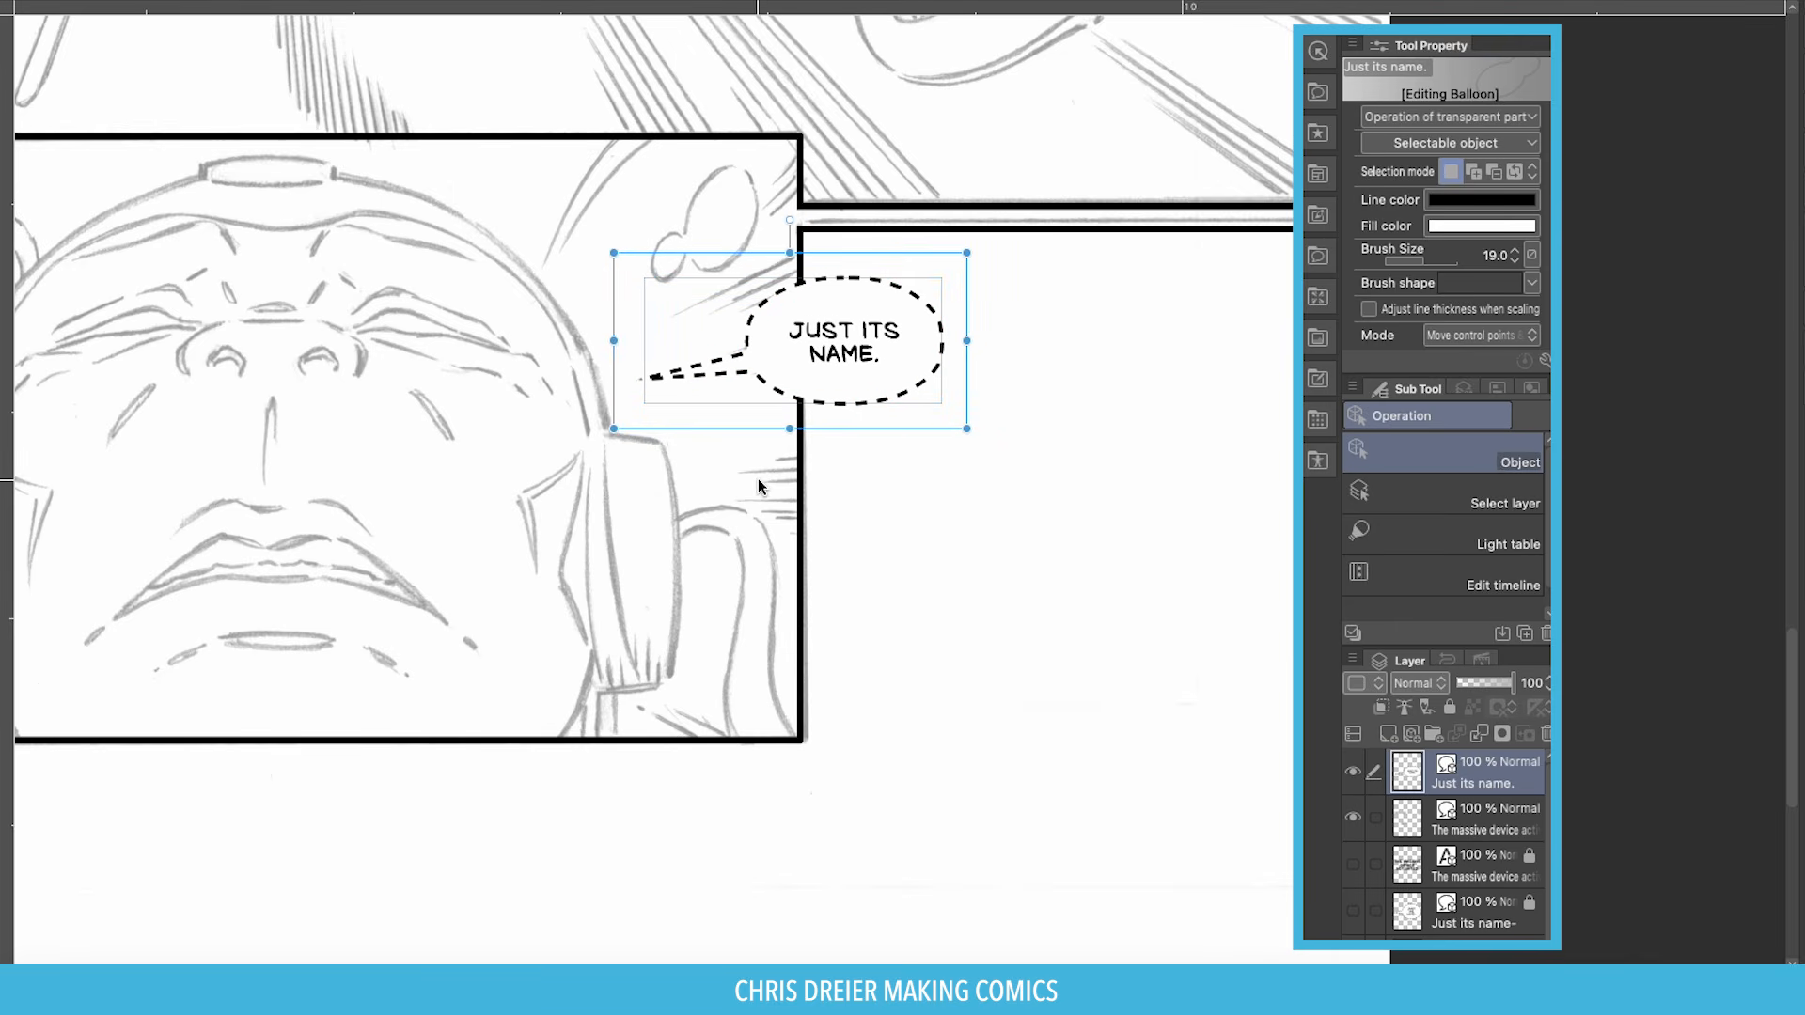
scroll(758, 487, "down", 8)
key("space")
left_click_drag(554, 210, 675, 391)
key("ctrl+space")
left_click_drag(480, 111, 1032, 621)
key("space")
left_click_drag(711, 461, 620, 323)
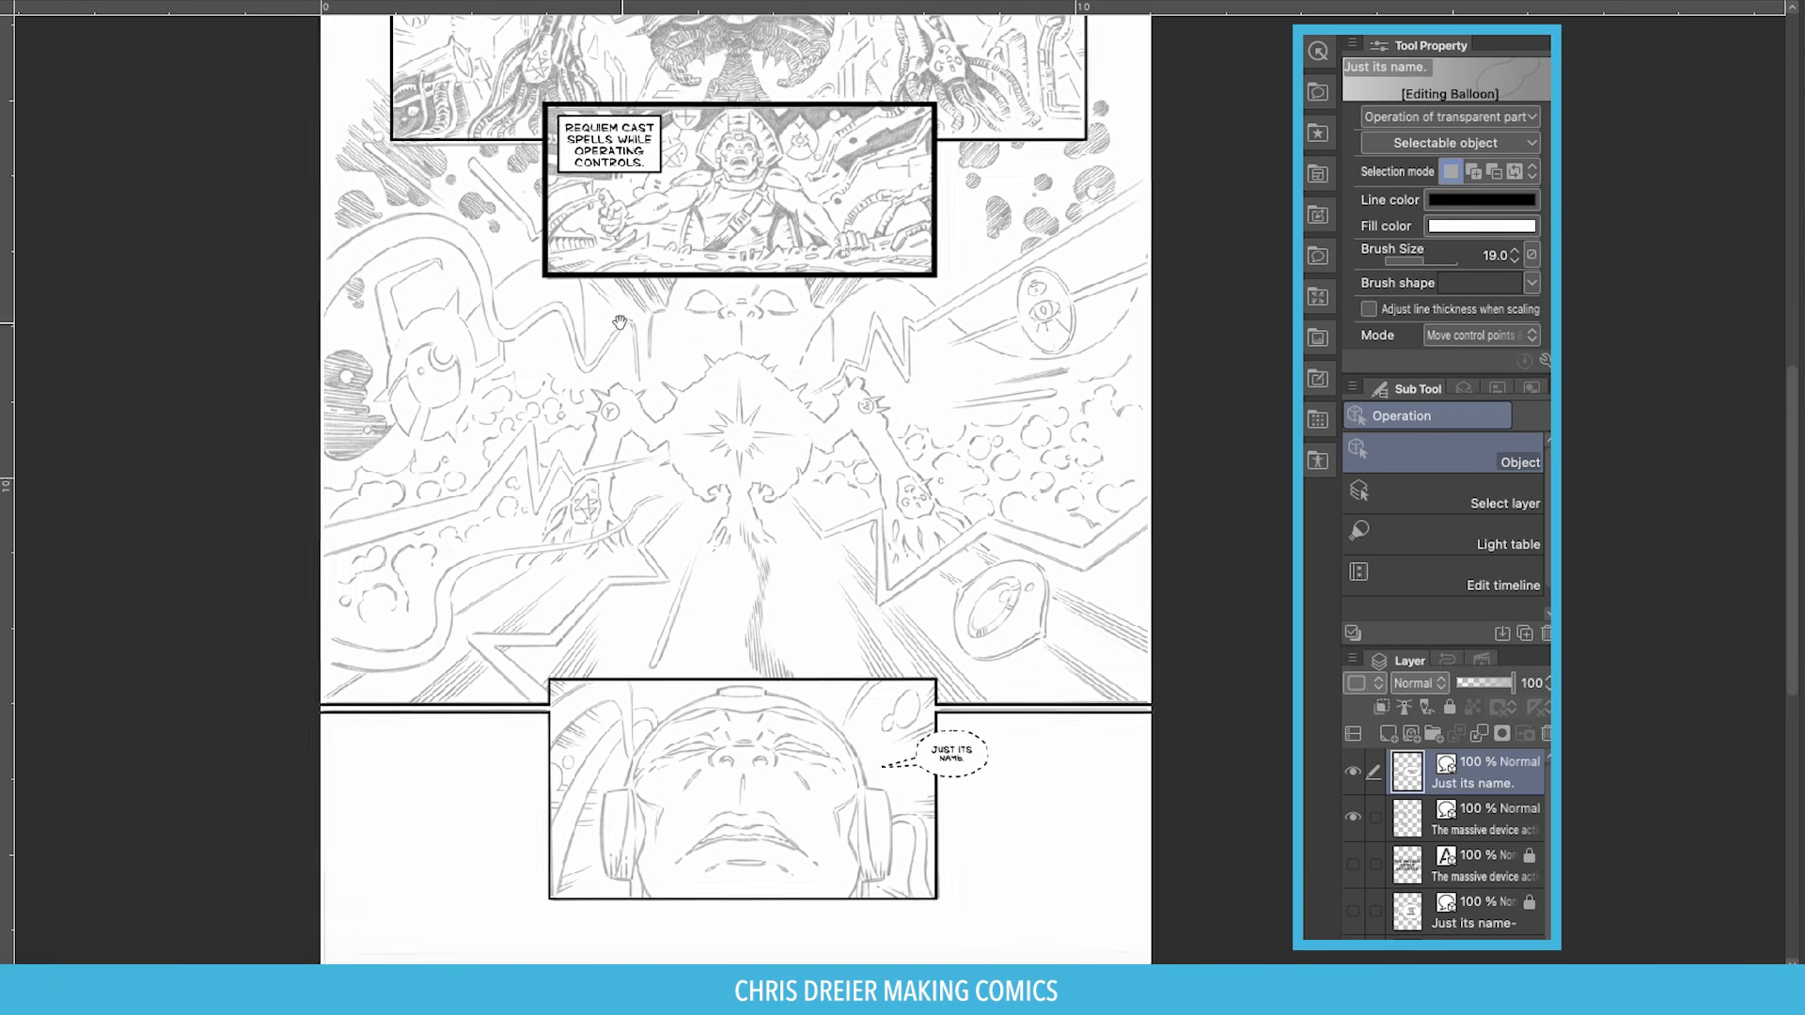
left_click_drag(726, 87, 747, 335)
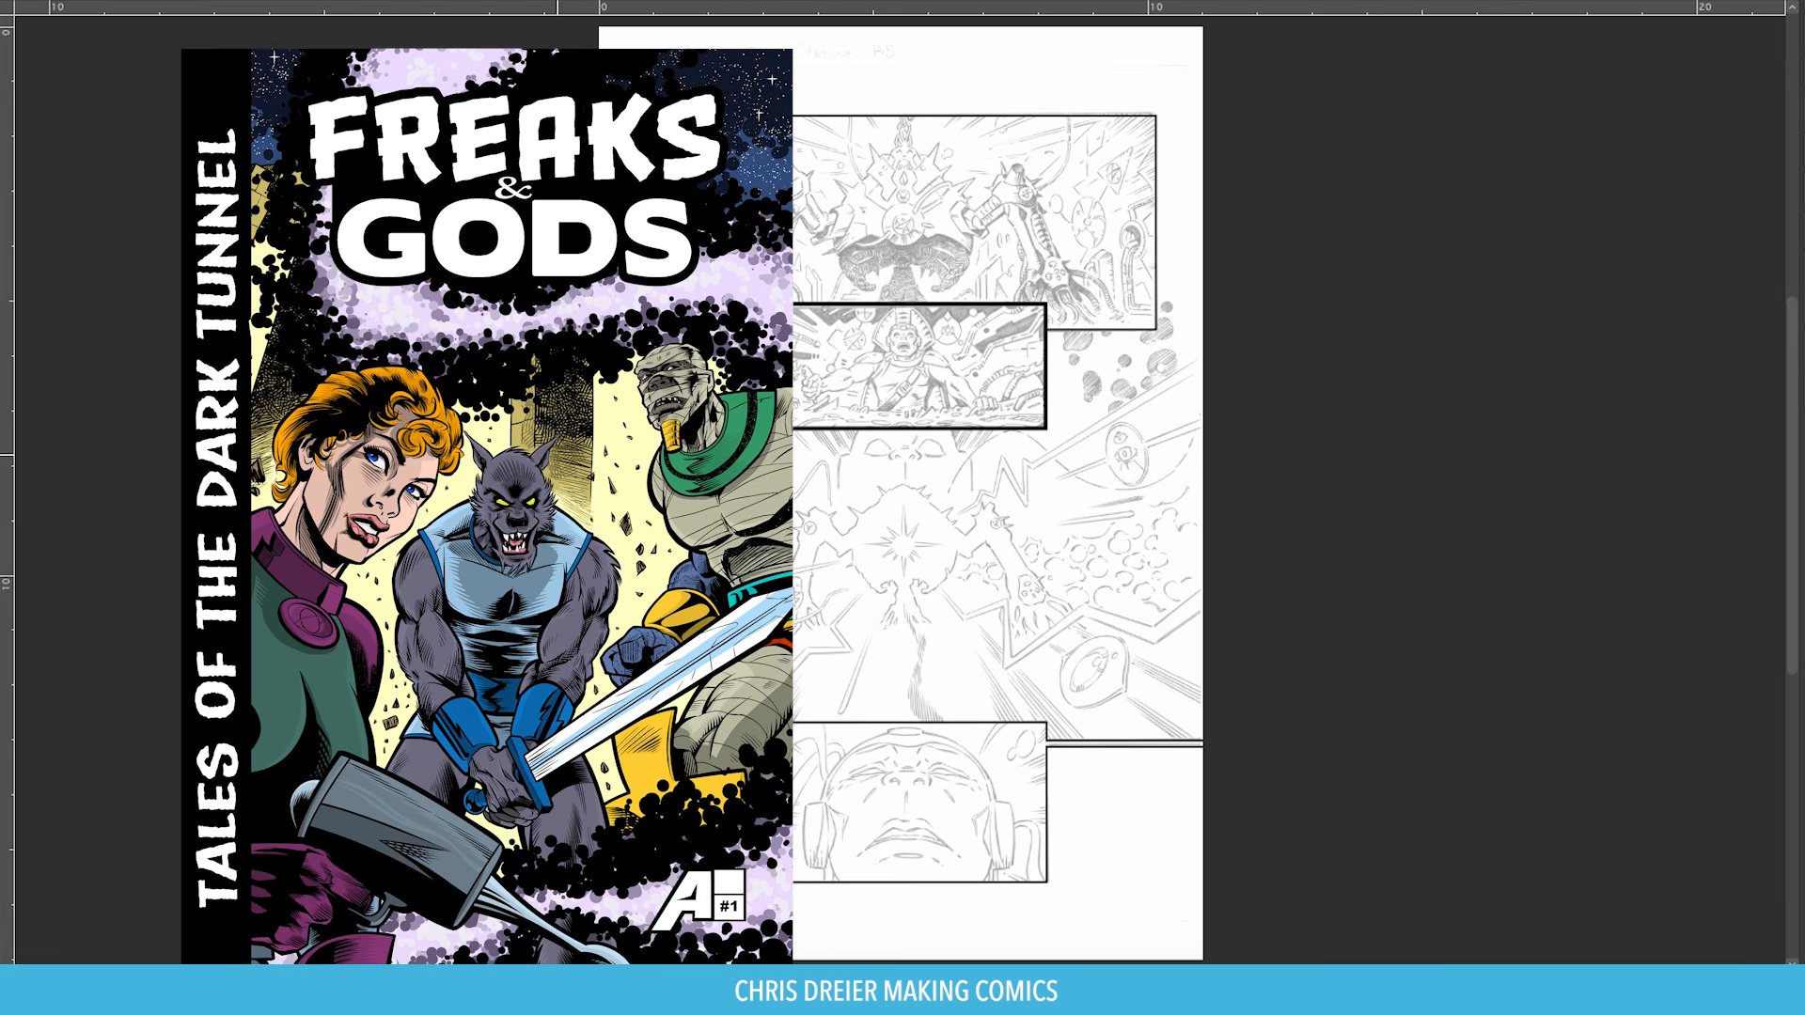
Fit the whole pencilled comic page to the window with Ctrl+0.
scroll(877, 120, "up", 3)
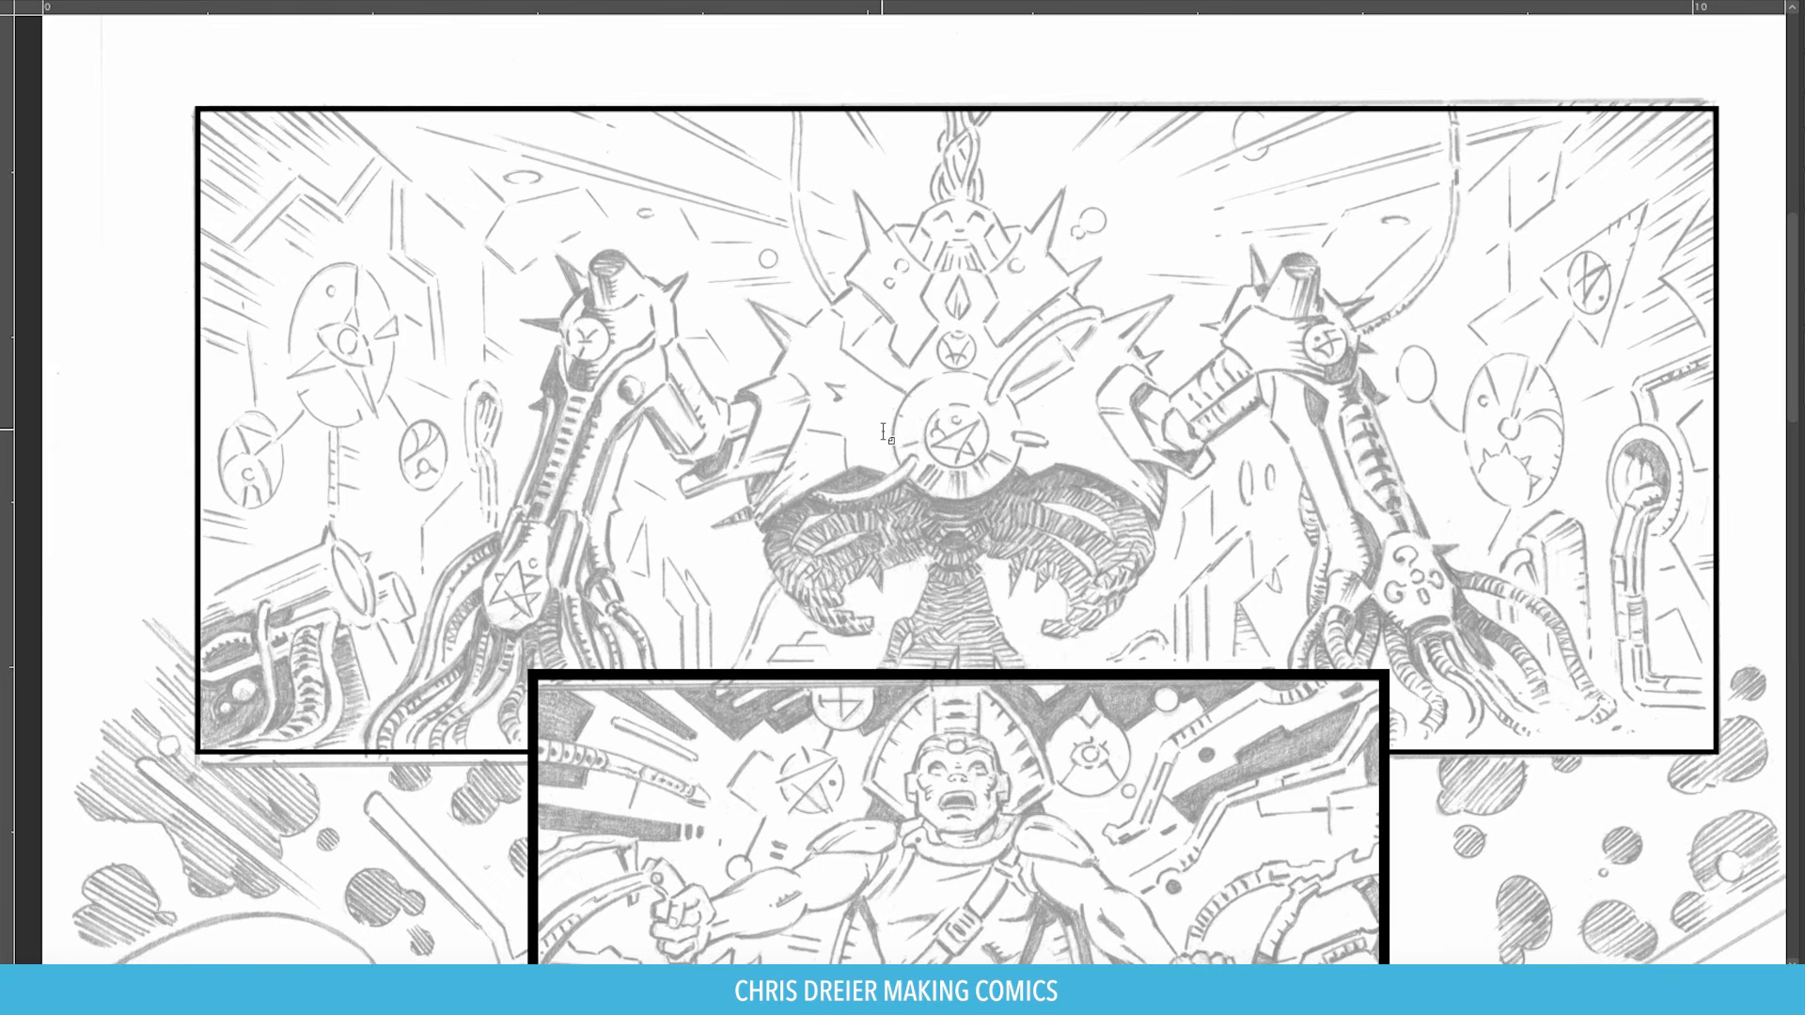
key("ctrl+0")
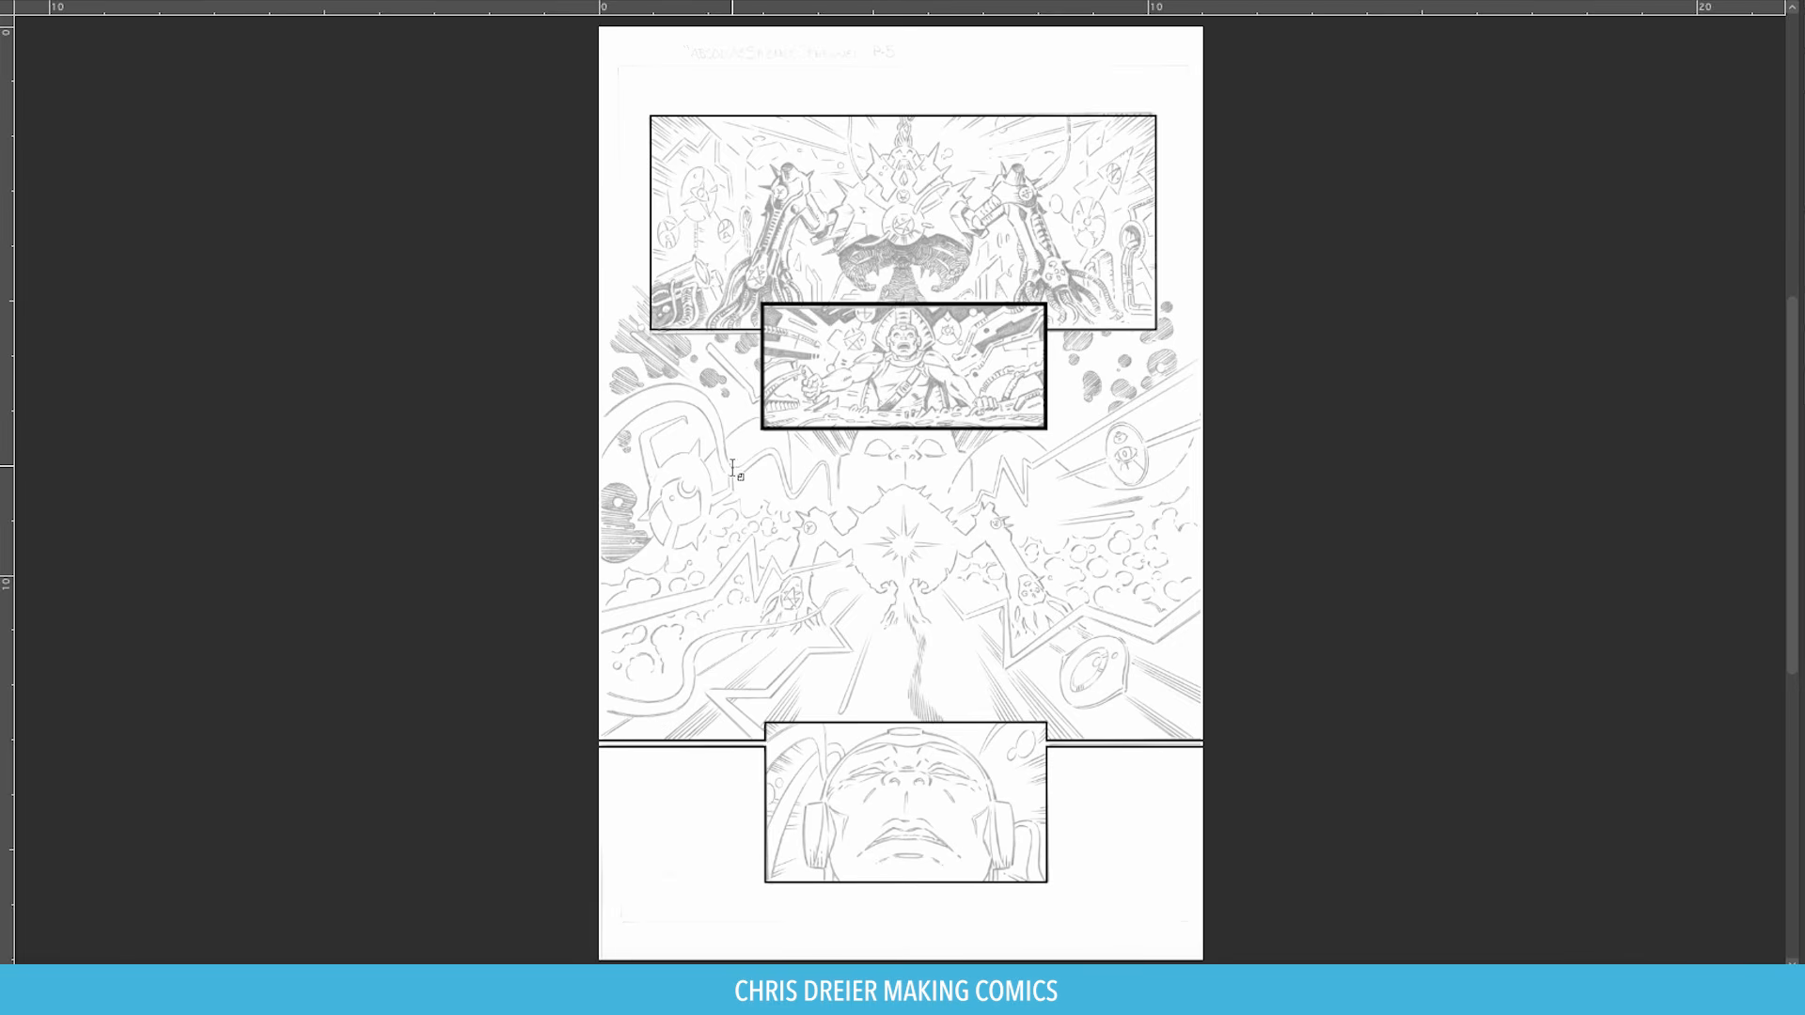